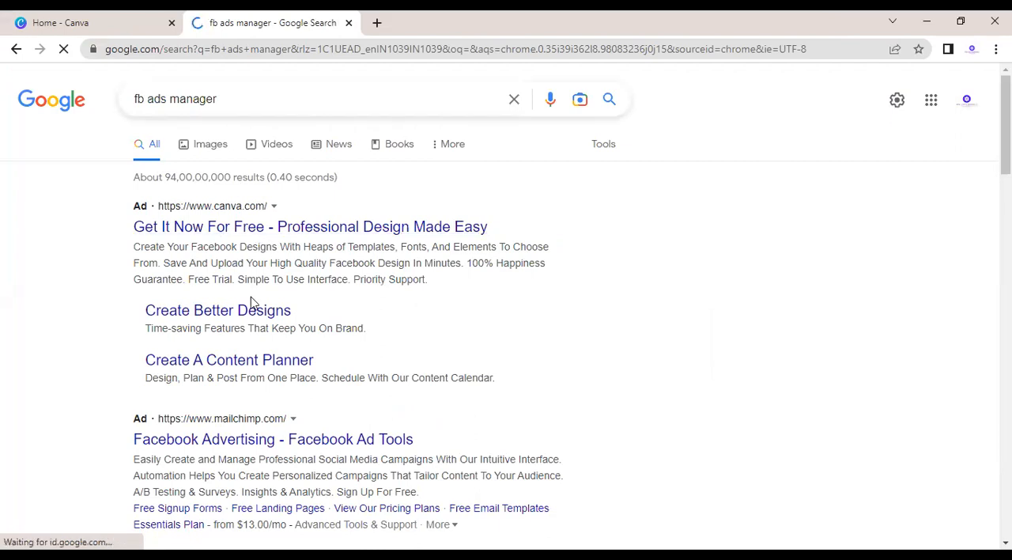
Step: Open the Facebook home page from an "fb login" Google search in a new tab, and close the Mailchimp ad's tab
left_click(242, 452)
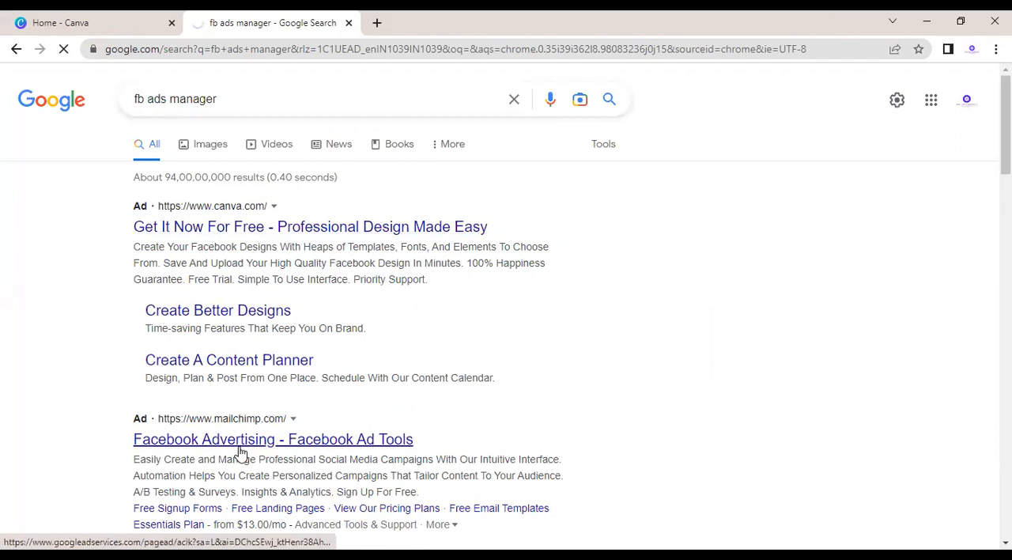
left_click(378, 26)
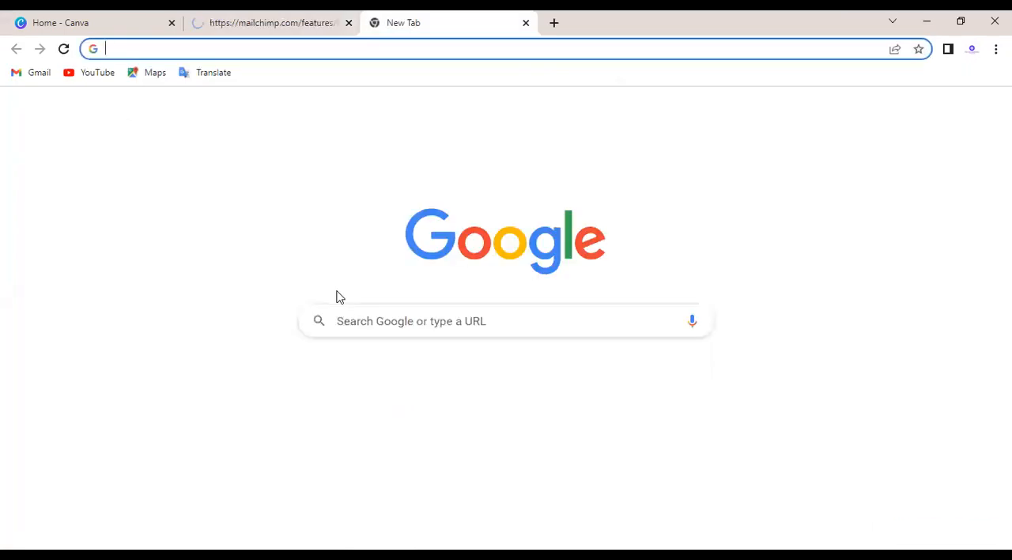
left_click(358, 323)
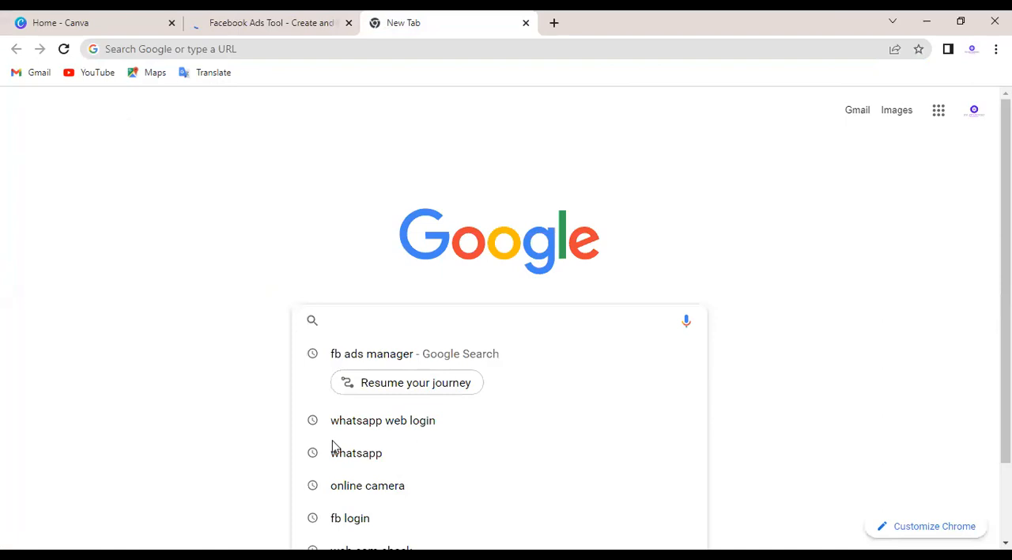
left_click(347, 518)
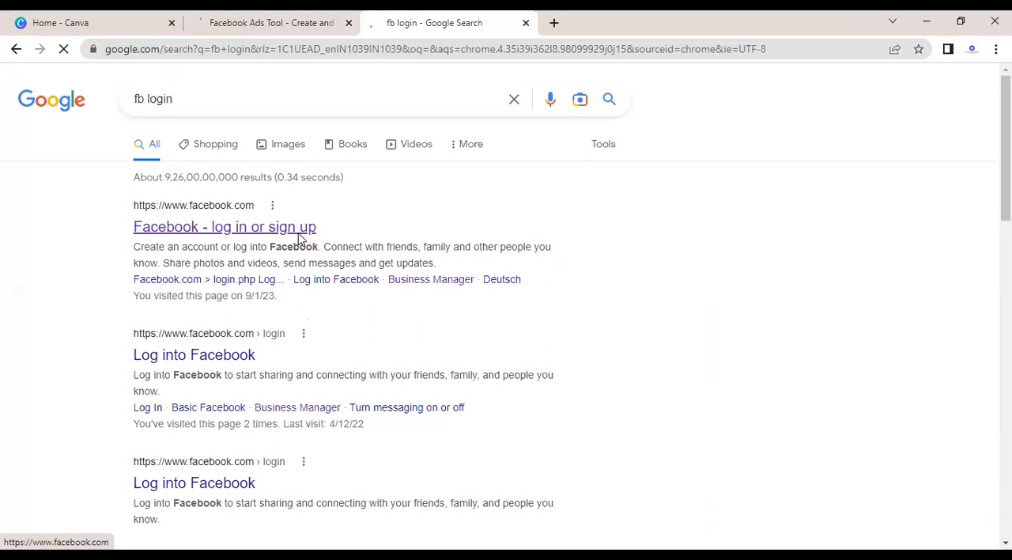
left_click(300, 230)
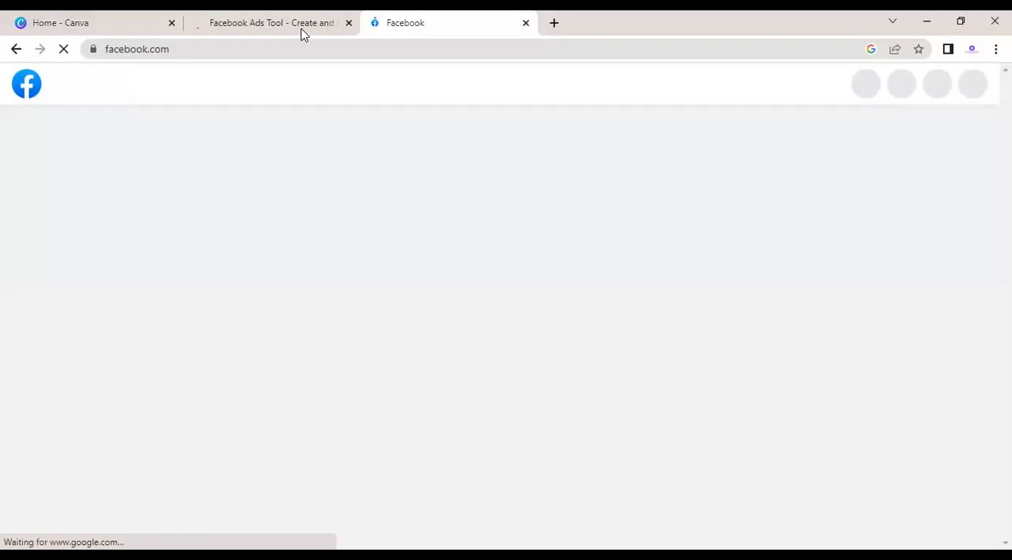
left_click(300, 33)
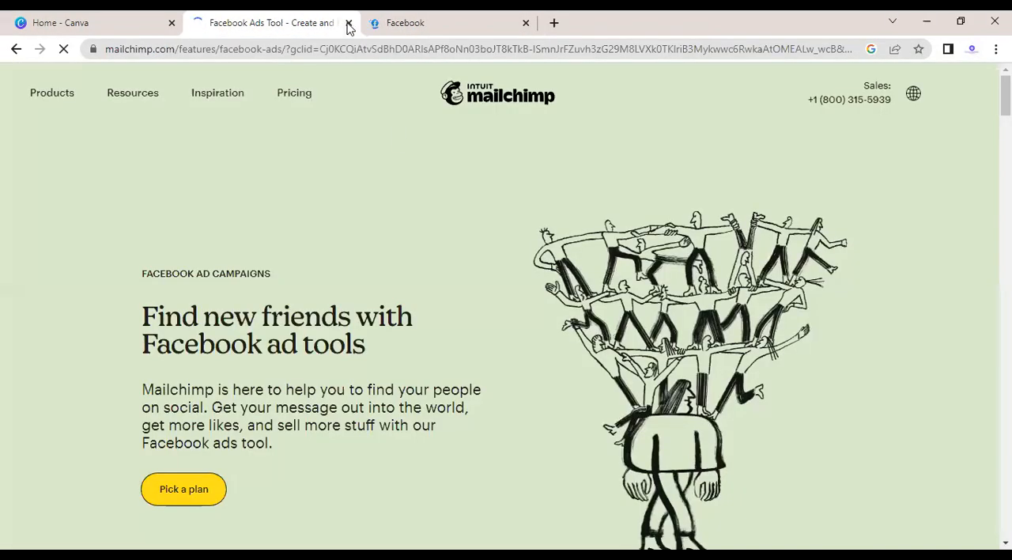
left_click(349, 23)
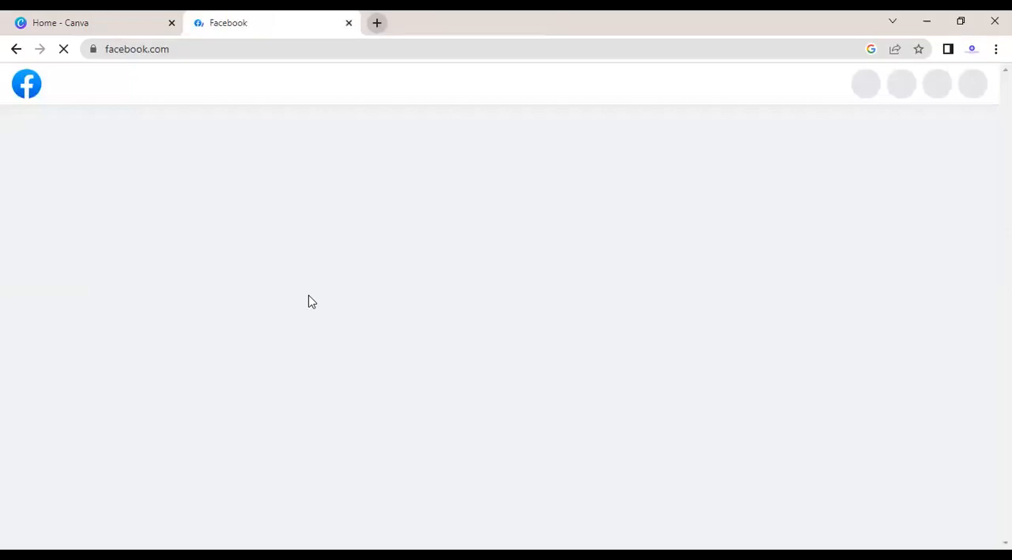
Step: Search Google for "fb ads manager" in a new tab and open the Facebook Business Manager result
key("ctrl+t")
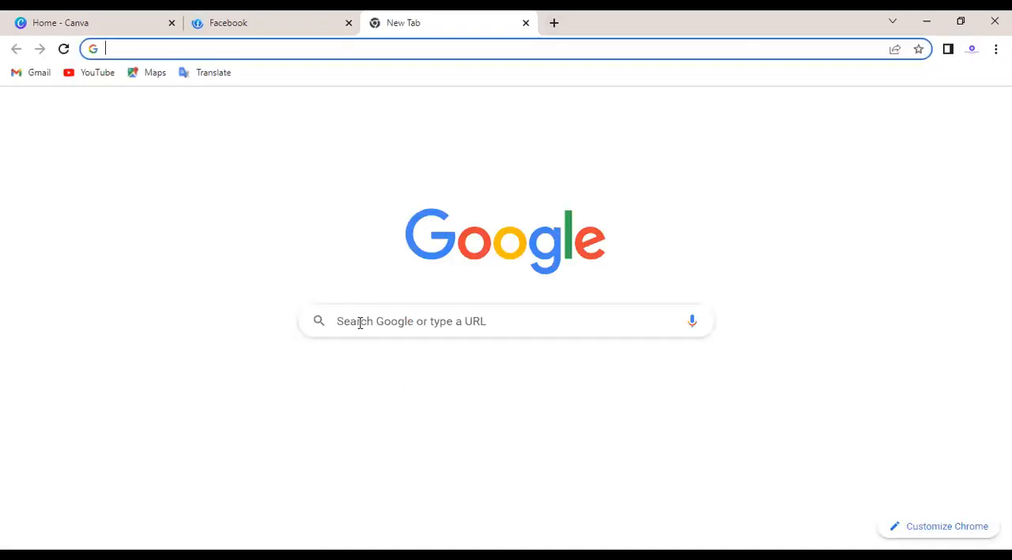
left_click(360, 322)
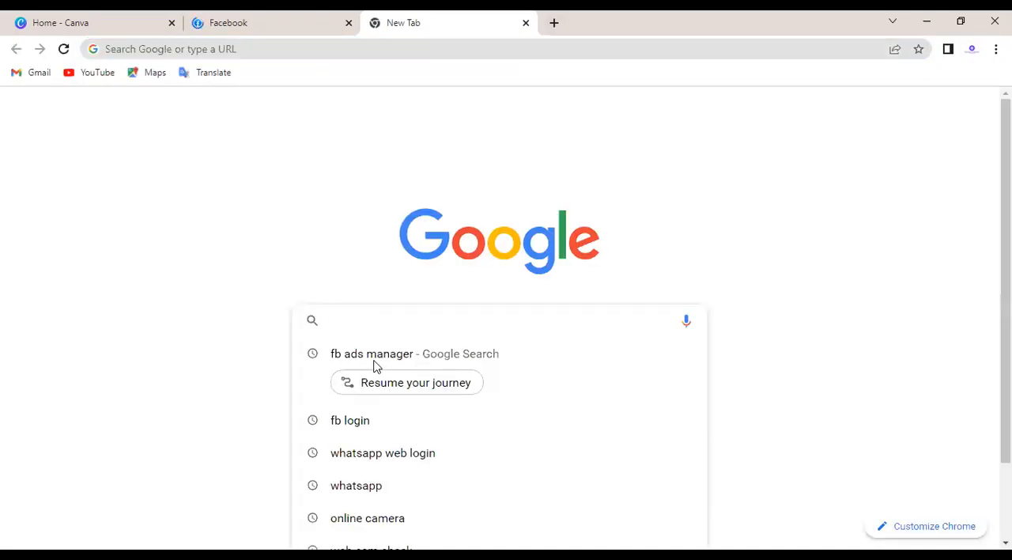
left_click(376, 364)
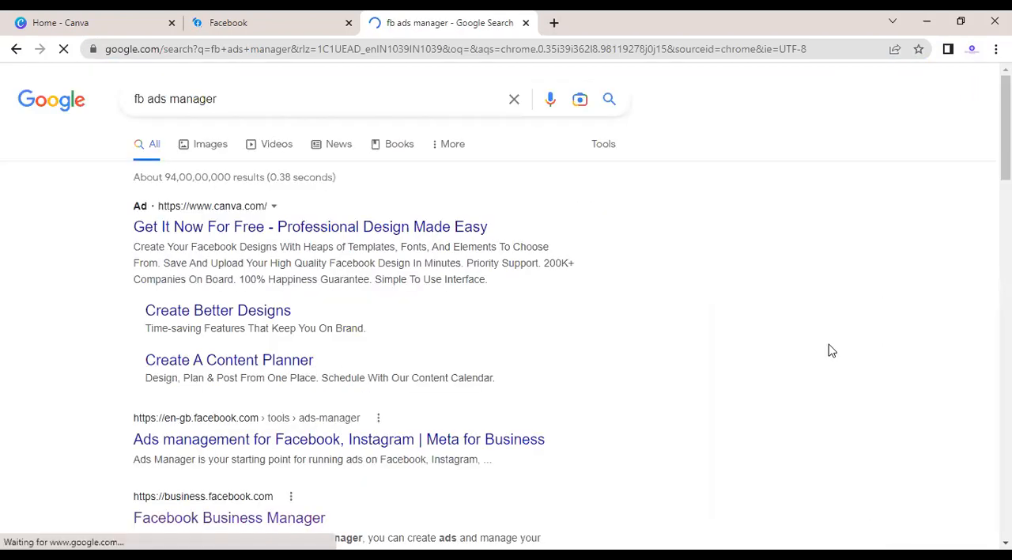
scroll(830, 349, "down", 1)
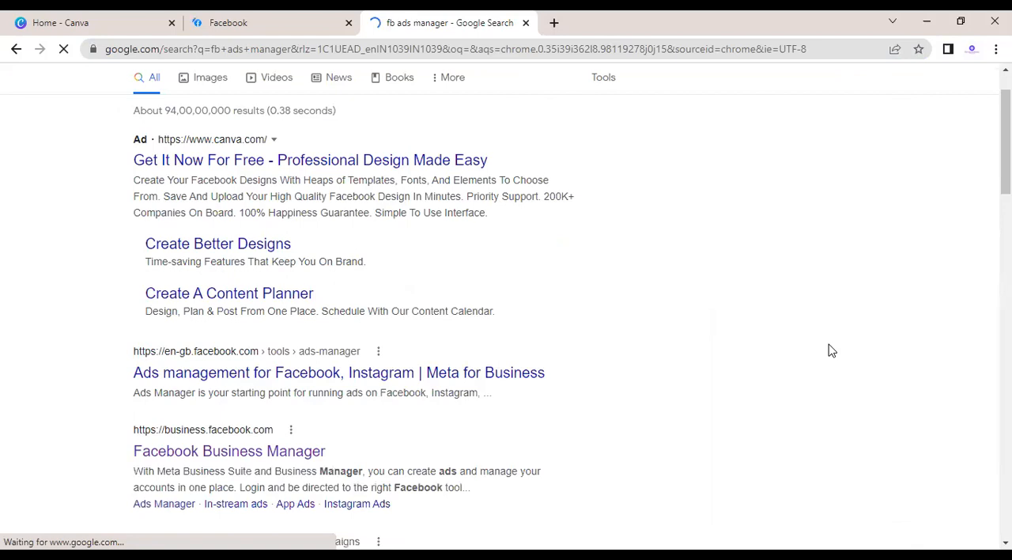
scroll(830, 350, "down", 2)
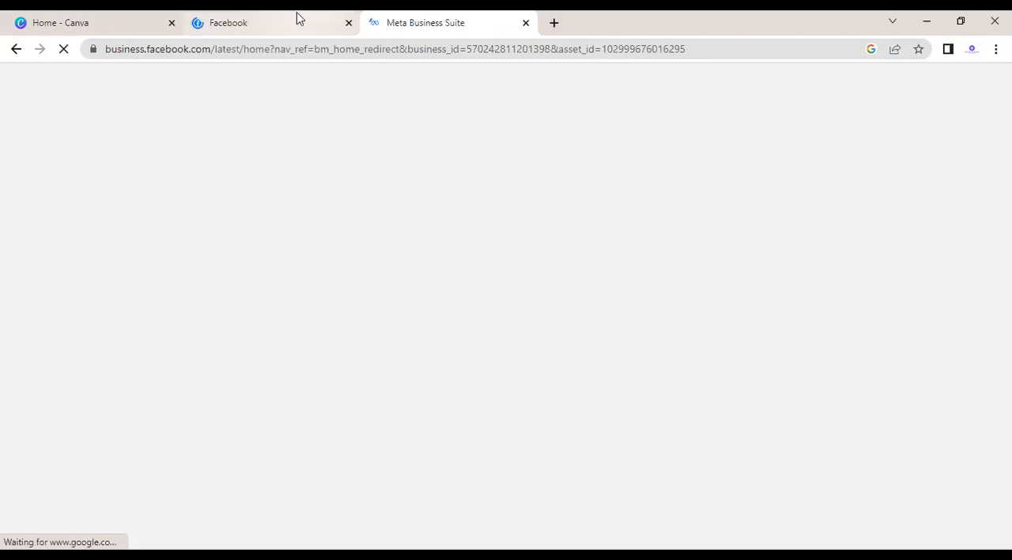
Step: On Facebook, switch into the MW Enterprise Page and open its Insights
left_click(299, 17)
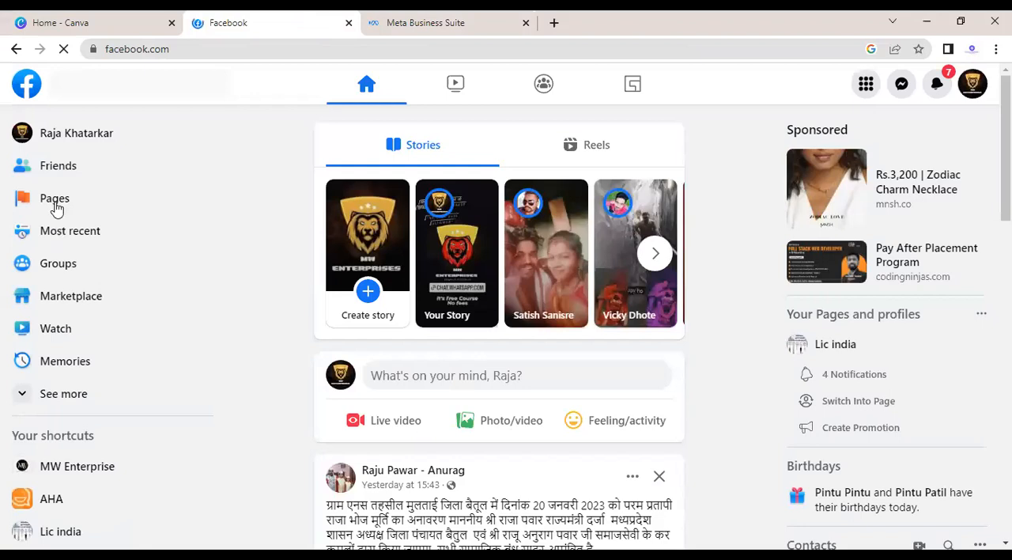
left_click(55, 199)
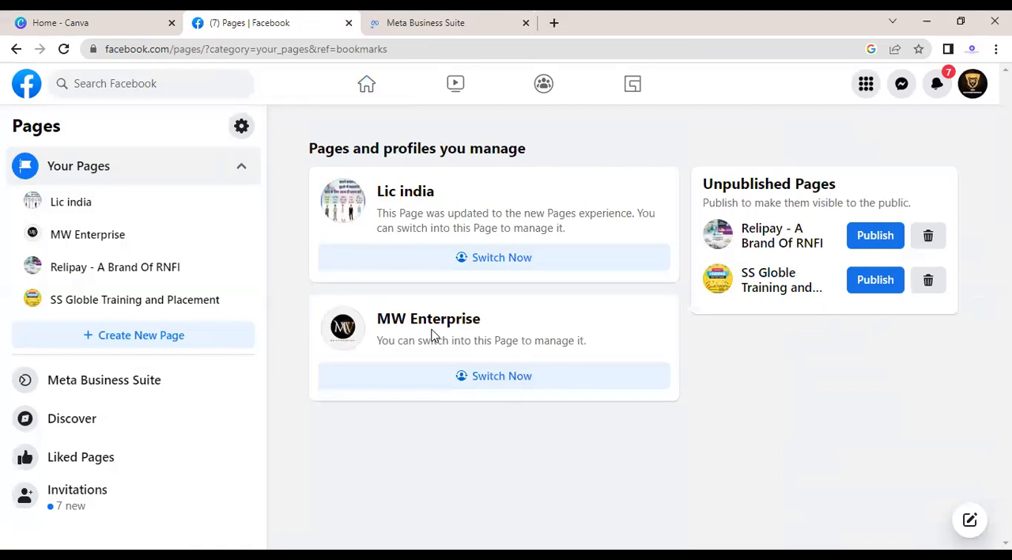
left_click(493, 384)
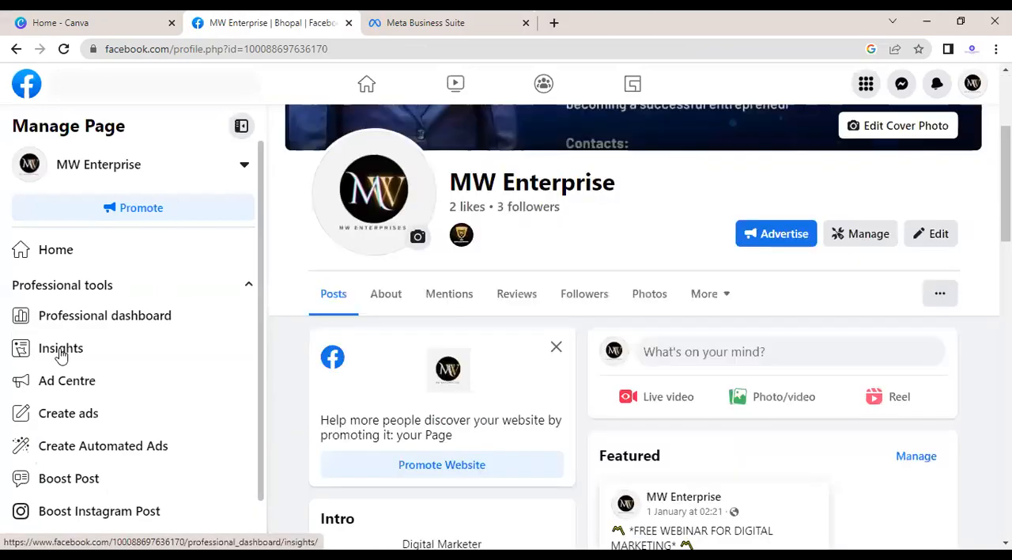
left_click(62, 355)
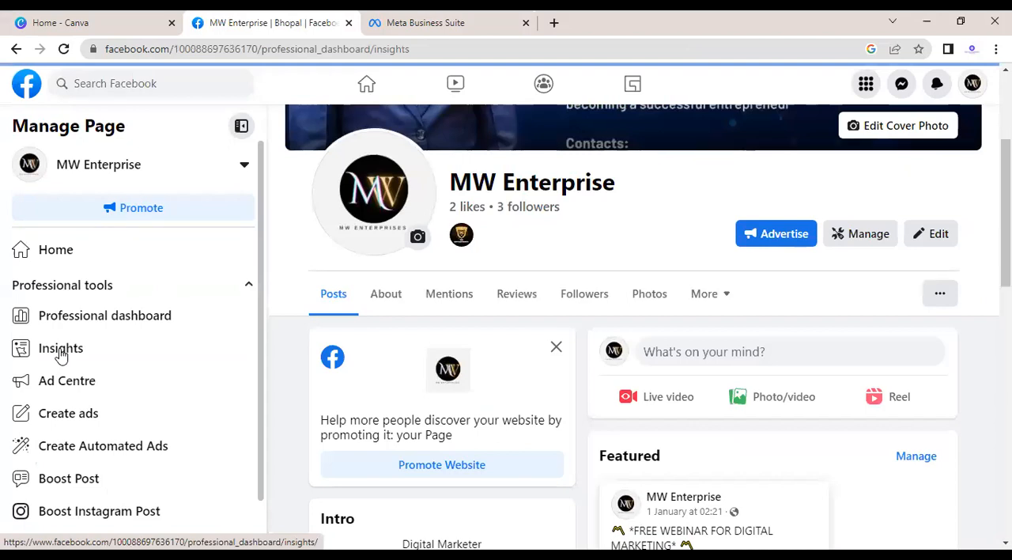
Step: Review the Facebook Page and Instagram reach in Meta Business Suite's last-week review, and dismiss the review
left_click(425, 26)
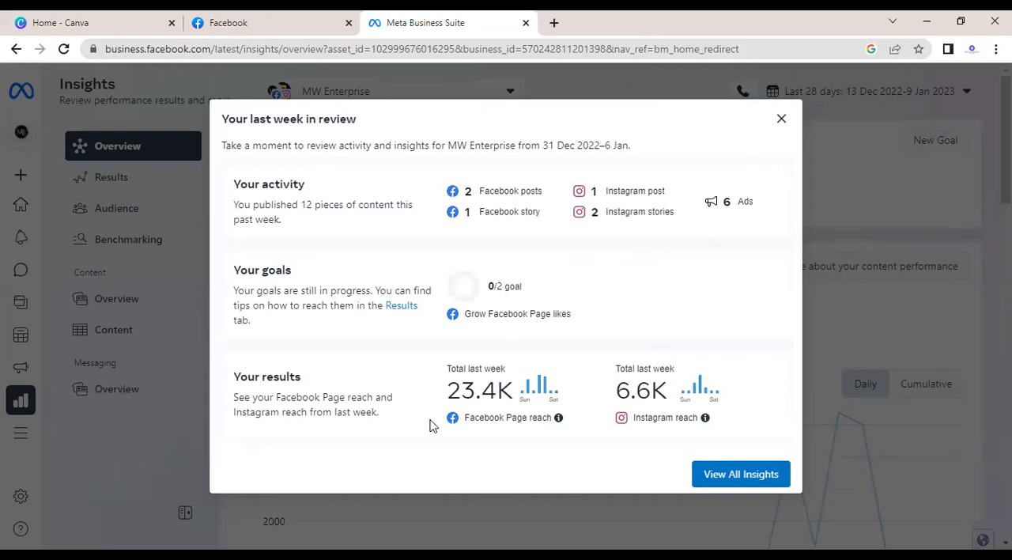
left_click_drag(500, 397, 595, 331)
left_click(595, 331)
left_click_drag(612, 401, 684, 402)
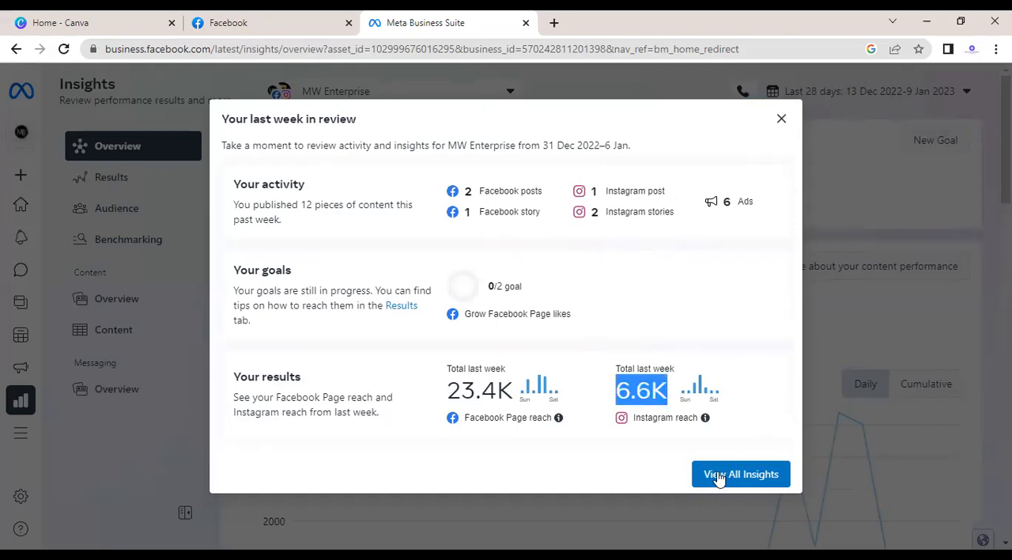
left_click(782, 118)
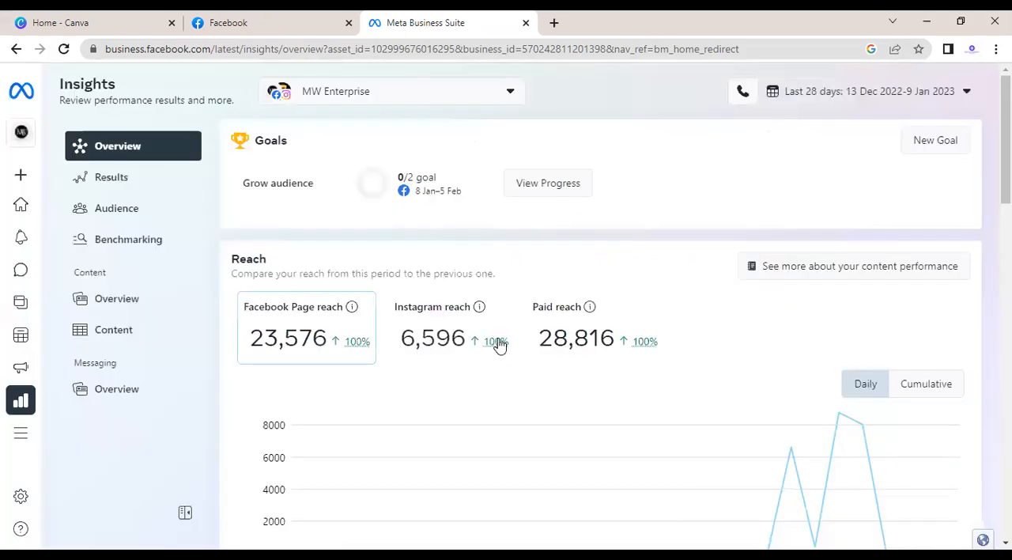
Step: Examine the Instagram reach chart in the Insights overview and the reach and visits charts in Results
mouse_move(498, 345)
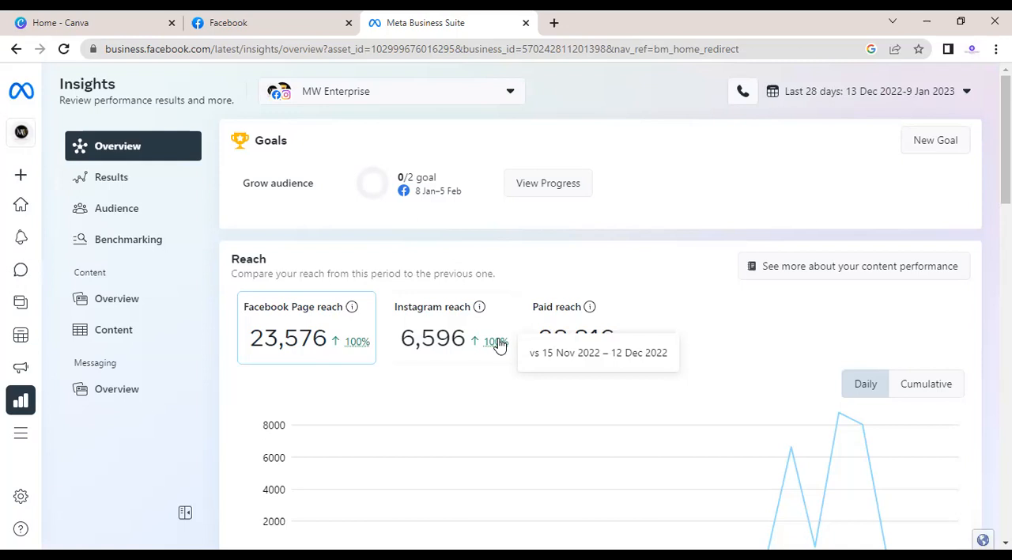
left_click(424, 360)
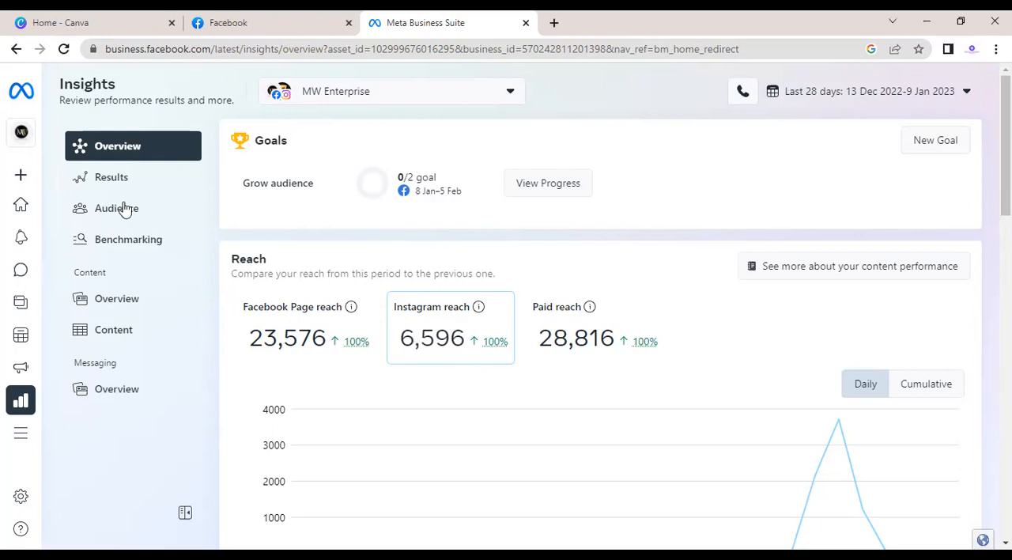
left_click(115, 176)
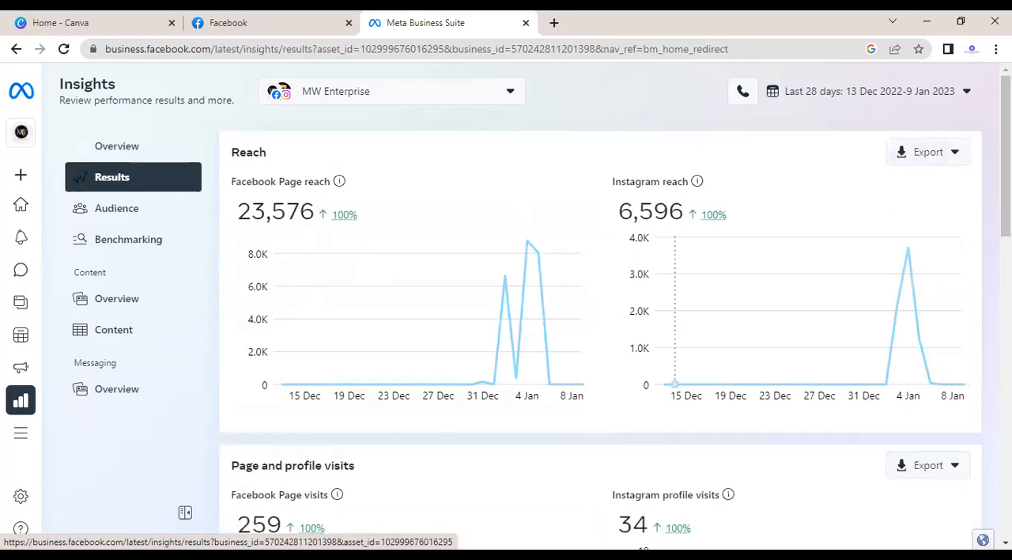
scroll(676, 320, "down", 2)
scroll(601, 332, "down", 2)
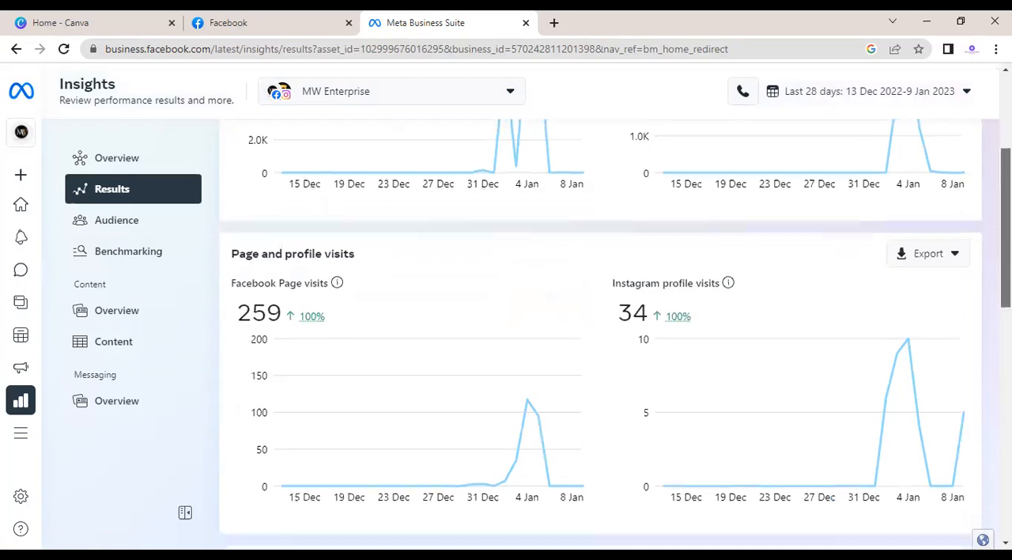
scroll(600, 332, "up", 2)
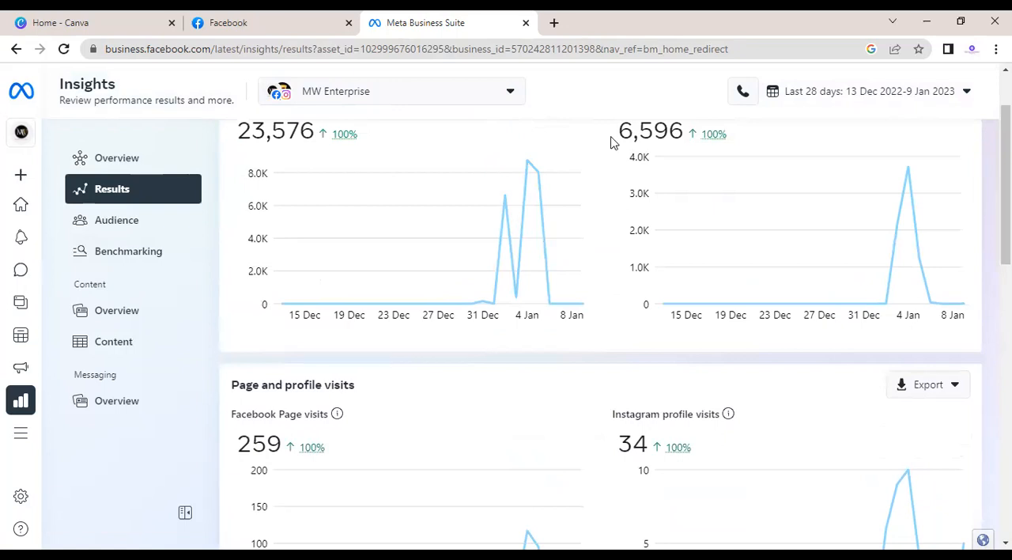
double_click(656, 452)
left_click(739, 442)
Step: Check the Page overview in Facebook's professional dashboard and close the Facebook tab
left_click(254, 30)
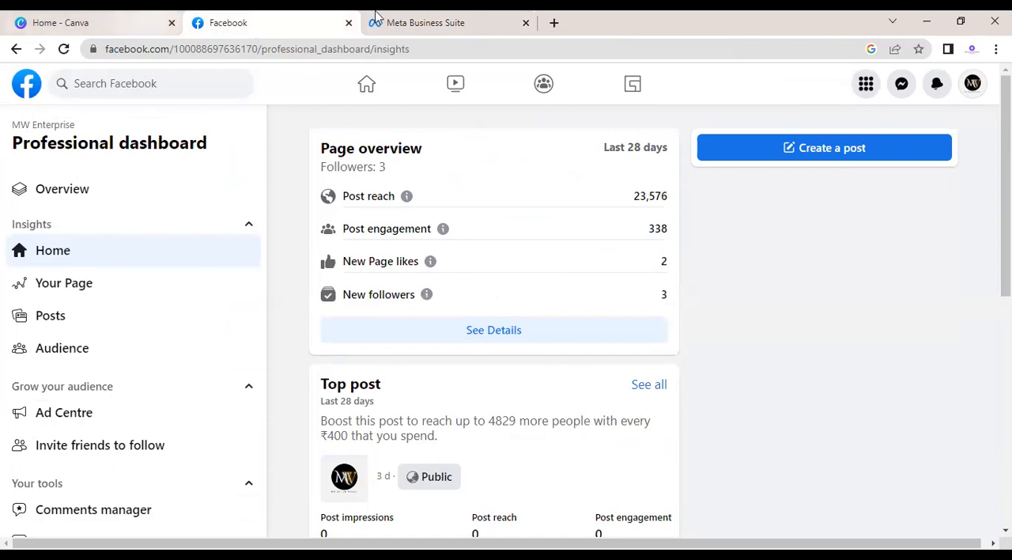
left_click(109, 22)
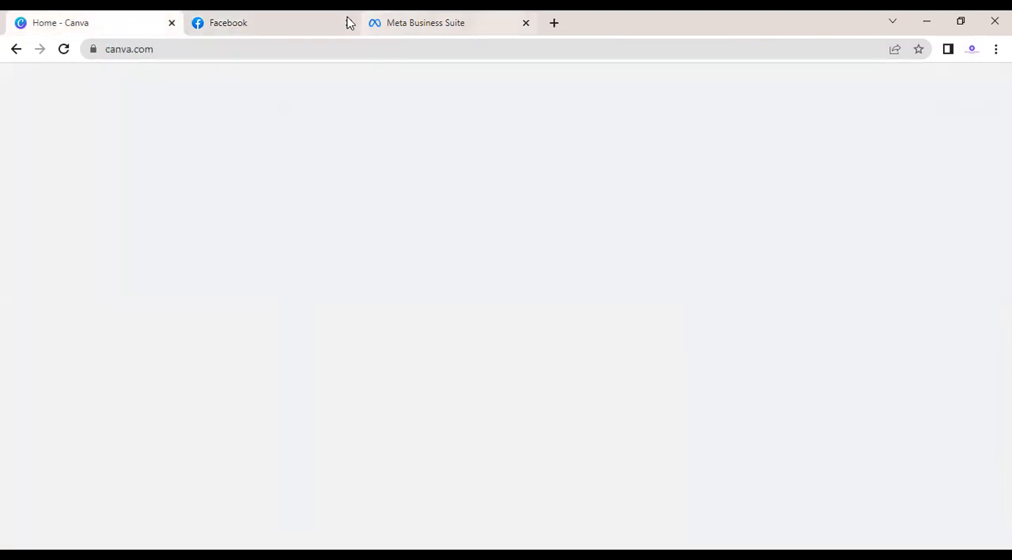
left_click(349, 23)
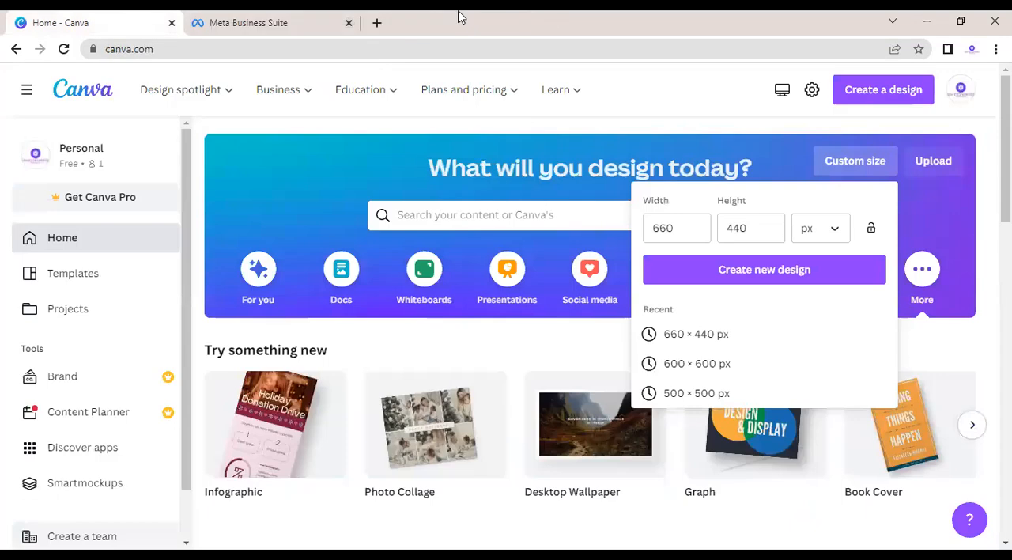
Step: Open a blank browser tab alongside Canva and Meta Business Suite
left_click(377, 24)
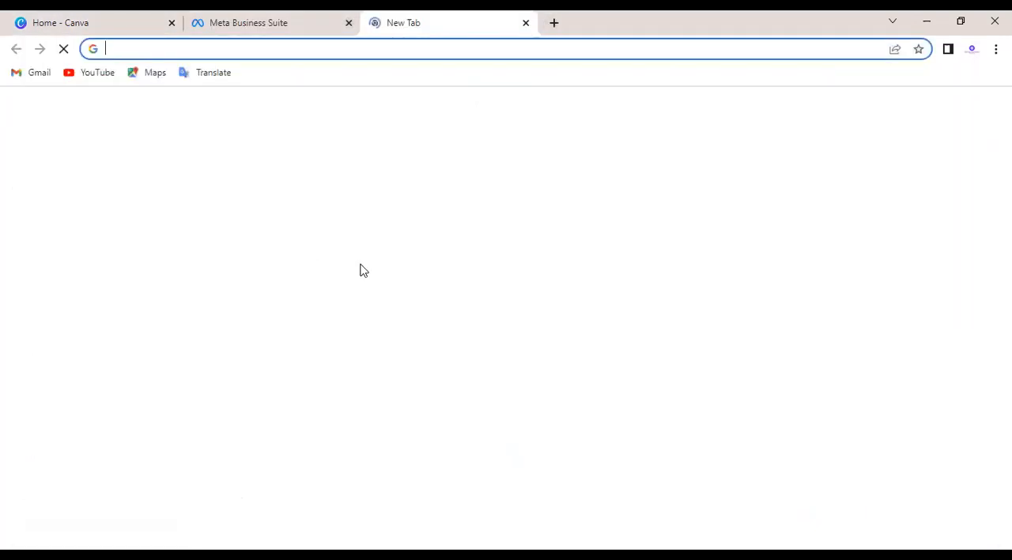
left_click(314, 29)
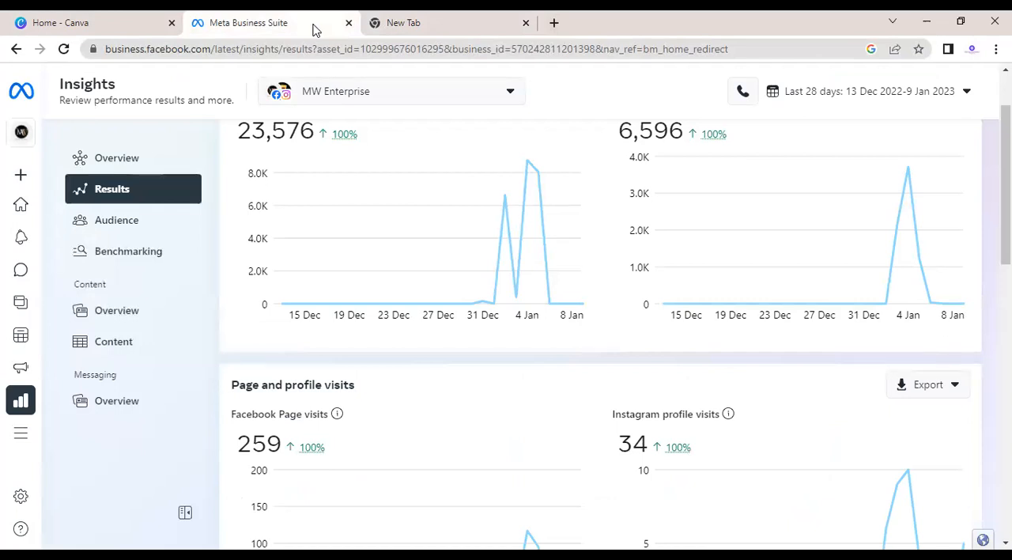
left_click(380, 16)
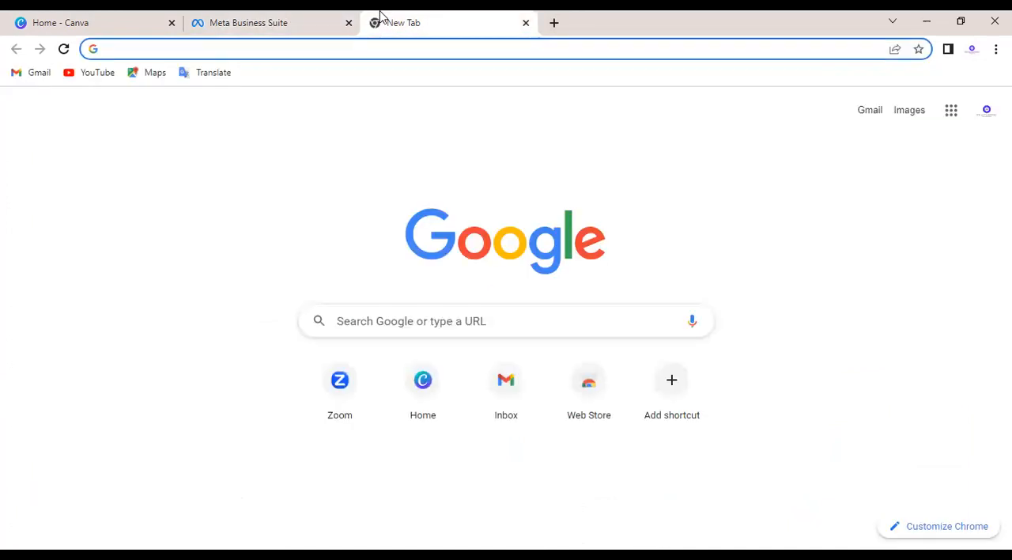
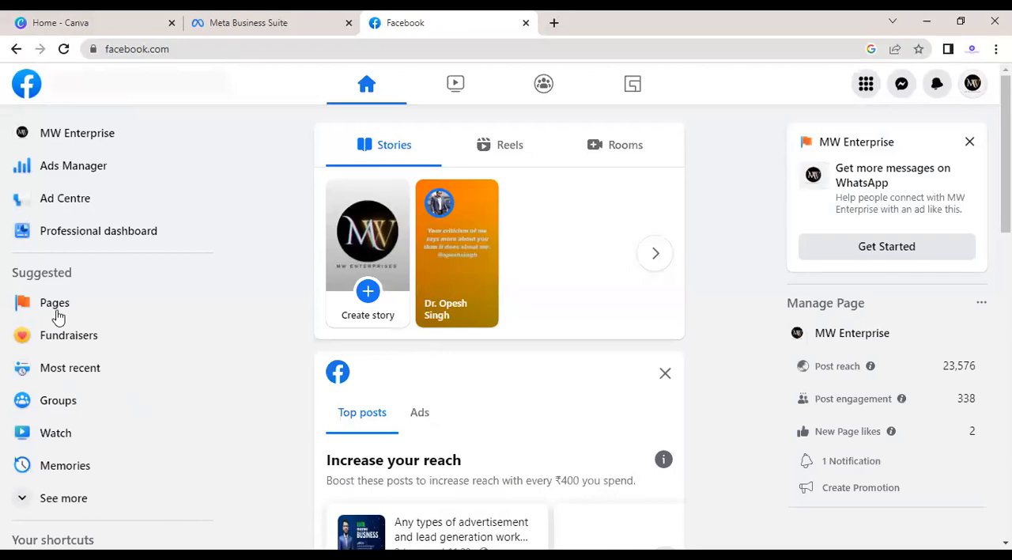
Step: Open the Facebook Pages overview, dismiss the suggested Page, and return to the home feed
left_click(283, 306)
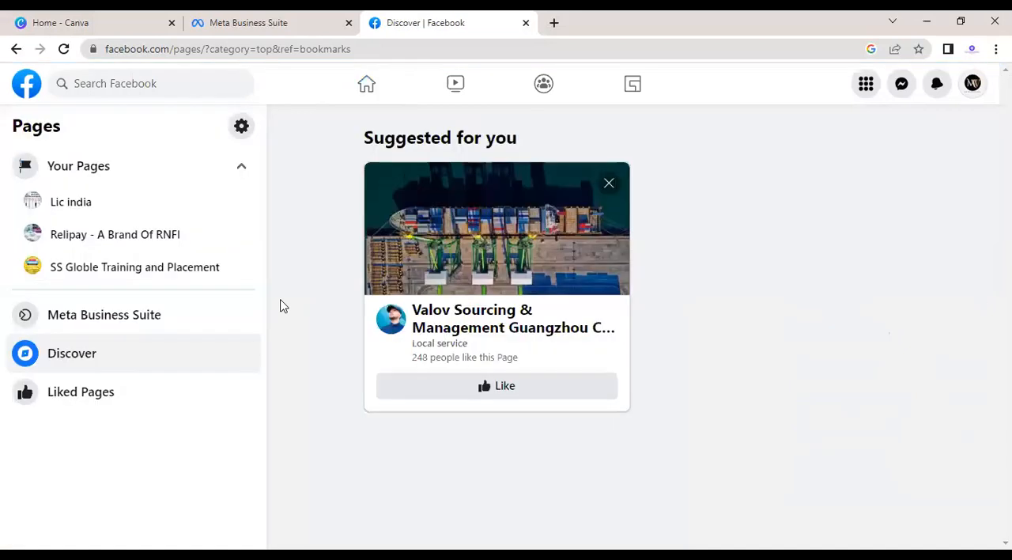
left_click(609, 185)
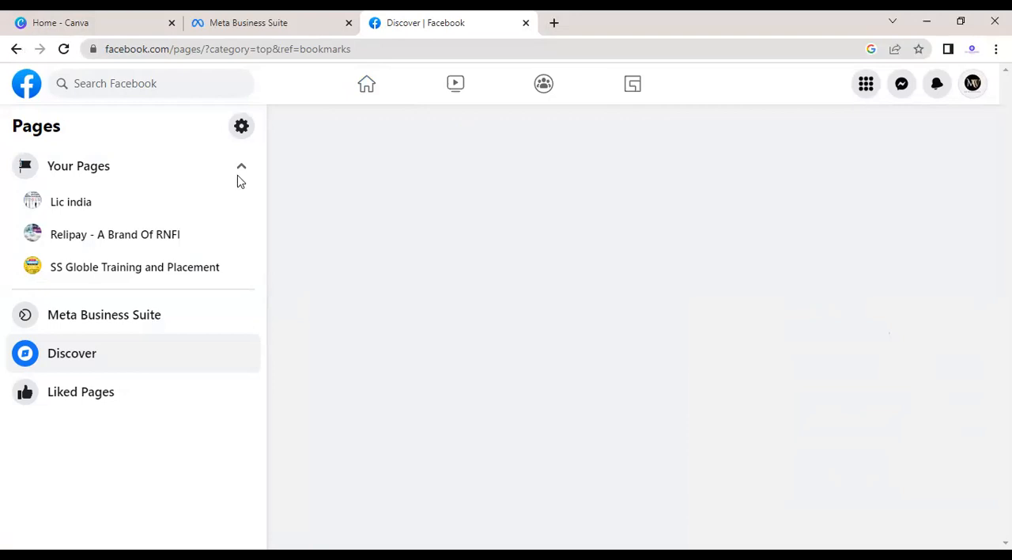
key("alt+Left")
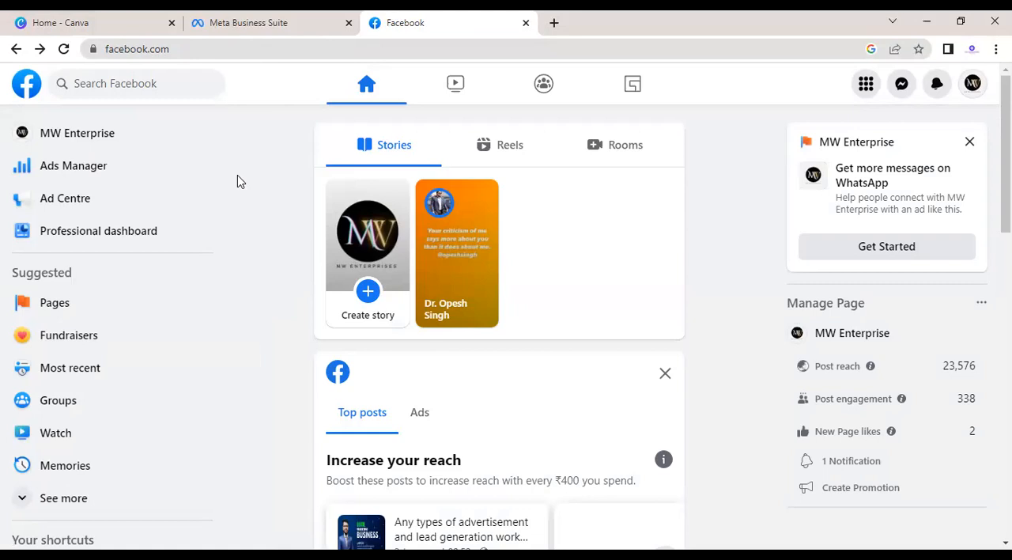
Step: Switch to Canva and close the custom size options on its home page
left_click(76, 22)
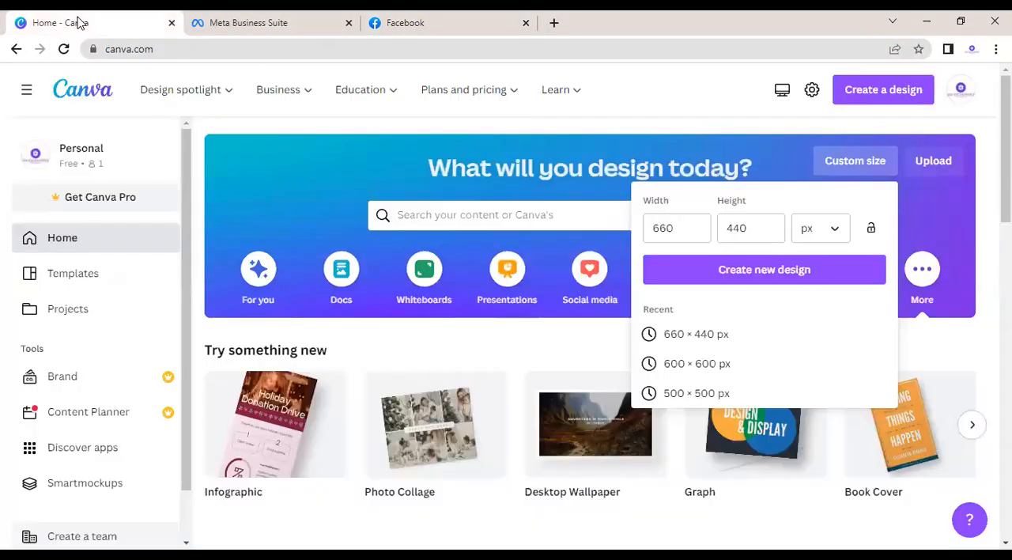
left_click(310, 170)
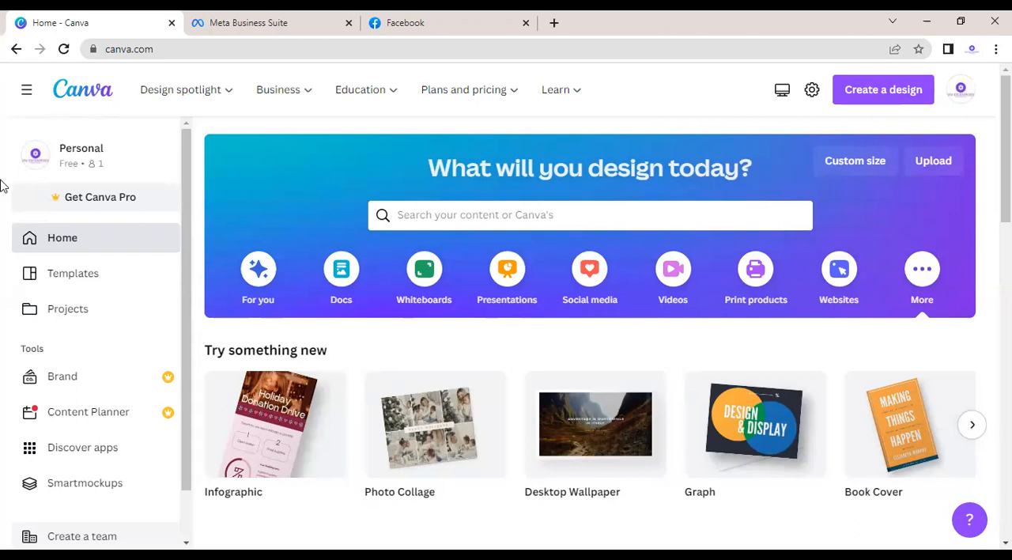
Step: Check the Facebook home feed and switch to Meta Business Suite to open its home page
left_click(411, 17)
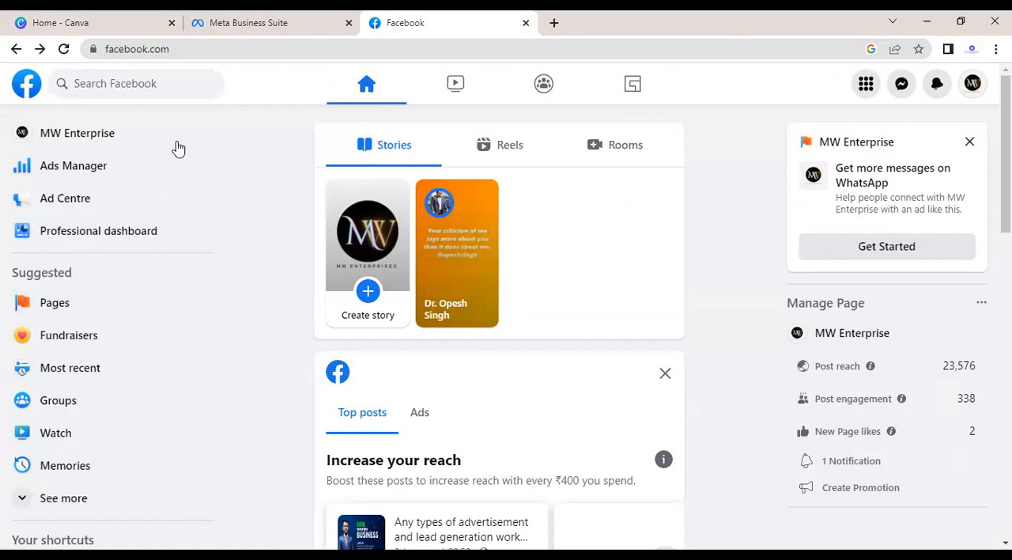
left_click(257, 15)
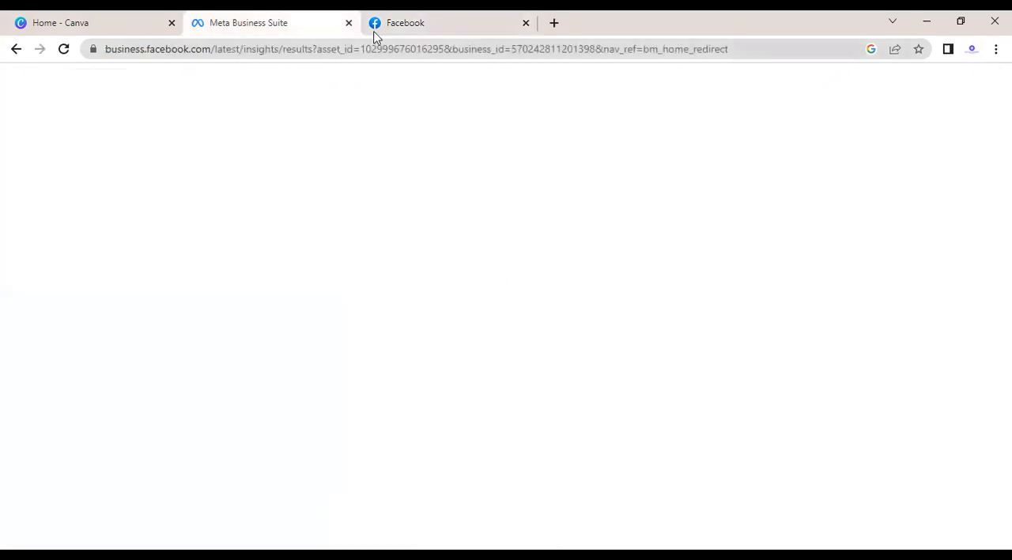
left_click(447, 21)
left_click(311, 23)
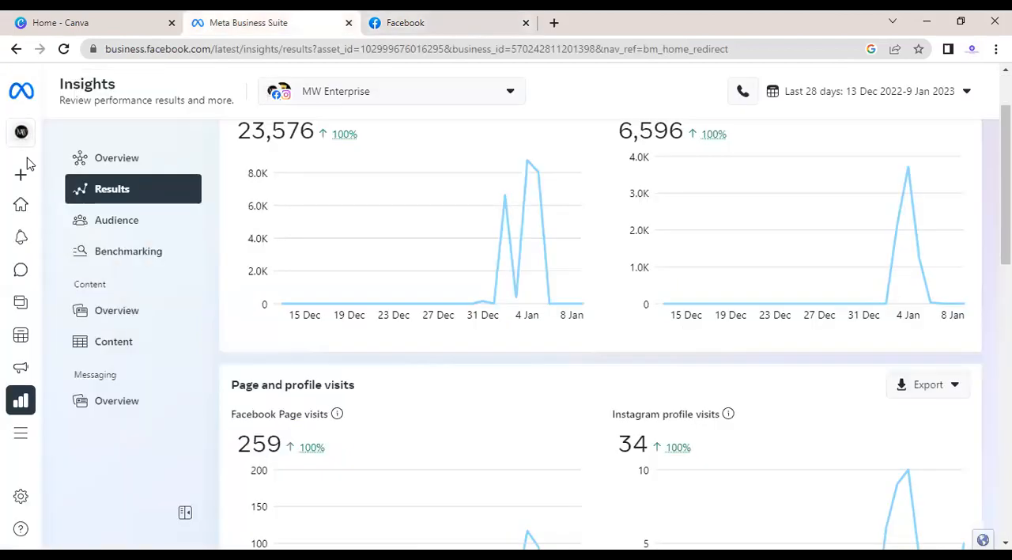
left_click(20, 205)
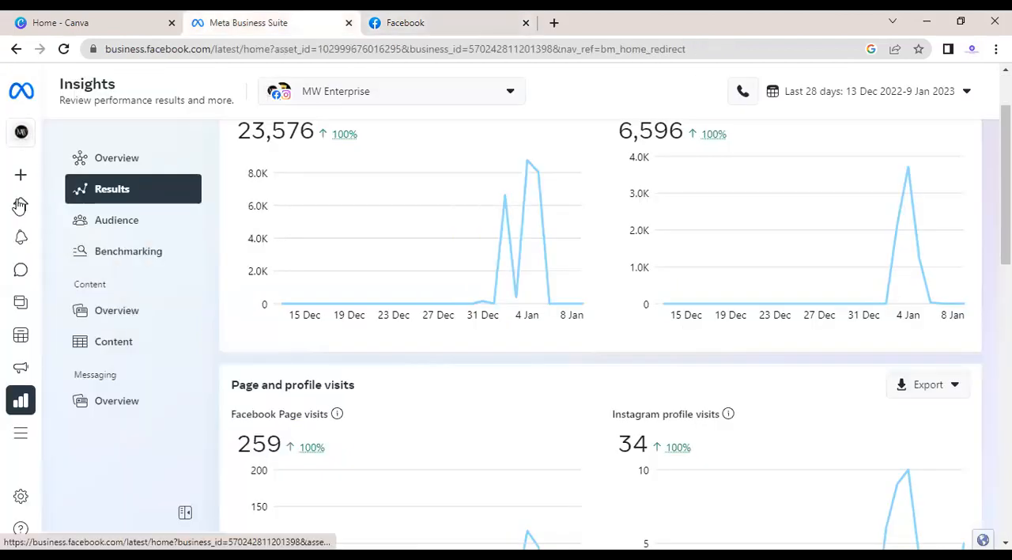
Step: Return to Facebook and start the suggested ad for getting more WhatsApp messages for MW Enterprise
left_click(408, 29)
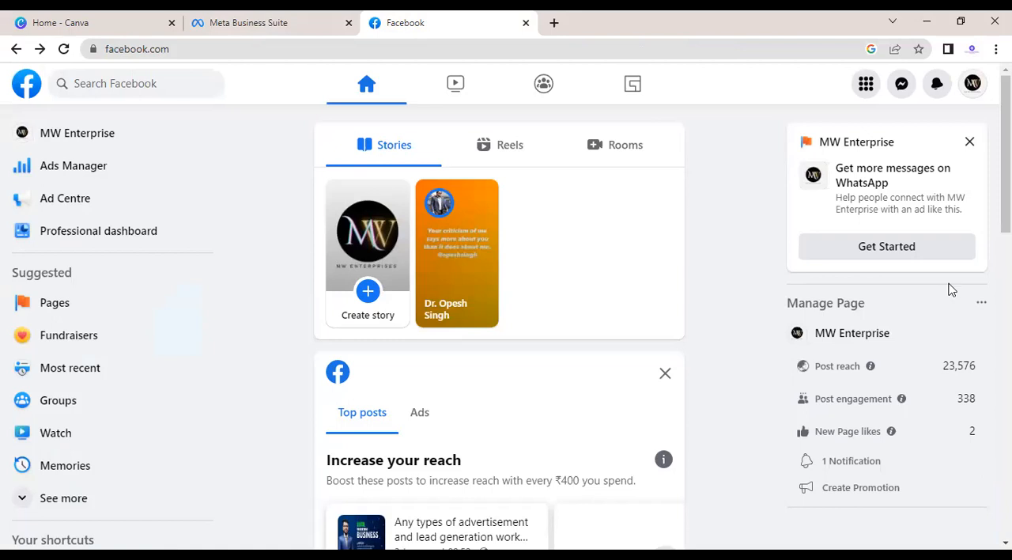
left_click(910, 247)
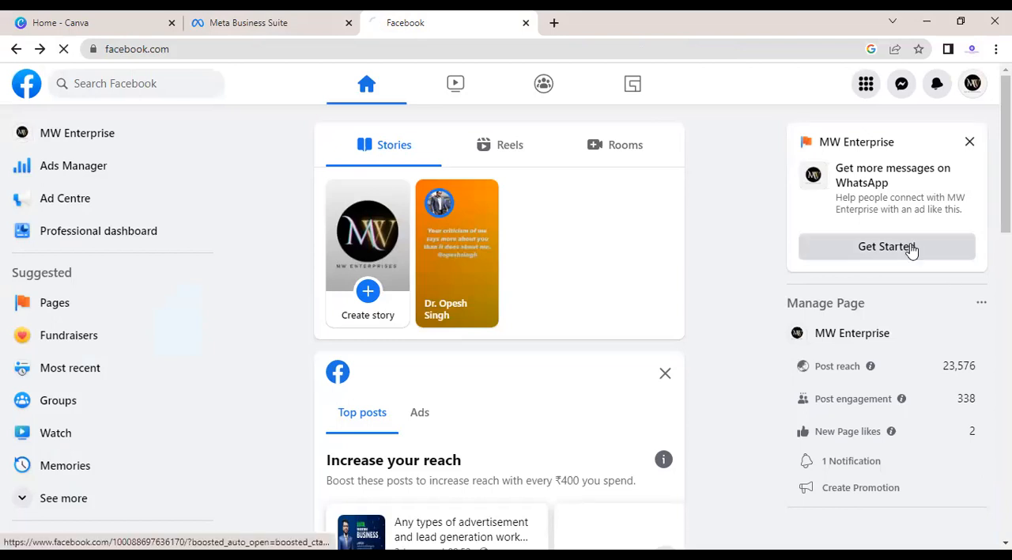
Step: Search Google for "FLATS IN PUNE" in a new browser tab
left_click(554, 24)
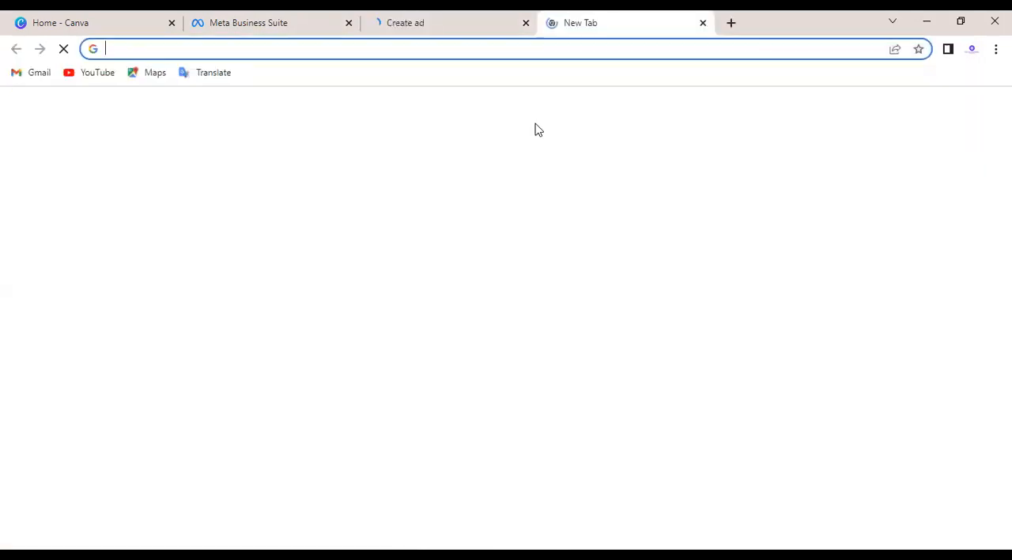
left_click(381, 322)
type("FLA")
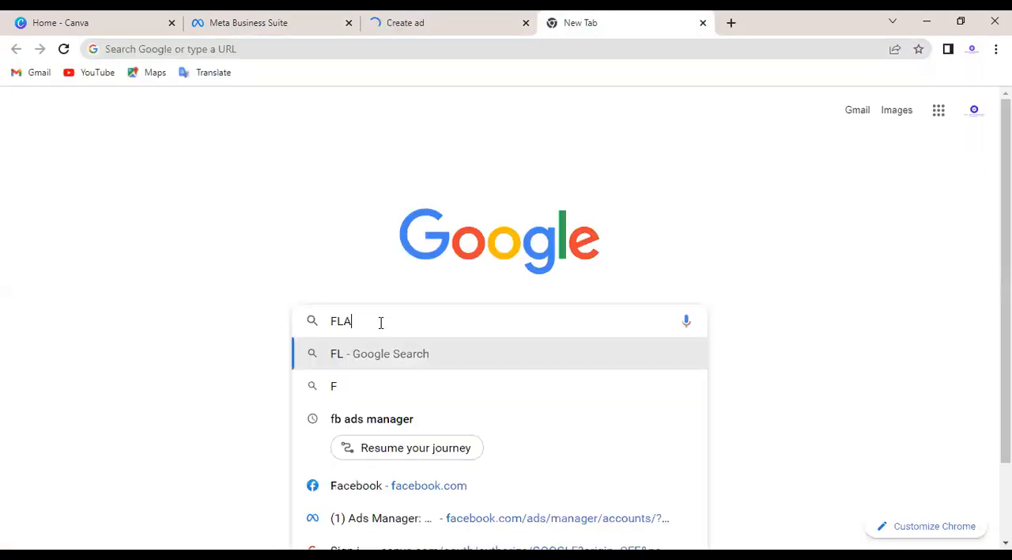
type("TS I")
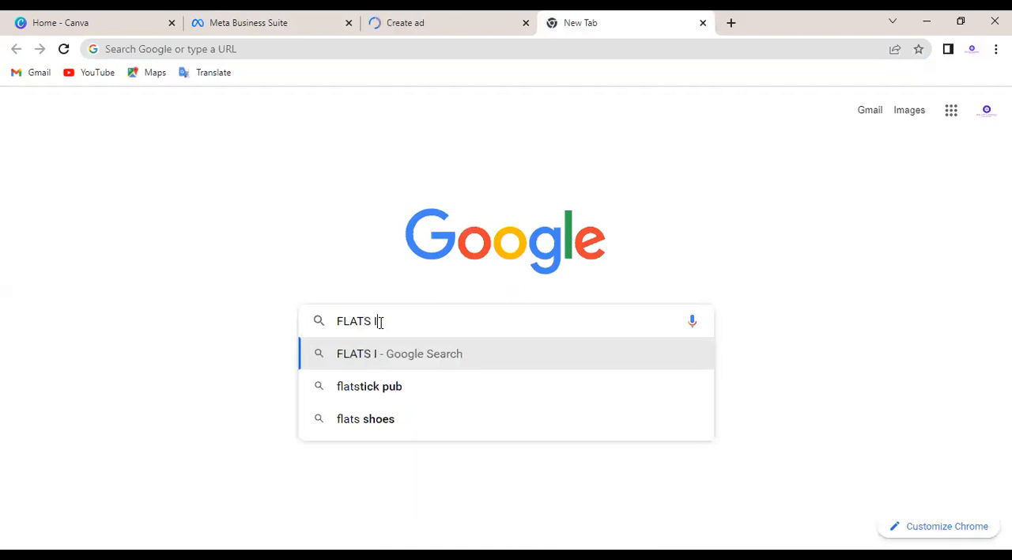
type("N PUNE")
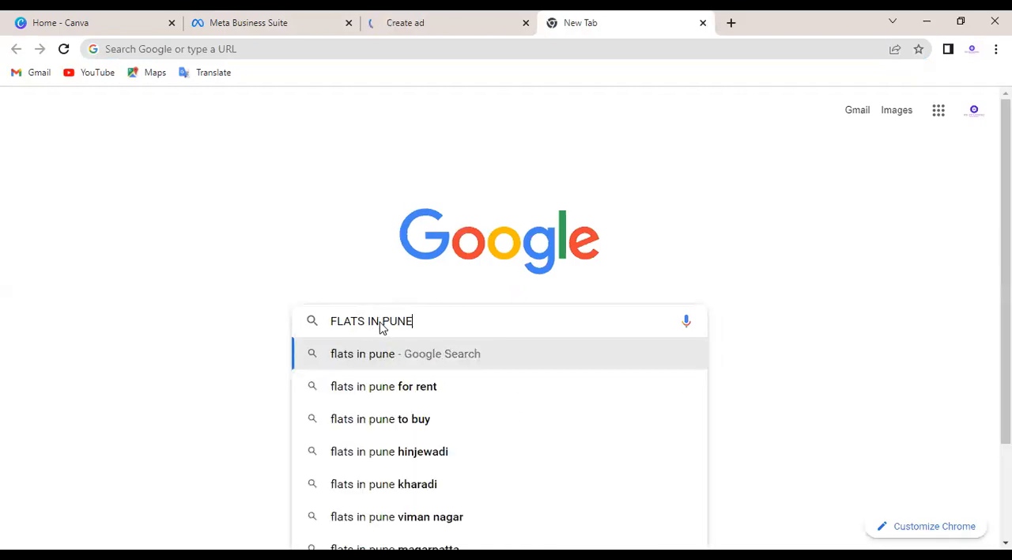
key("Return")
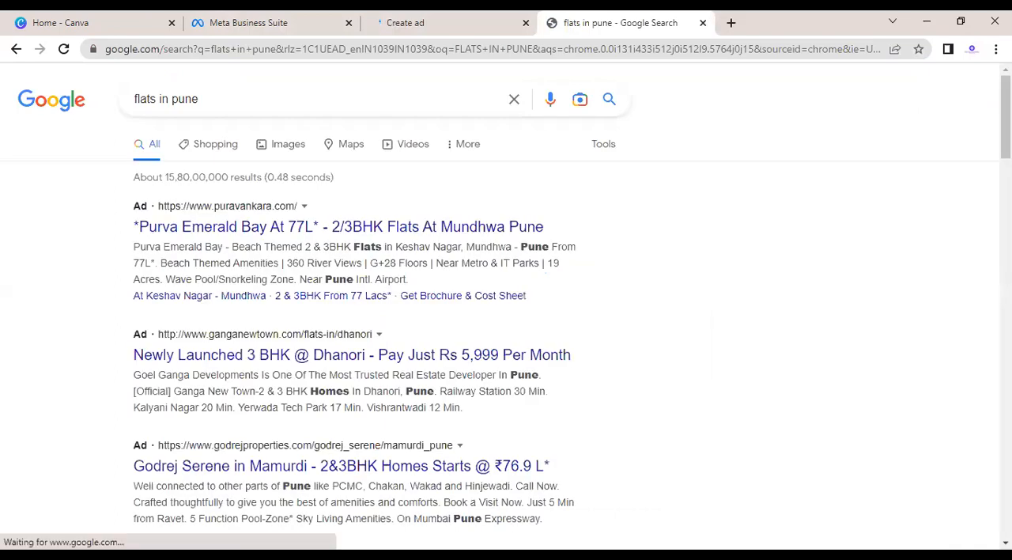
Step: Look through the sponsored and organic search results for flats in Pune
scroll(506, 316, "down", 3)
scroll(506, 316, "down", 1)
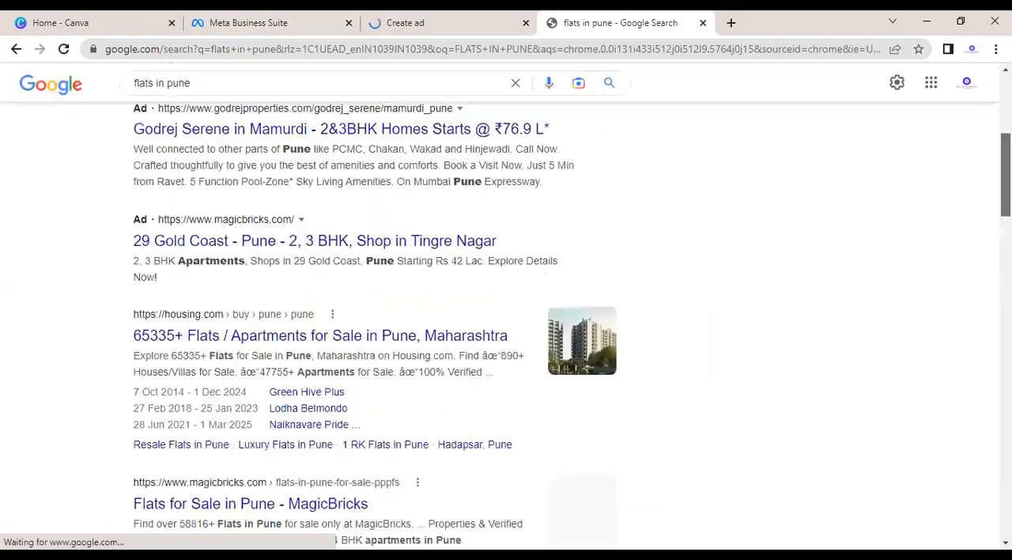
scroll(609, 142, "down", 3)
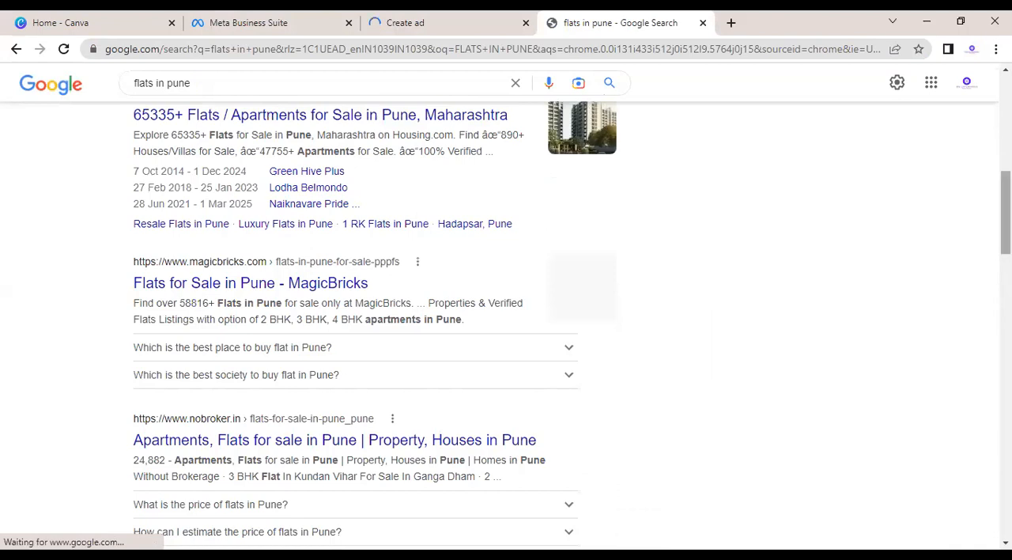
scroll(622, 343, "up", 5)
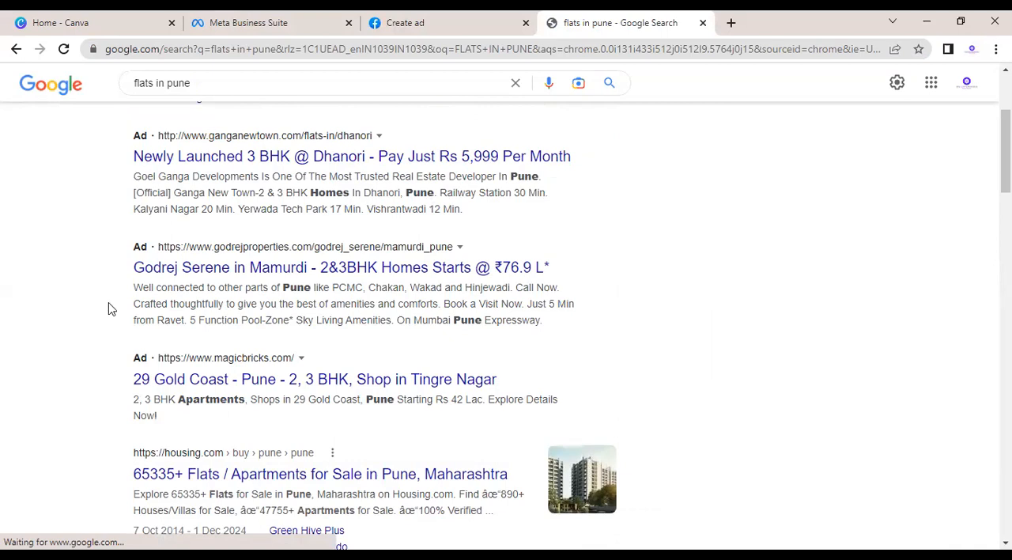
Step: Leave the WhatsApp messages ad on Facebook and open Ad Centre, dismissing the terms update notice
left_click(488, 18)
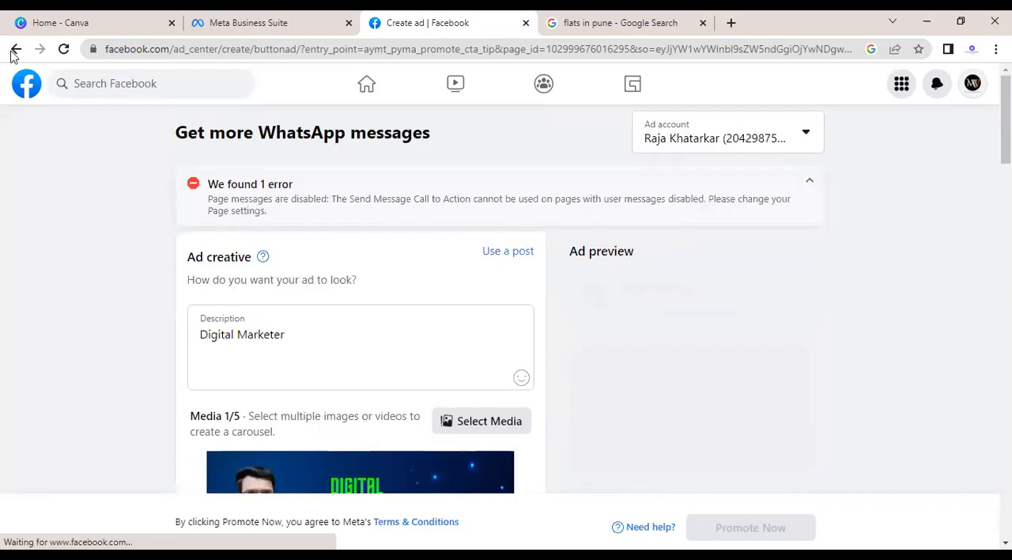
left_click(586, 135)
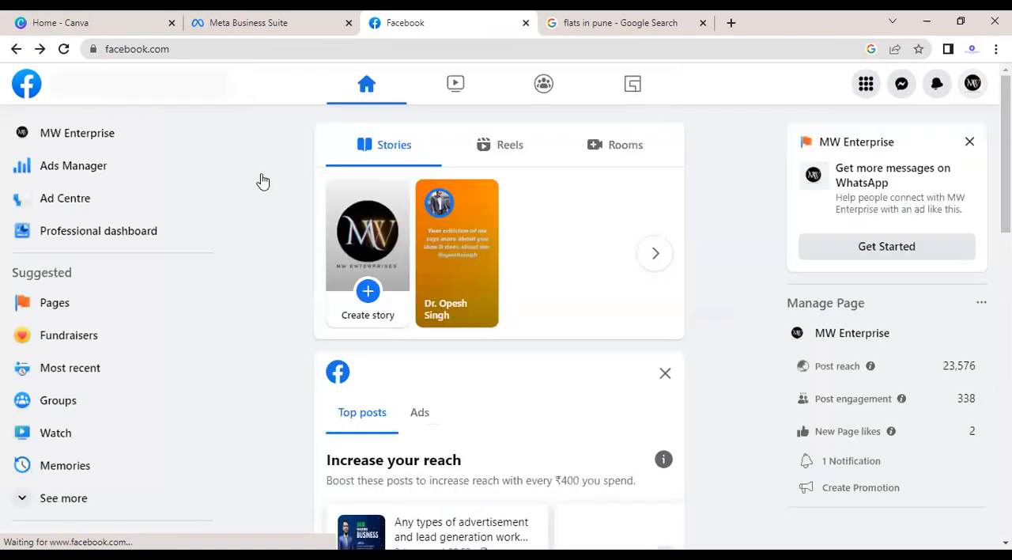
left_click(103, 203)
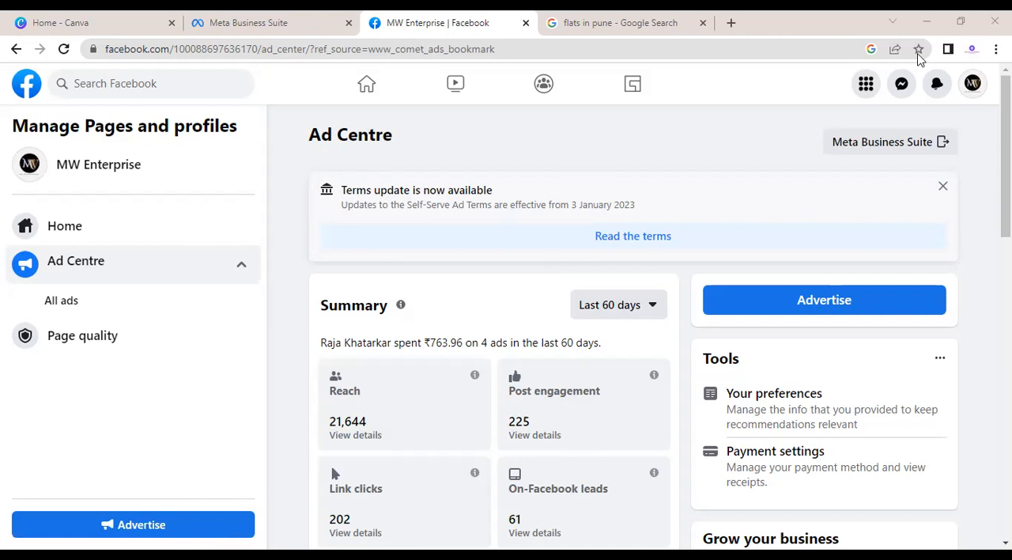
left_click(945, 187)
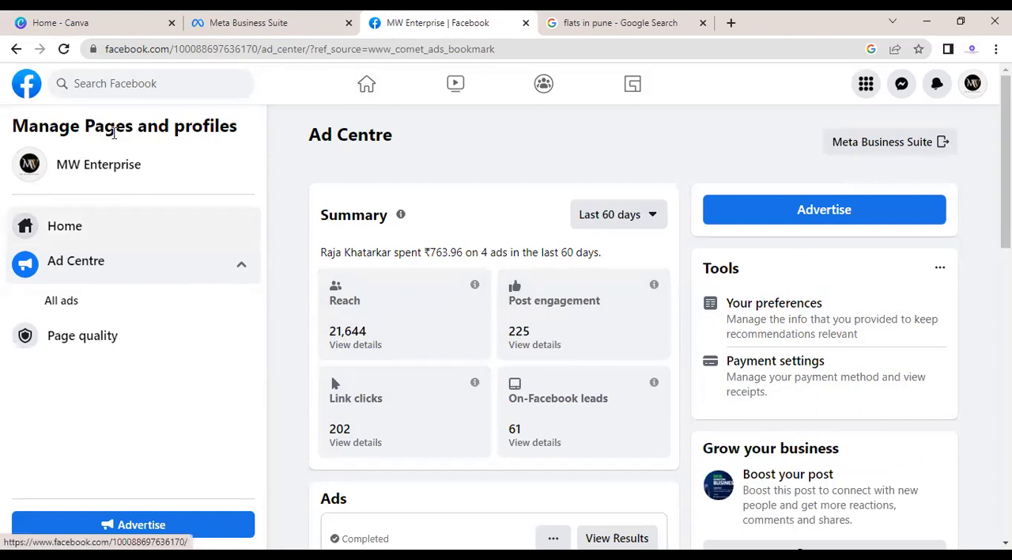
Step: Open the MW Enterprise Page's home and dismiss the website promotion suggestion
left_click(65, 229)
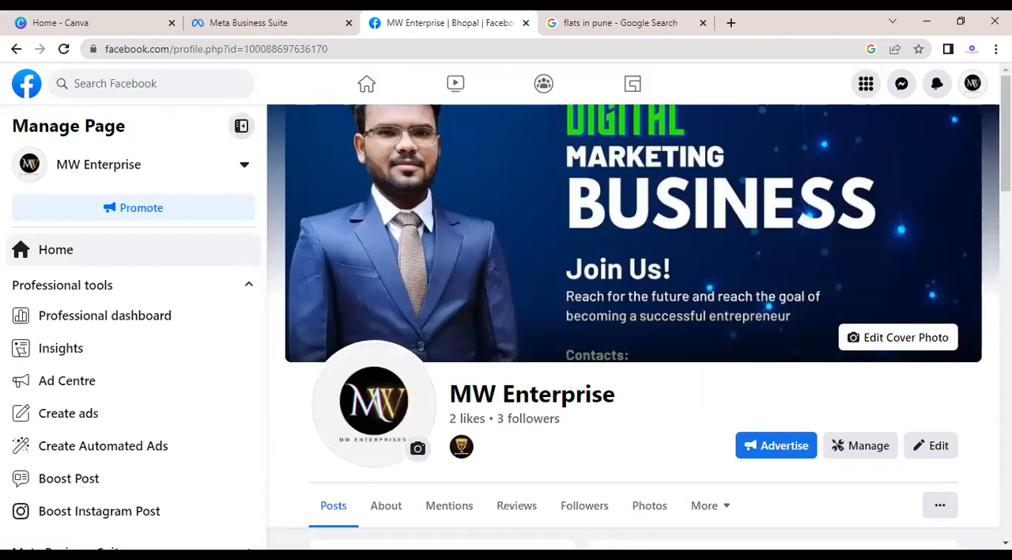
scroll(633, 317, "down", 3)
scroll(633, 316, "down", 2)
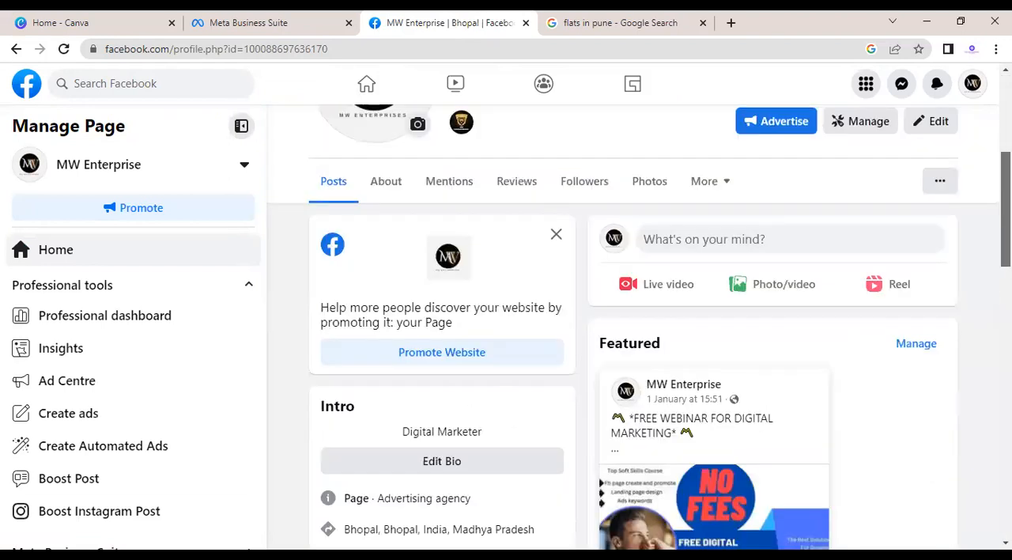
scroll(809, 289, "up", 2)
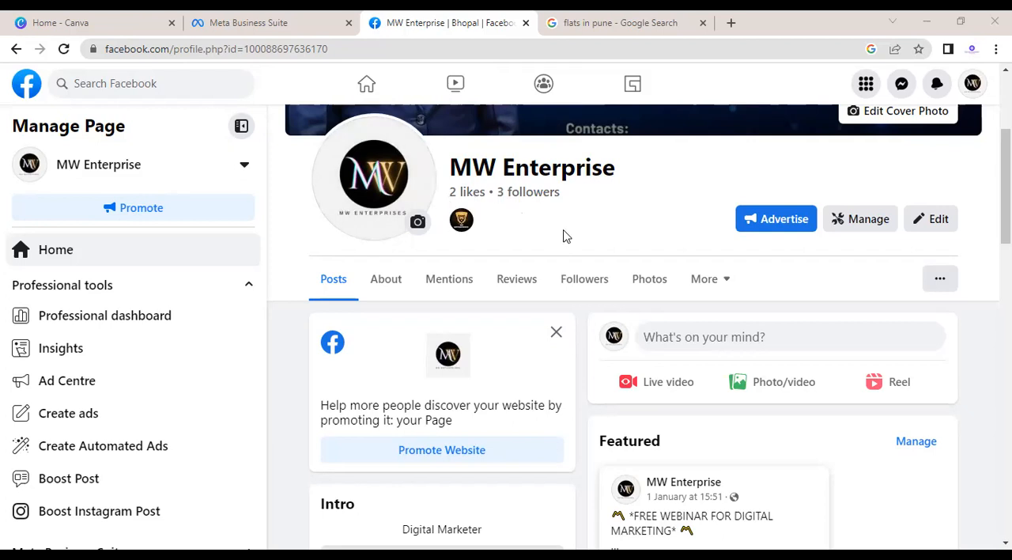
left_click(557, 333)
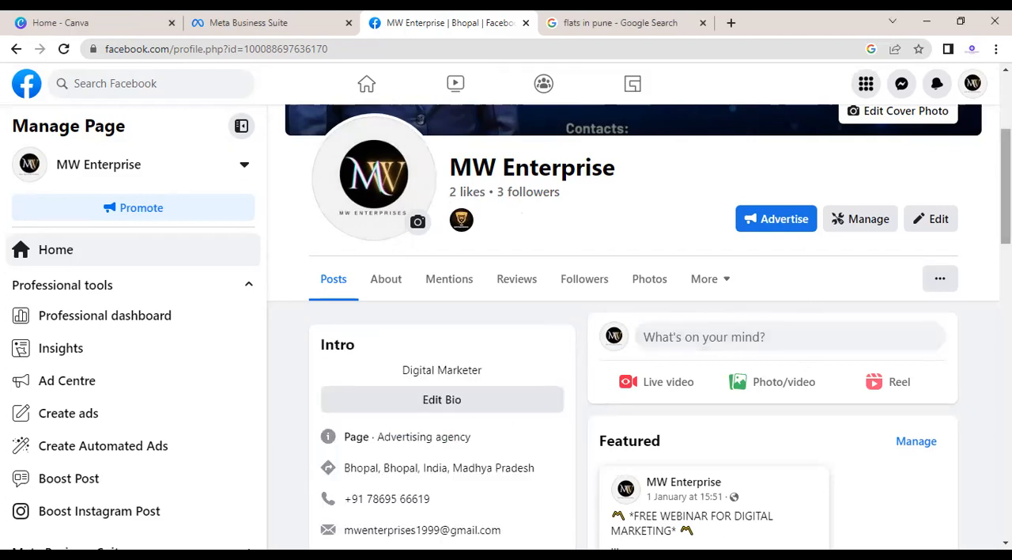
Step: Examine the MW Enterprise Page's intro details, featured post, photos and posts, and check its additional sections
scroll(632, 348, "down", 4)
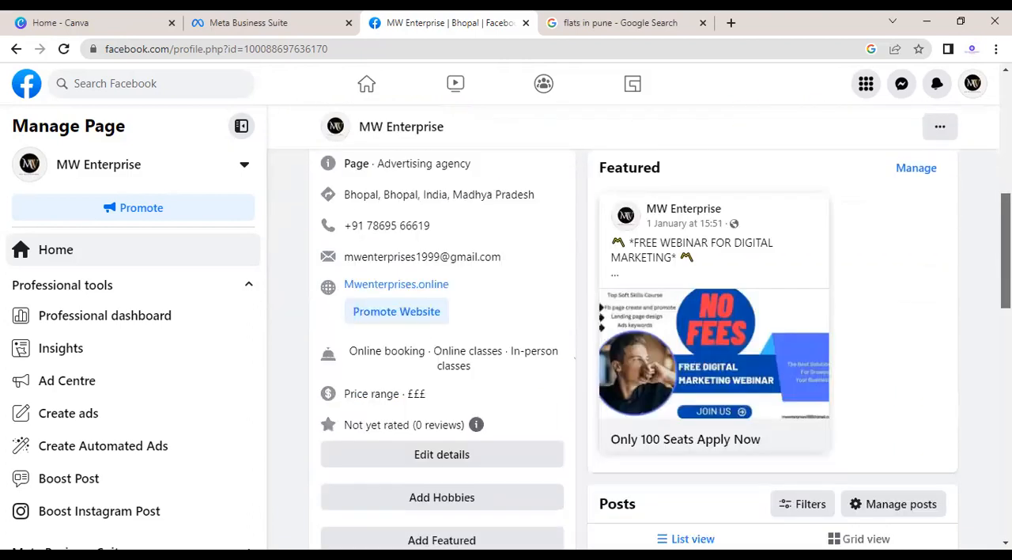
scroll(632, 348, "down", 2)
scroll(633, 348, "up", 1)
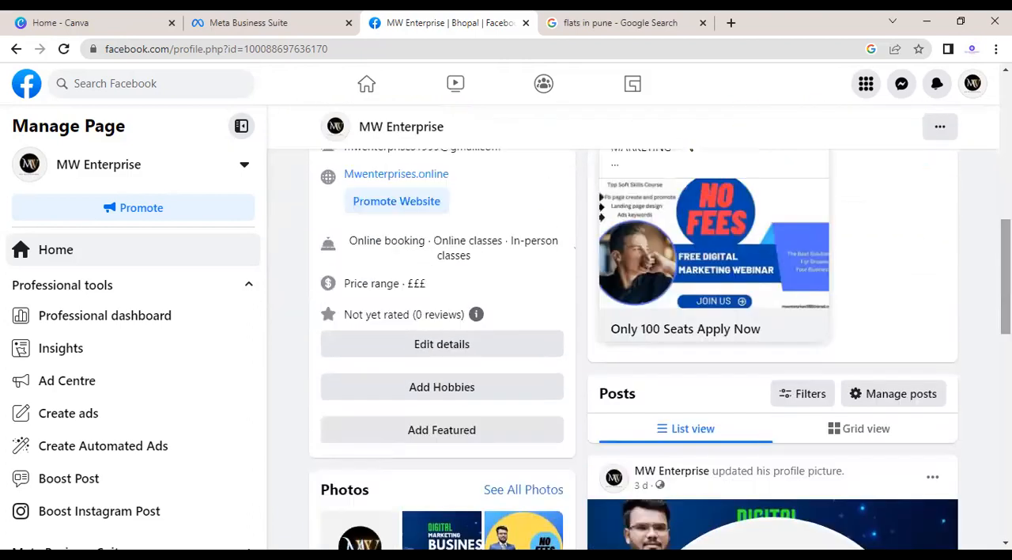
scroll(633, 348, "down", 2)
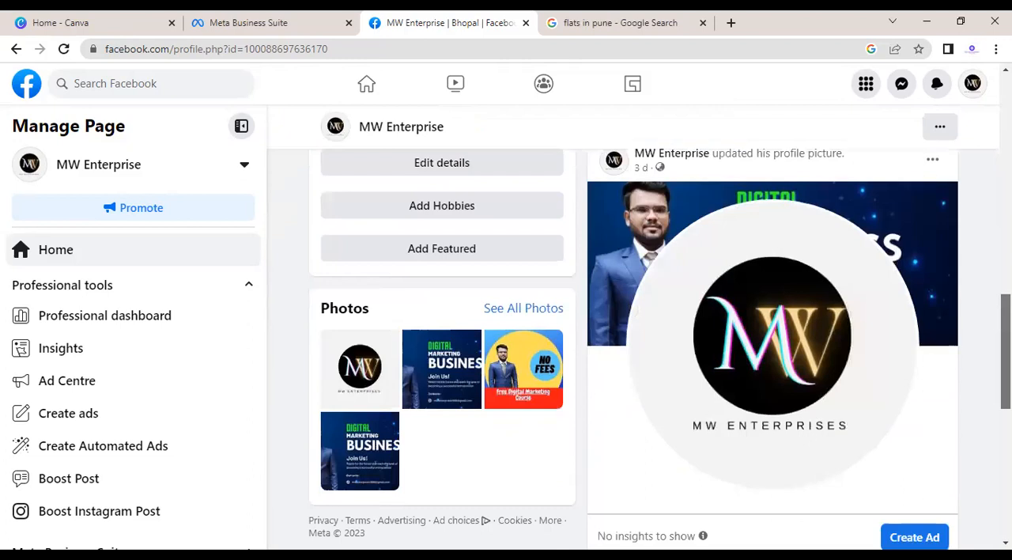
scroll(825, 283, "up", 6)
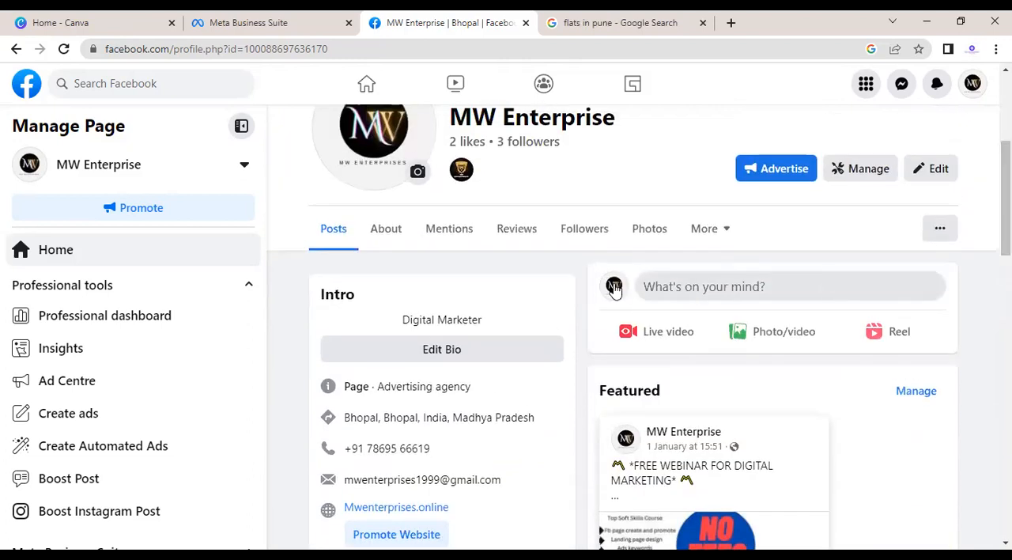
left_click(726, 236)
left_click(725, 233)
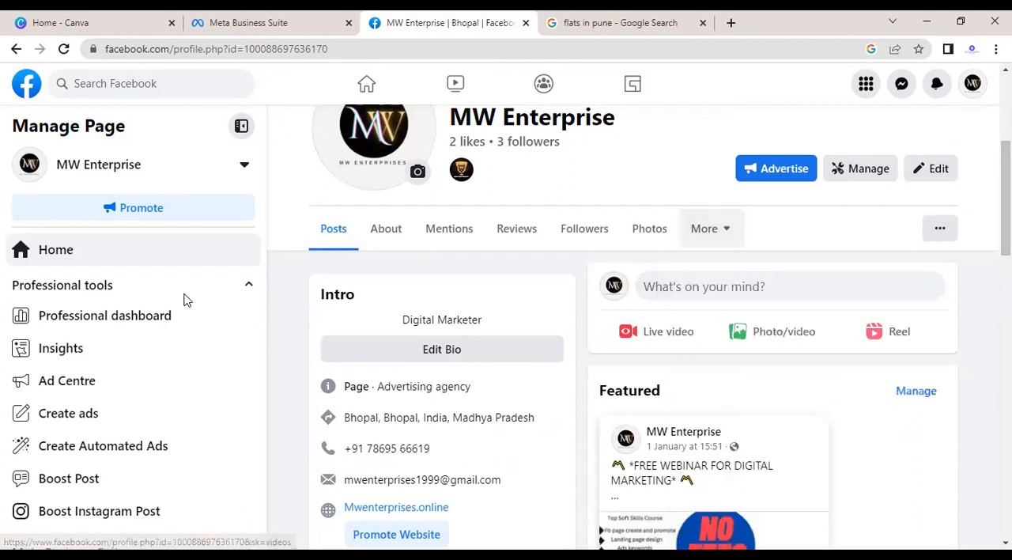
Step: Start creating an ad for the MW Enterprise Page and review its goal and ad creative settings
left_click(89, 422)
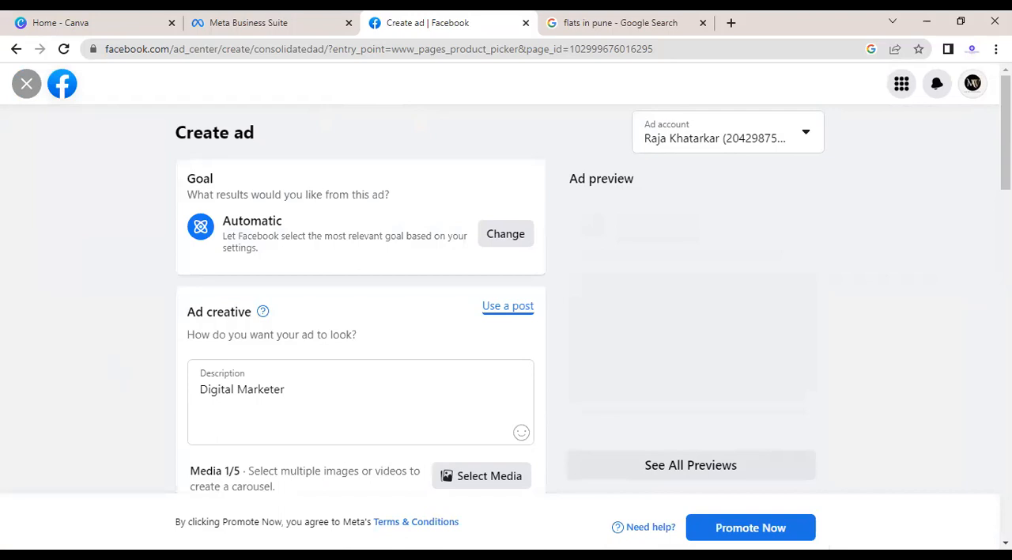
scroll(506, 316, "down", 1)
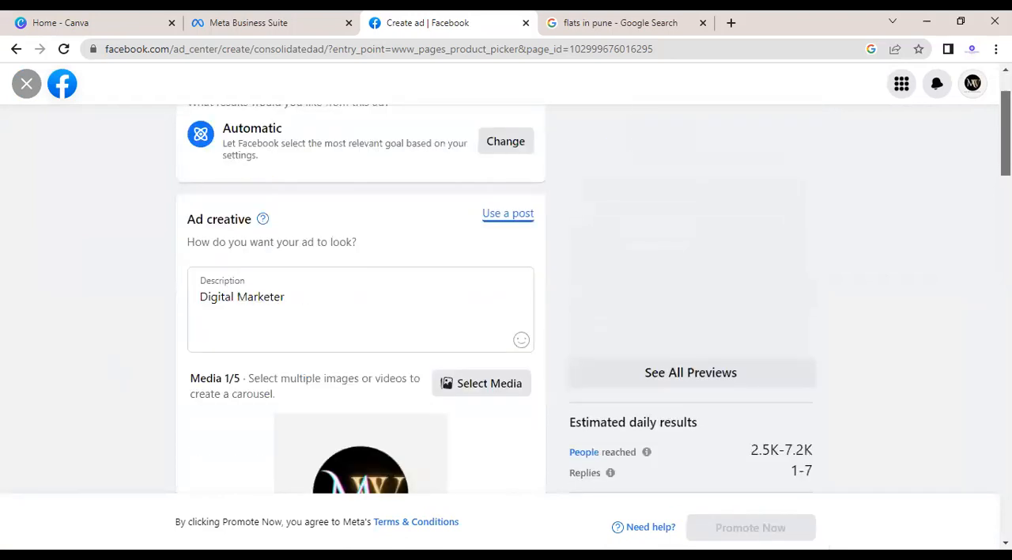
scroll(506, 299, "up", 3)
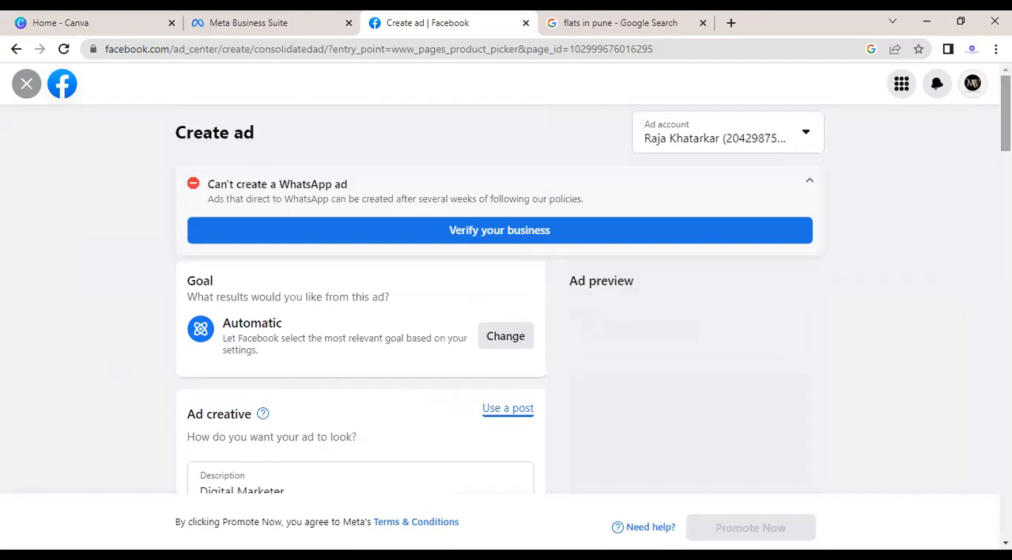
Step: Dismiss the tip about improving ad creative performance above the Advantage+ creative setting
scroll(506, 299, "down", 3)
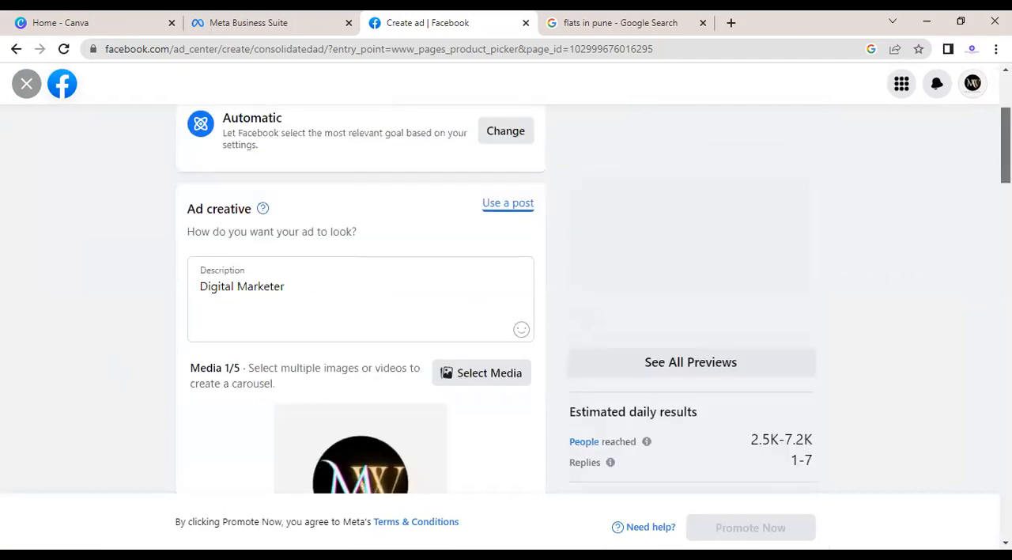
scroll(506, 299, "down", 2)
scroll(506, 299, "down", 3)
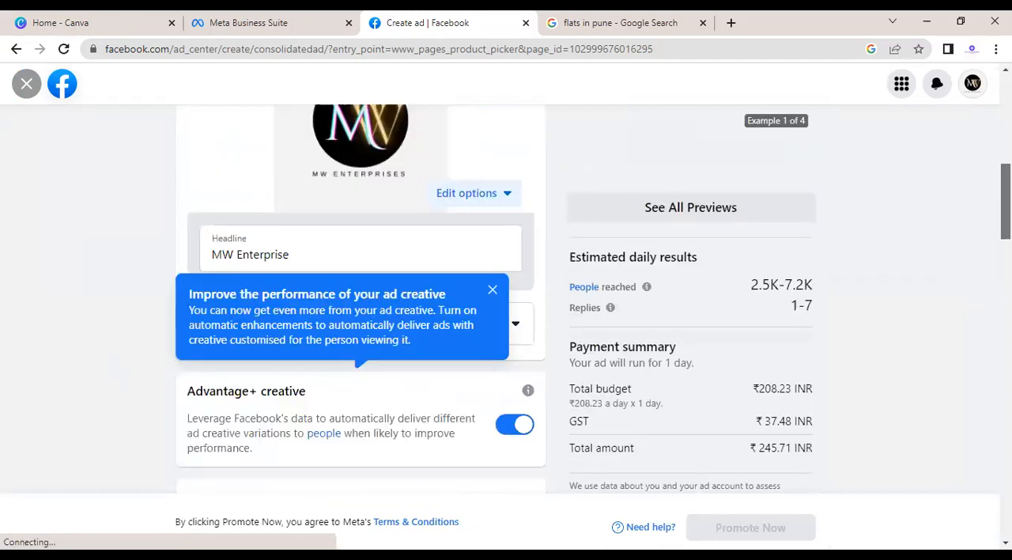
scroll(504, 99, "down", 2)
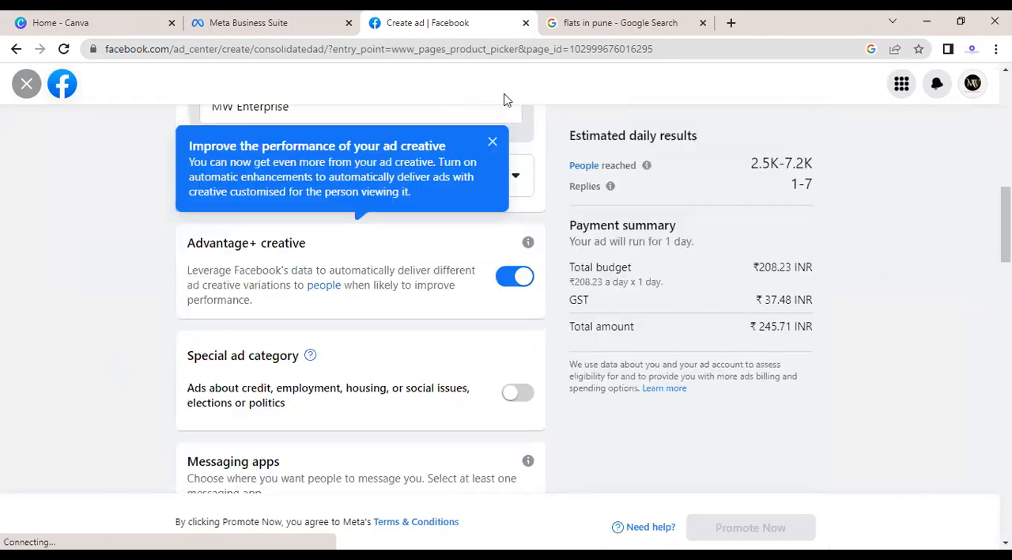
left_click(493, 145)
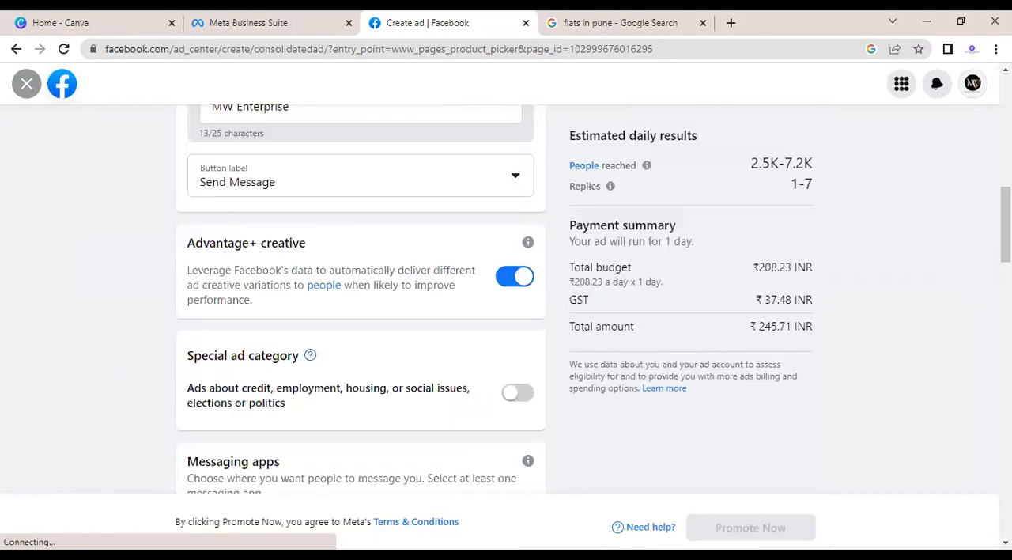
Step: Review the ad's messaging apps, special ad category, Advantage+ creative, headline and button label settings
scroll(361, 300, "down", 4)
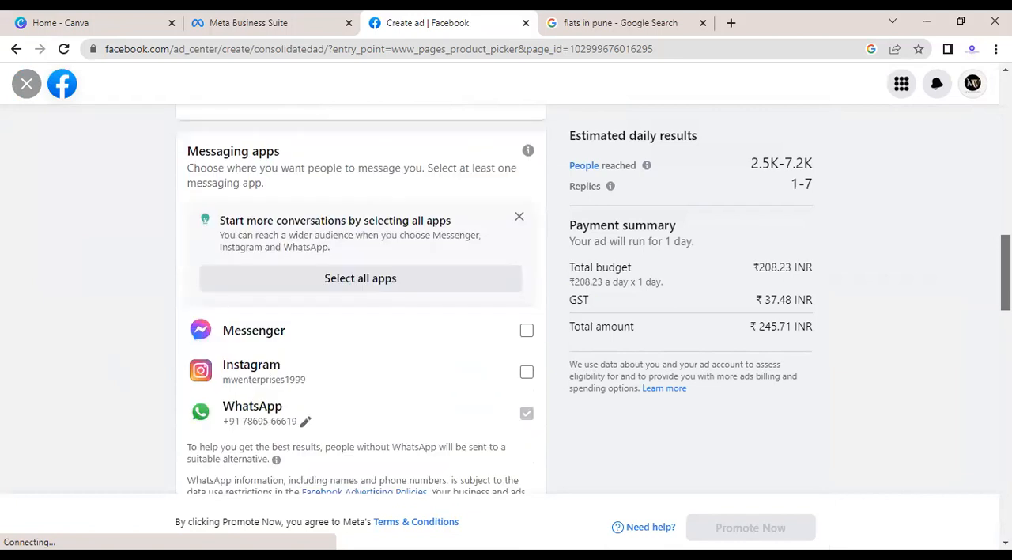
scroll(361, 300, "up", 4)
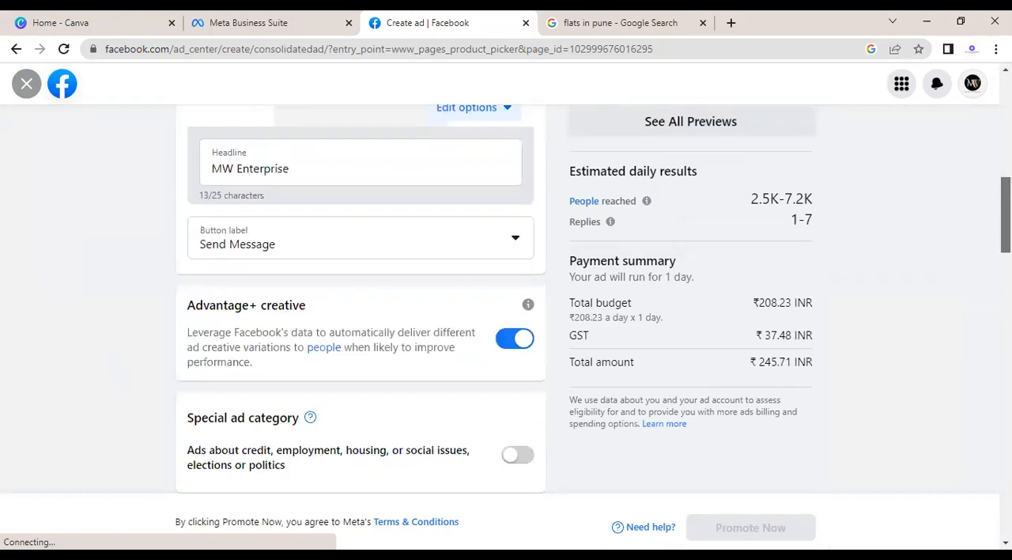
scroll(360, 301, "up", 1)
scroll(360, 300, "up", 1)
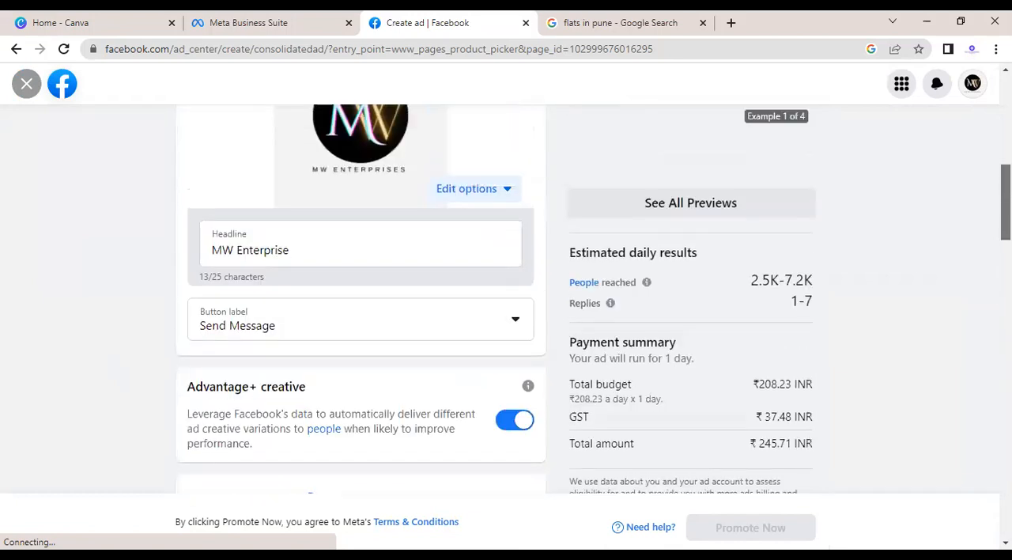
scroll(360, 300, "up", 3)
scroll(759, 181, "down", 5)
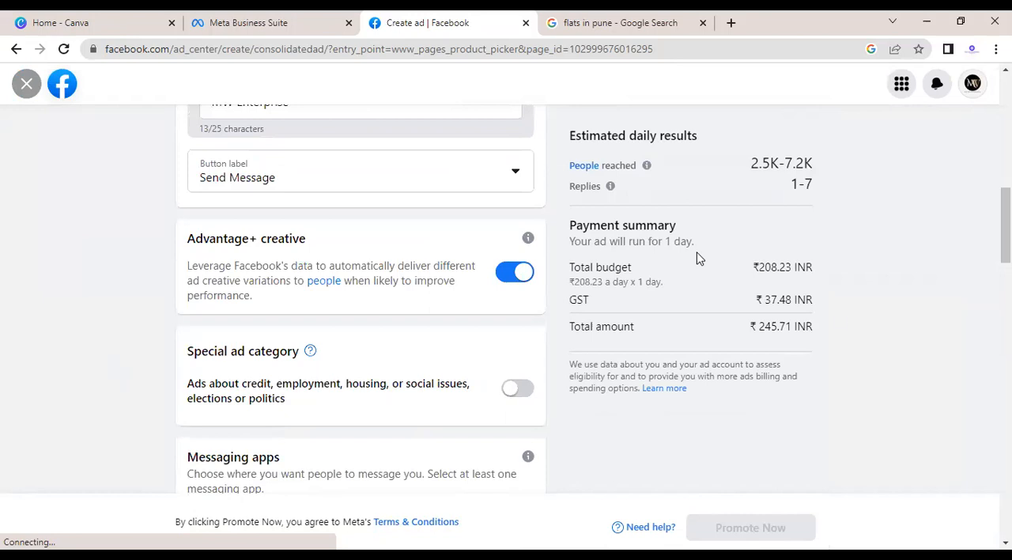
Step: Examine the ad's total amount in the payment summary and its estimated daily people reached and replies
left_click_drag(758, 321, 781, 327)
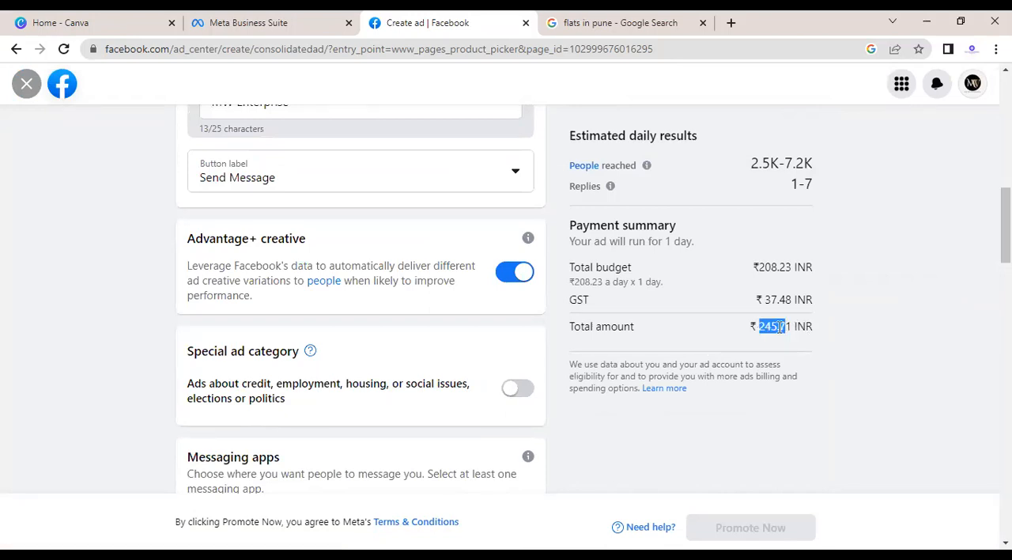
left_click(769, 197)
left_click_drag(744, 160, 745, 163)
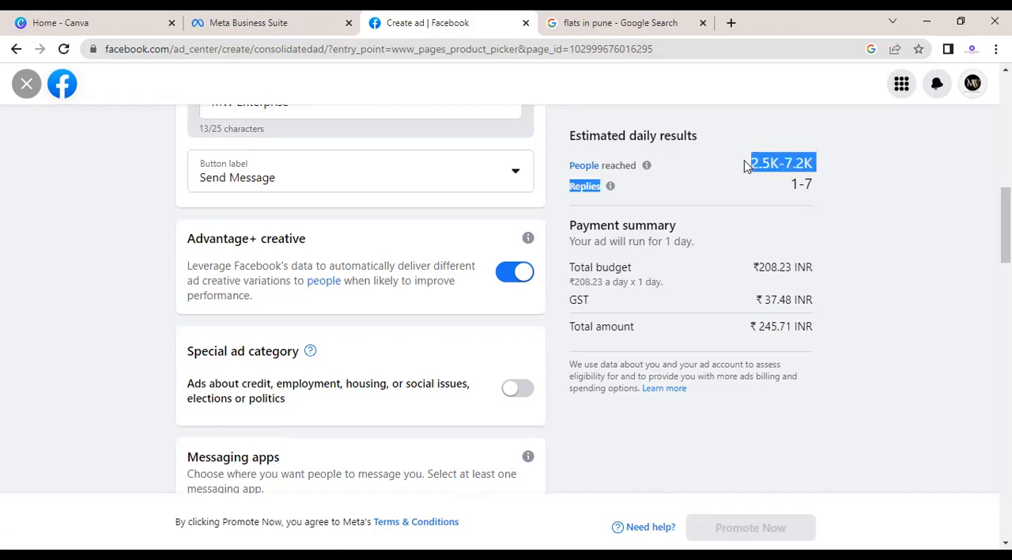
left_click(791, 166)
triple_click(807, 166)
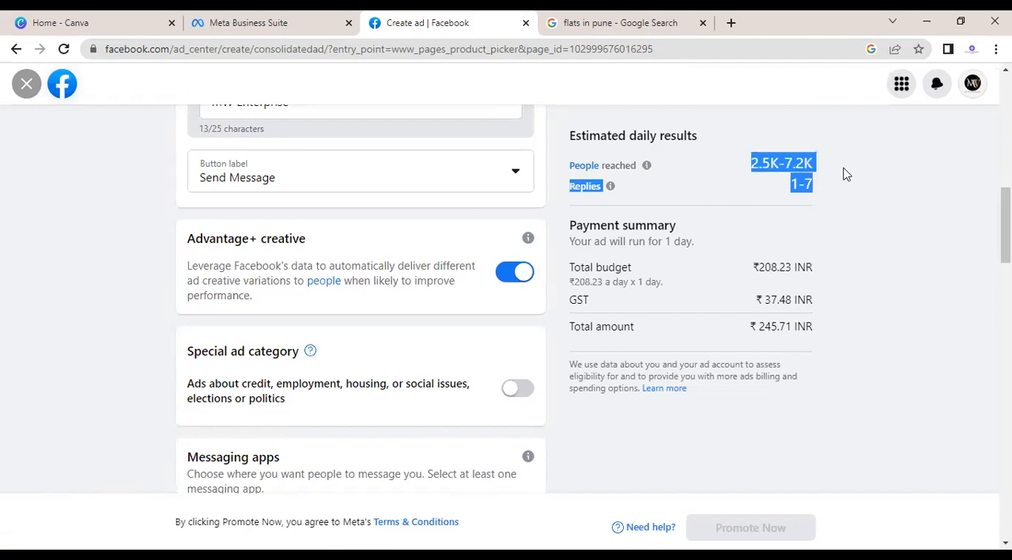
left_click(844, 173)
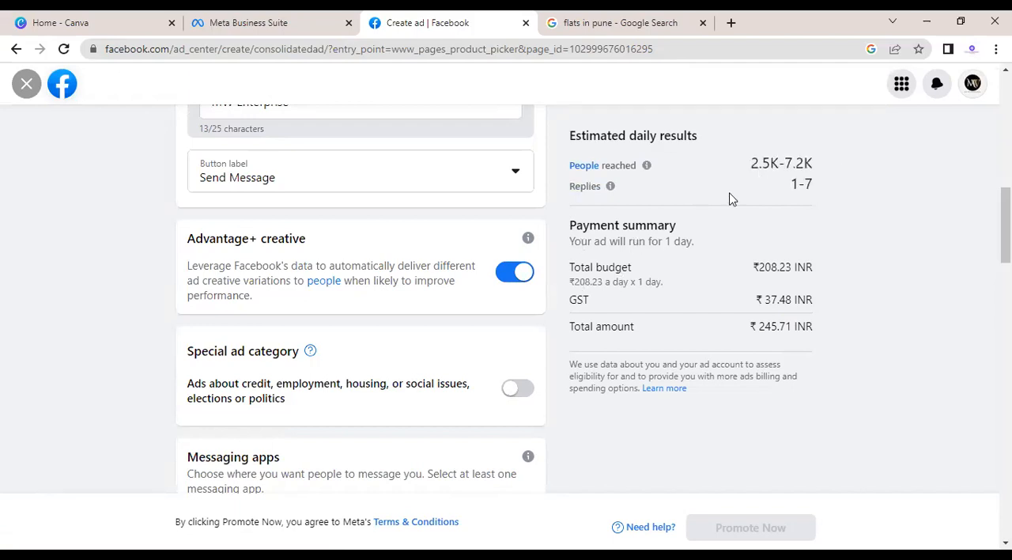
triple_click(814, 163)
left_click(860, 172)
left_click_drag(749, 163, 825, 167)
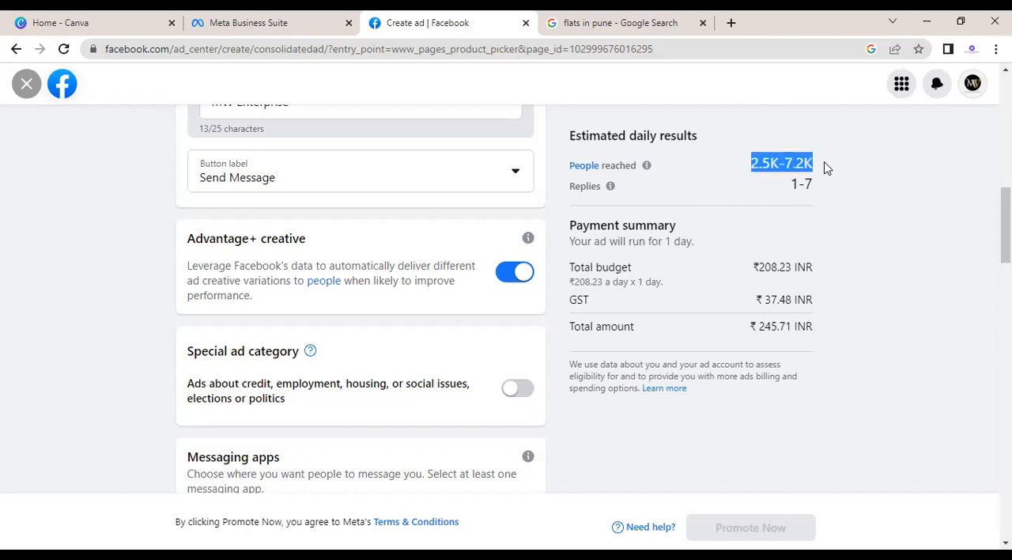
left_click(824, 168)
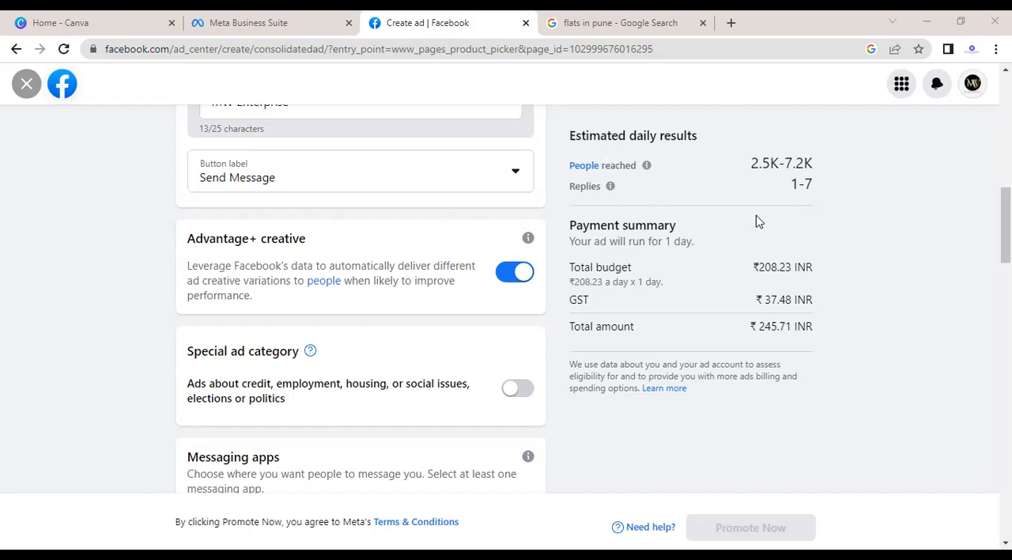
Step: Replace the ad's headline with "PERSONEL LOAN"
mouse_move(1006, 225)
left_mouse_down()
mouse_move(1005, 244)
mouse_move(1005, 112)
mouse_move(1006, 224)
left_mouse_up()
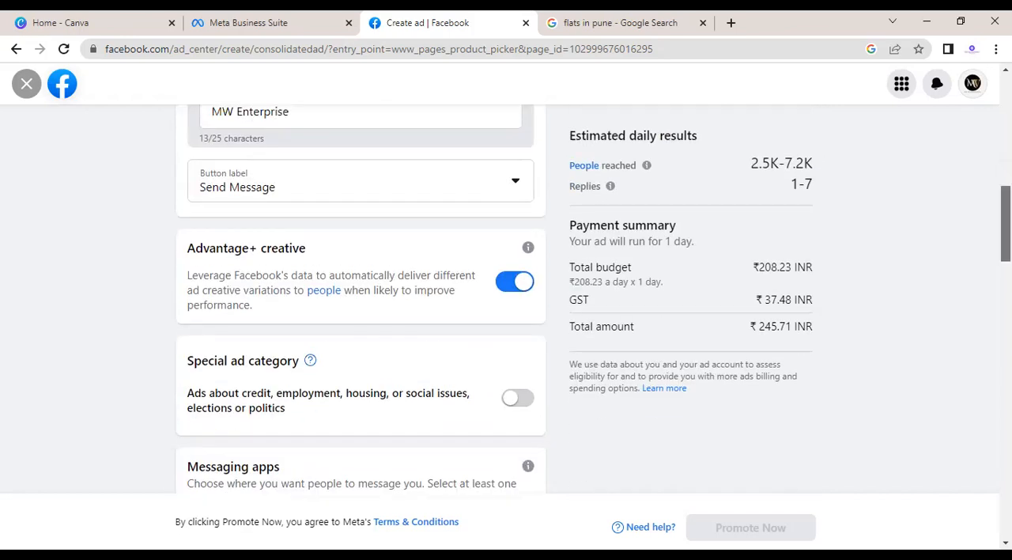
scroll(706, 174, "up", 1)
left_click(315, 190)
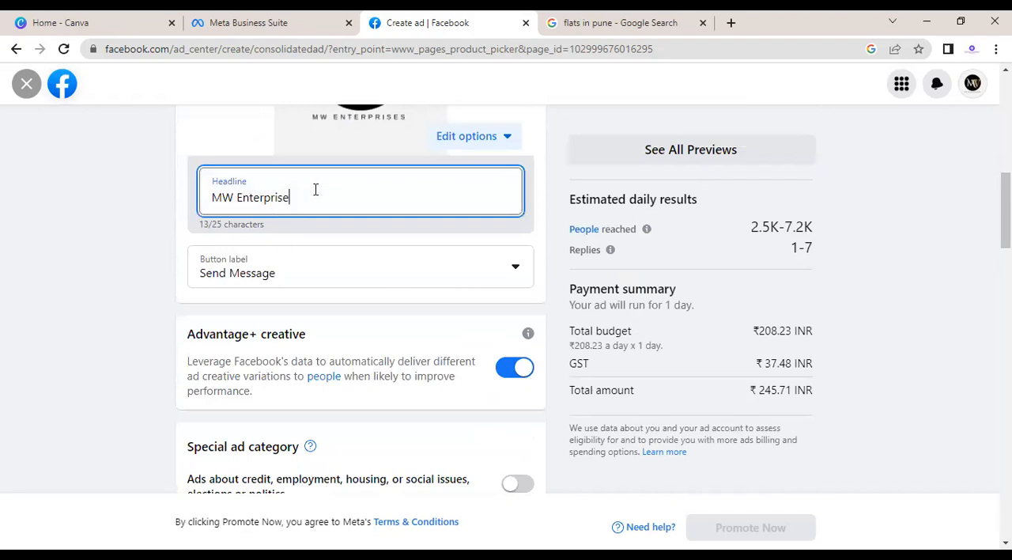
key("BackSpace")
key("BackSpace")
key("BackSpace")
key("BackSpace")
key("BackSpace")
key("BackSpace")
key("BackSpace")
key("BackSpace")
key("BackSpace")
key("BackSpace")
key("BackSpace")
key("BackSpace")
key("BackSpace")
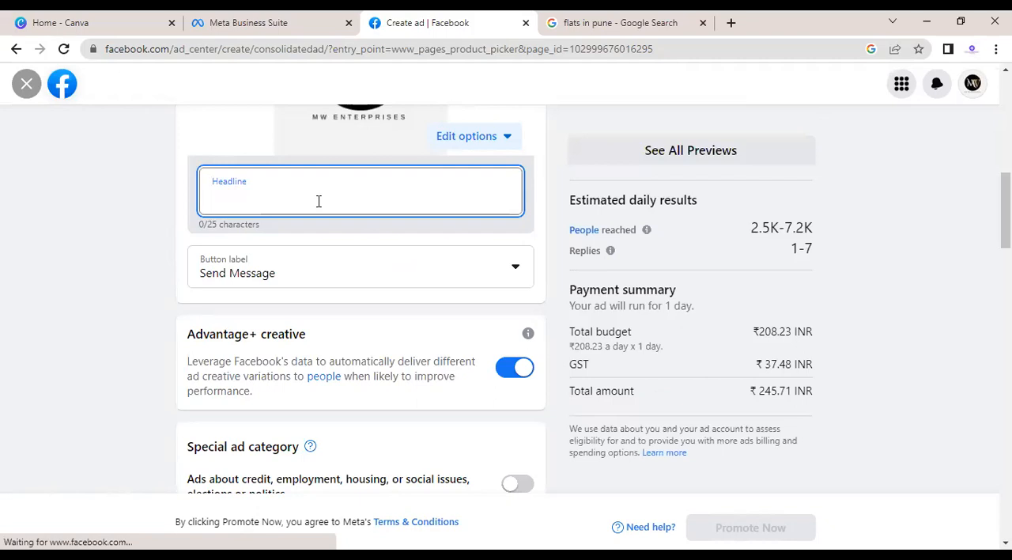
type("wE")
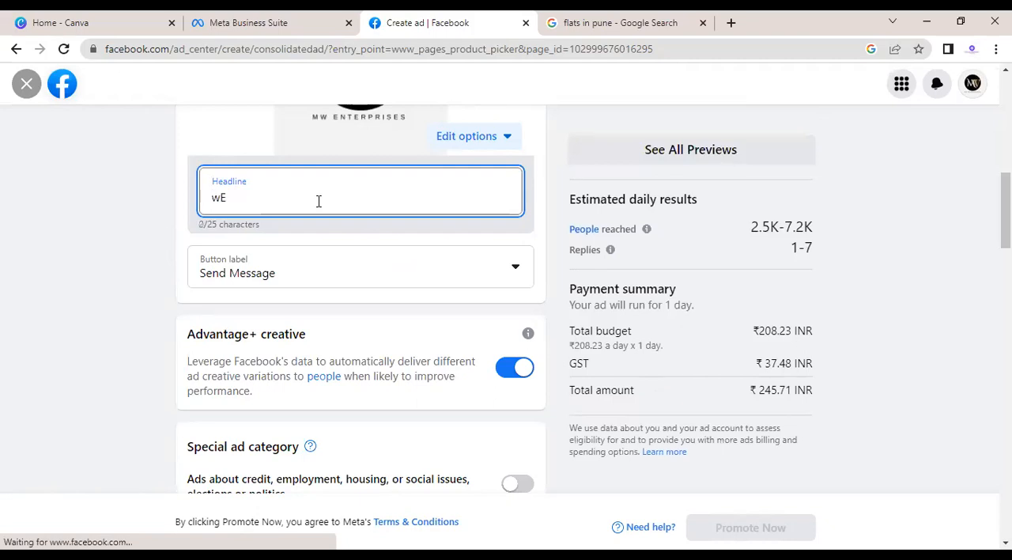
key("BackSpace")
key("BackSpace")
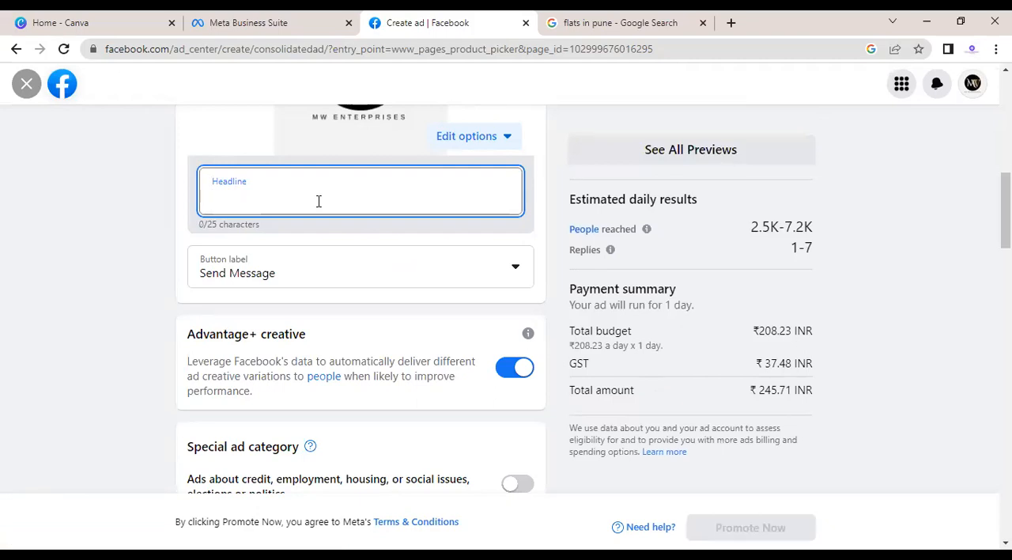
type("PERSONE")
key("BackSpace")
type("L")
key("BackSpace")
type("EL")
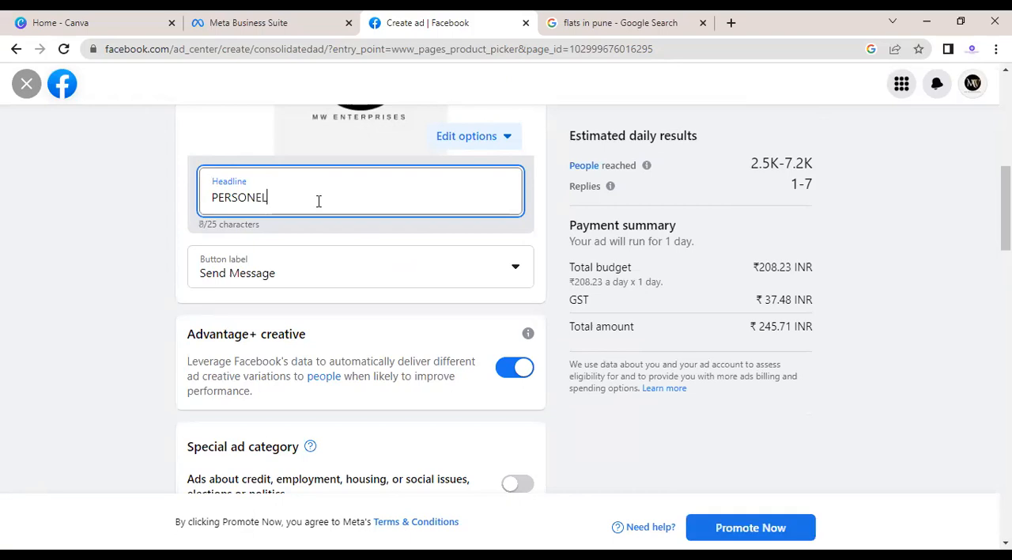
type(" LOAN")
Step: Look through the available button labels and set the ad's button label to Apply Now
left_click(295, 280)
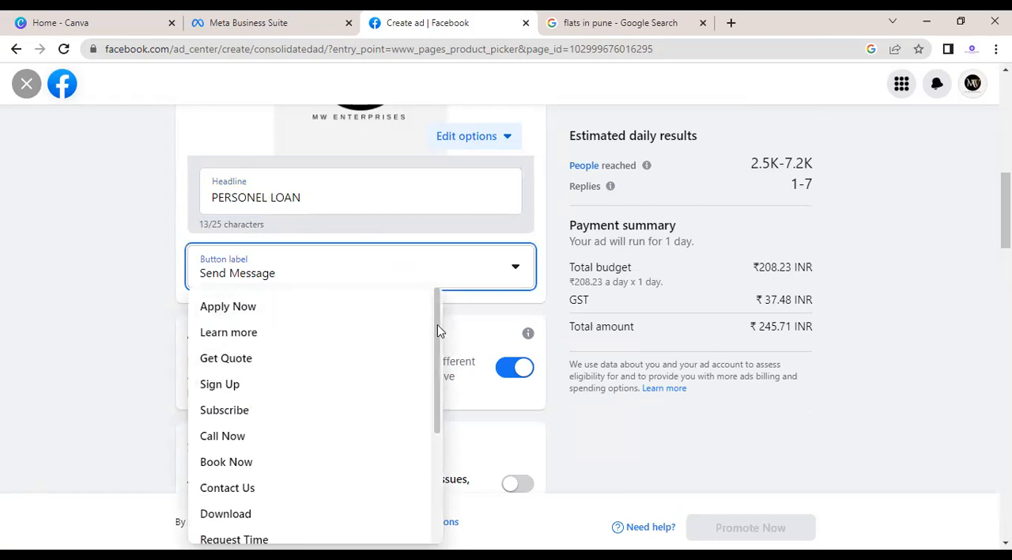
left_click_drag(437, 329, 433, 429)
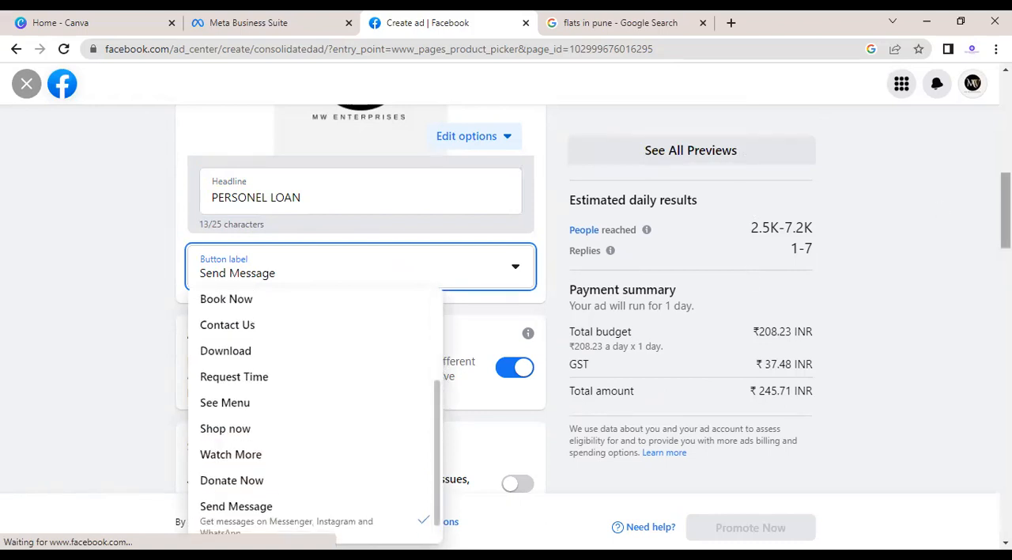
scroll(542, 312, "down", 1)
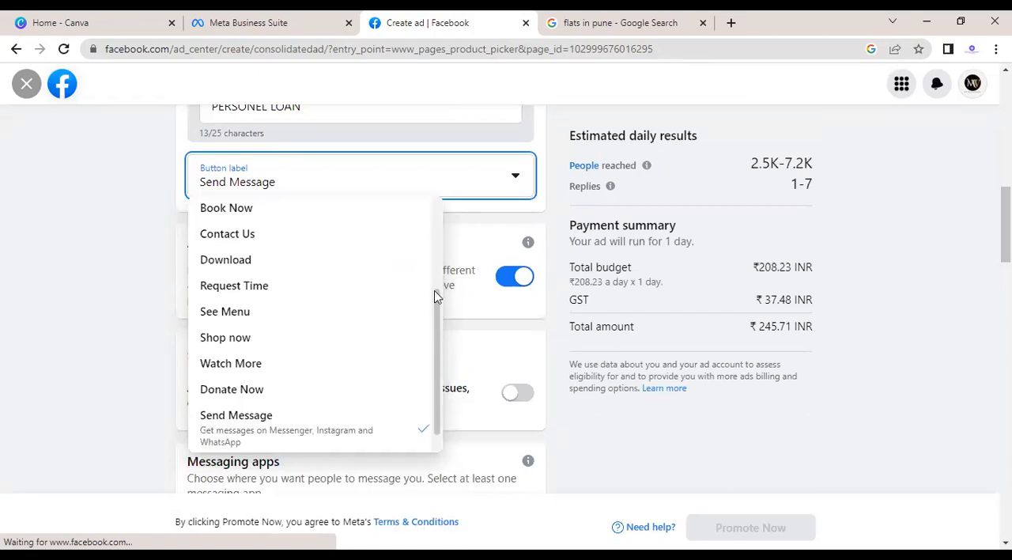
scroll(440, 251, "up", 1)
scroll(440, 232, "up", 1)
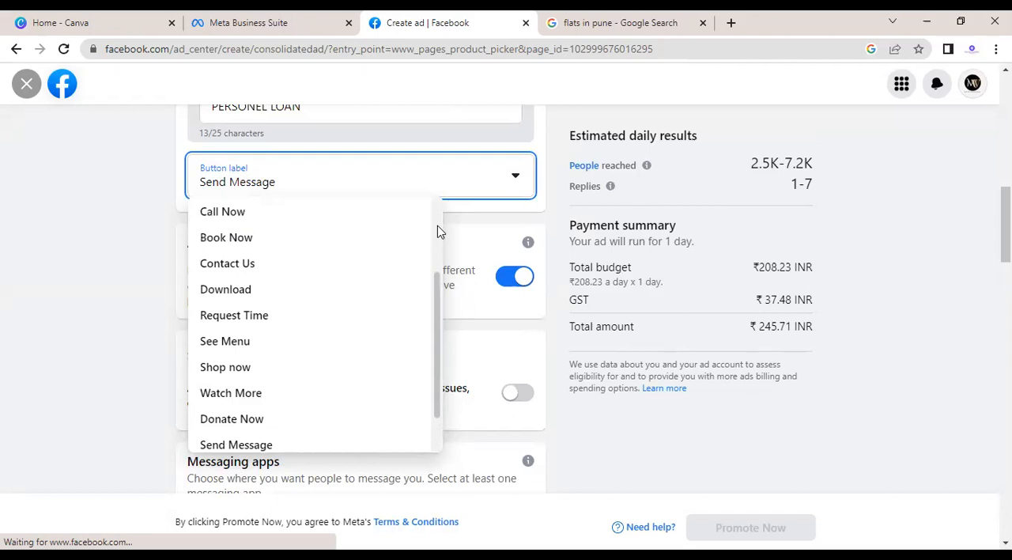
scroll(437, 229, "up", 2)
scroll(436, 204, "up", 1)
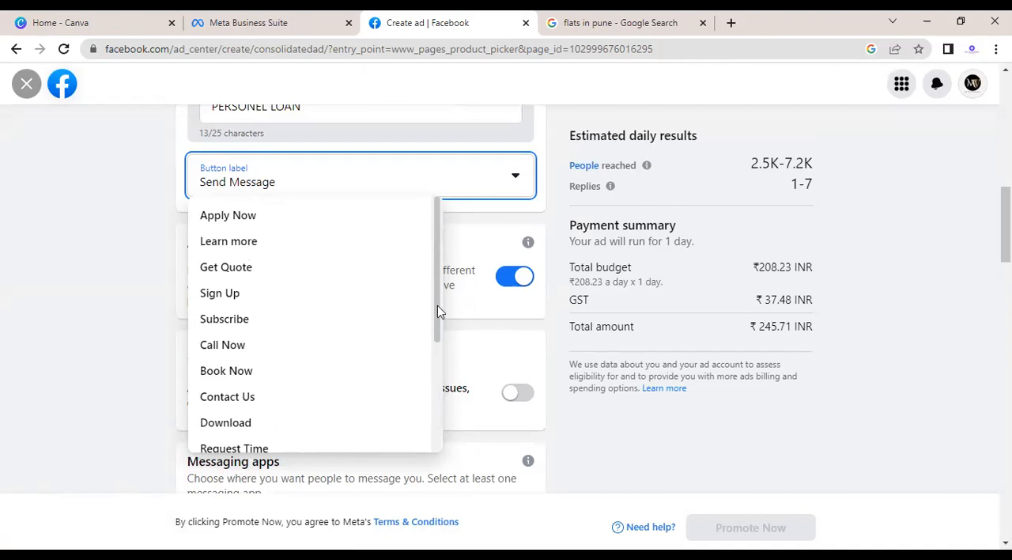
scroll(439, 349, "down", 1)
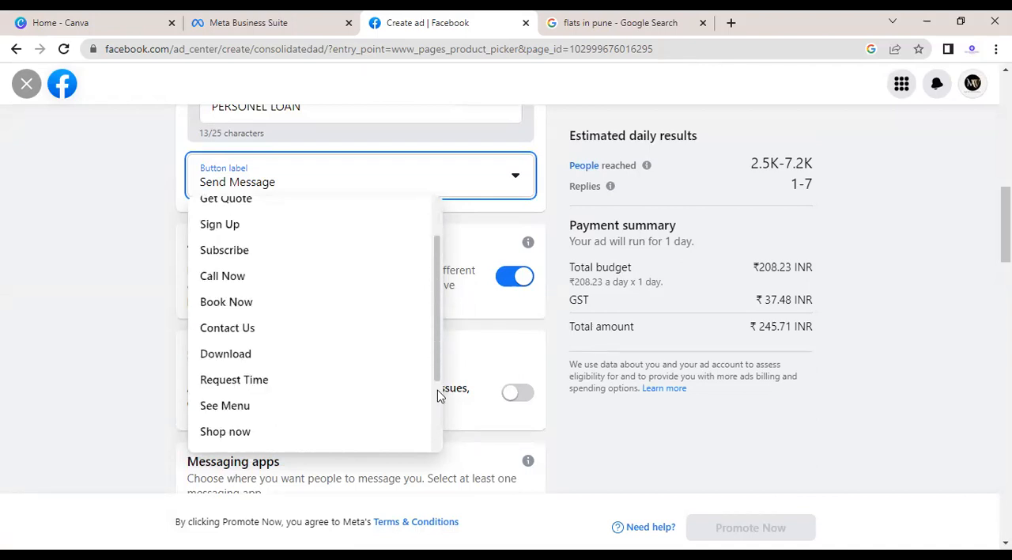
scroll(437, 397, "down", 1)
scroll(440, 401, "down", 1)
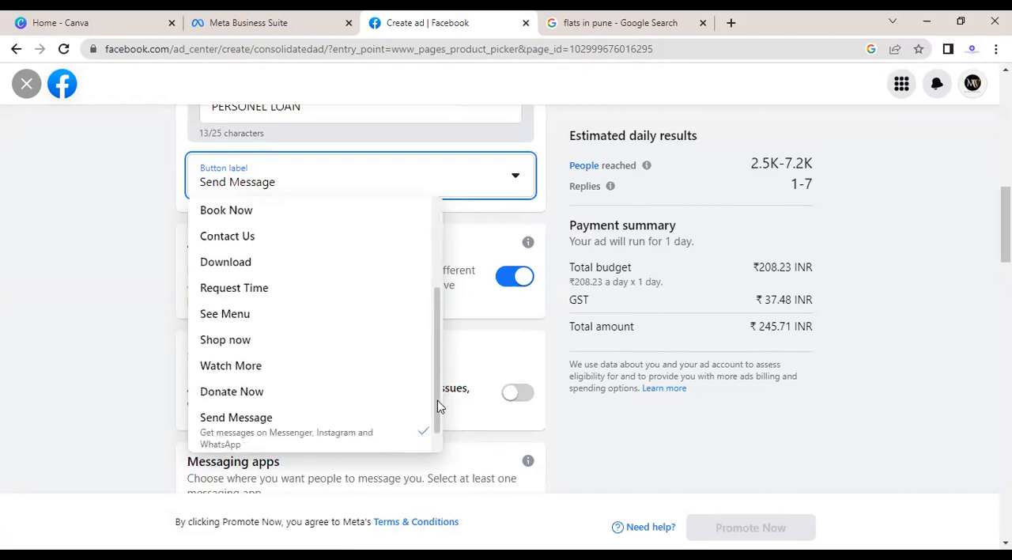
scroll(437, 411, "down", 1)
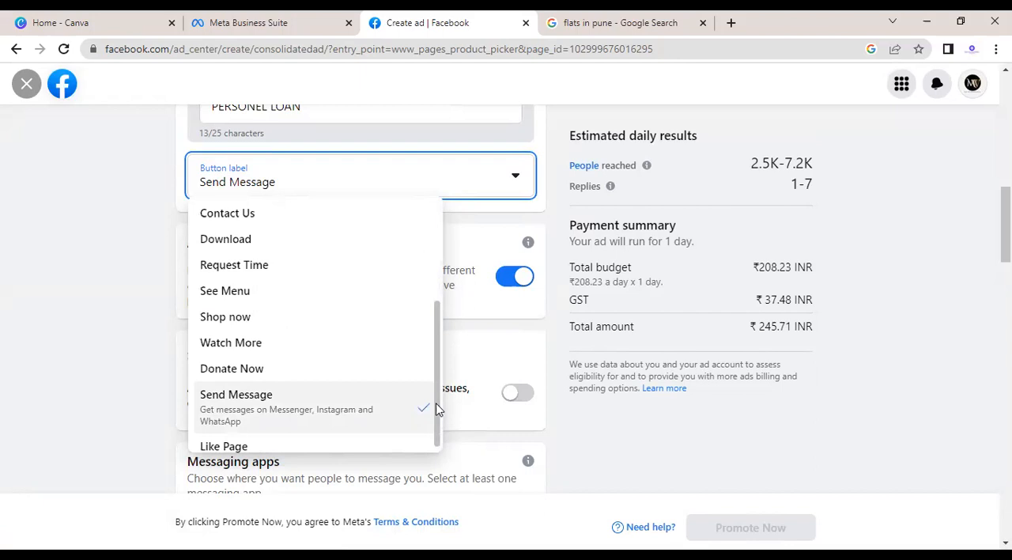
scroll(436, 419, "down", 1)
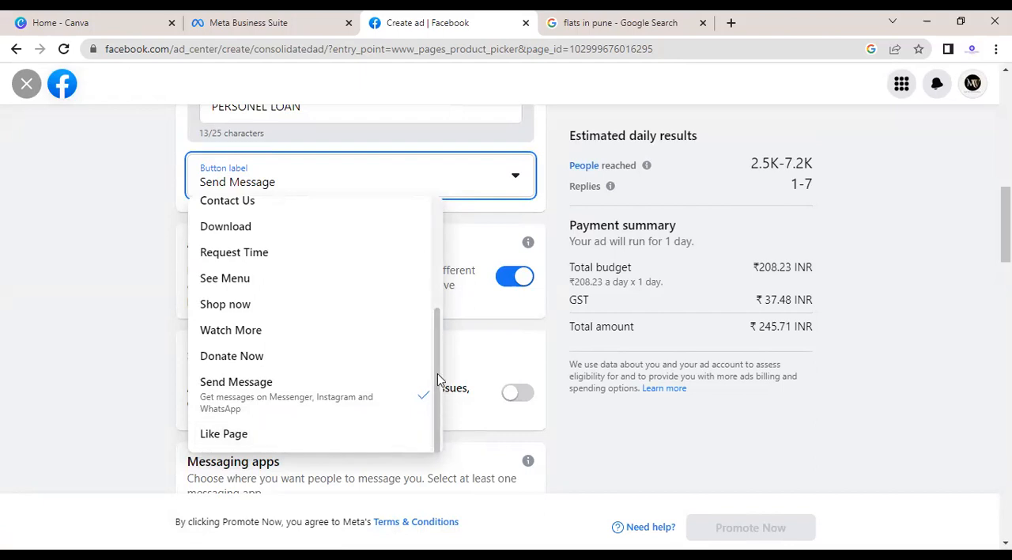
scroll(436, 380, "up", 1)
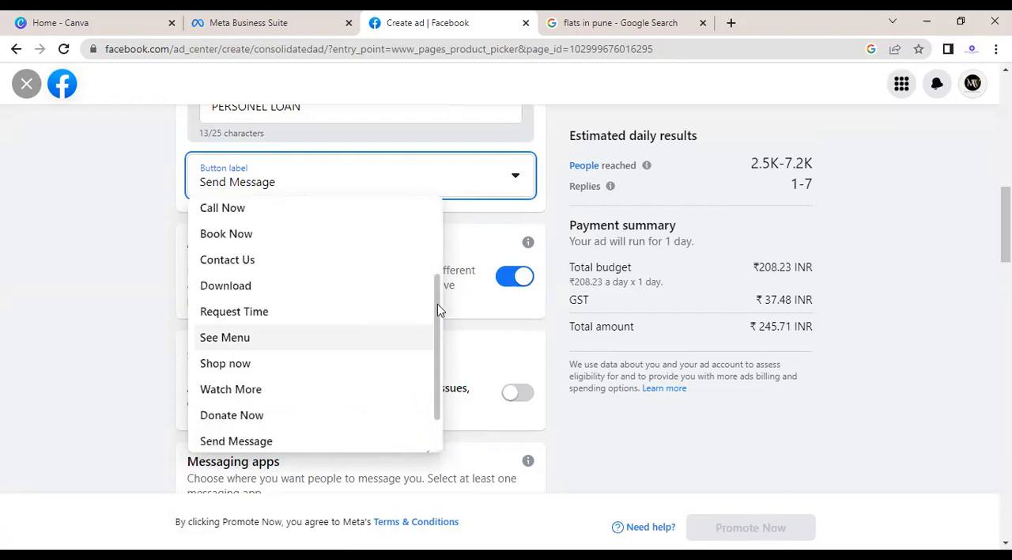
scroll(437, 290, "up", 2)
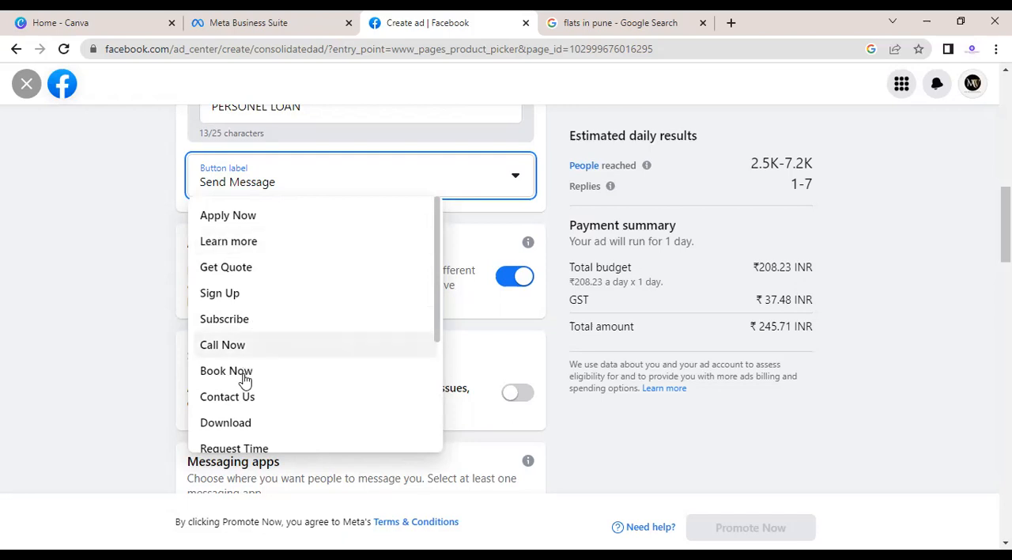
left_click(275, 228)
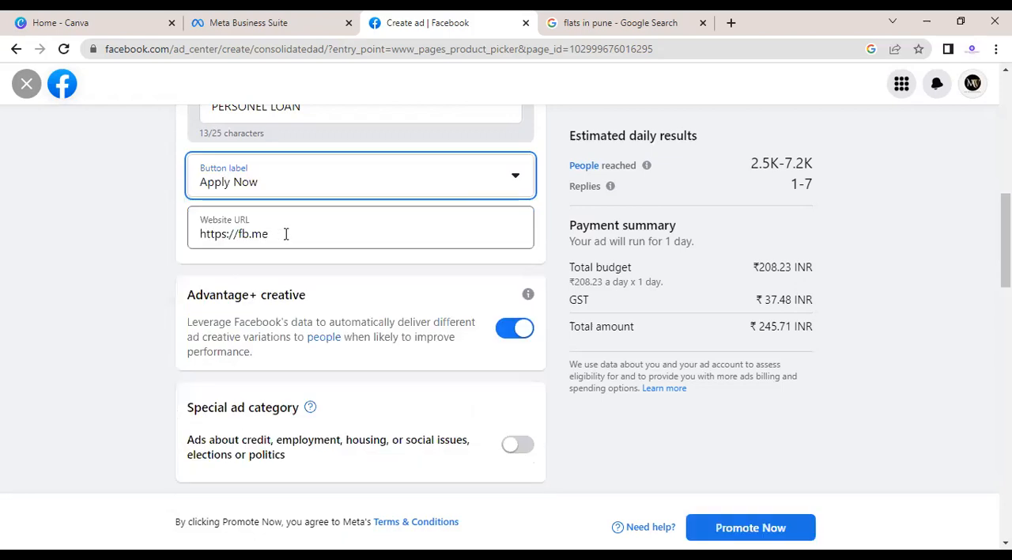
Step: Check the ad's website URL and its estimated daily people reached and link clicks
left_click(286, 234)
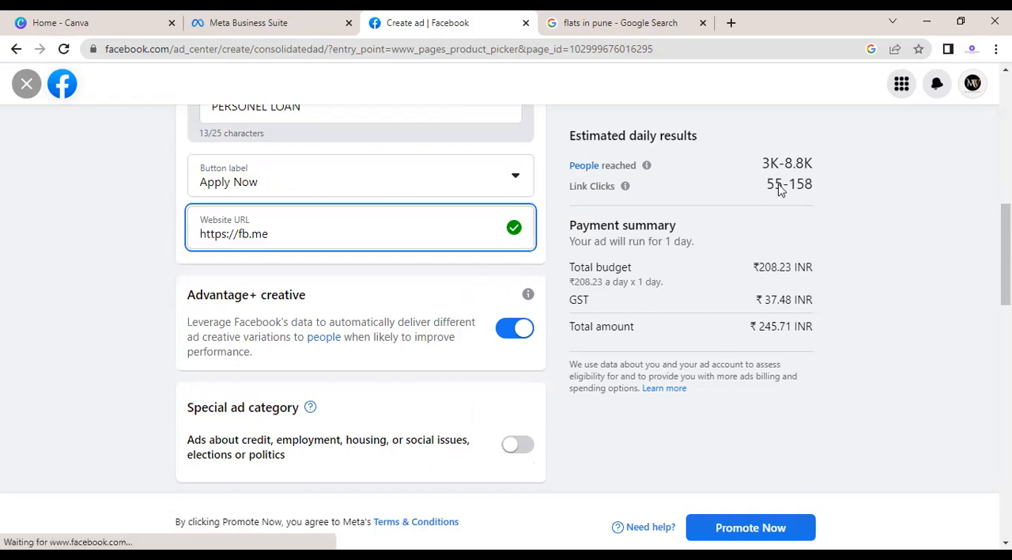
left_click_drag(823, 194, 812, 163)
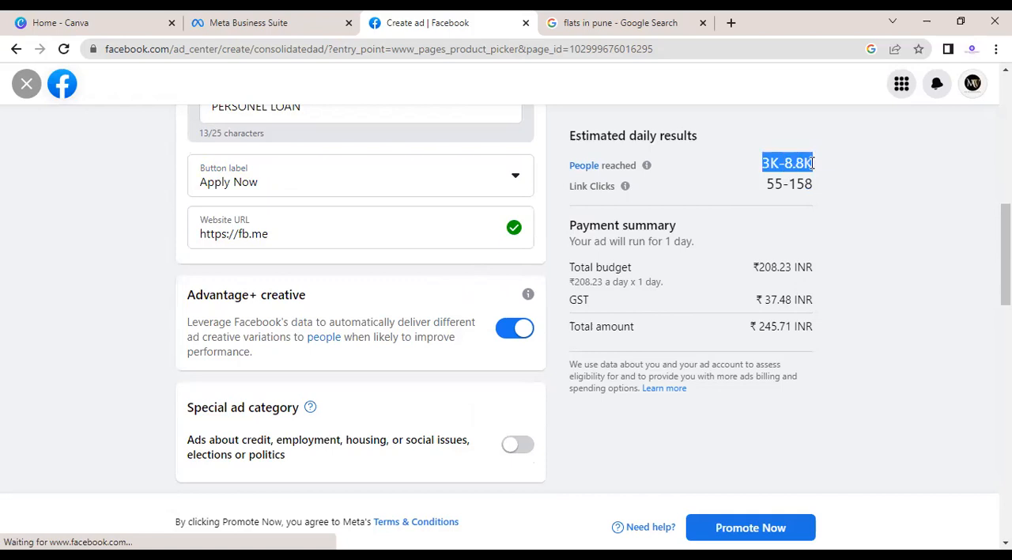
left_click(760, 177)
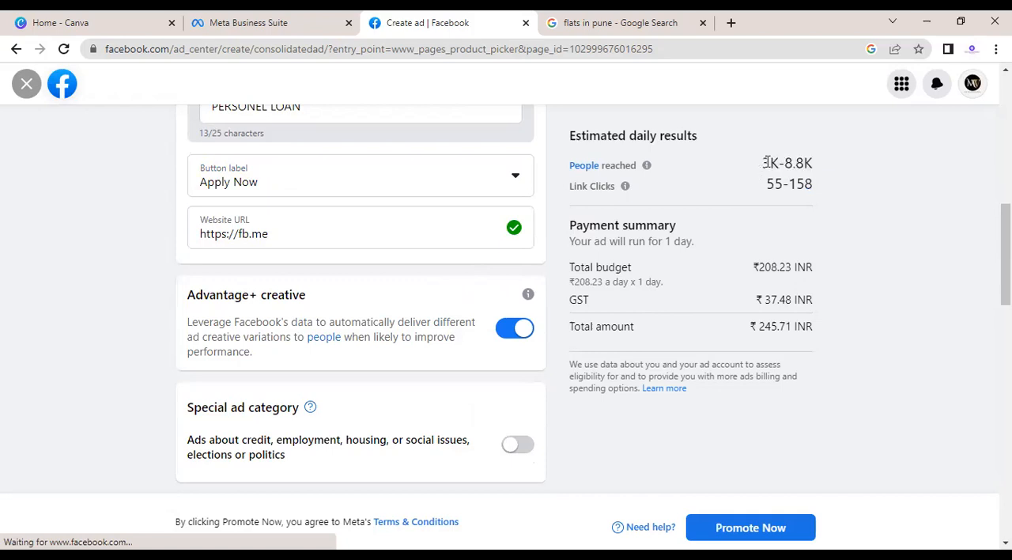
Step: Check the ad's estimated daily people reached
triple_click(812, 164)
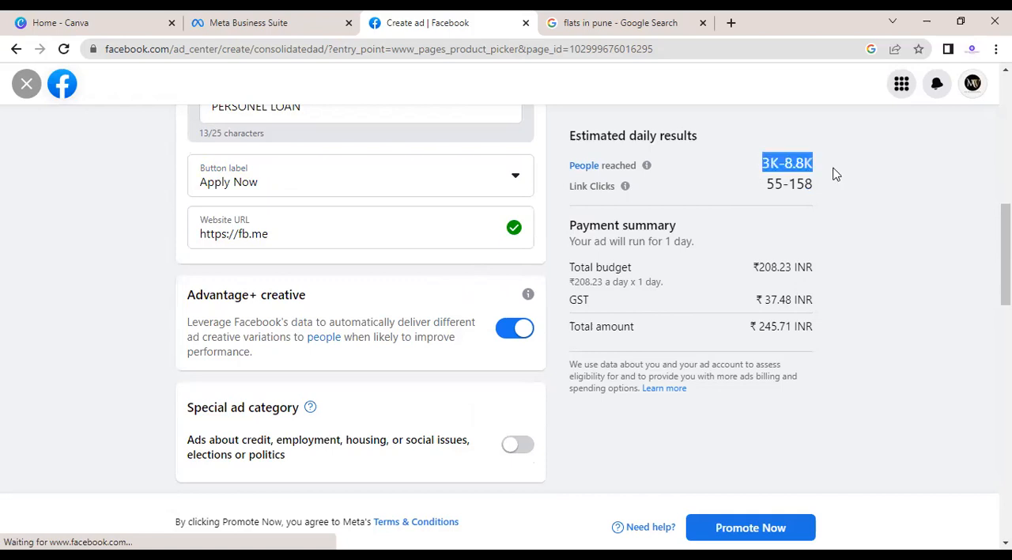
left_click(774, 221)
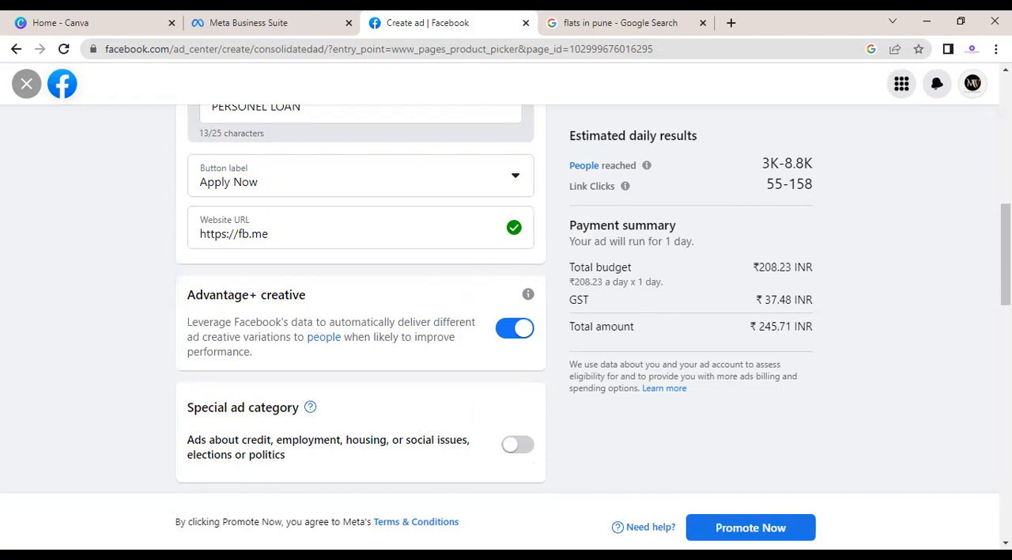
Step: Open the Advantage audience for editing and set its minimum age to 25
scroll(477, 235, "down", 2)
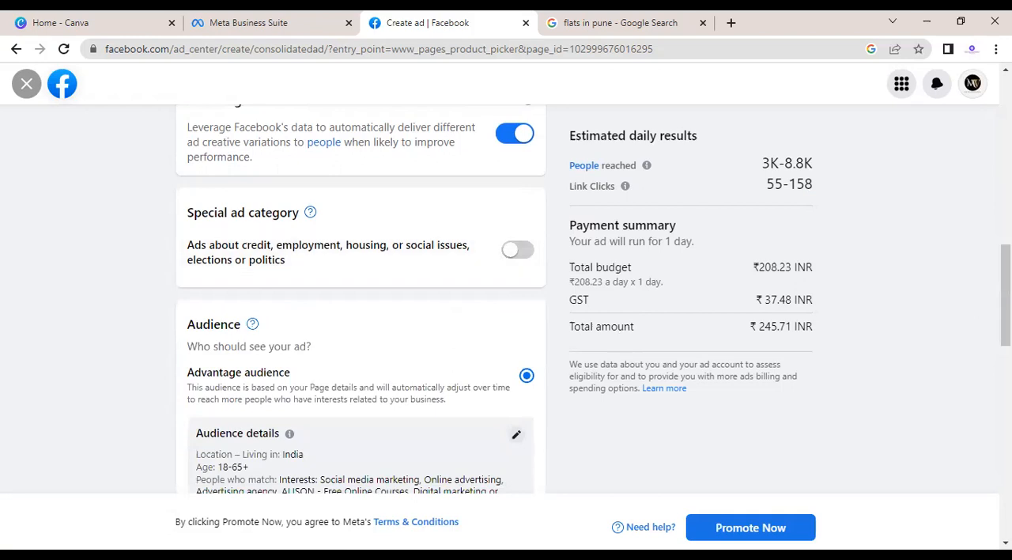
scroll(797, 341, "down", 2)
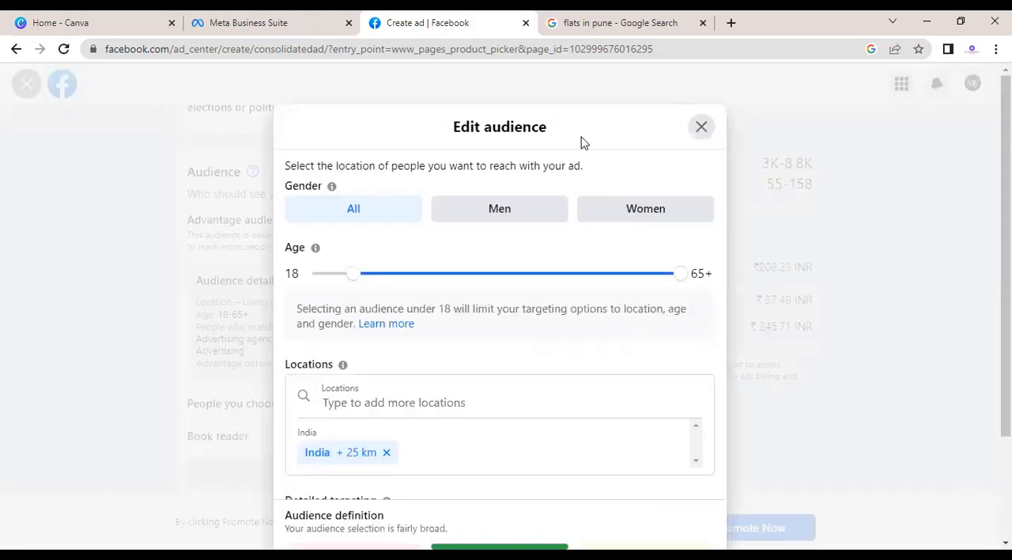
triple_click(572, 105)
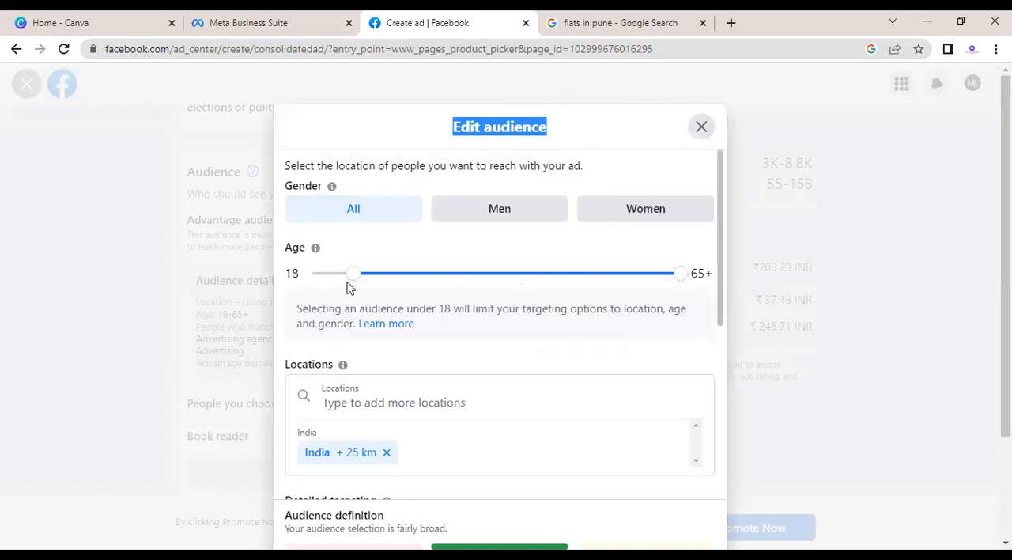
left_click_drag(355, 280, 401, 275)
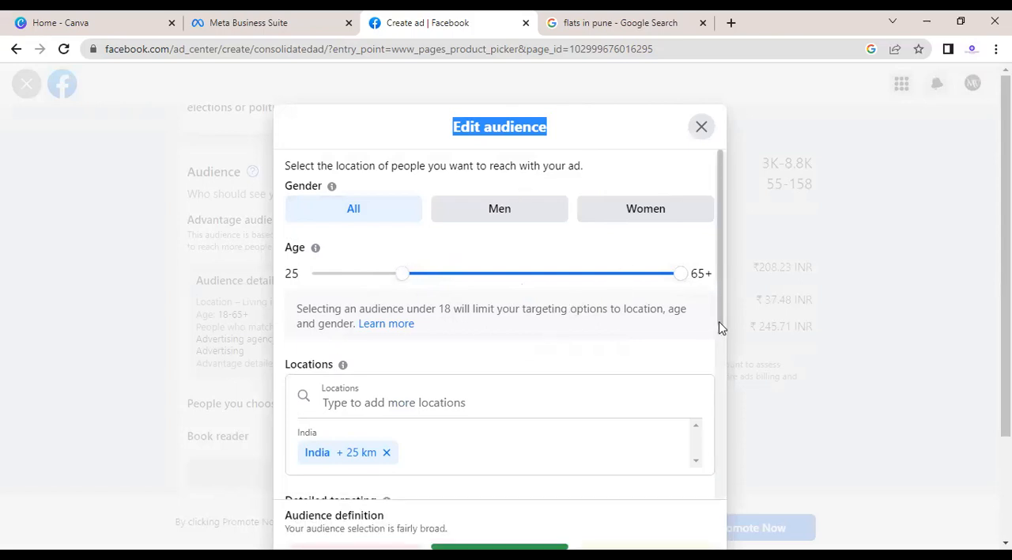
Step: Replace the audience's India location with the cities Bhopal, Madhya Pradesh and Pune, Maharashtra
scroll(570, 293, "down", 2)
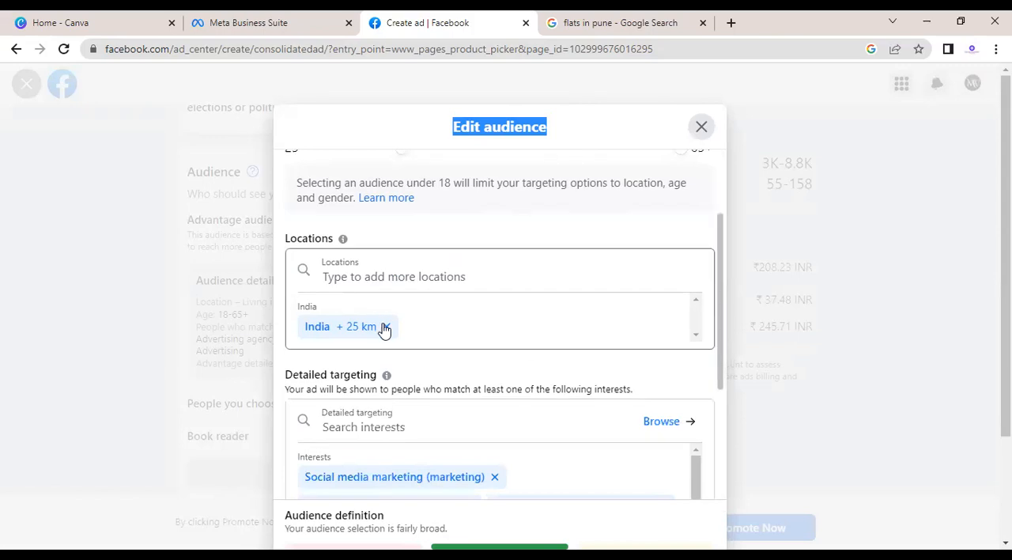
left_click(386, 325)
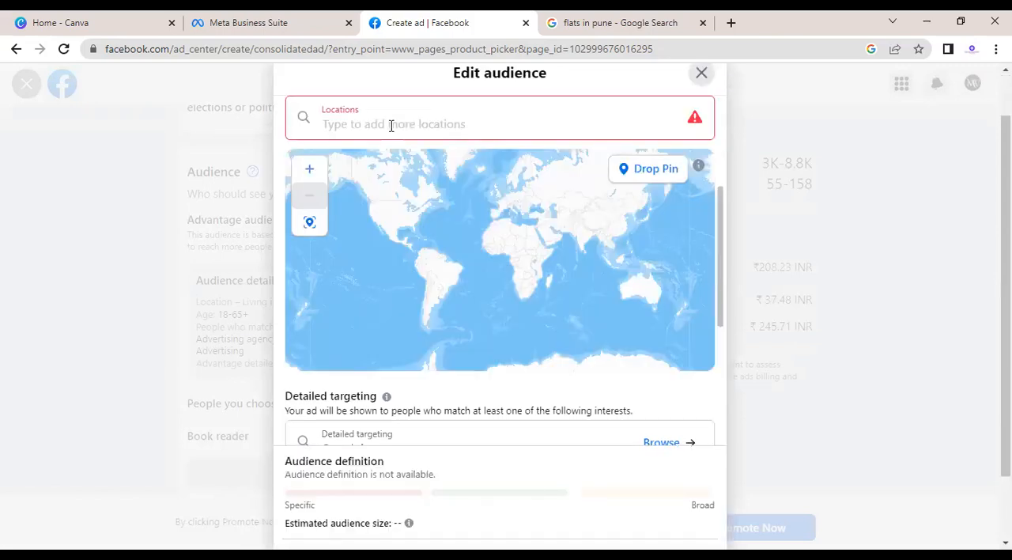
left_click(391, 126)
type("BHO")
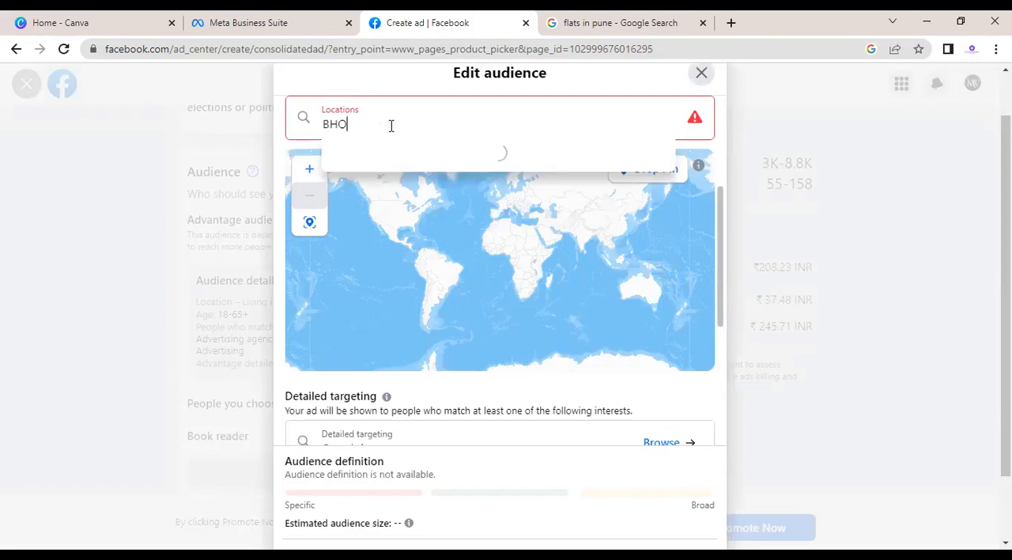
type("PAL")
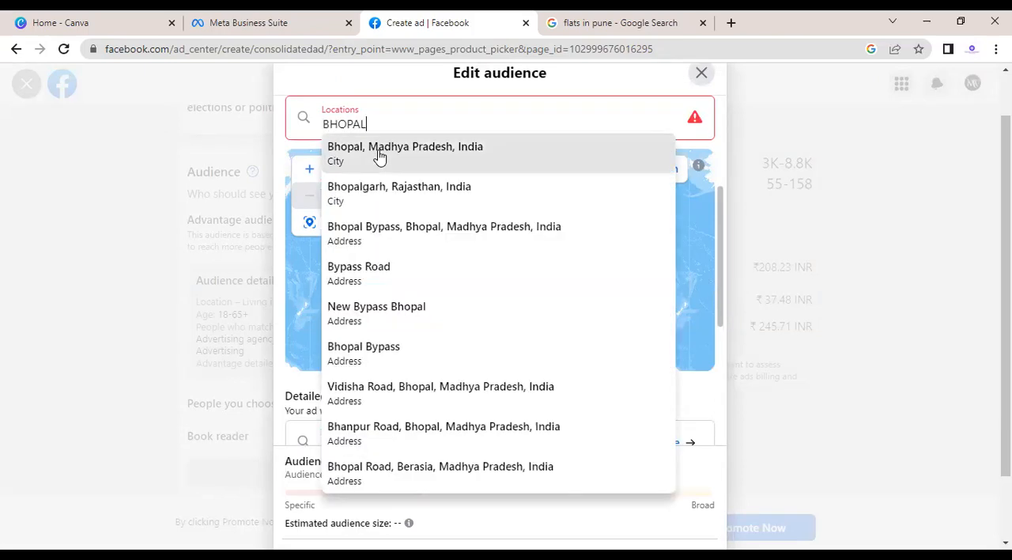
left_click(379, 156)
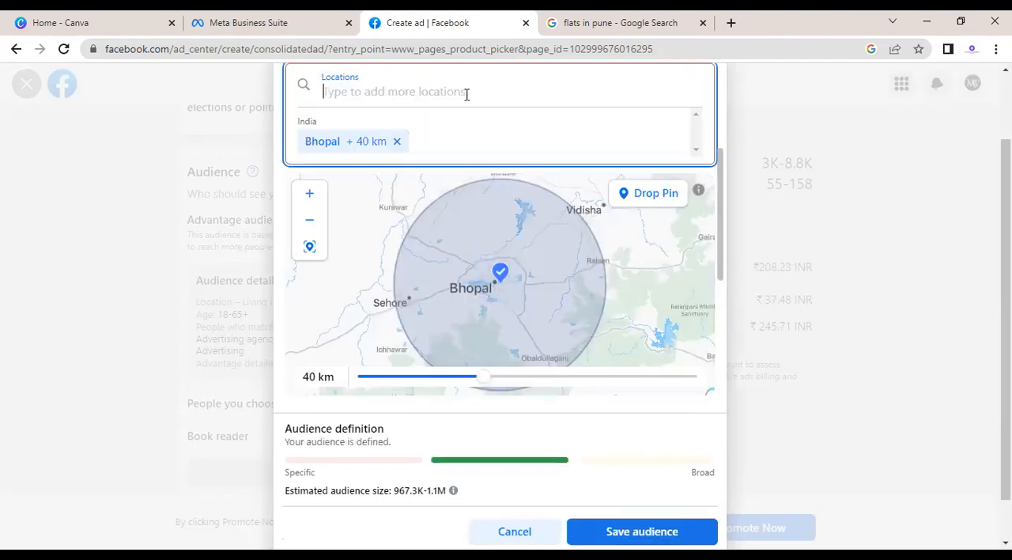
type("PUNE")
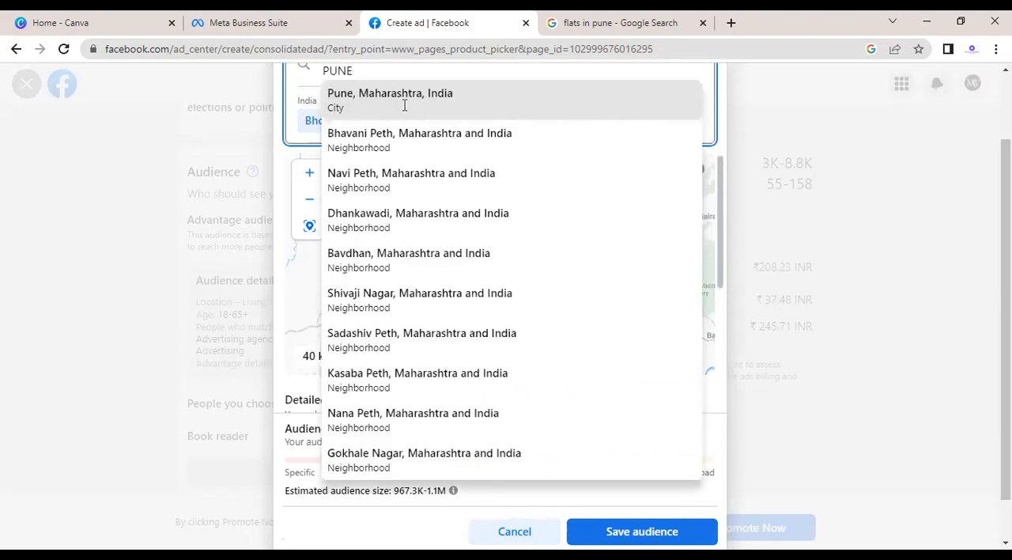
left_click(404, 105)
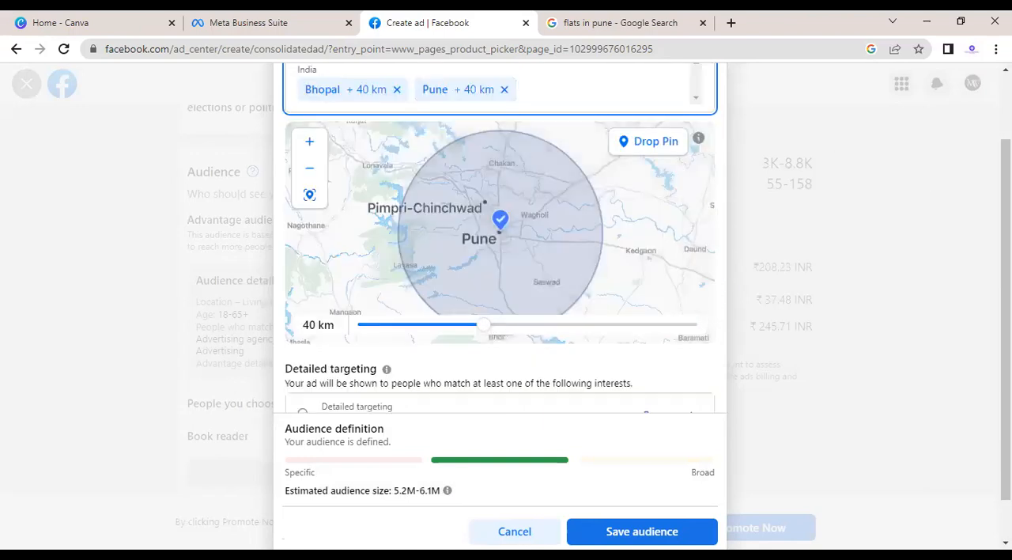
Step: Set the targeting radius to 25 km around Pune and 30 km around Bhopal
scroll(500, 317, "up", 1)
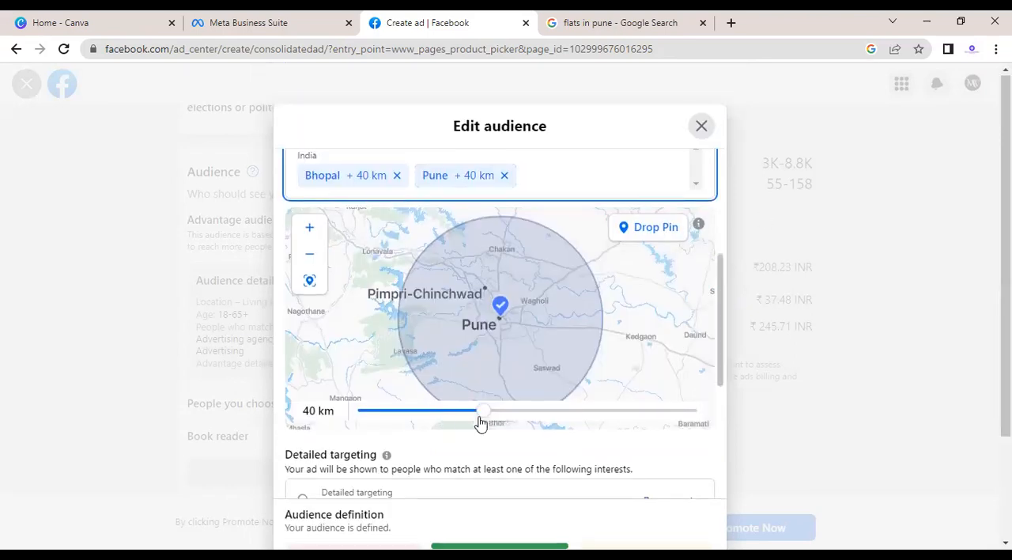
left_click_drag(479, 418, 400, 416)
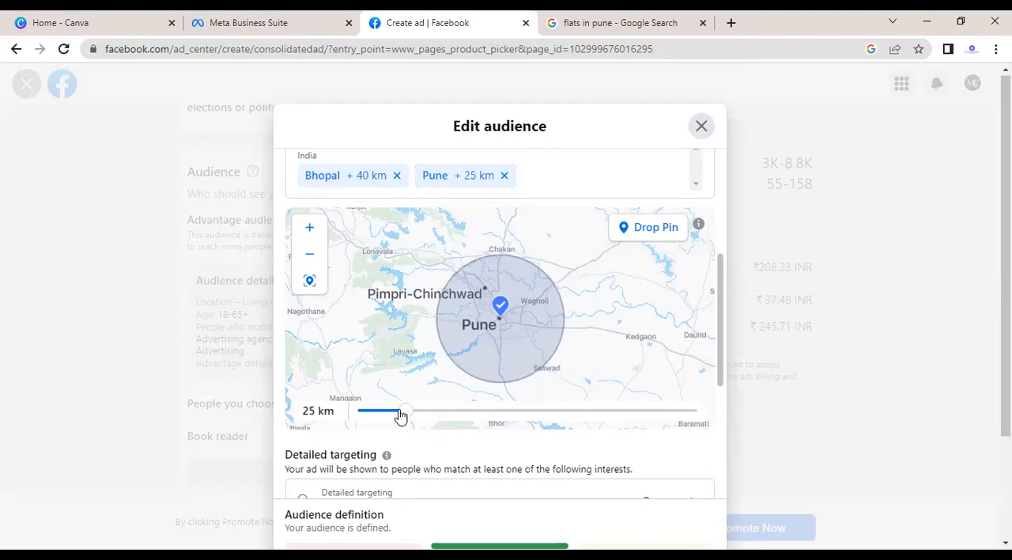
left_click(346, 188)
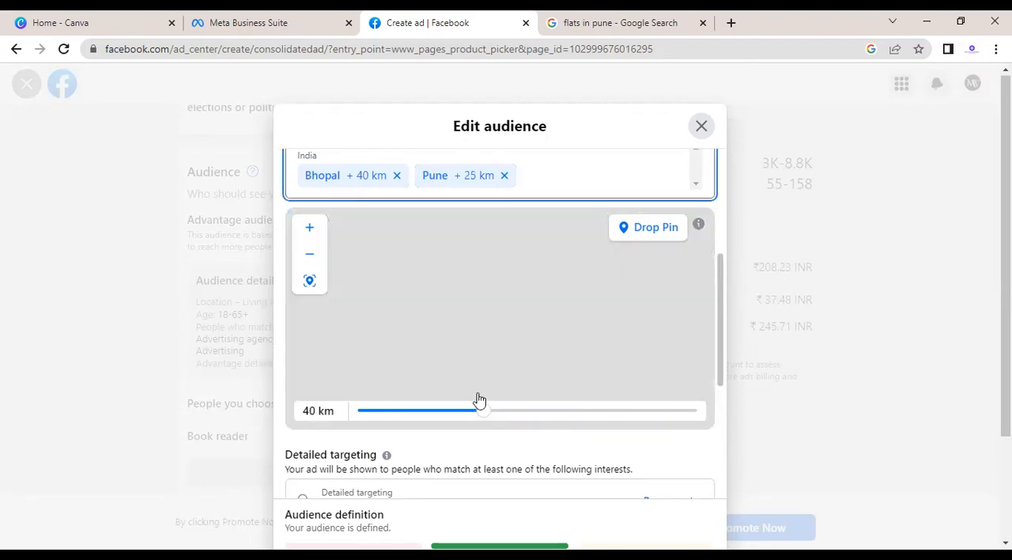
left_click_drag(481, 414, 429, 411)
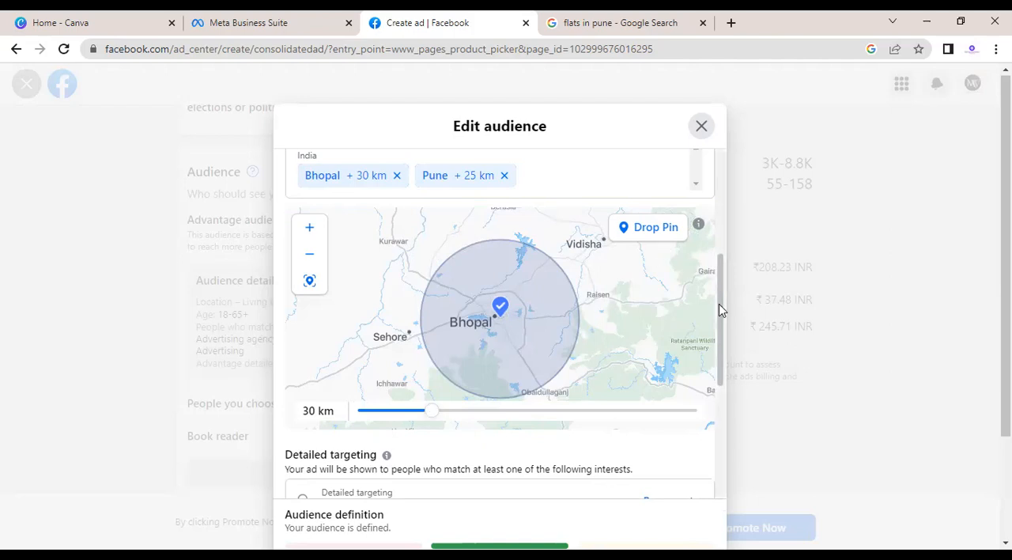
Step: Review the audience's locations and detailed targeting interests, and close the audience editor without saving
scroll(718, 315, "down", 2)
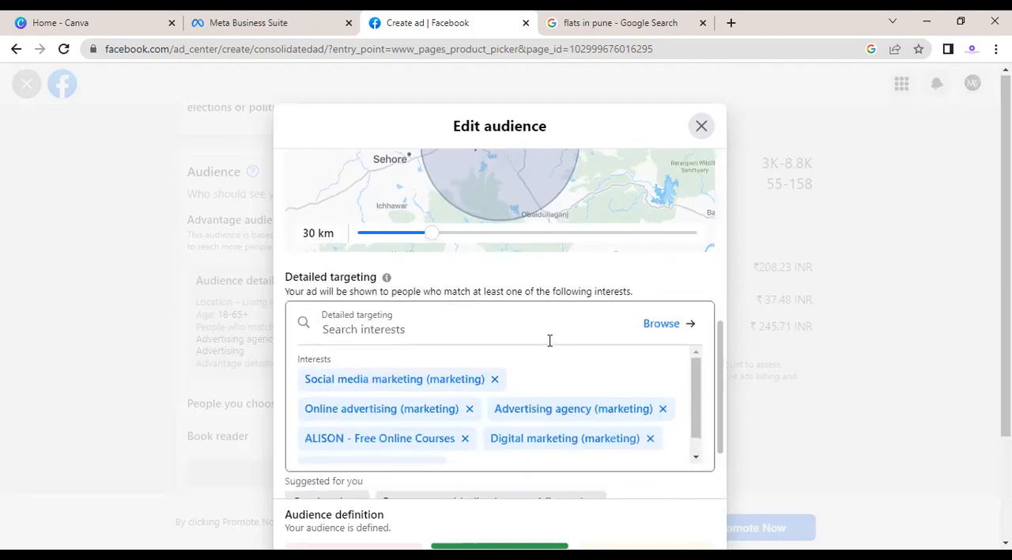
left_click_drag(721, 362, 722, 283)
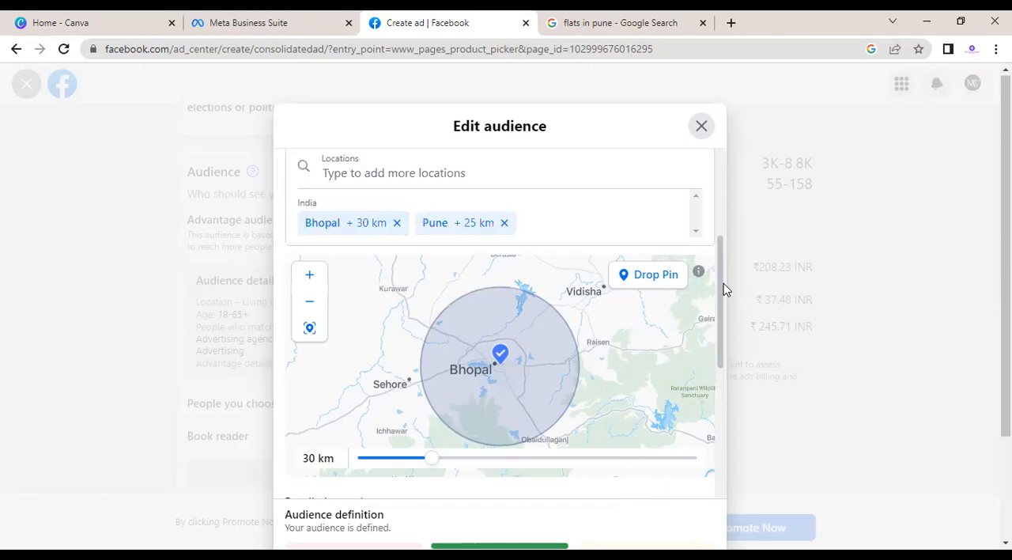
scroll(464, 452, "down", 1)
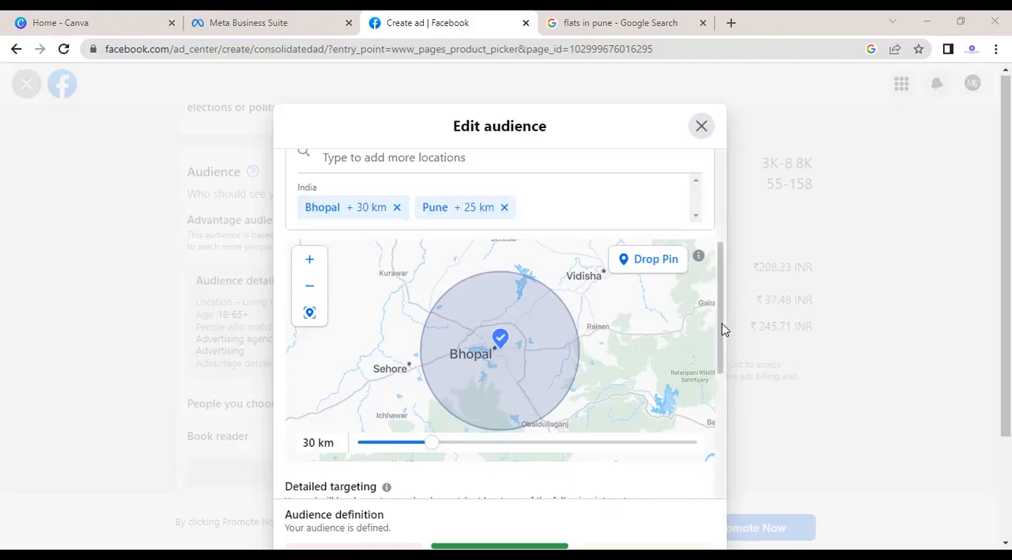
scroll(511, 459, "down", 2)
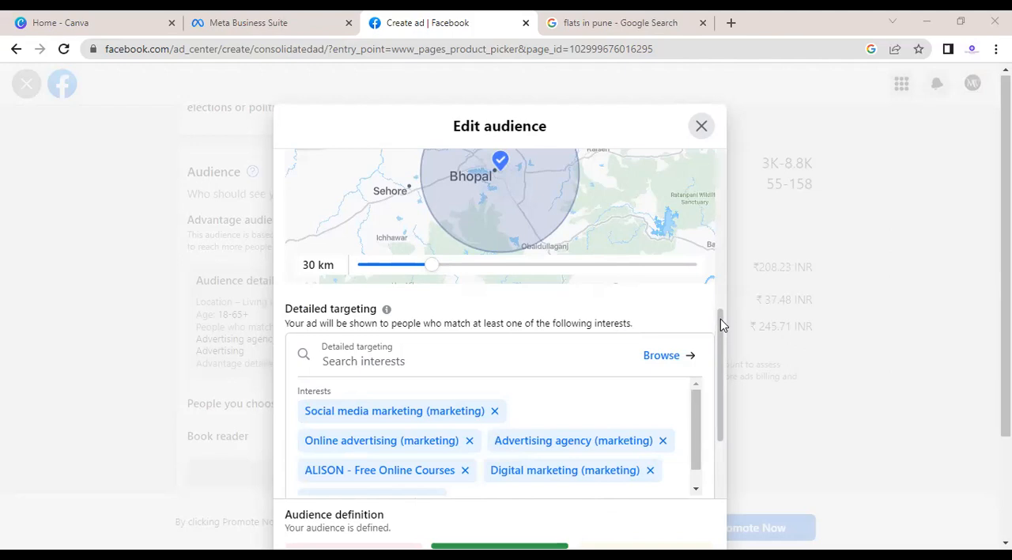
left_click(701, 129)
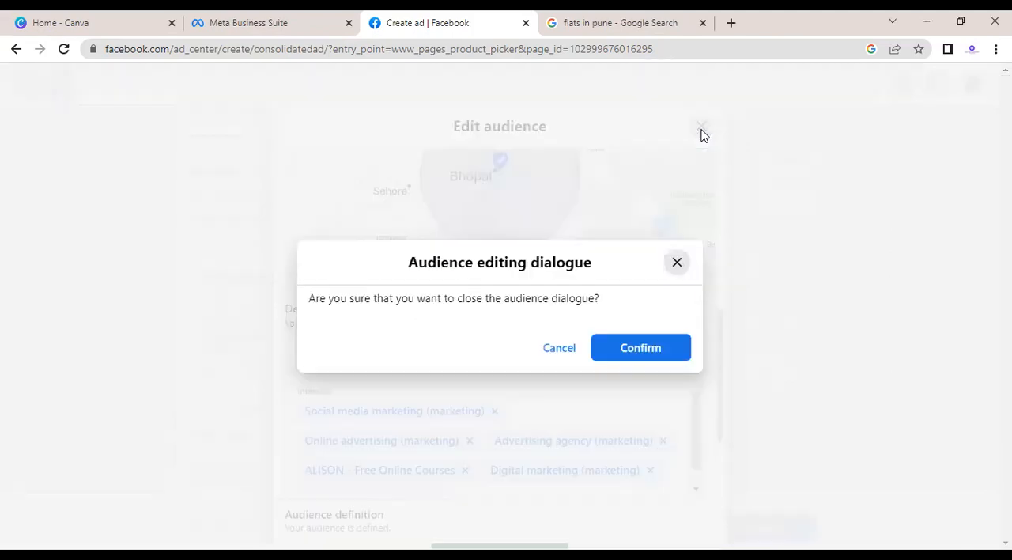
left_click(606, 348)
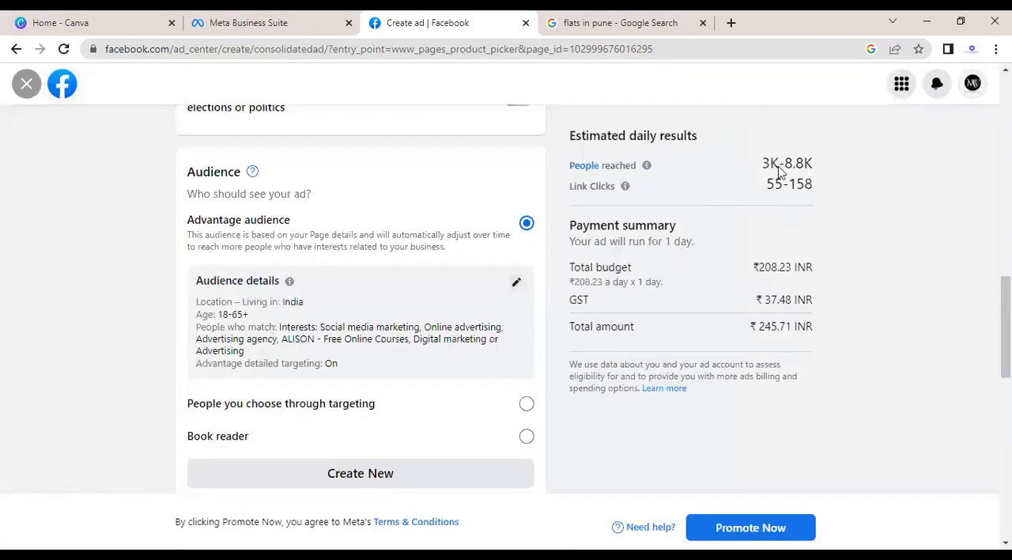
Step: Compare the estimated daily people reached with the Advantage audience's details
left_click_drag(763, 165, 812, 167)
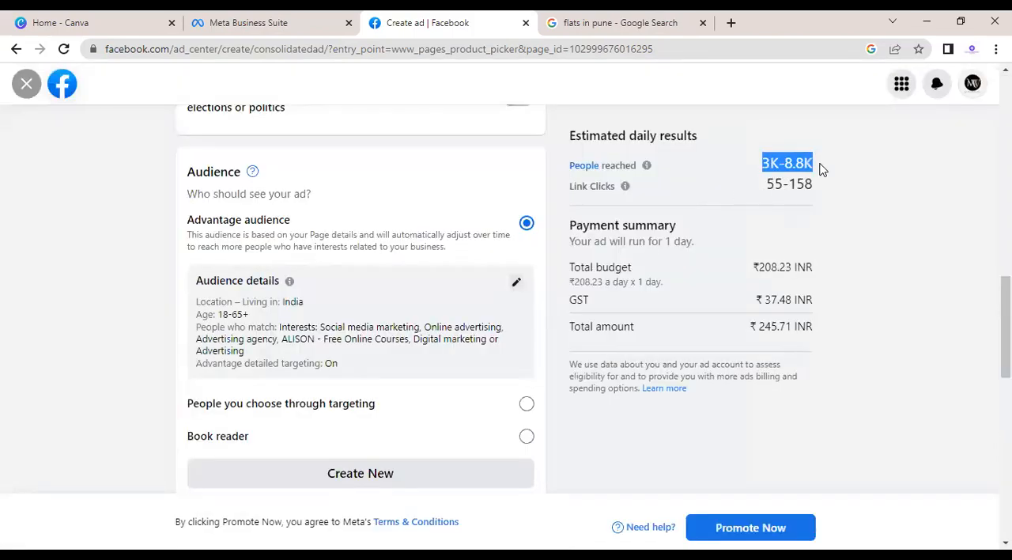
left_click(820, 167)
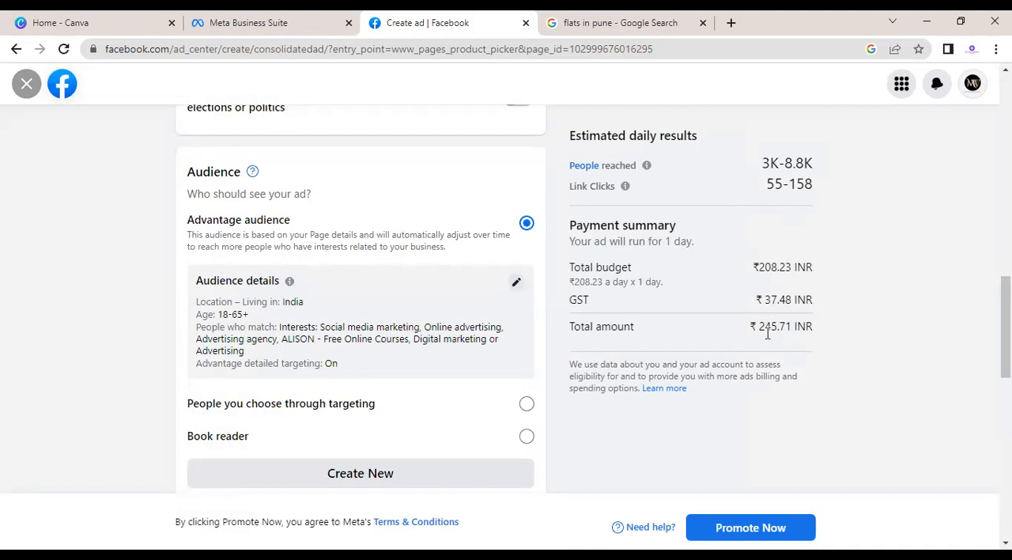
Step: Reopen the Advantage audience for editing and set its minimum age to 30
left_click(518, 285)
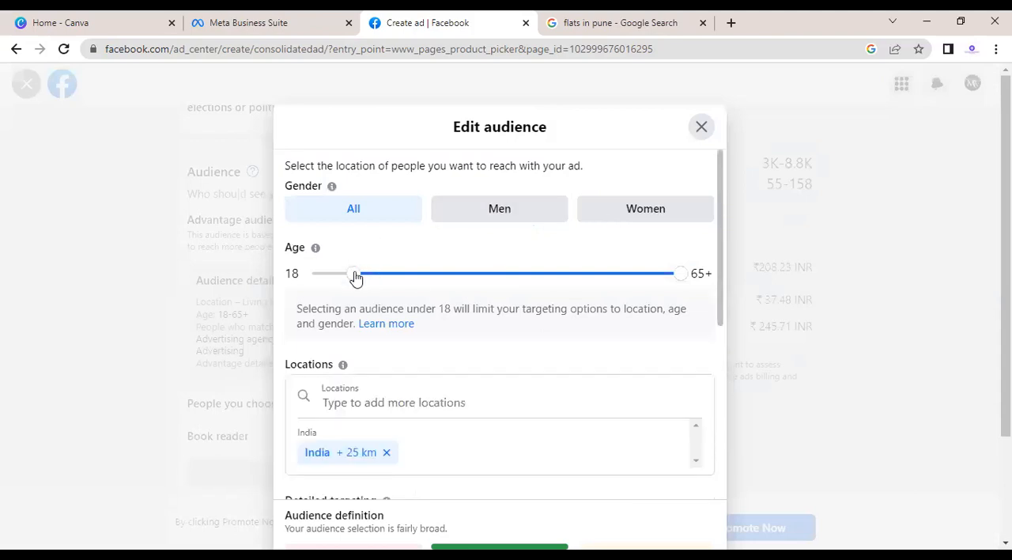
left_click(440, 276)
left_click(437, 277)
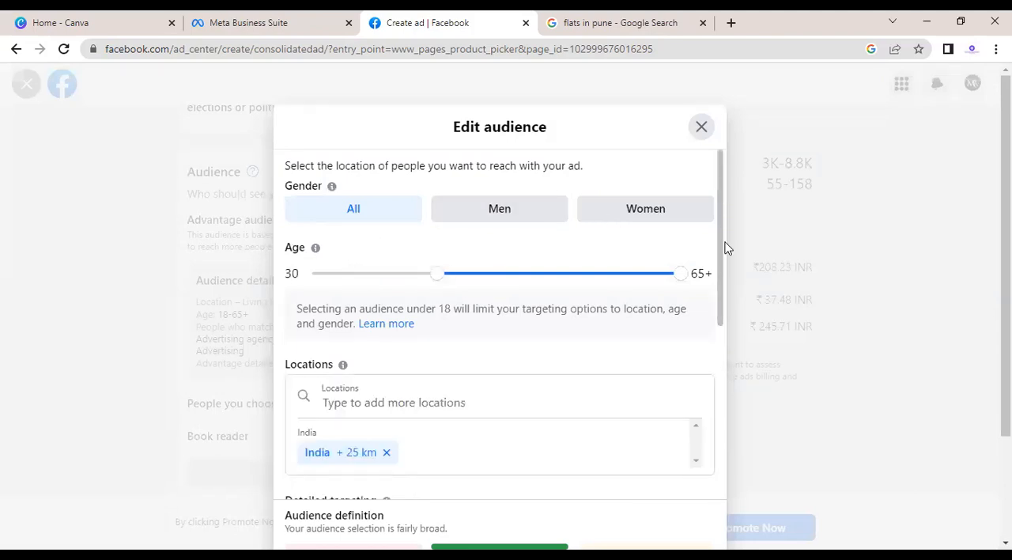
Step: Change the audience location to Bhopal, Madhya Pradesh, with a targeting radius of 31 km
scroll(718, 316, "down", 1)
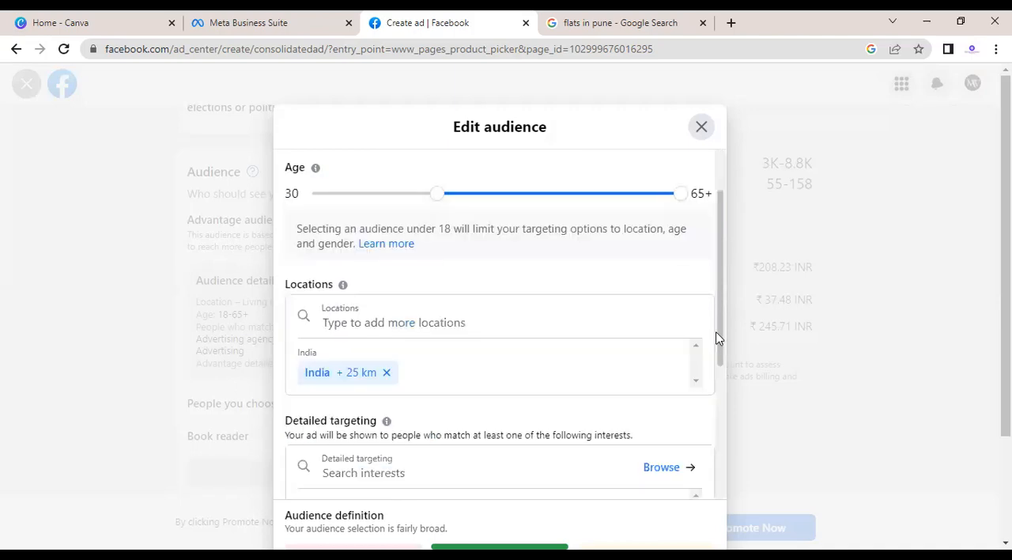
scroll(545, 261, "down", 1)
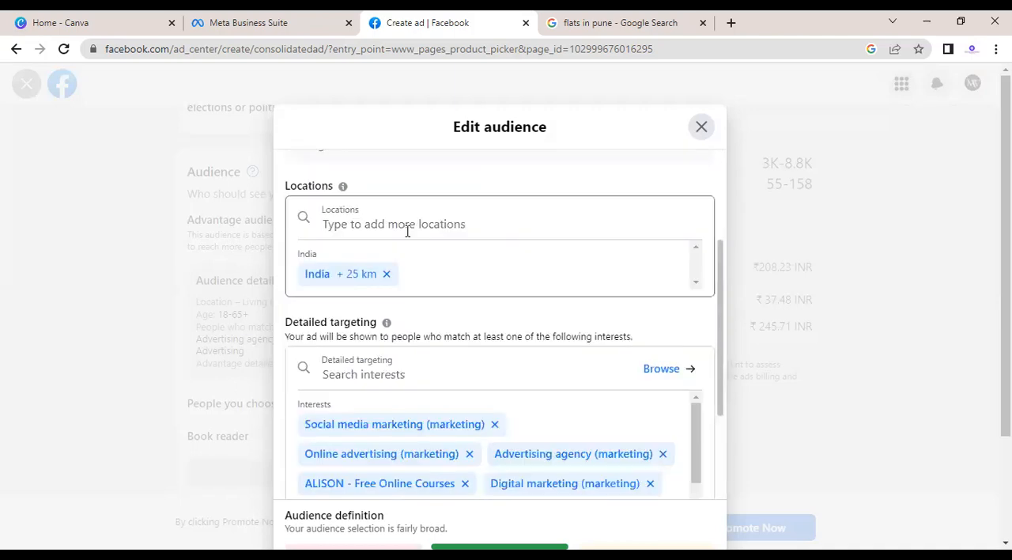
left_click(385, 222)
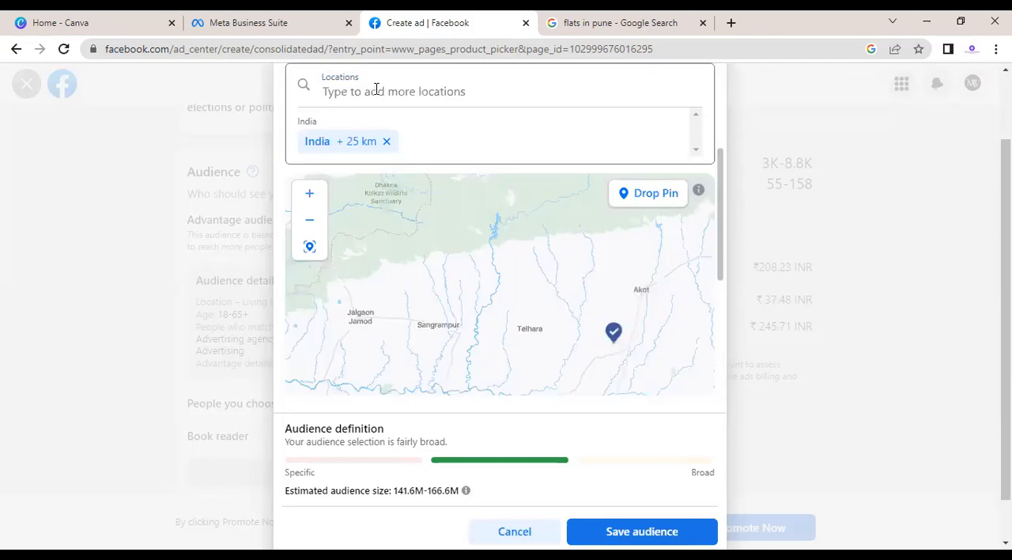
type("BHOPAK")
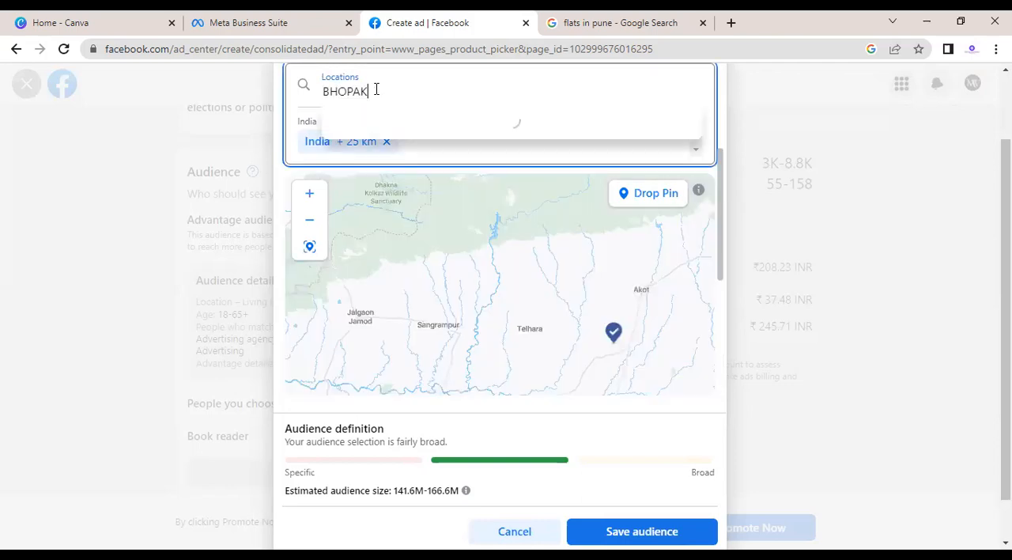
key("BackSpace")
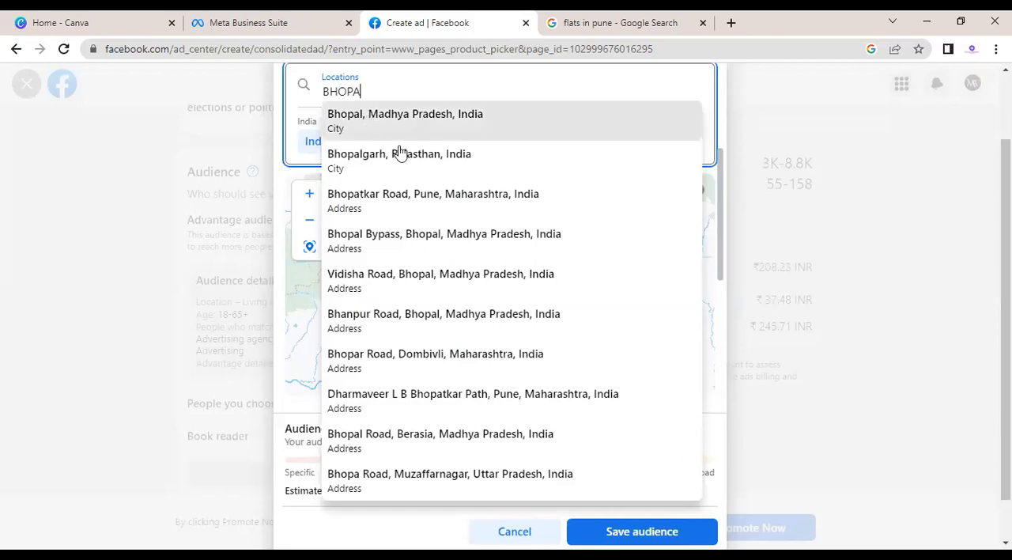
key("Return")
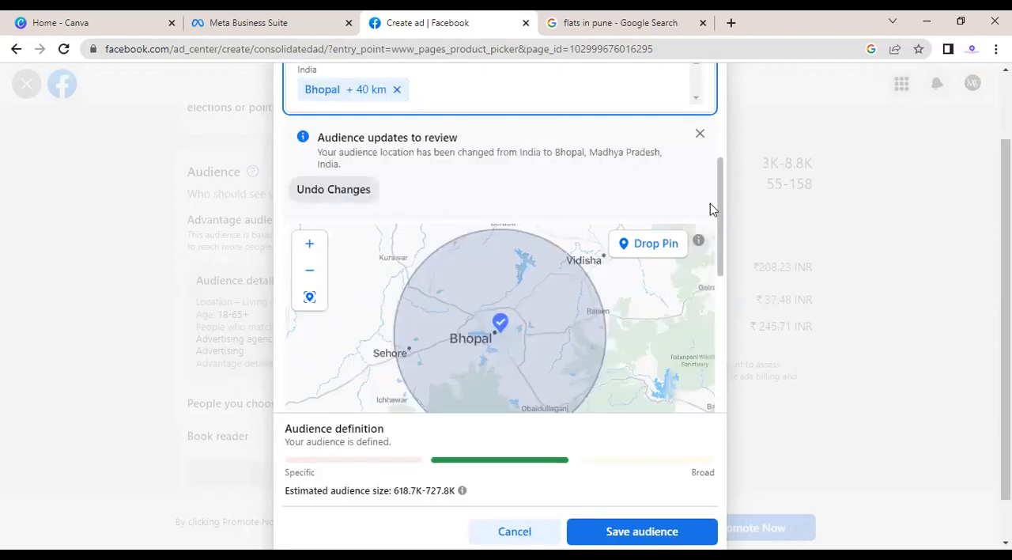
scroll(479, 287, "down", 3)
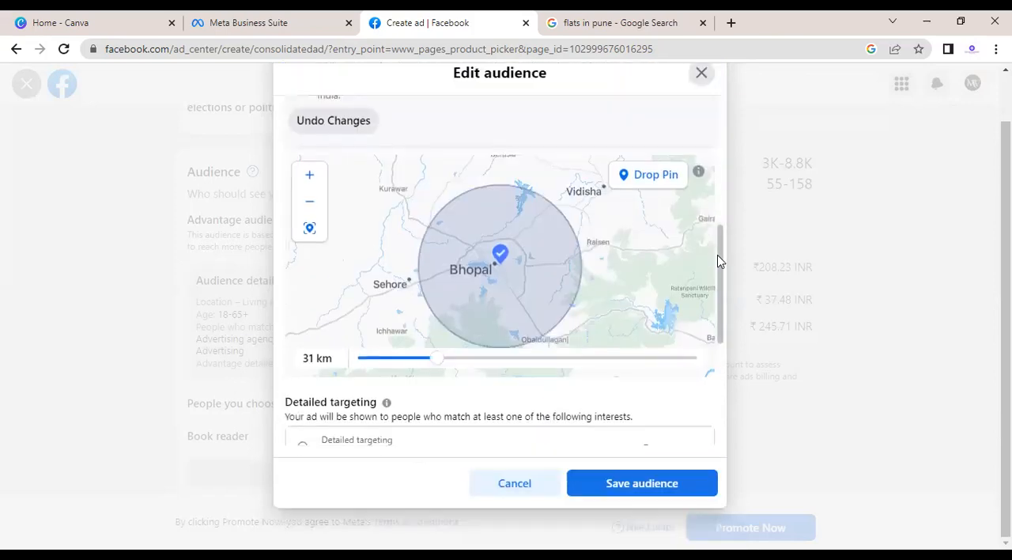
scroll(718, 299, "down", 2)
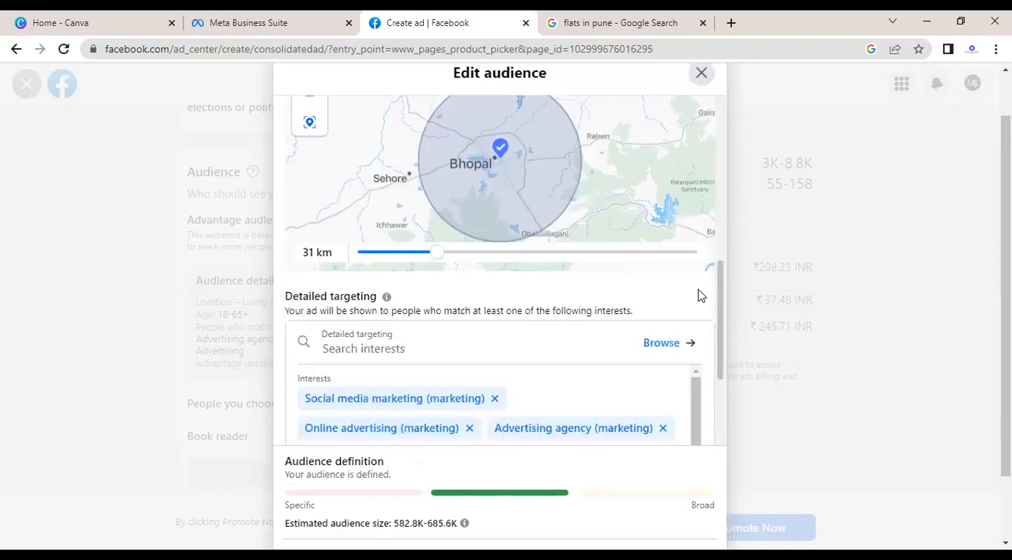
Step: Remove all the existing marketing and online course interests from the audience's detailed targeting
left_click(430, 355)
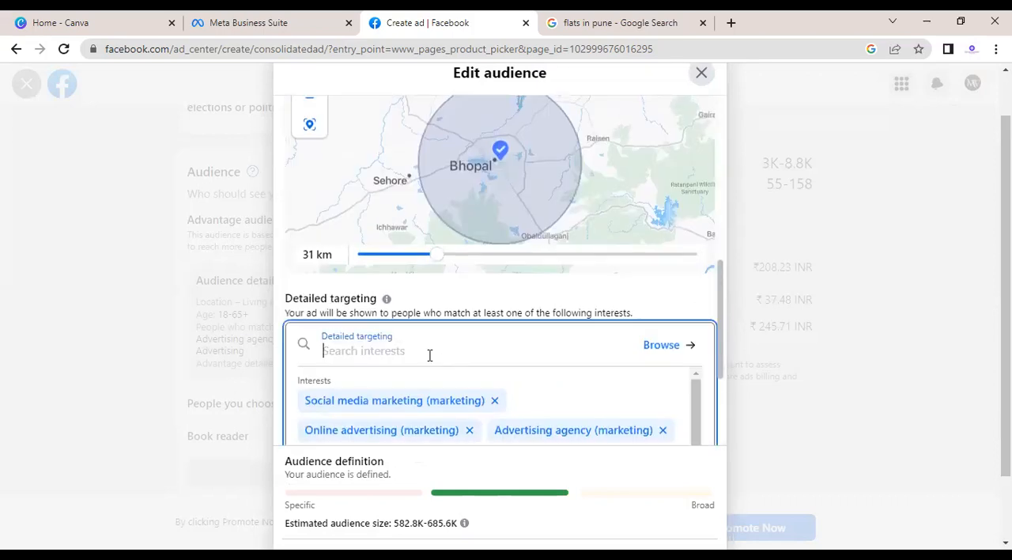
left_click(494, 401)
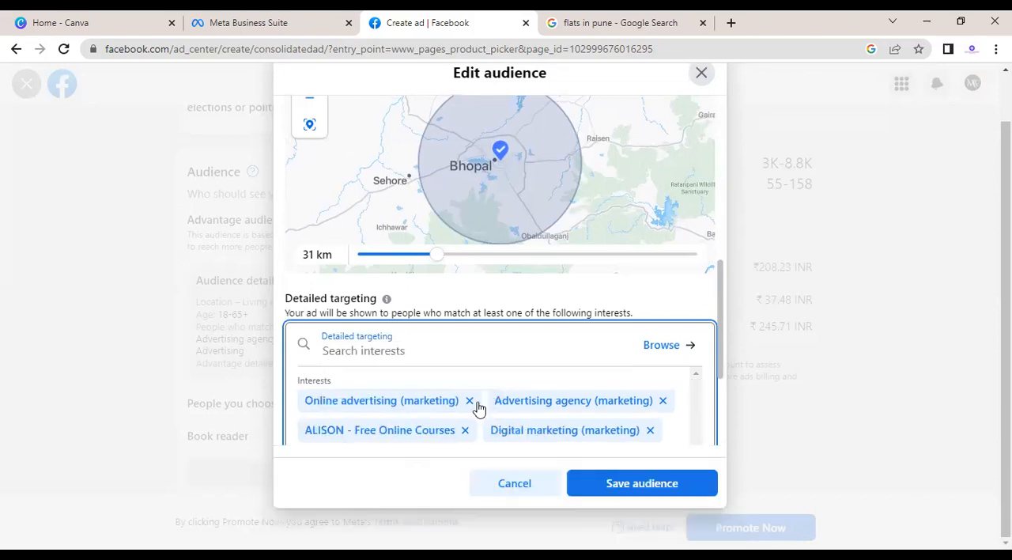
left_click(469, 401)
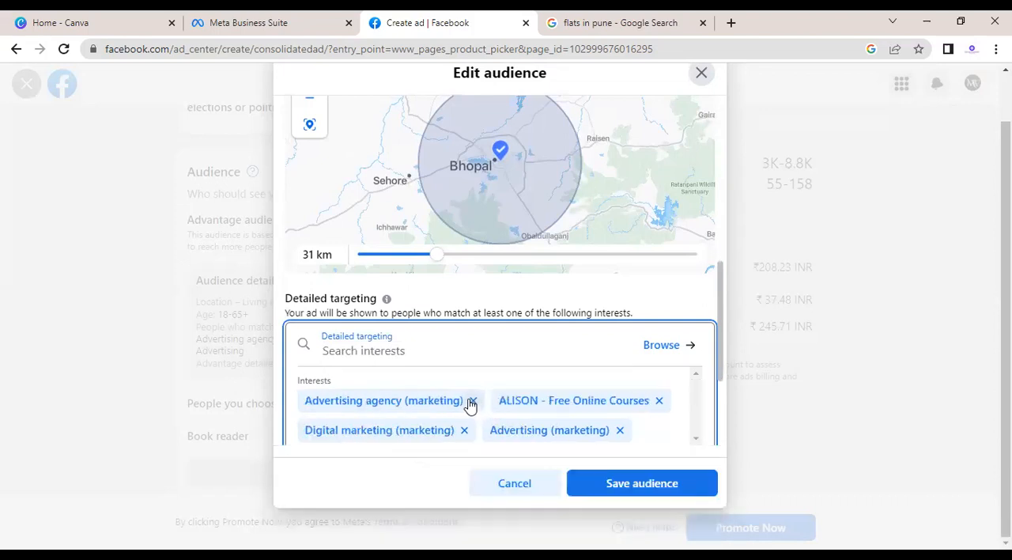
left_click(470, 401)
left_click(468, 401)
left_click(466, 400)
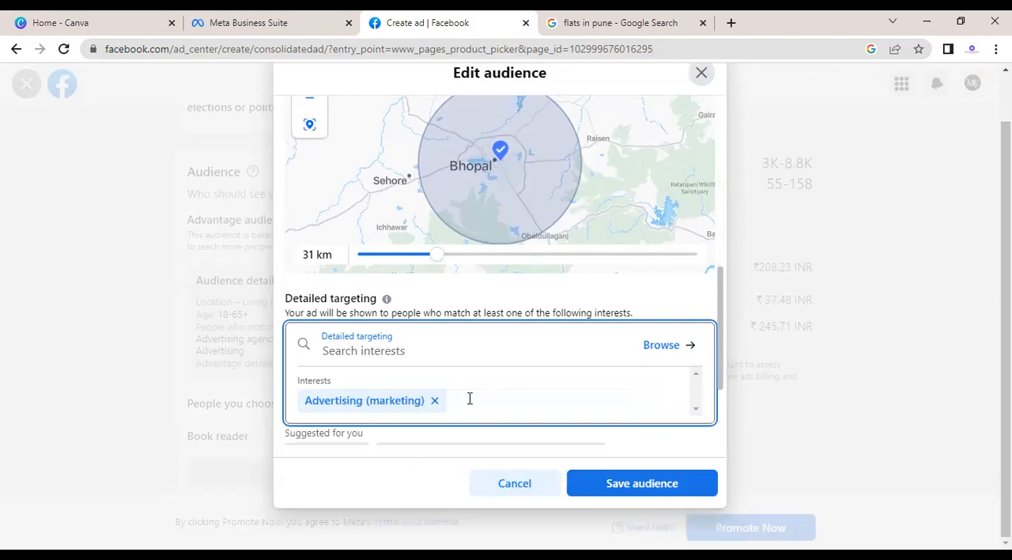
left_click(434, 405)
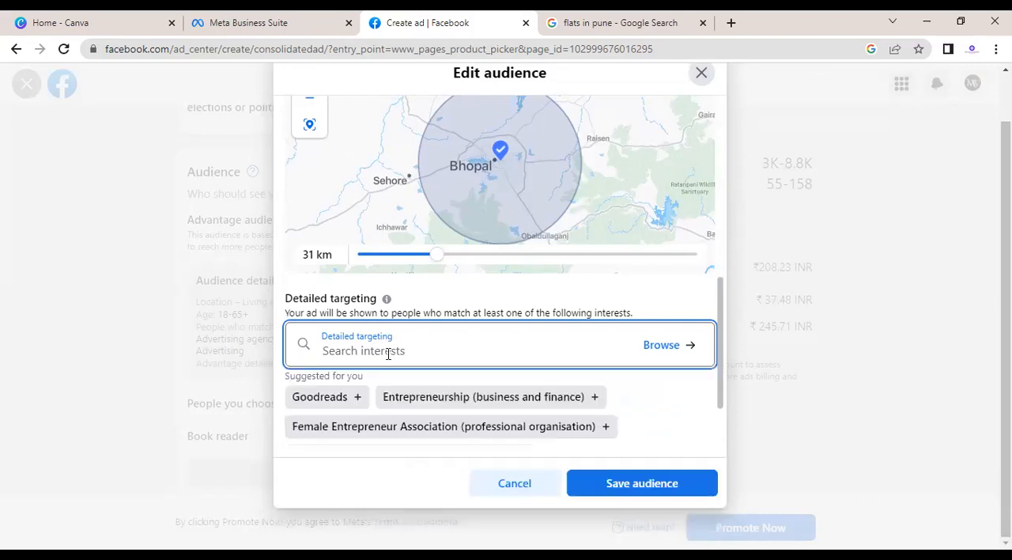
Step: Search the detailed targeting interests for FLATS, clear the search, and review the suggested interests
type("FLATS")
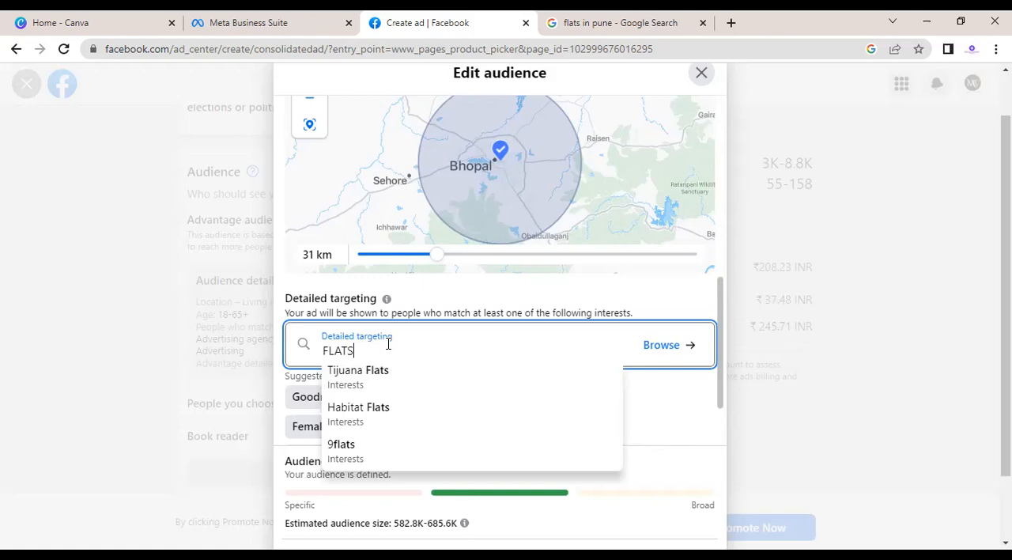
key("BackSpace")
key("BackSpace")
key("BackSpace")
key("BackSpace")
key("BackSpace")
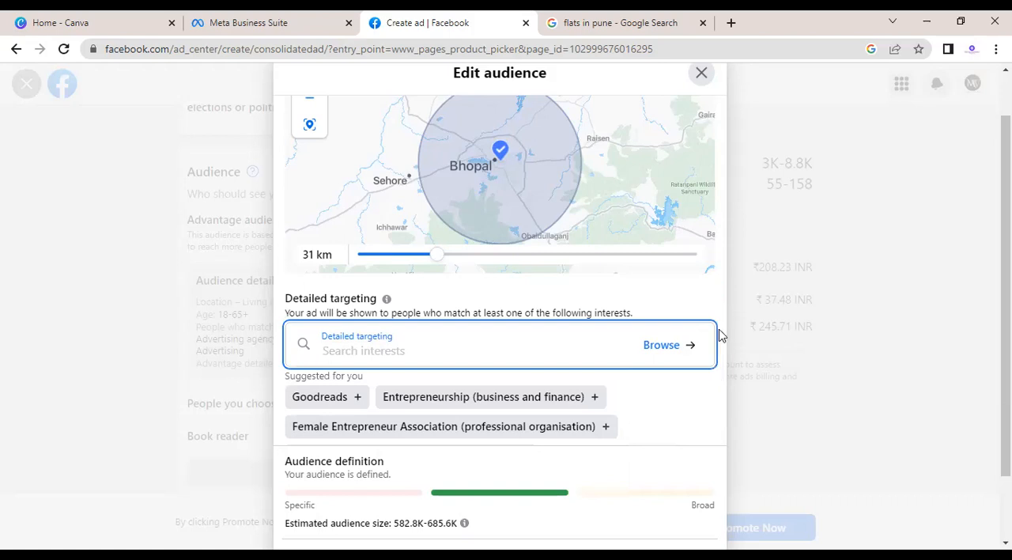
scroll(721, 349, "down", 1)
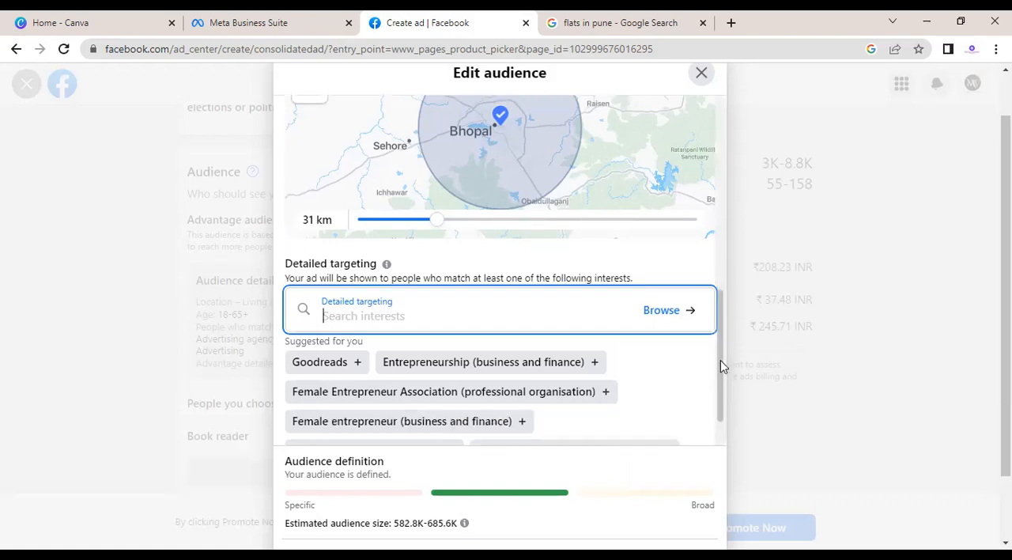
scroll(715, 368, "down", 2)
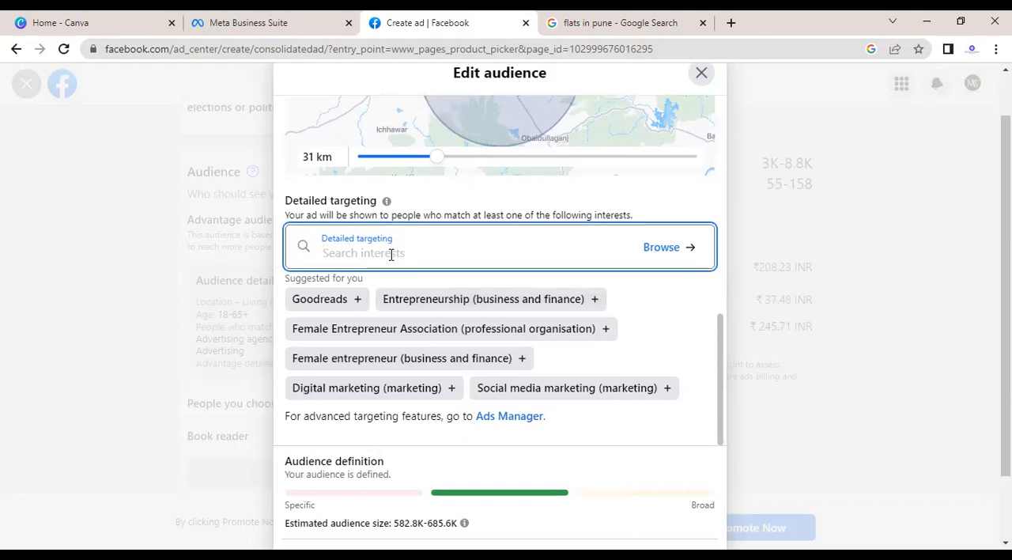
Step: Search the detailed targeting interests for 3BHK FLAT
type("3")
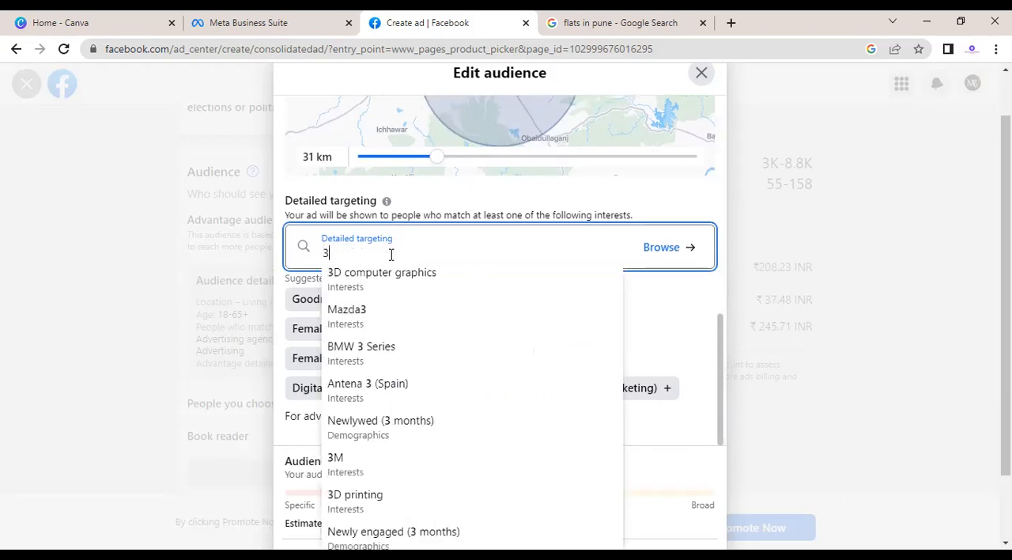
type("BK")
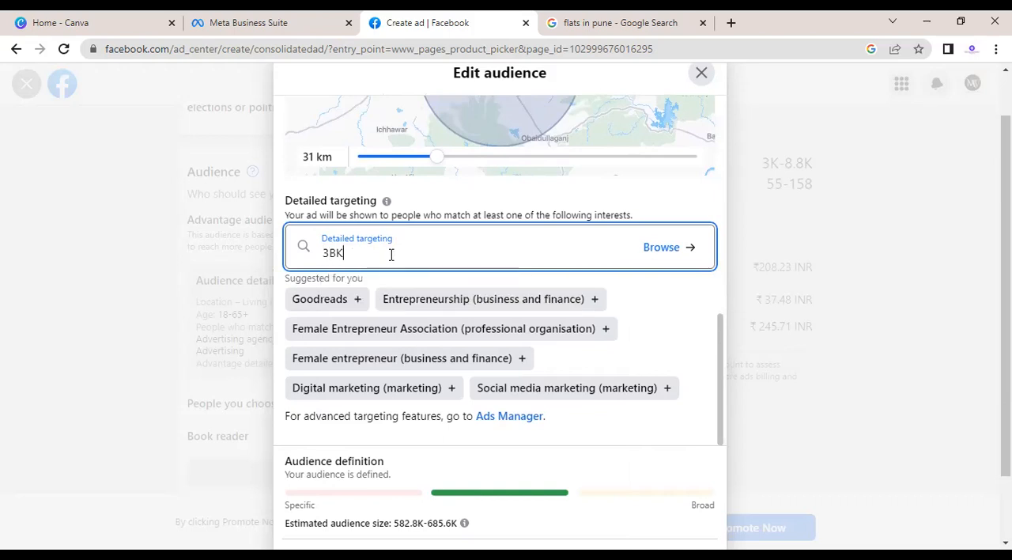
key("BackSpace")
type("HK")
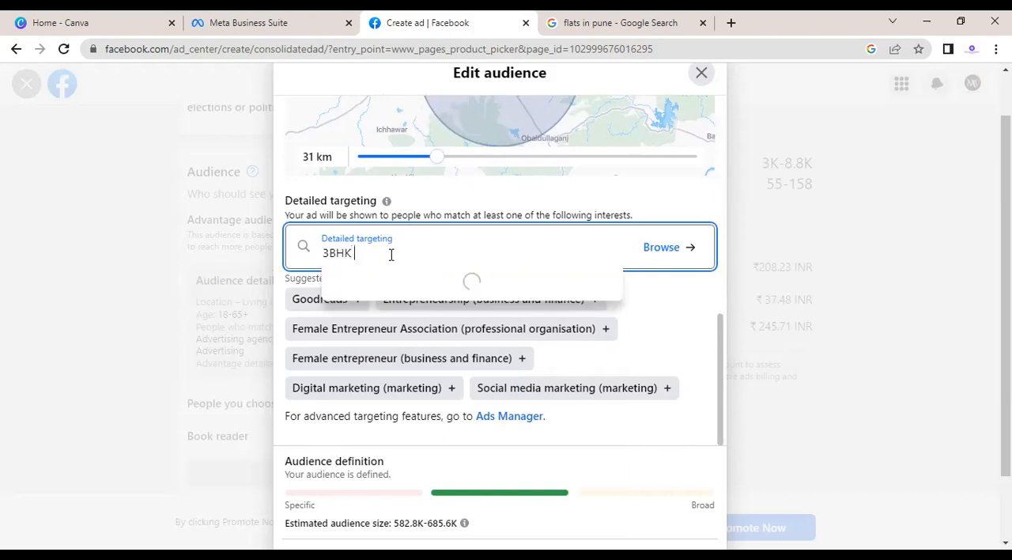
type(" FL")
type("AT")
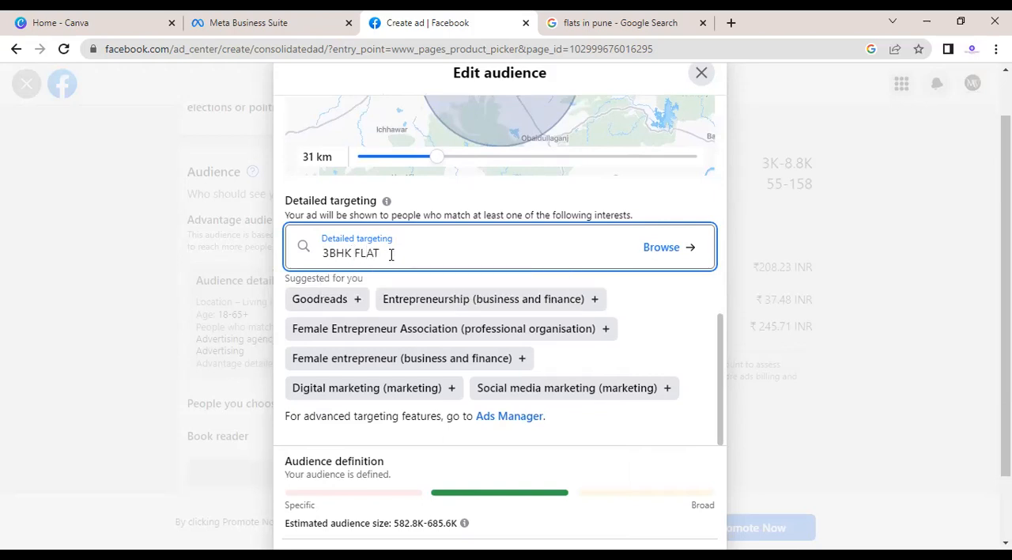
key("ctrl+a")
Step: Browse the detailed targeting interests, add 9flats from a search for FLATS, and close the audience editor without saving
left_click(656, 249)
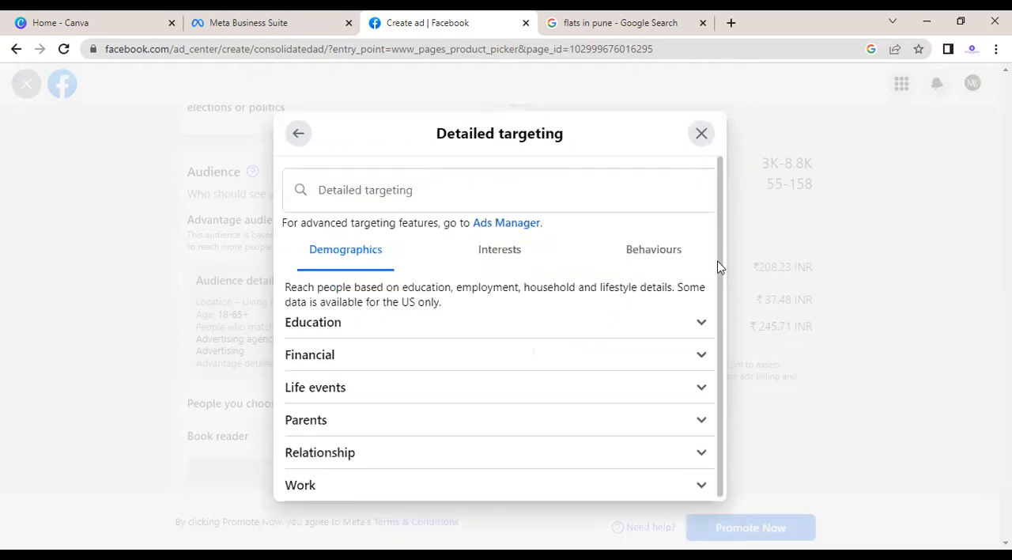
scroll(533, 280, "down", 1)
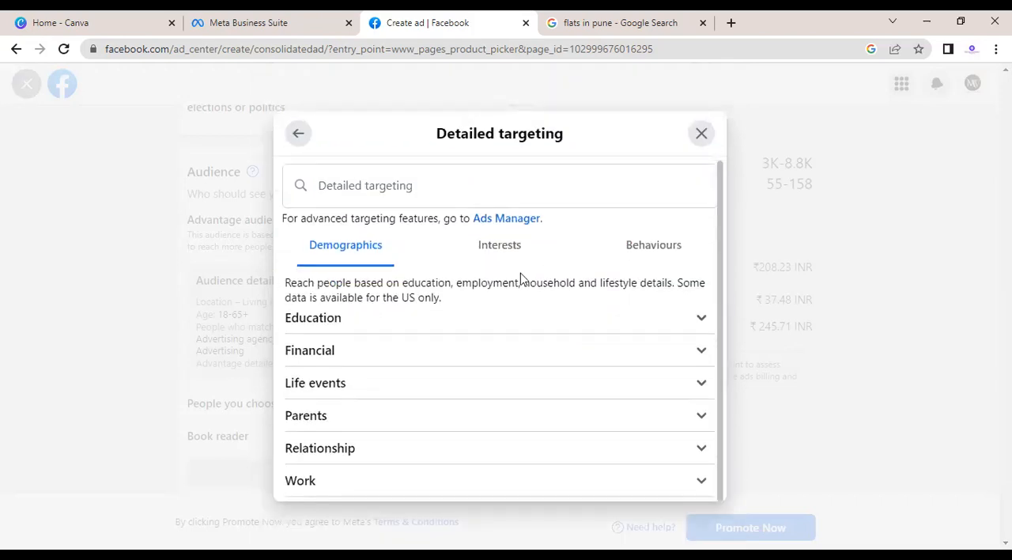
left_click(488, 261)
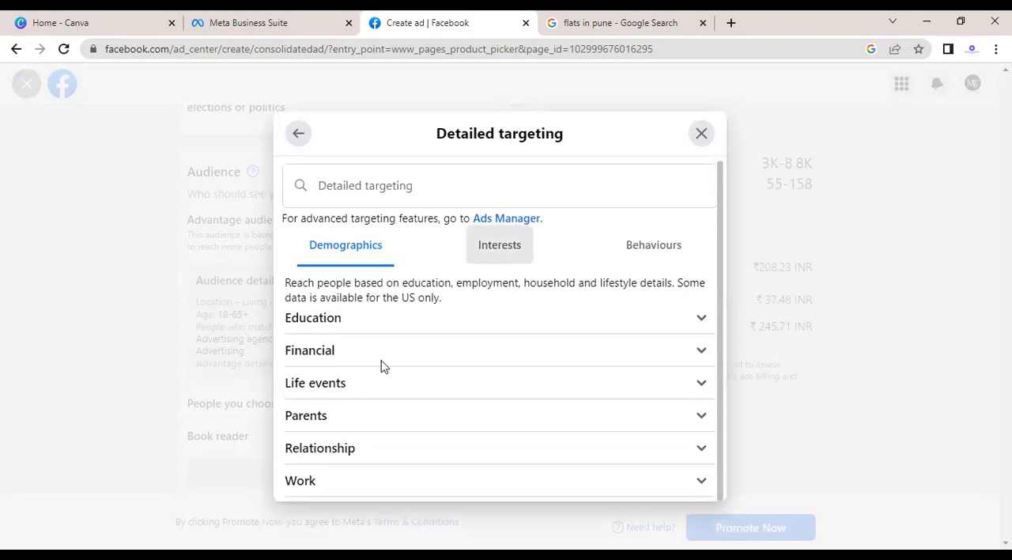
left_click(379, 183)
type("F")
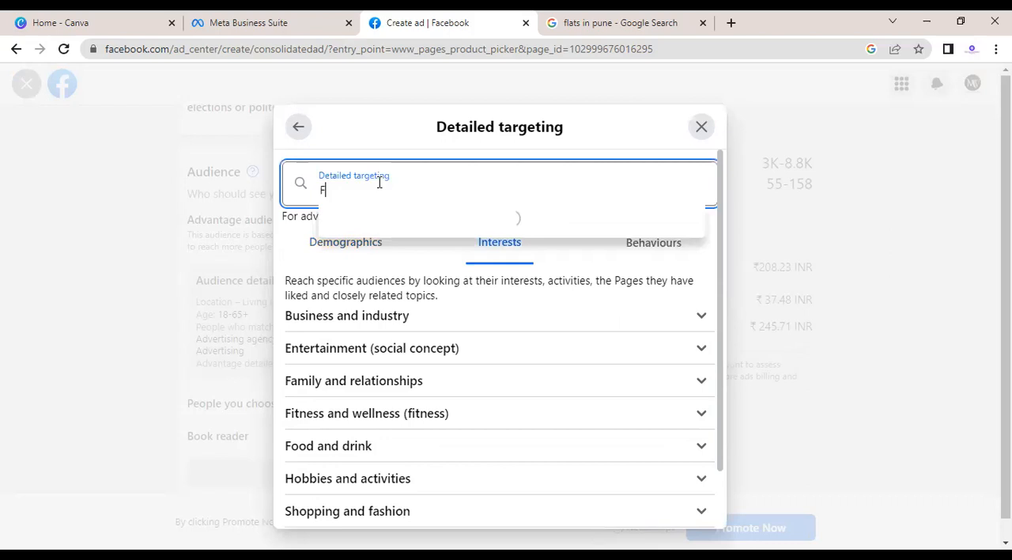
type("LATS")
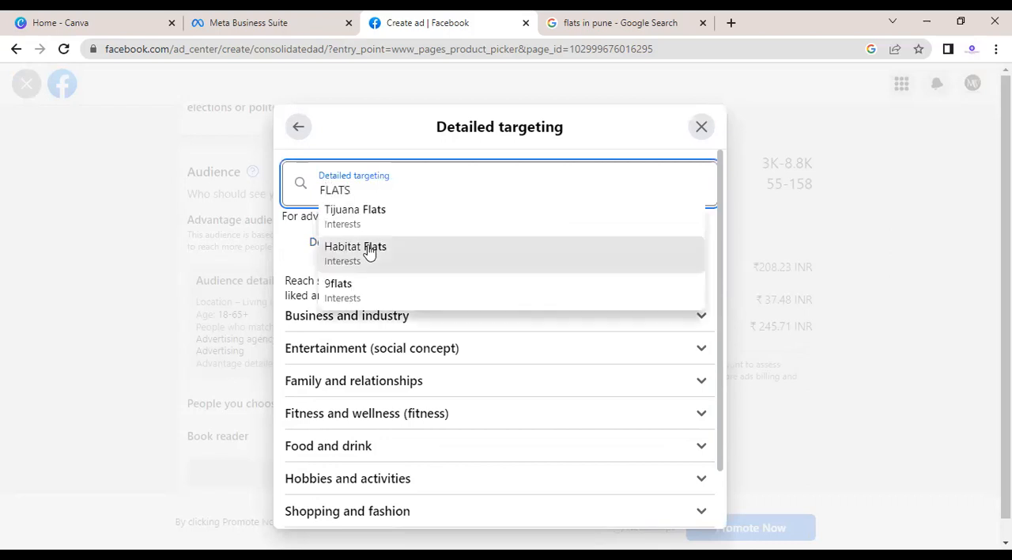
left_click(361, 292)
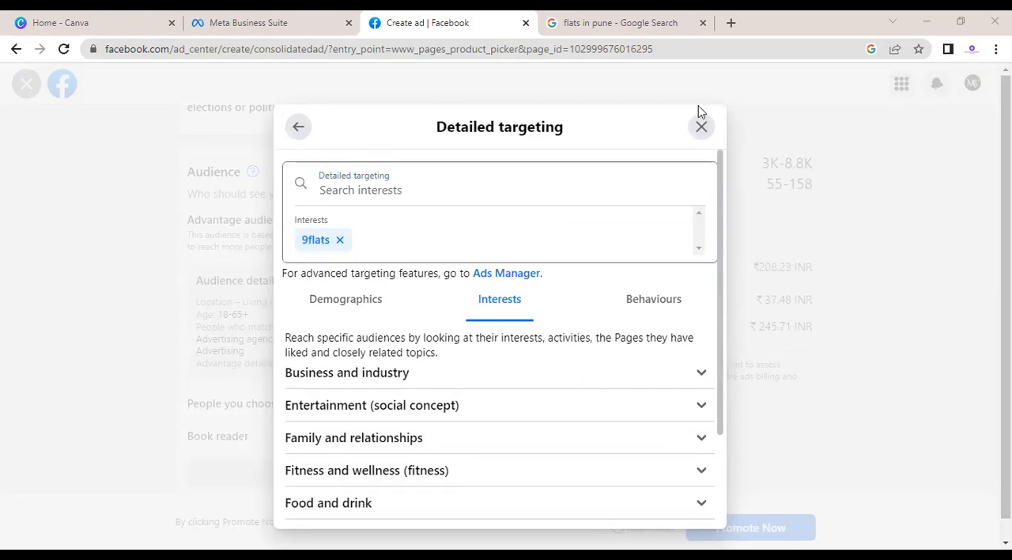
left_click(702, 127)
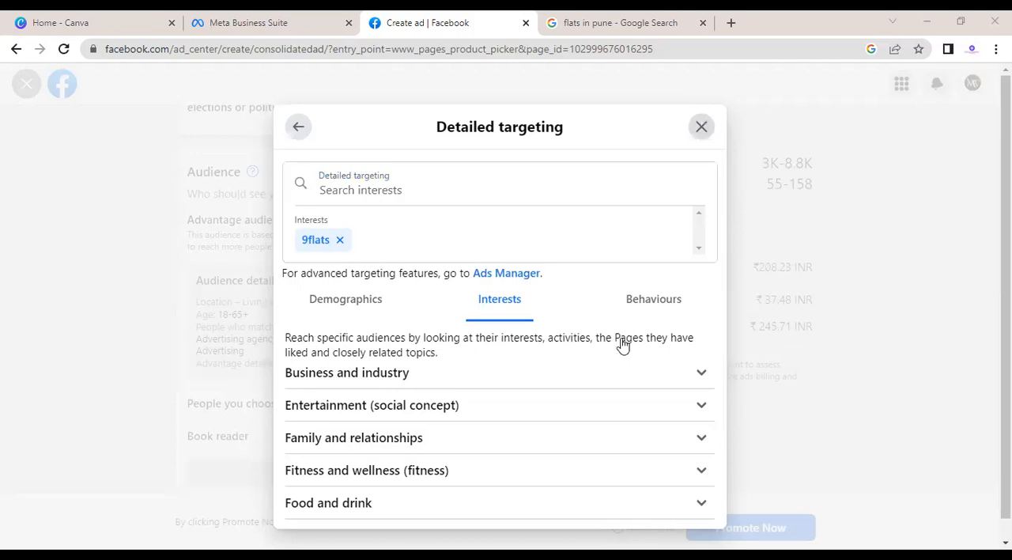
left_click(625, 349)
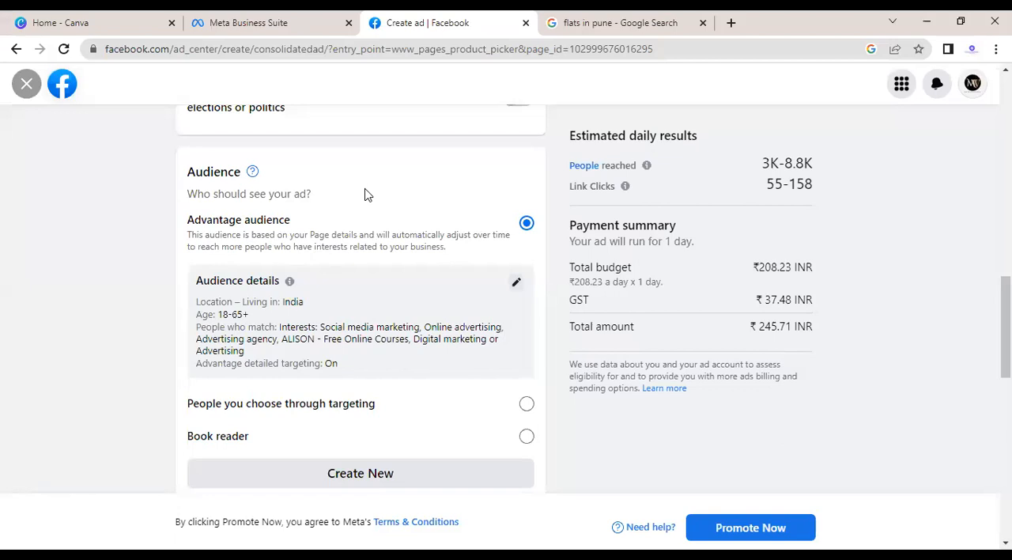
Step: Switch to Canva, create a custom-size design of 660 × 440 px, and close the flats in pune search page
left_click(41, 19)
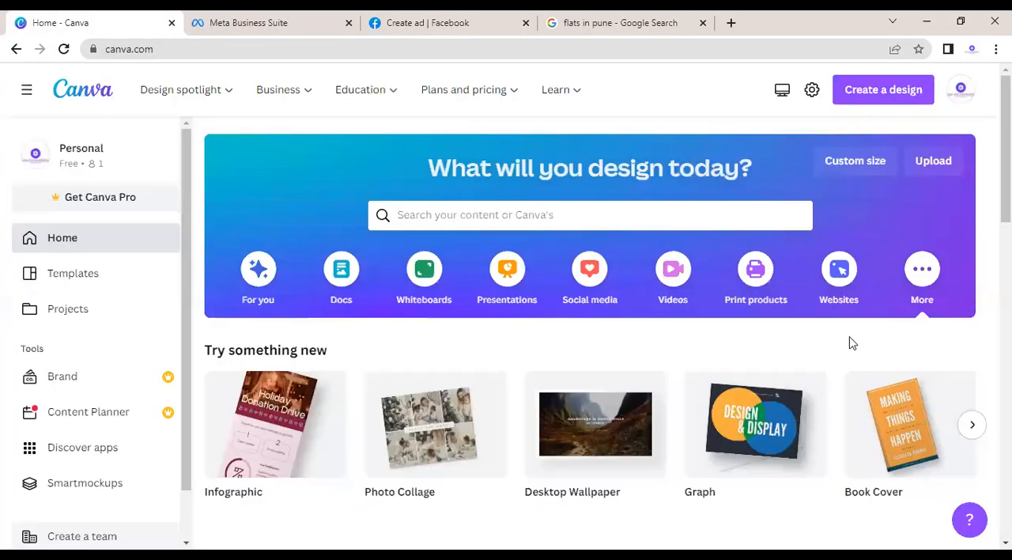
left_click(863, 162)
left_click(748, 283)
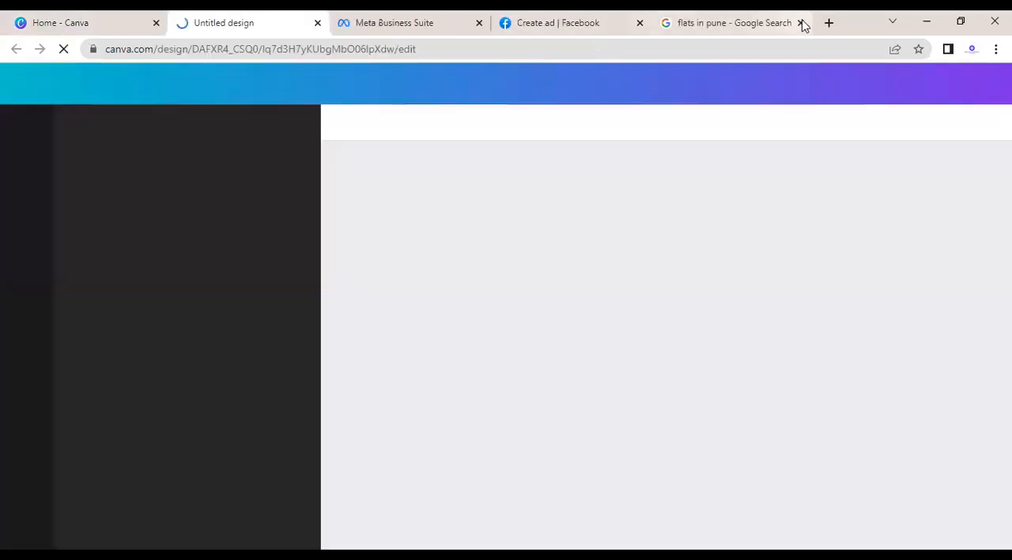
left_click(800, 23)
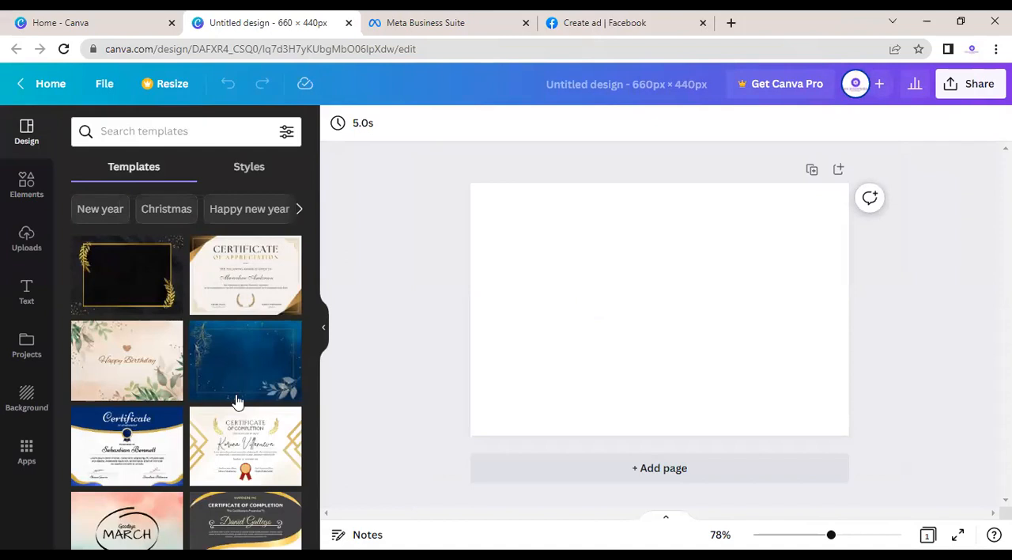
Step: Apply the blue template with the gold frame and leaf decorations to the blank page
left_click(223, 374)
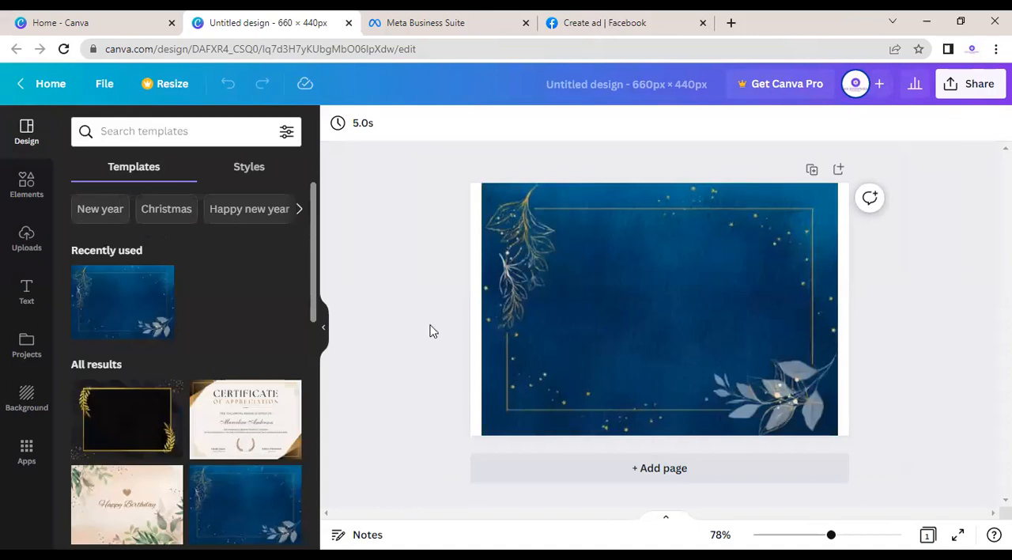
left_click(553, 279)
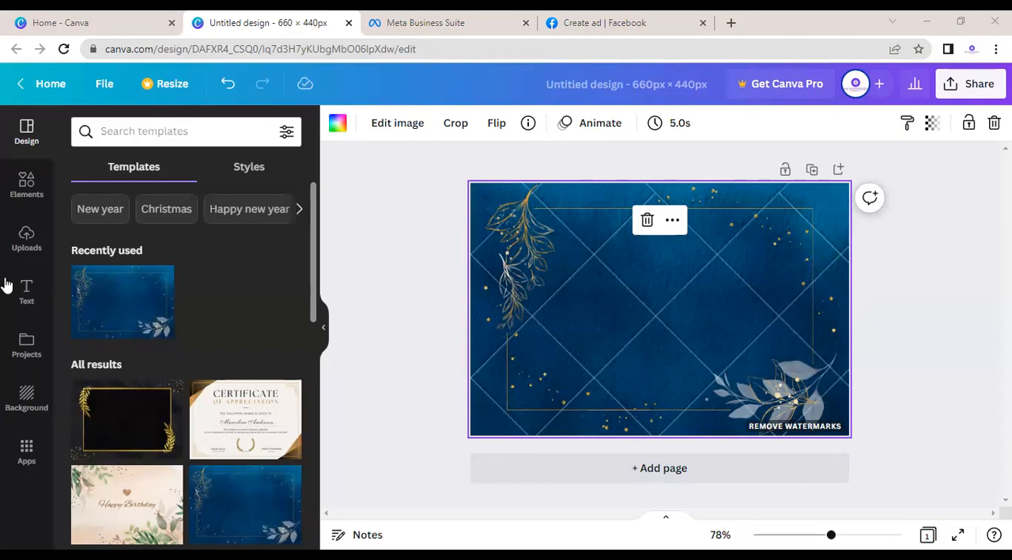
Step: Add a subheading to the page, enlarge it to size 22.1, and replace its text with MW PROPERTIES
left_click(26, 292)
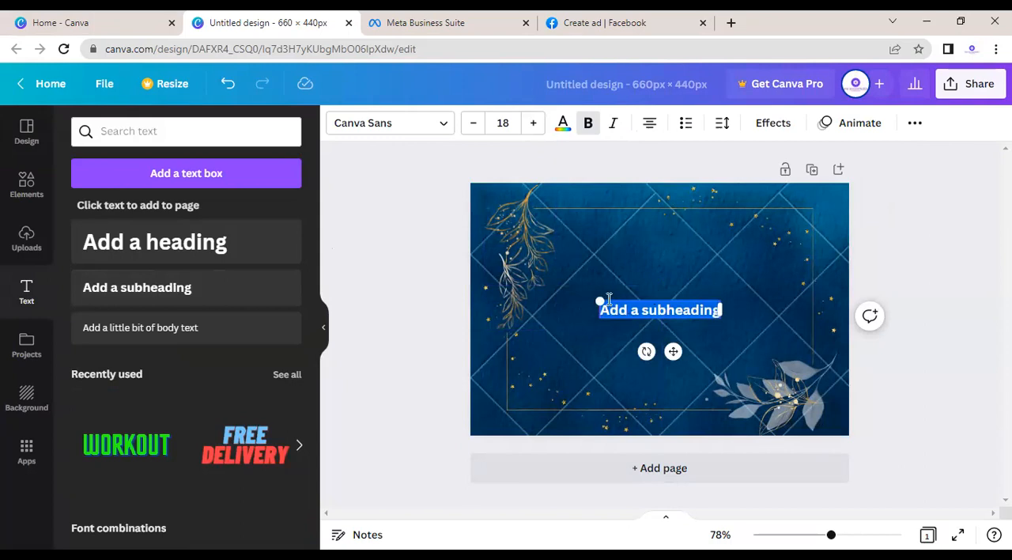
left_click_drag(599, 297, 572, 298)
key("BackSpace")
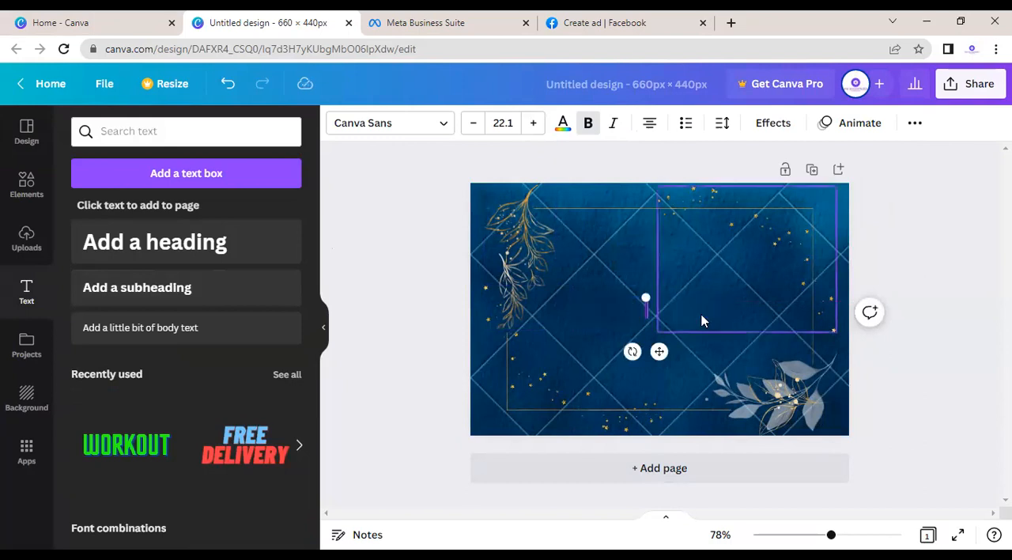
type("MW")
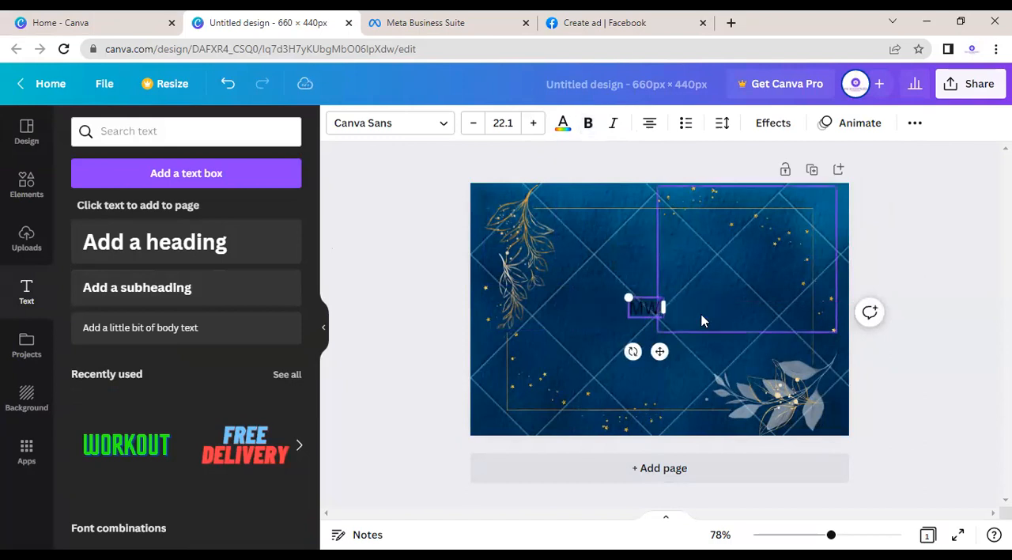
type(" PR")
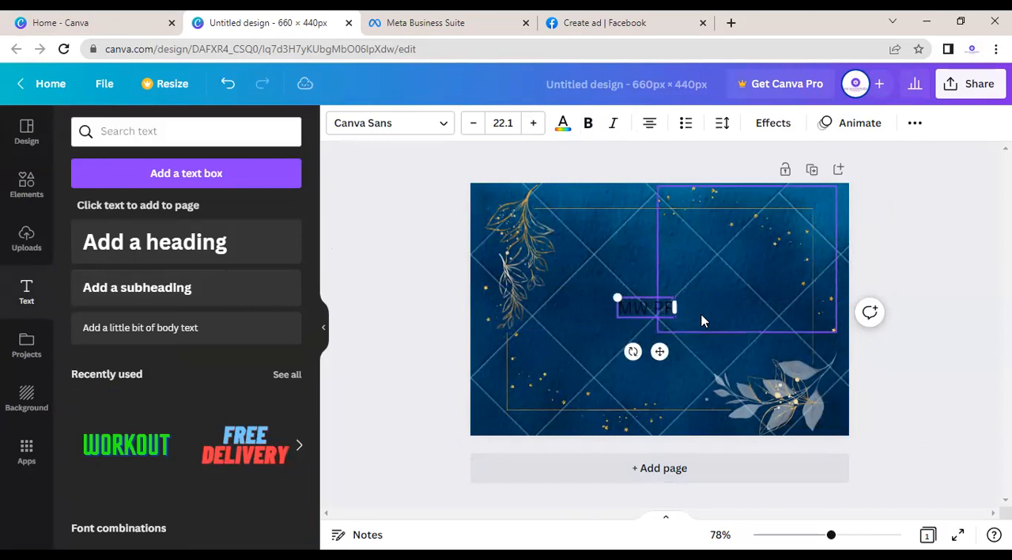
type("OPERTIE")
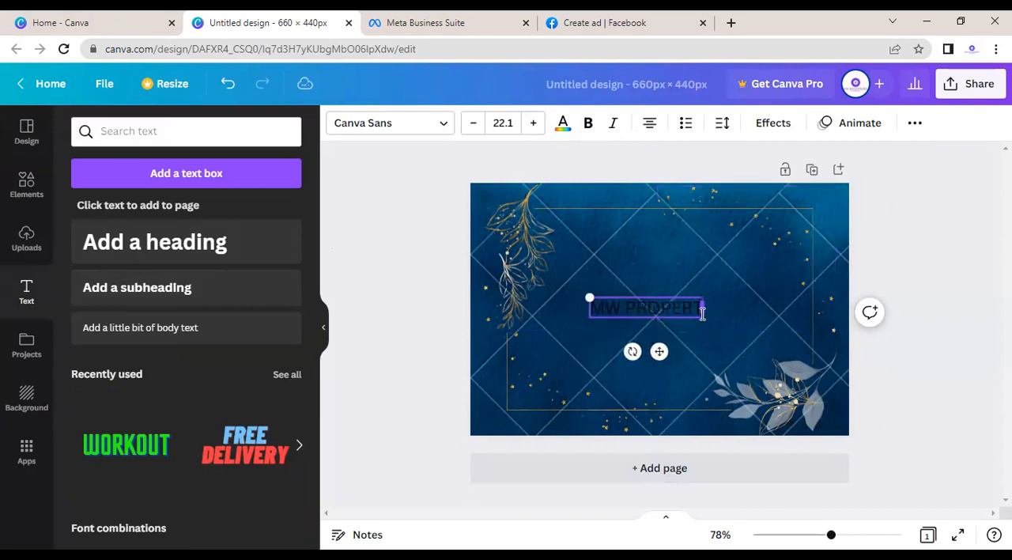
type("S")
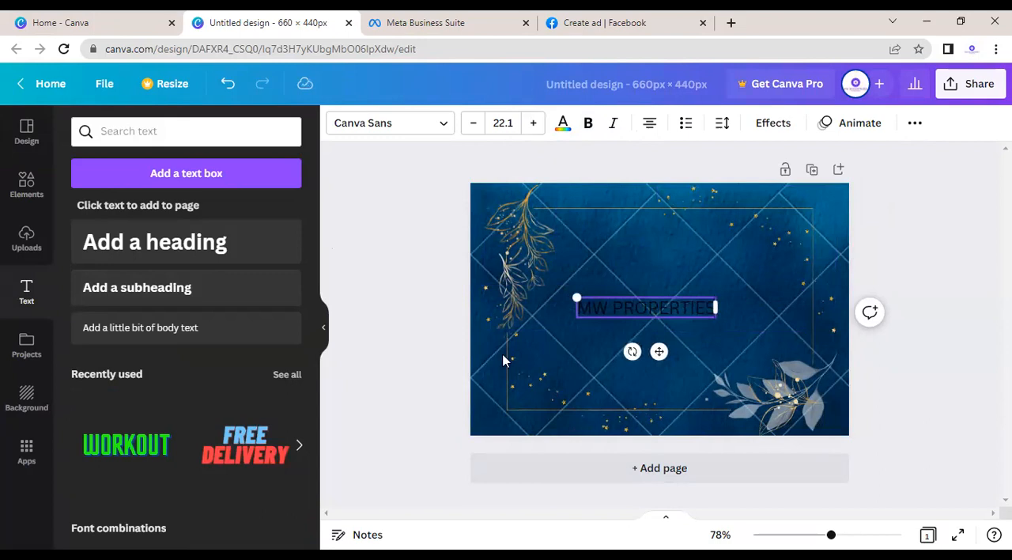
Step: Add the recently used green WORKOUT text style to the page and replace its wording with MW PROPERTIES
left_click(125, 441)
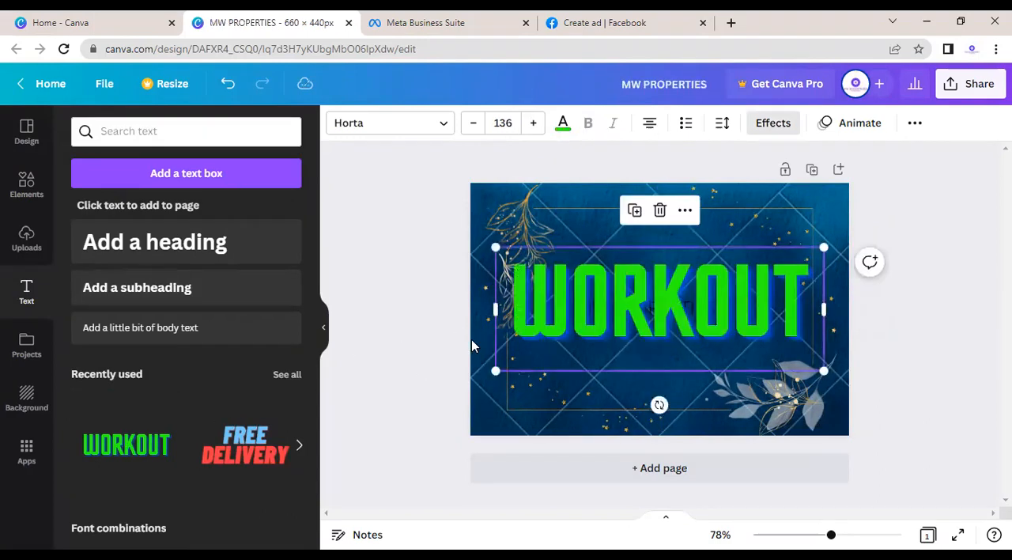
left_click(801, 298)
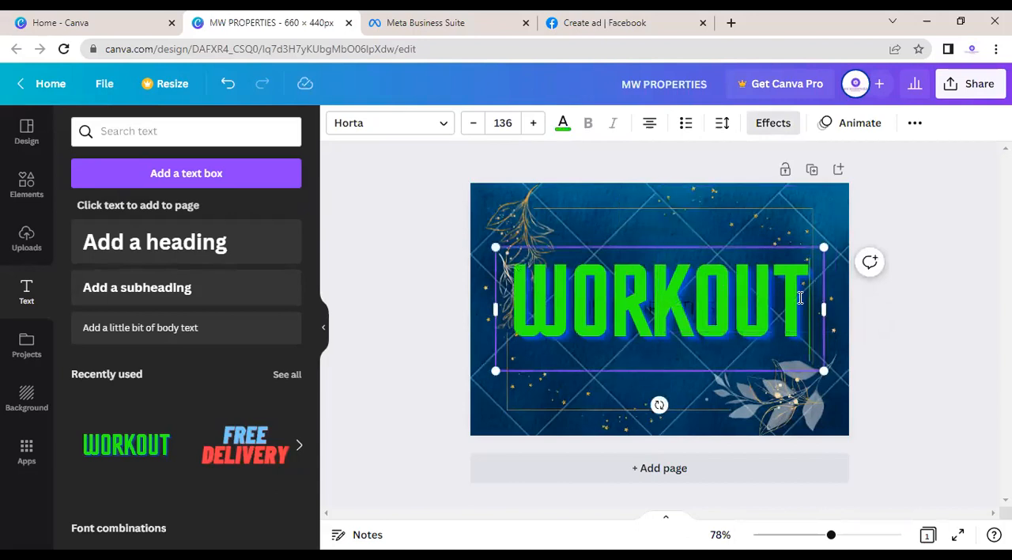
key("BackSpace")
key("BackSpace")
key("BackSpace")
key("BackSpace")
key("BackSpace")
key("BackSpace")
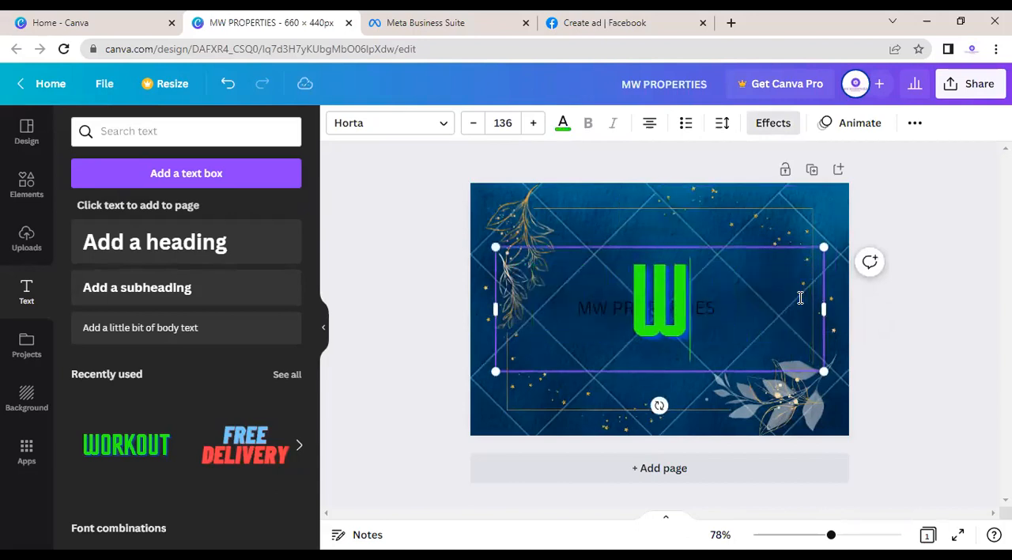
type("M")
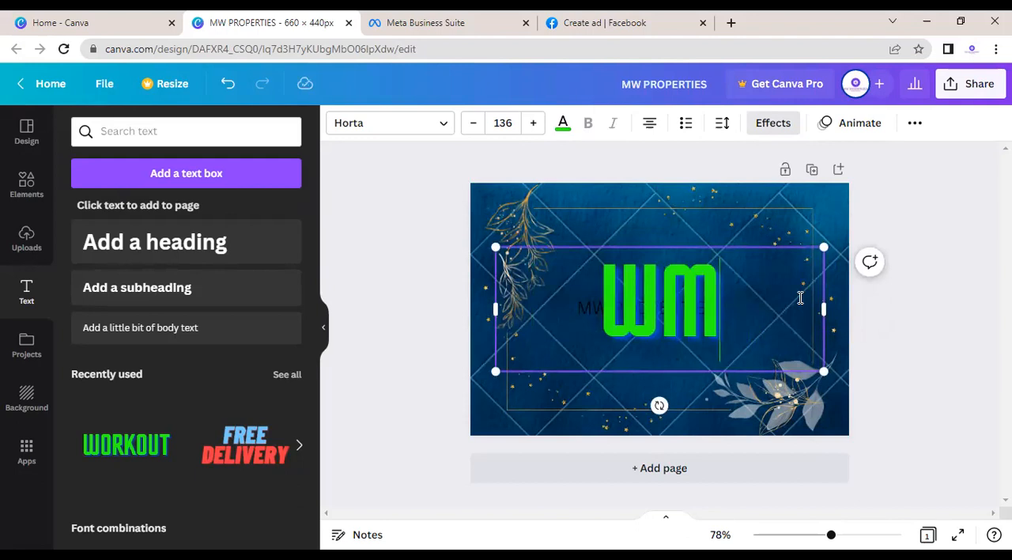
key("BackSpace")
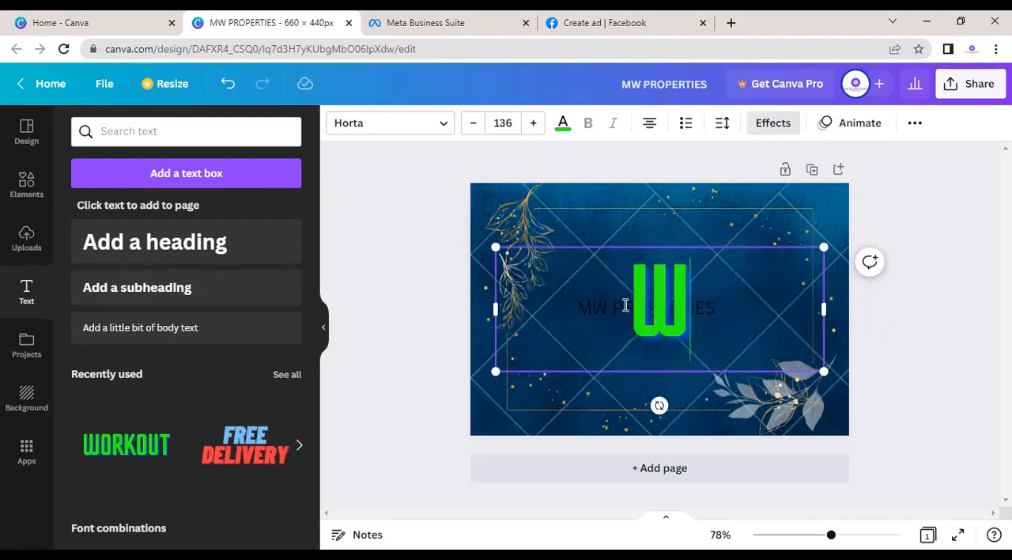
left_click(624, 304)
type("M")
left_click(768, 294)
type("P")
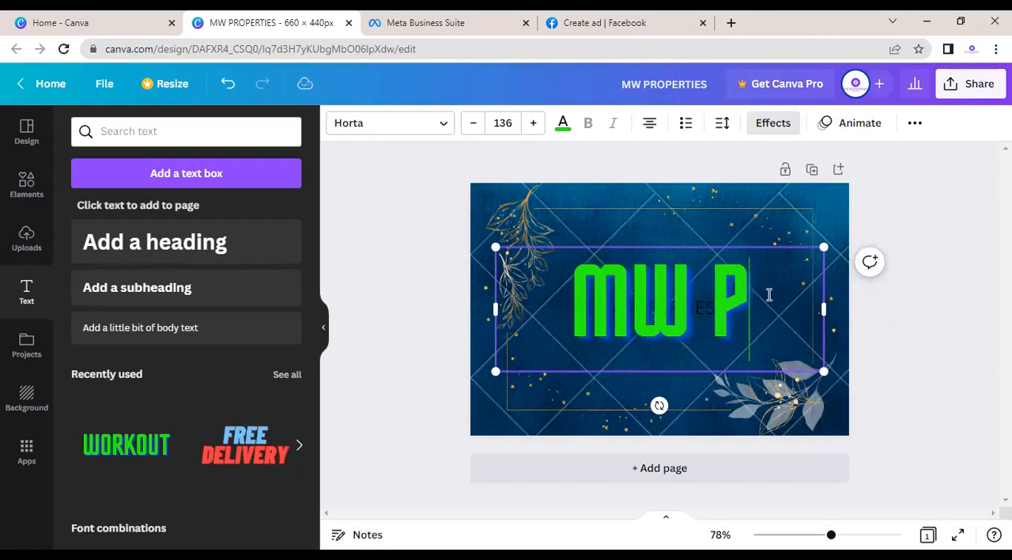
type("ROPERTIES")
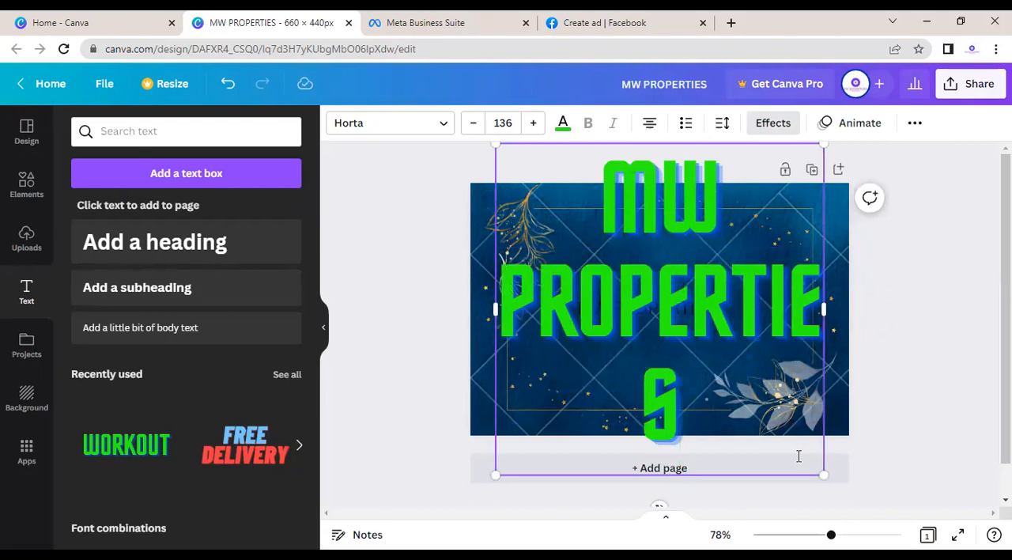
Step: Widen the green MW PROPERTIES text box so PROPERTIES fits on one line, and reduce the text to size 66.2
left_click_drag(824, 474, 726, 376)
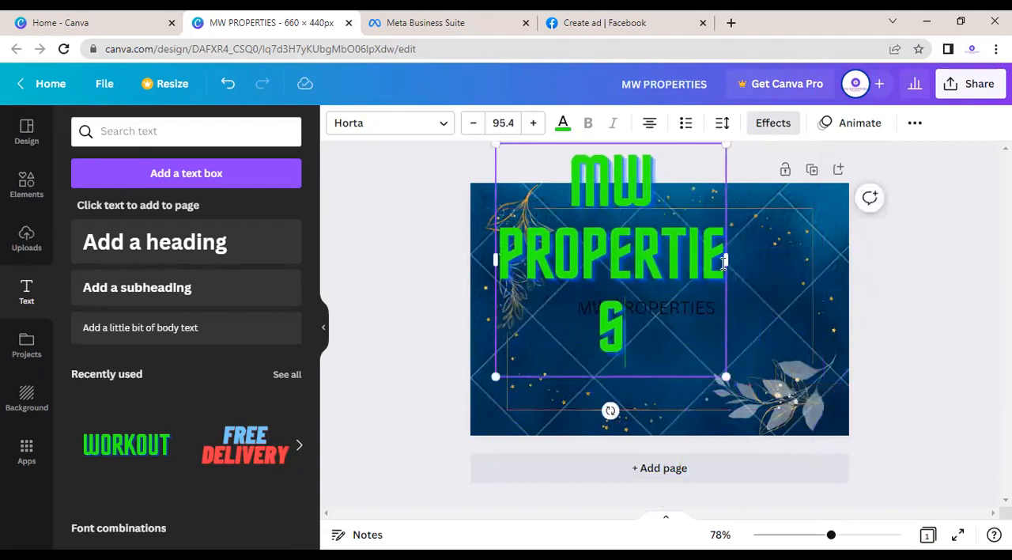
left_click_drag(728, 262, 769, 261)
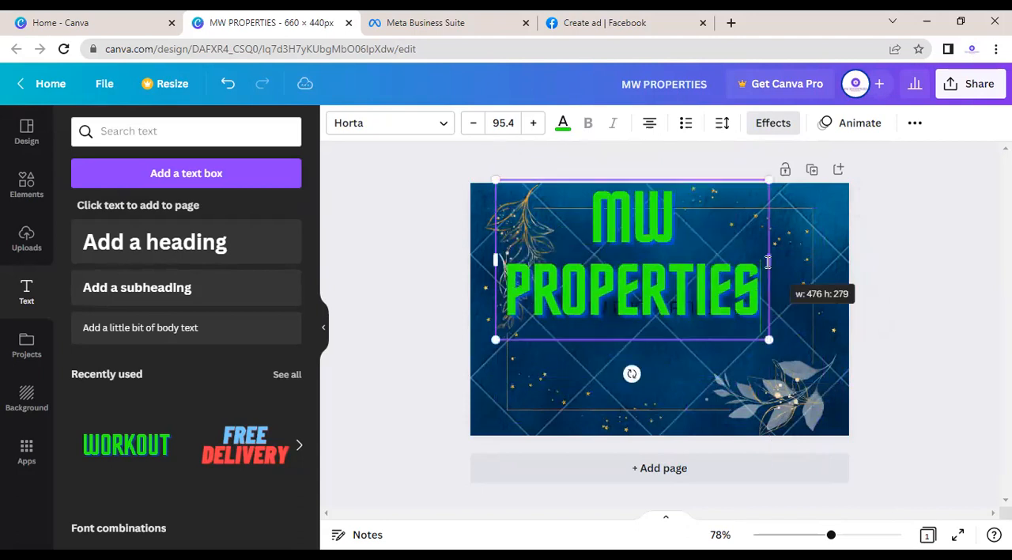
left_click_drag(766, 339, 691, 299)
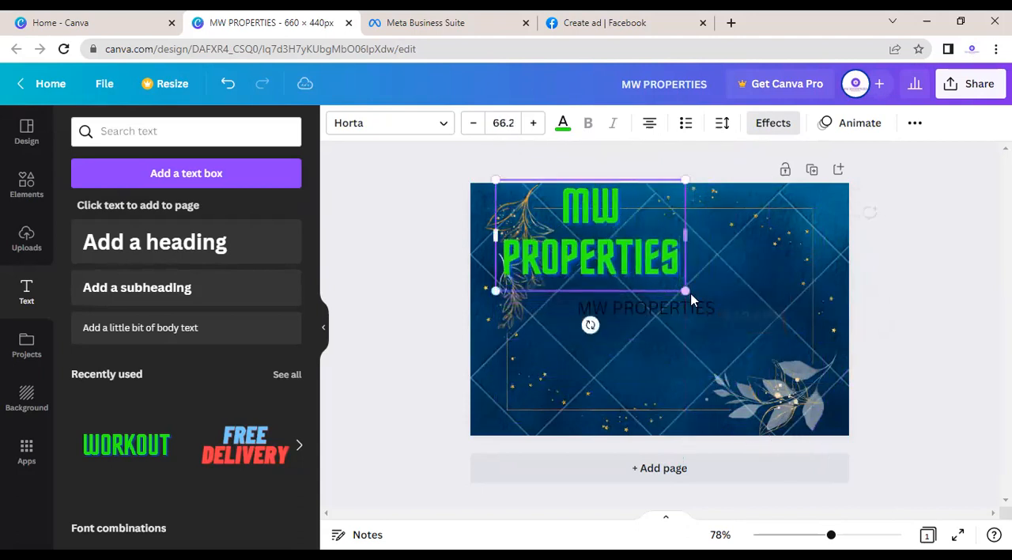
Step: Delete the plain black MW PROPERTIES subheading beneath the green title
left_click(657, 317)
left_click(647, 261)
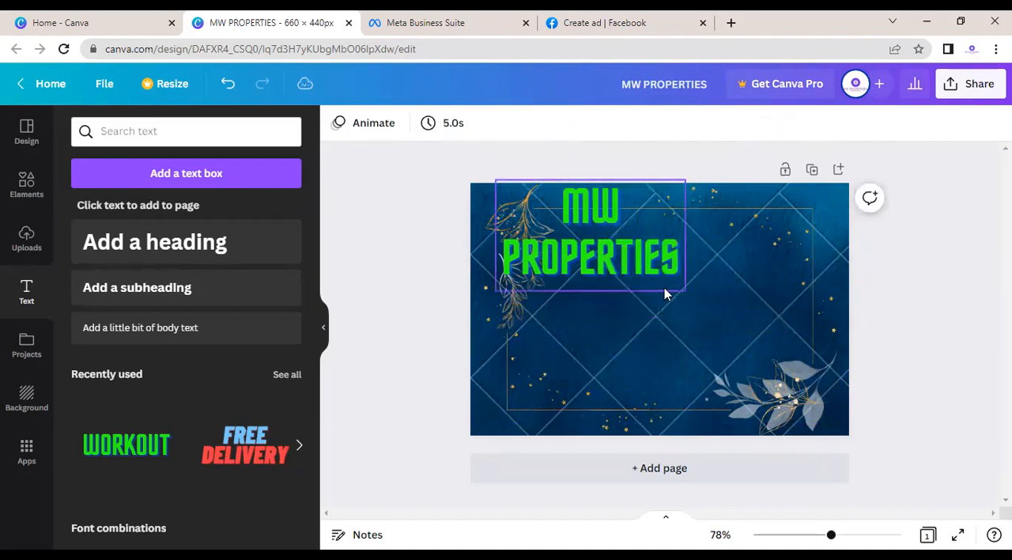
left_click(733, 344)
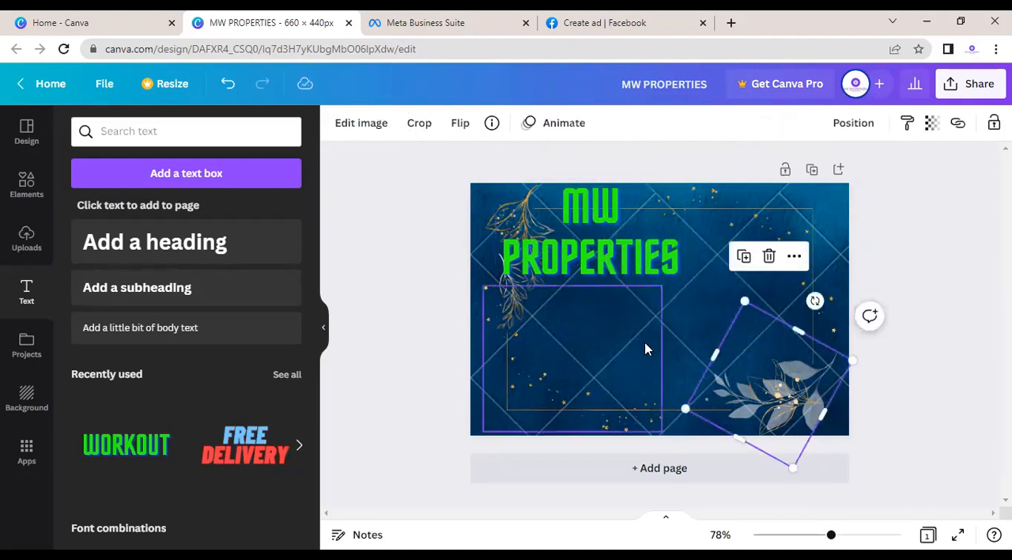
left_click(646, 348)
left_click(388, 321)
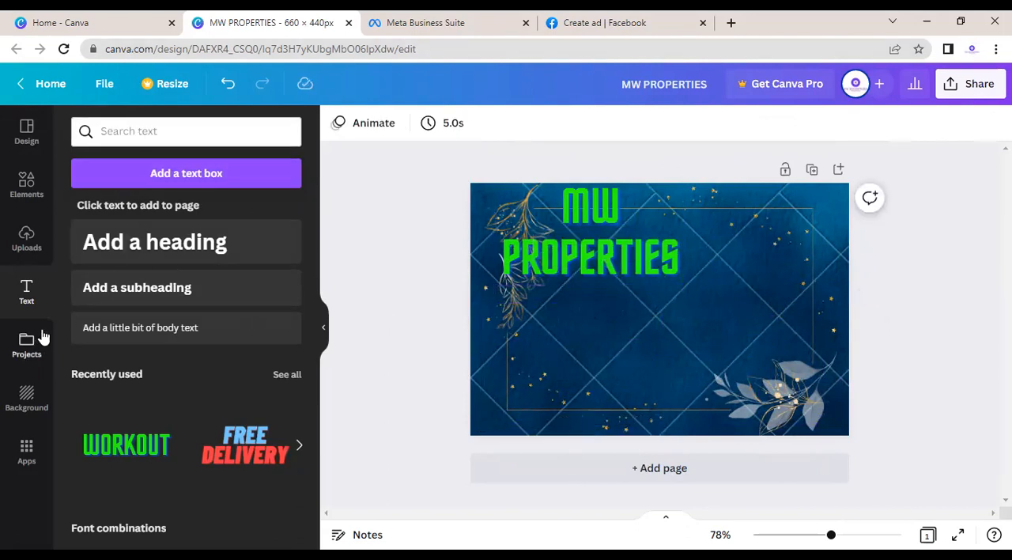
Step: Open a new browser tab and search Google for PROPERTIES IMAGES
left_click(728, 23)
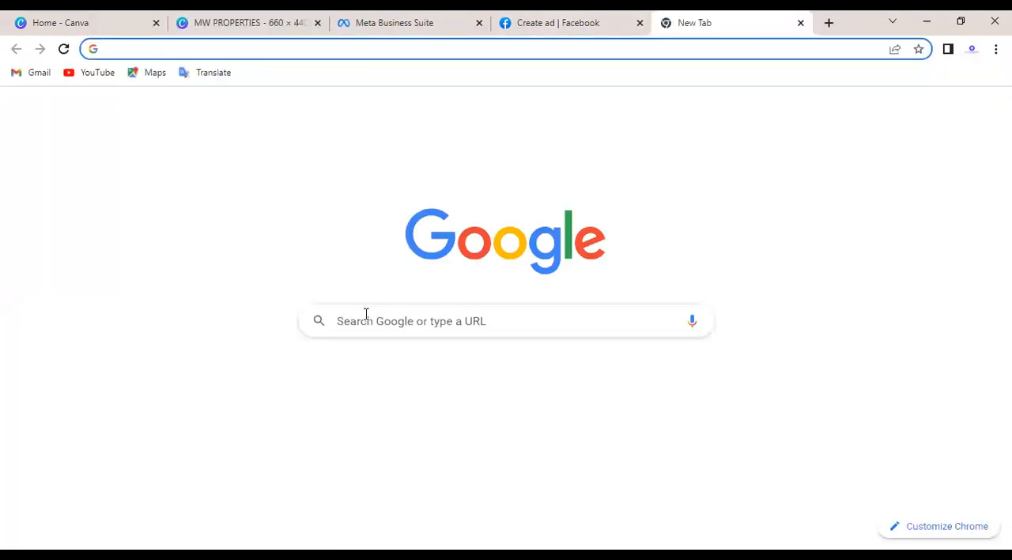
left_click(367, 314)
type("PROPER")
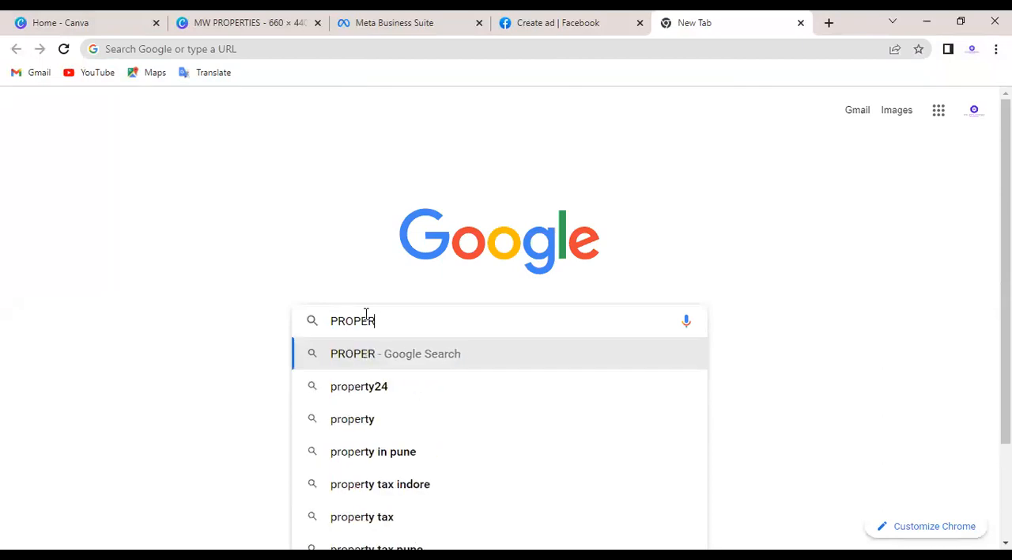
type("TIES IMAGES")
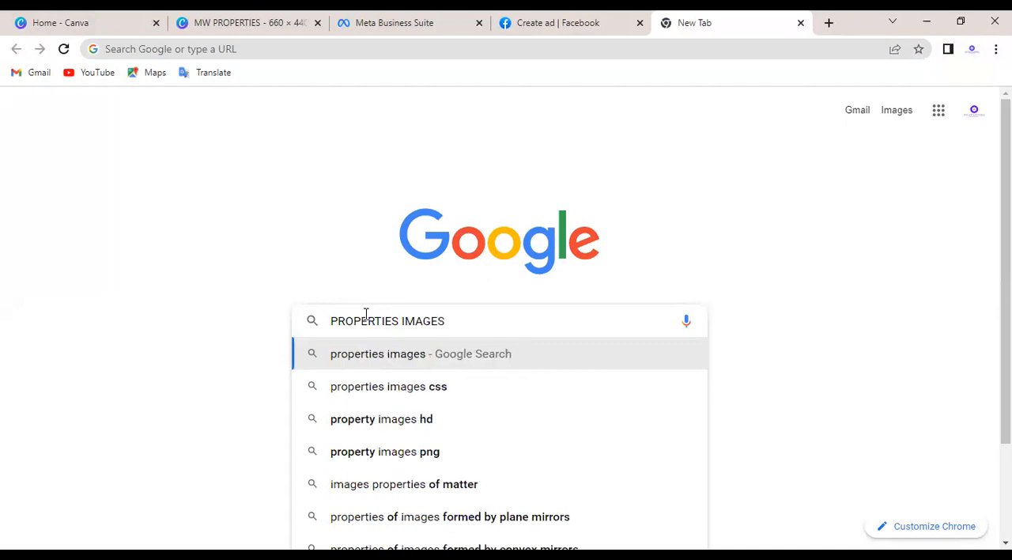
key("Return")
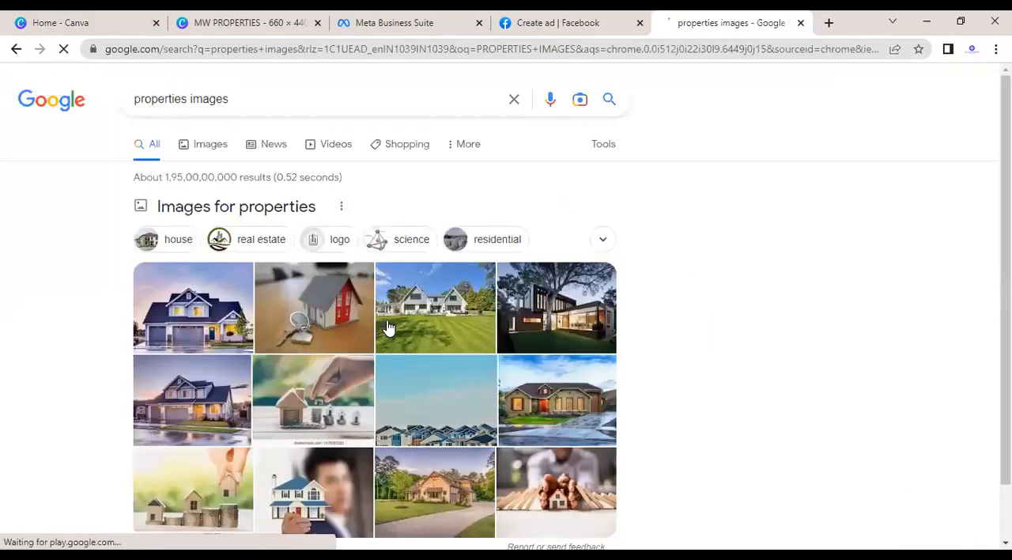
Step: Save the picture of the white house with a large lawn to Downloads as download, and return to the Canva design
right_click(457, 312)
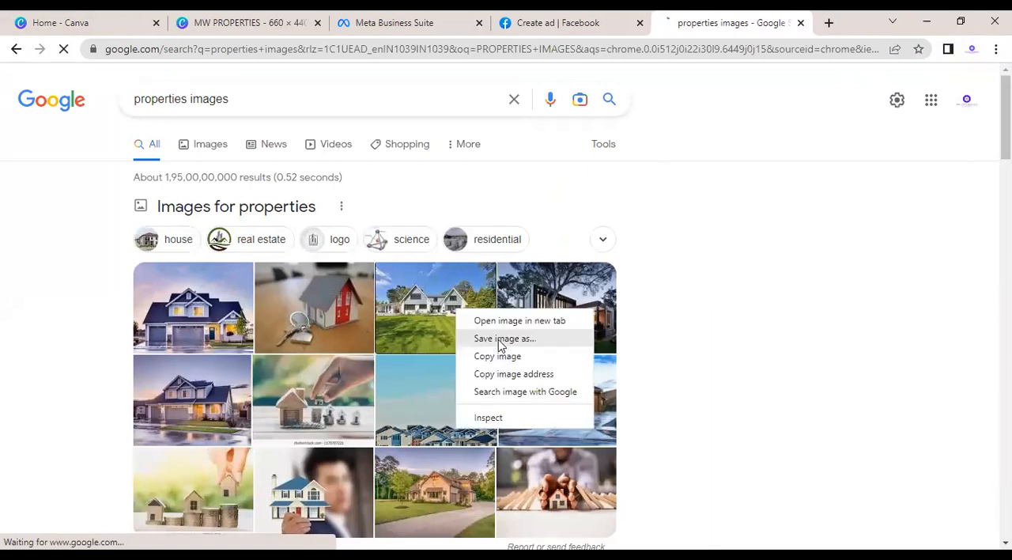
left_click(499, 340)
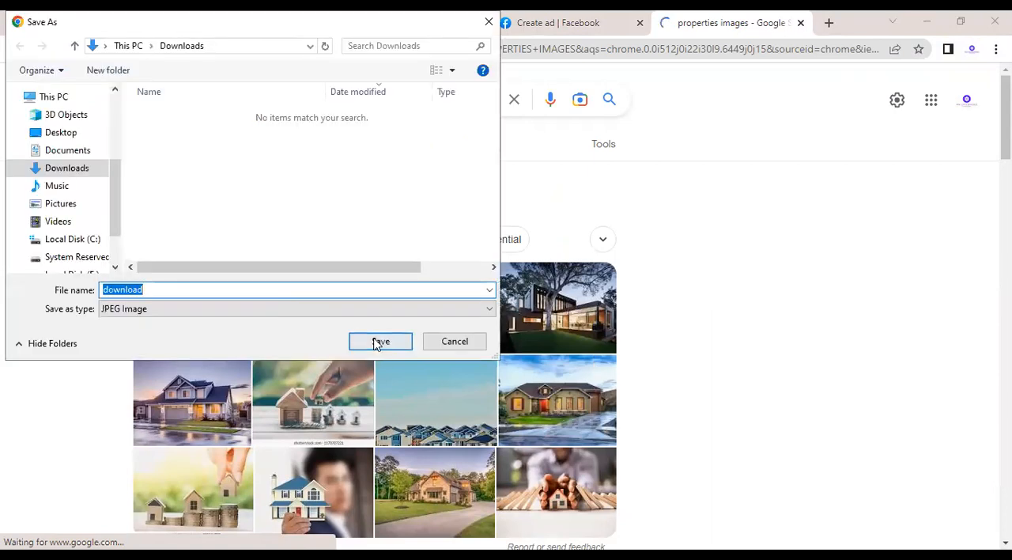
left_click(113, 27)
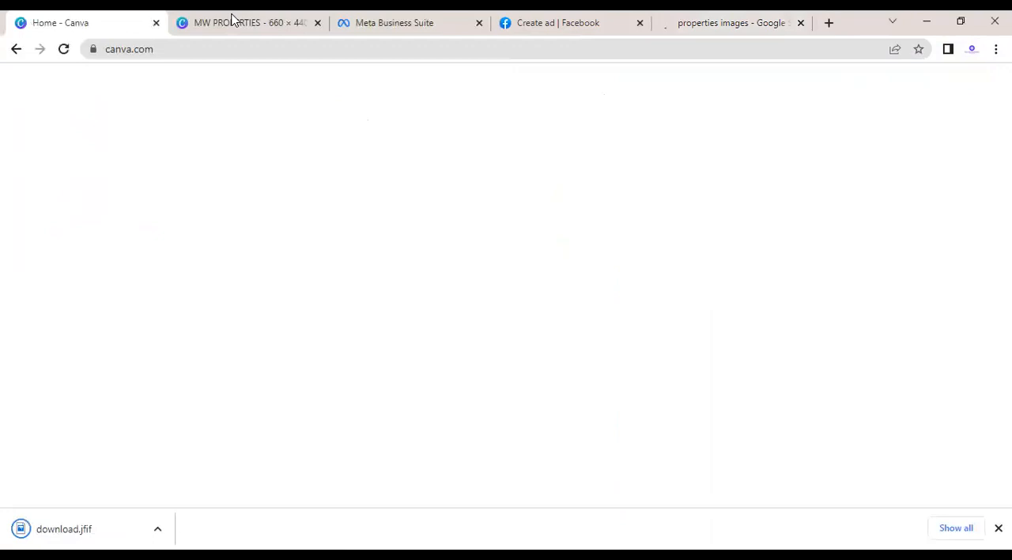
key("ctrl+Tab")
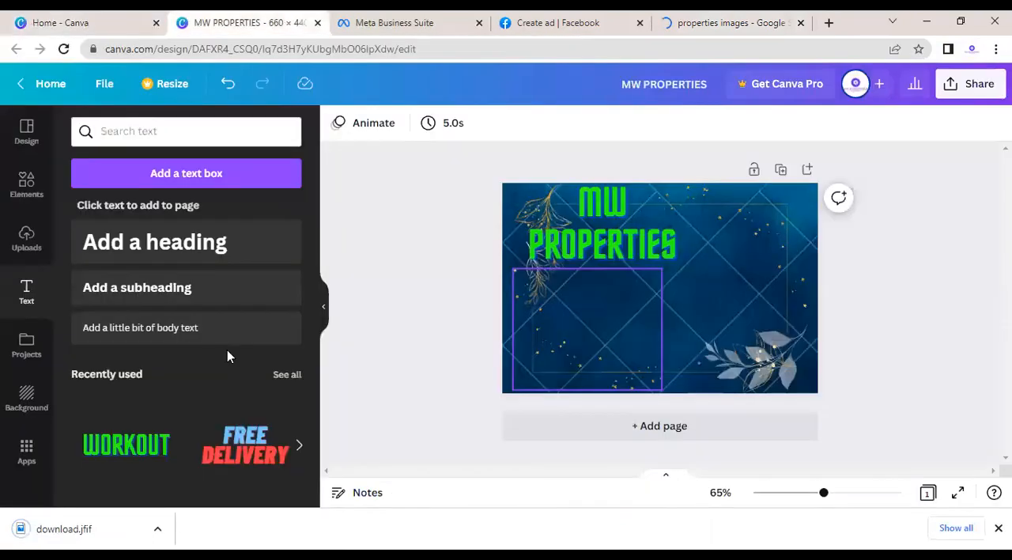
Step: Upload the download image file from the Downloads folder to the Canva uploads
left_click(27, 235)
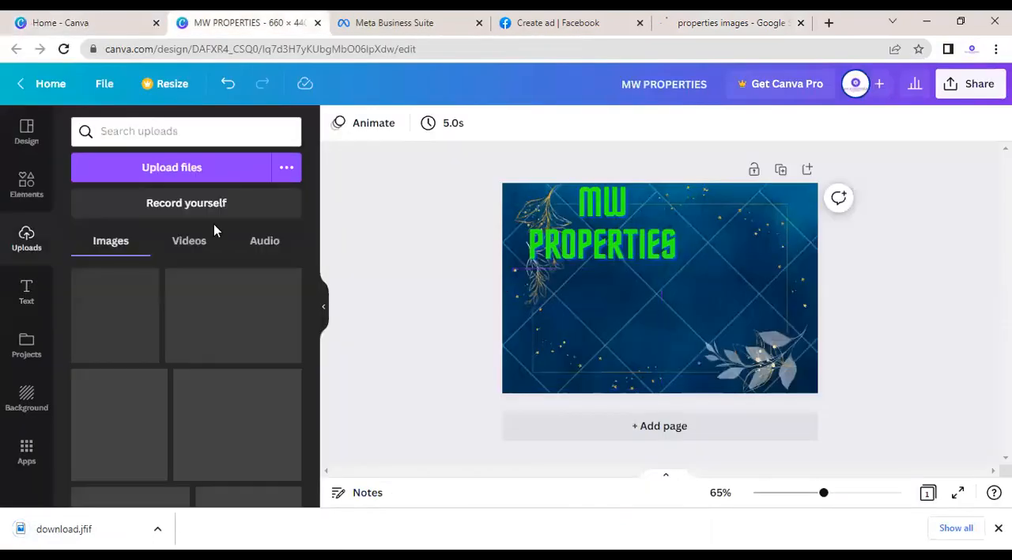
left_click(188, 179)
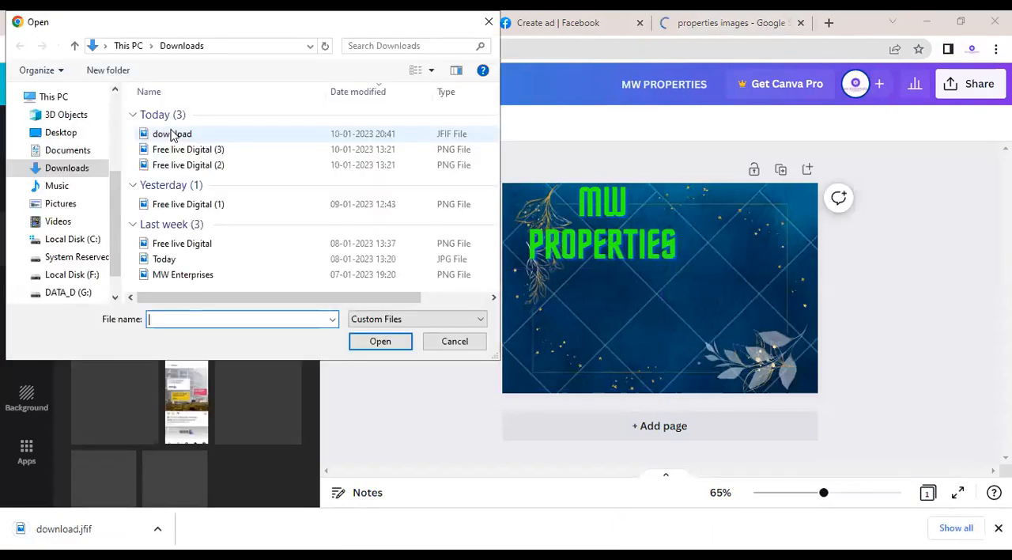
left_click(384, 342)
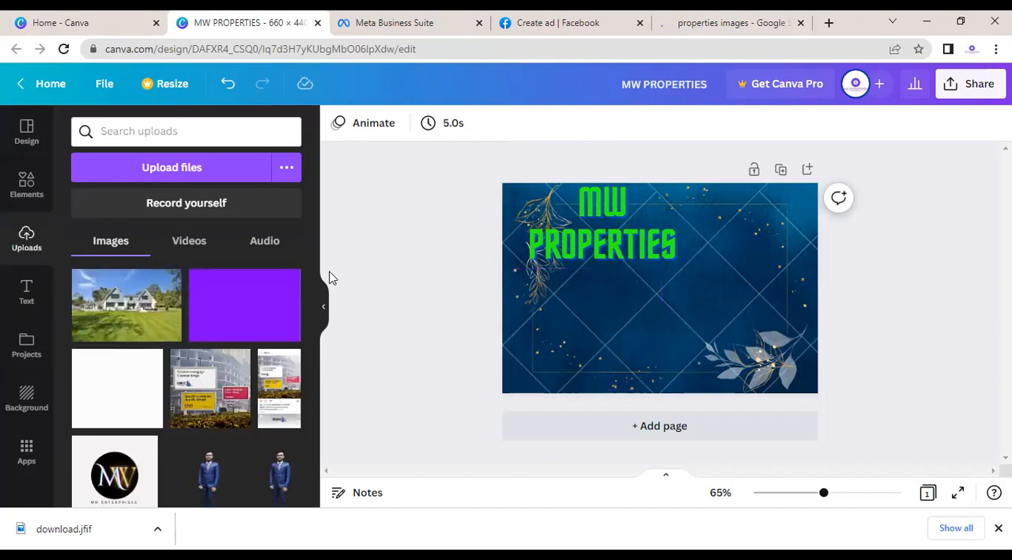
scroll(312, 281, "down", 1)
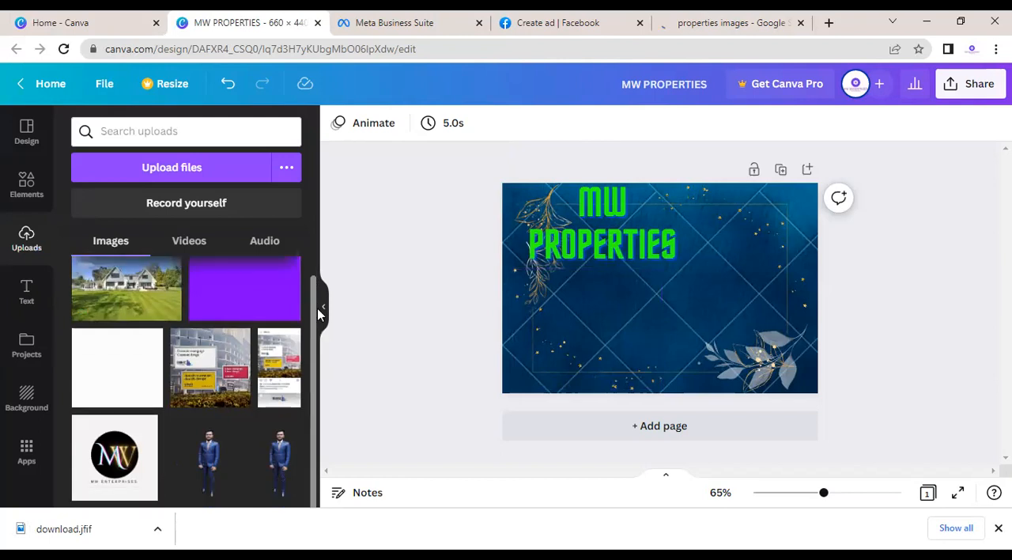
scroll(85, 332, "up", 1)
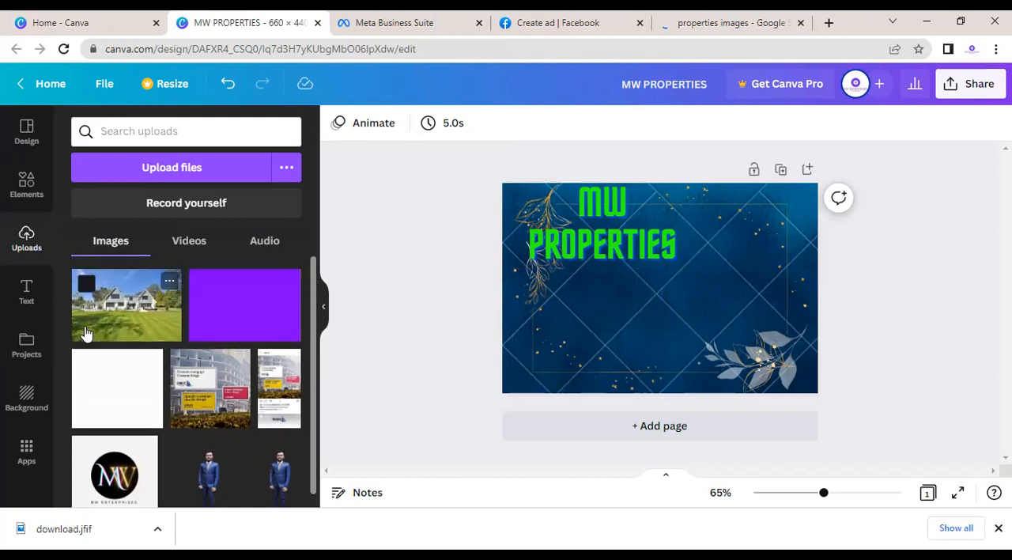
Step: Place the uploaded house photo on the page, resize it to about 337 × 307, and move it to the design's lower-right corner
left_click(86, 332)
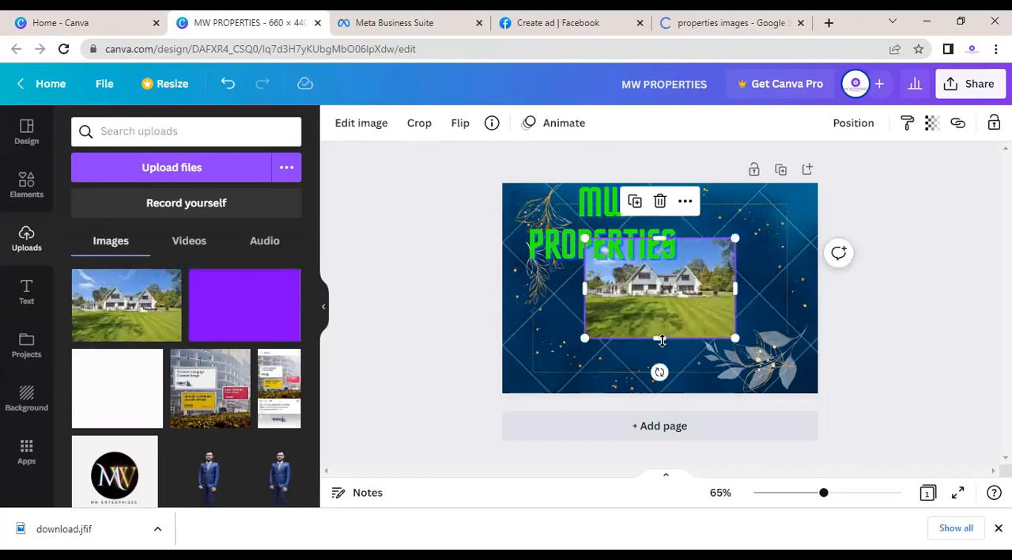
left_click_drag(659, 337, 660, 386)
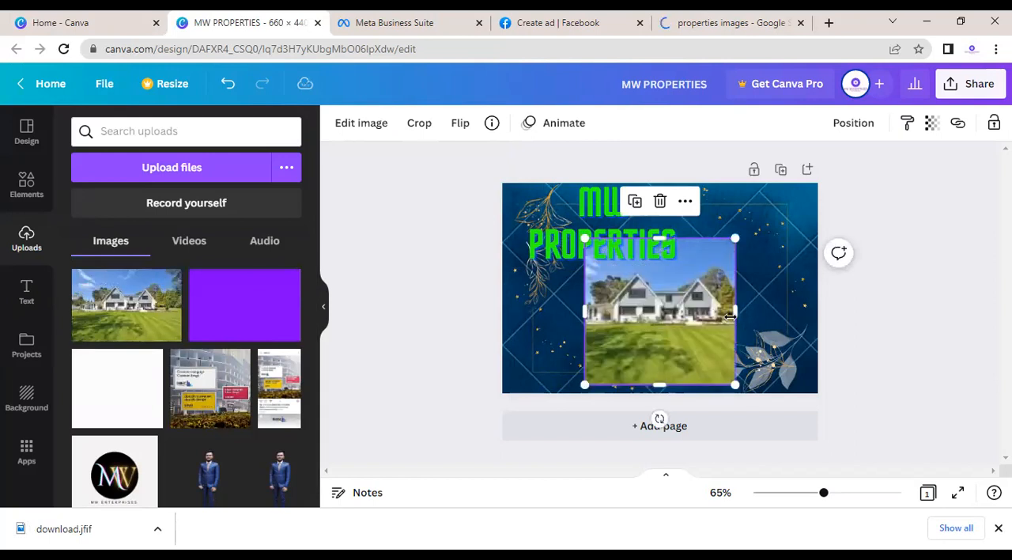
left_click_drag(735, 313, 807, 311)
left_click_drag(761, 349, 747, 385)
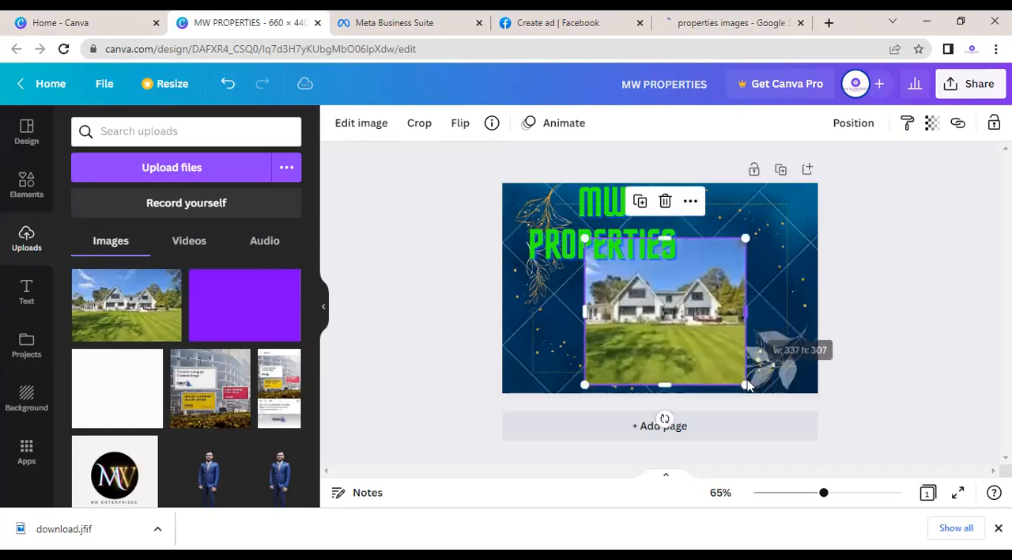
left_click_drag(702, 343, 710, 375)
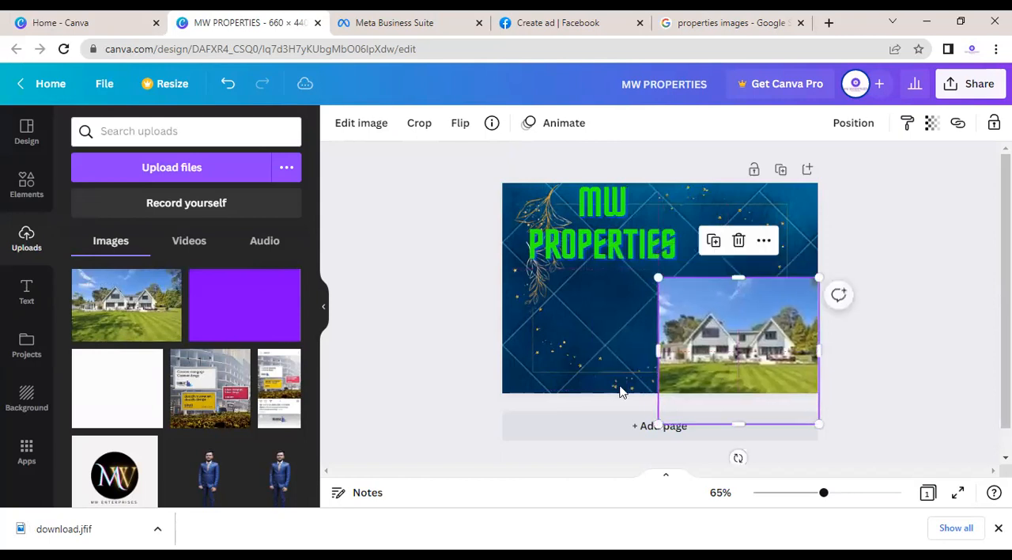
left_click(578, 342)
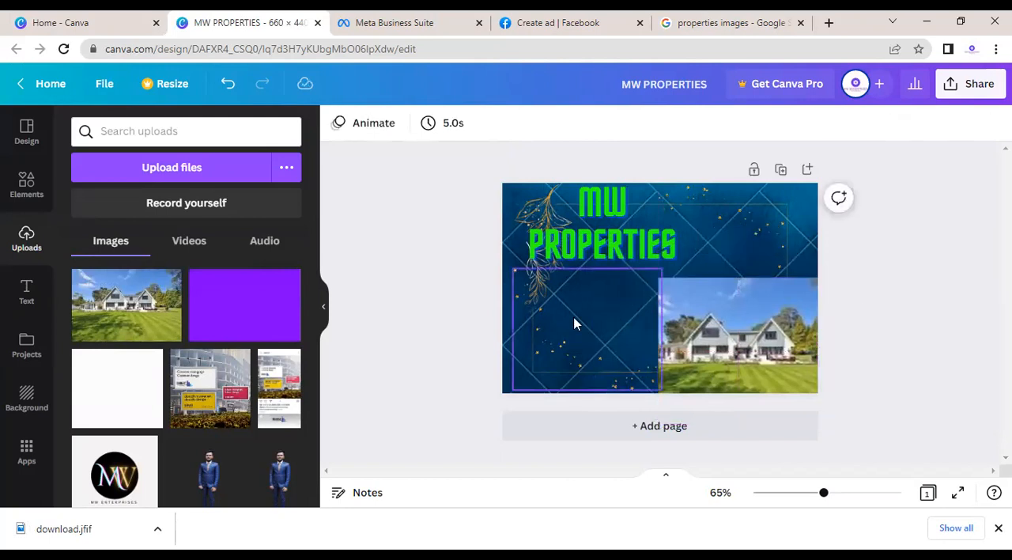
Step: Add a subheading to the design reading FOR MORE INFORMATION CONTACT ME
left_click(28, 294)
left_click(143, 304)
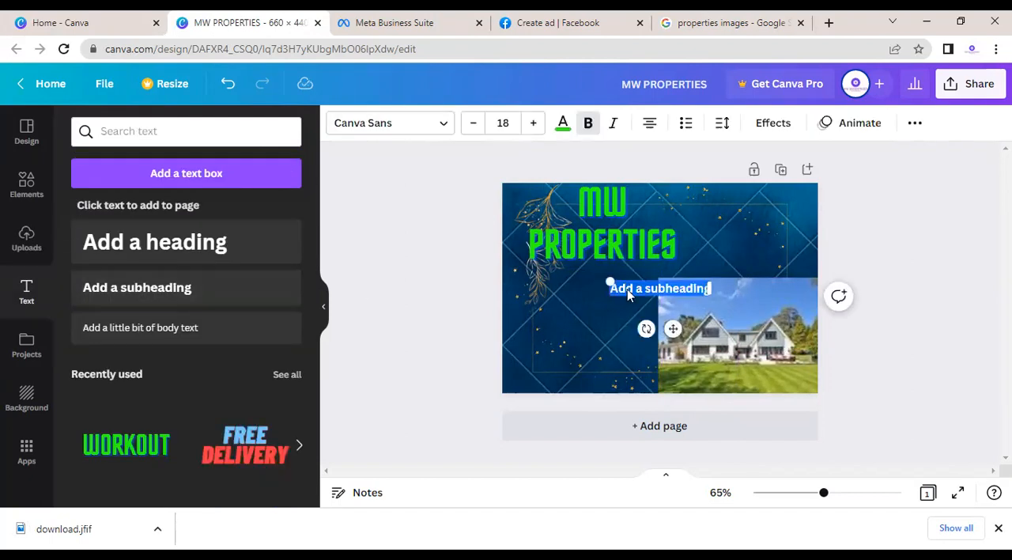
type("FOR S")
type("ORE")
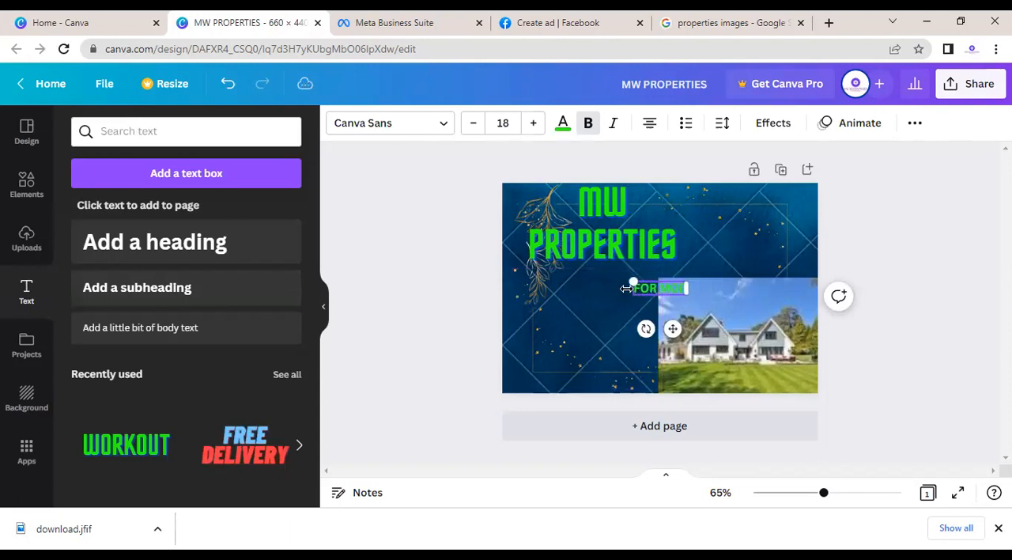
type(" IN")
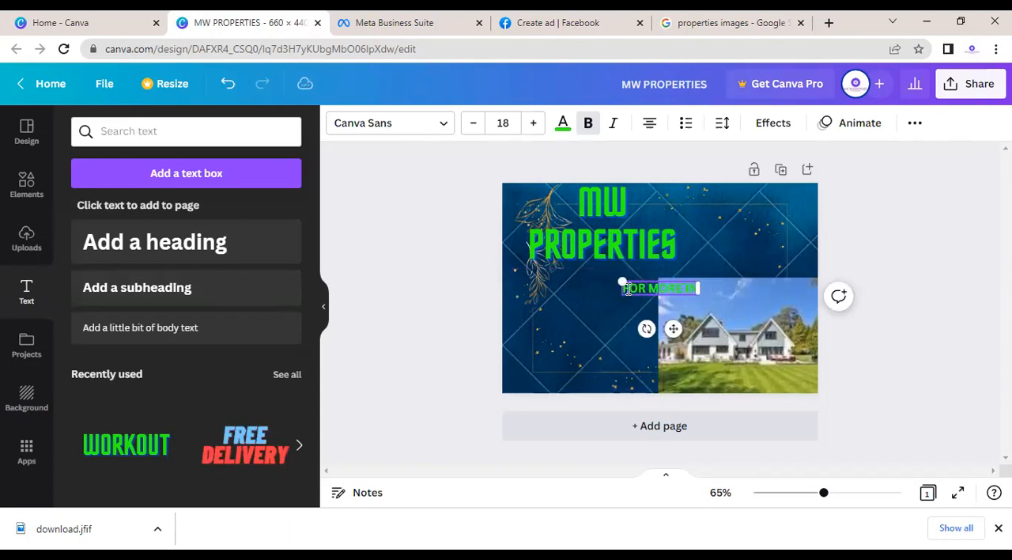
type("FOR")
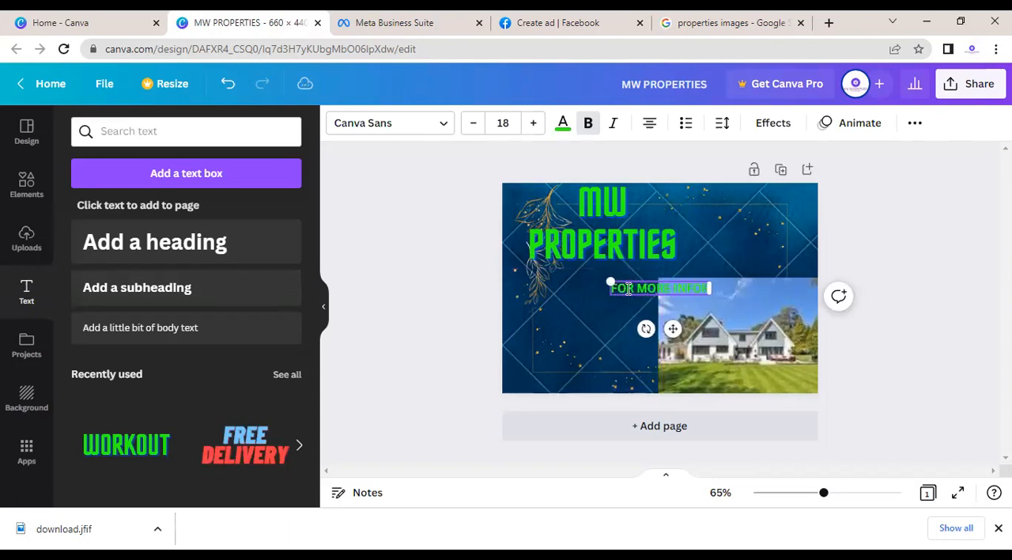
type("MATION CO")
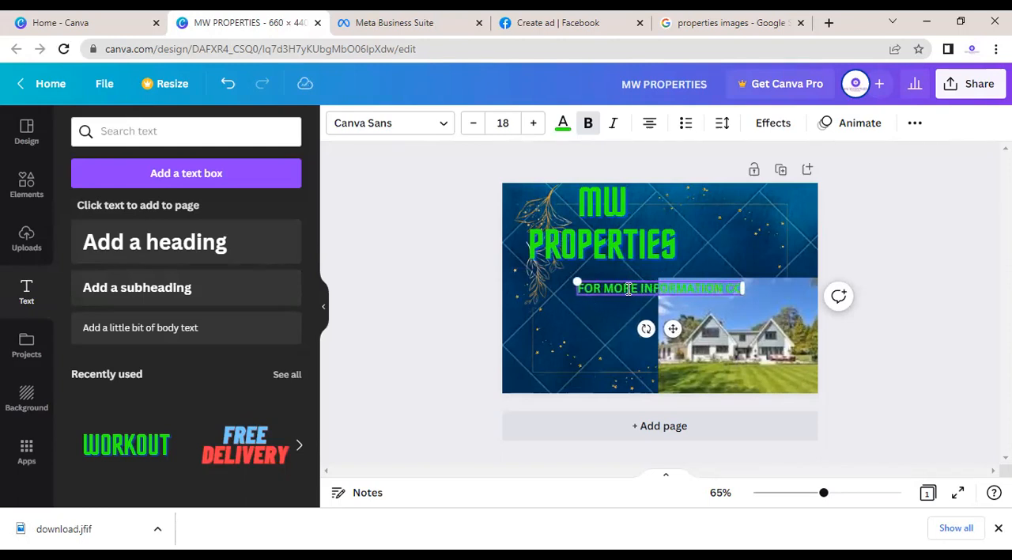
type("N")
type("TACT M")
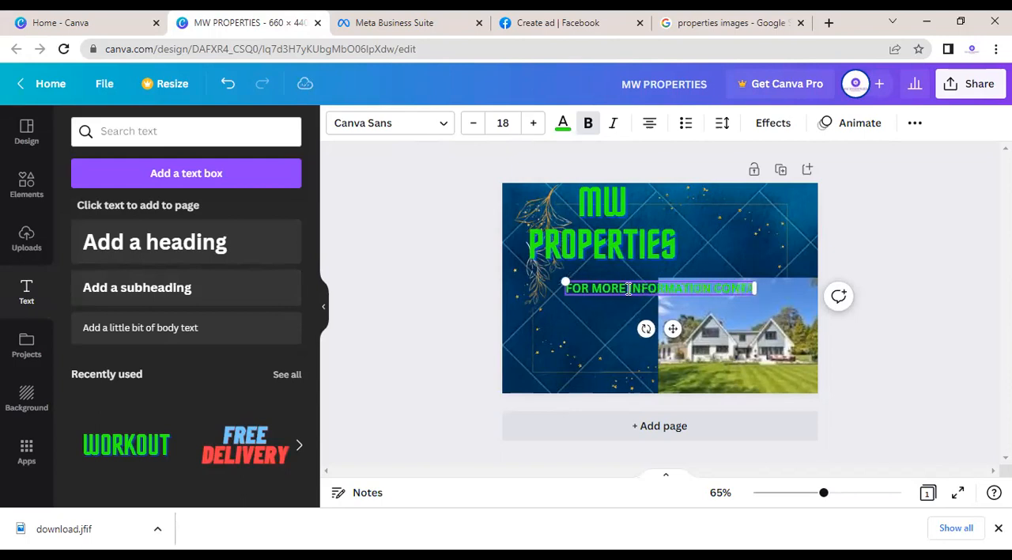
type("E")
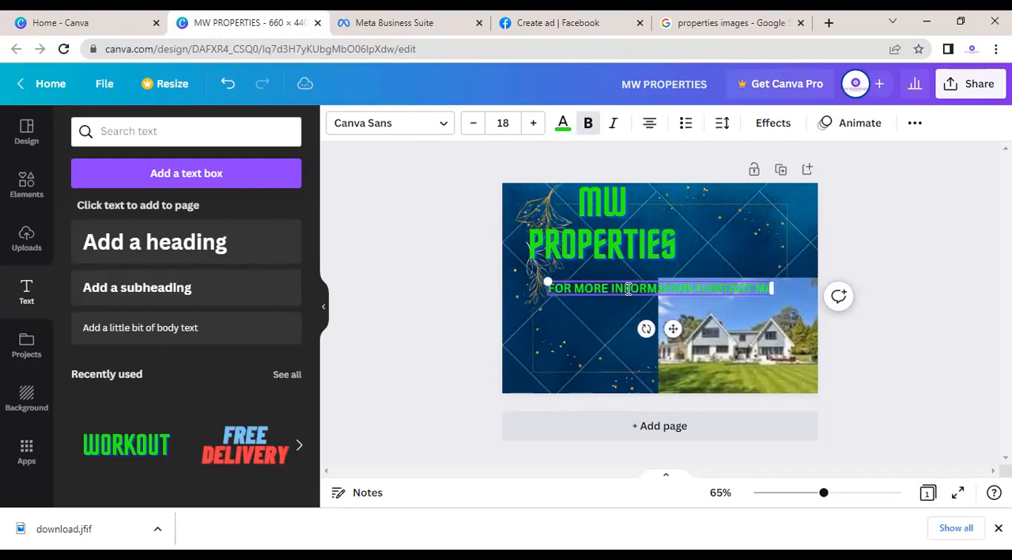
Step: Reduce the contact line's font size to 14.4 and move it to the design's upper-right area
left_click_drag(676, 331, 614, 345)
left_click_drag(487, 298, 534, 298)
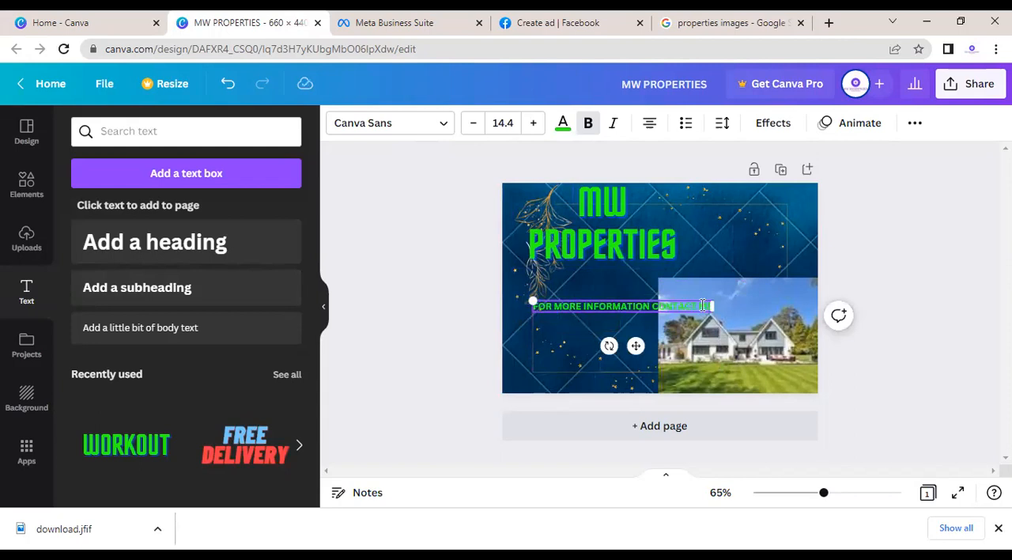
left_click_drag(674, 302, 756, 237)
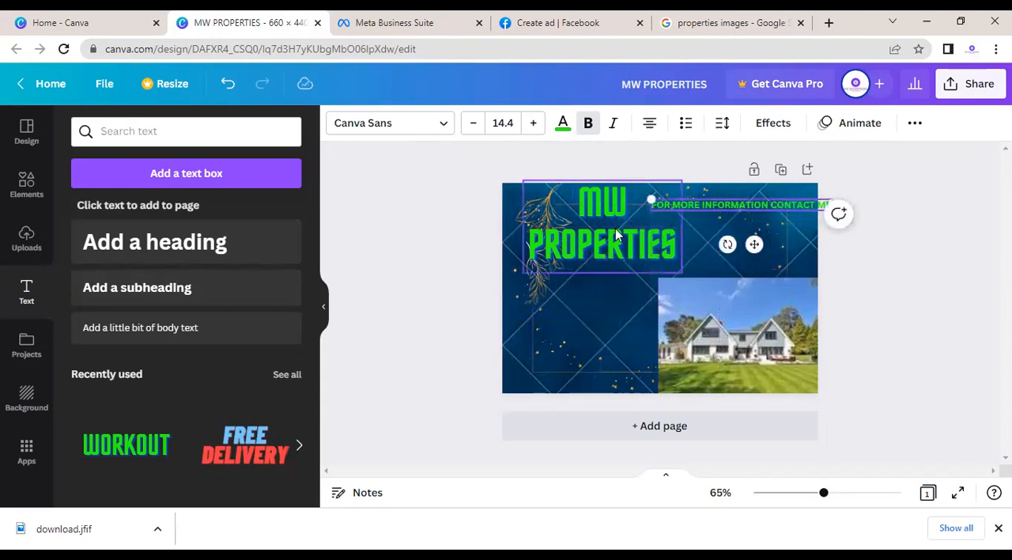
Step: Move the MW PROPERTIES title to the design's lower-left area beside the house photo, and the contact line to the upper middle
left_click_drag(606, 266, 587, 381)
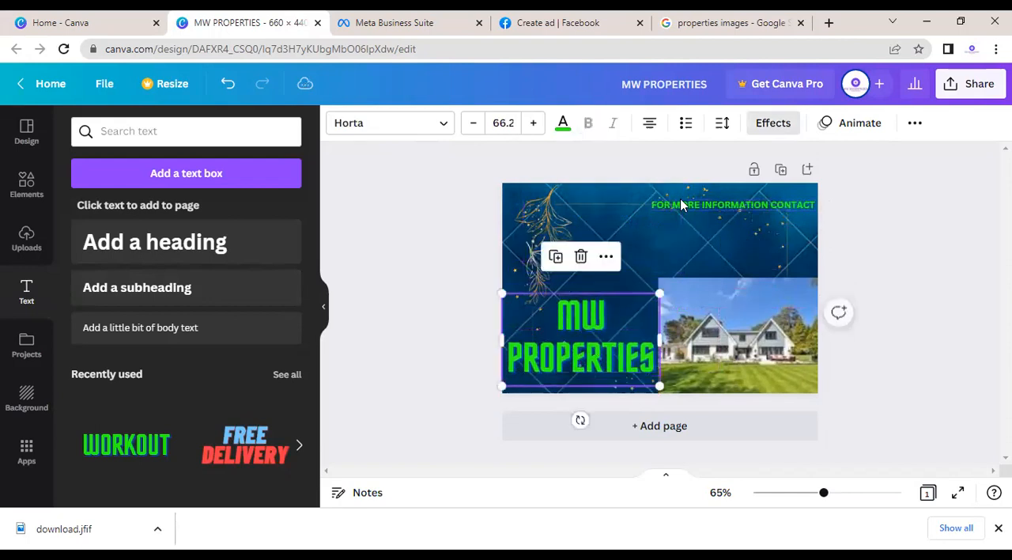
left_click_drag(681, 205, 582, 242)
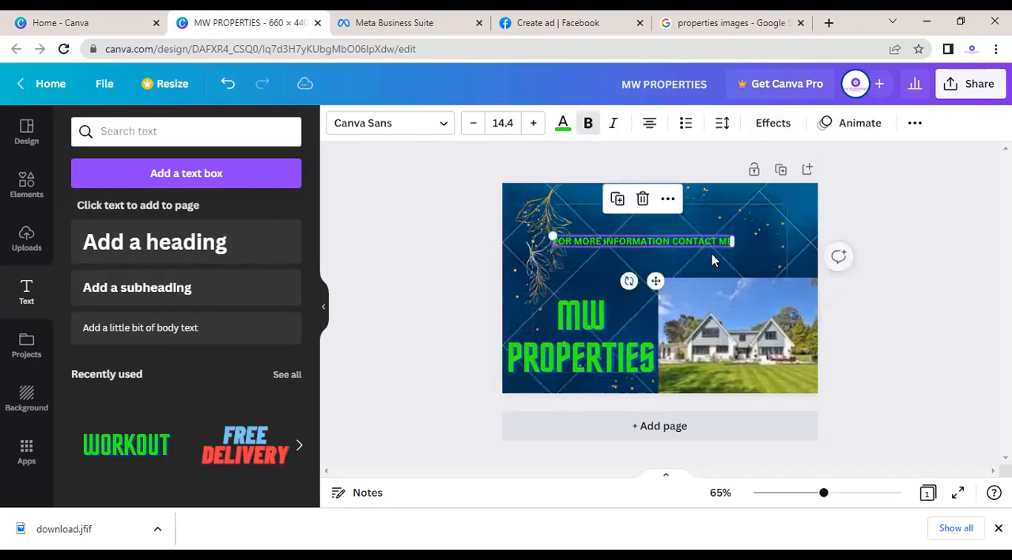
left_click(762, 244)
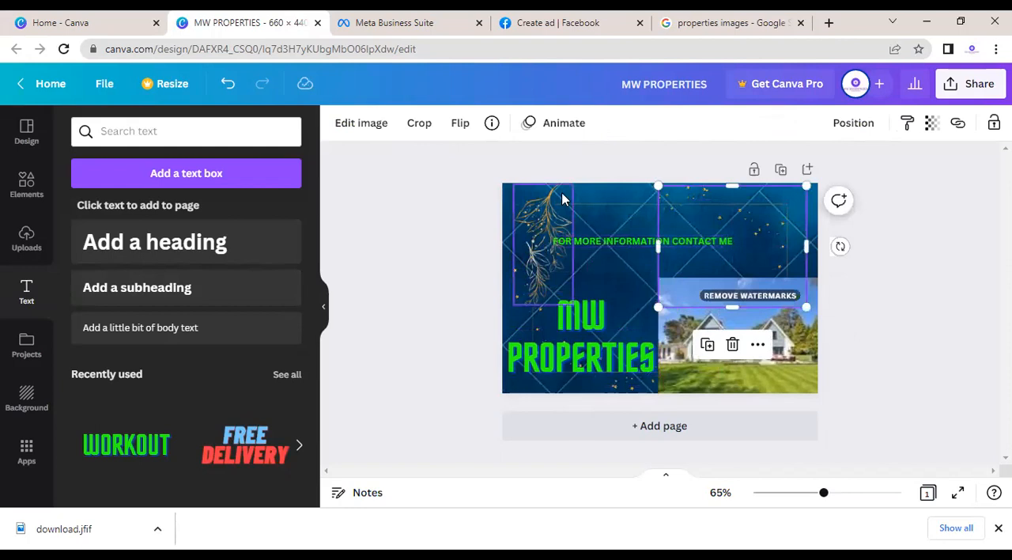
left_click(571, 166)
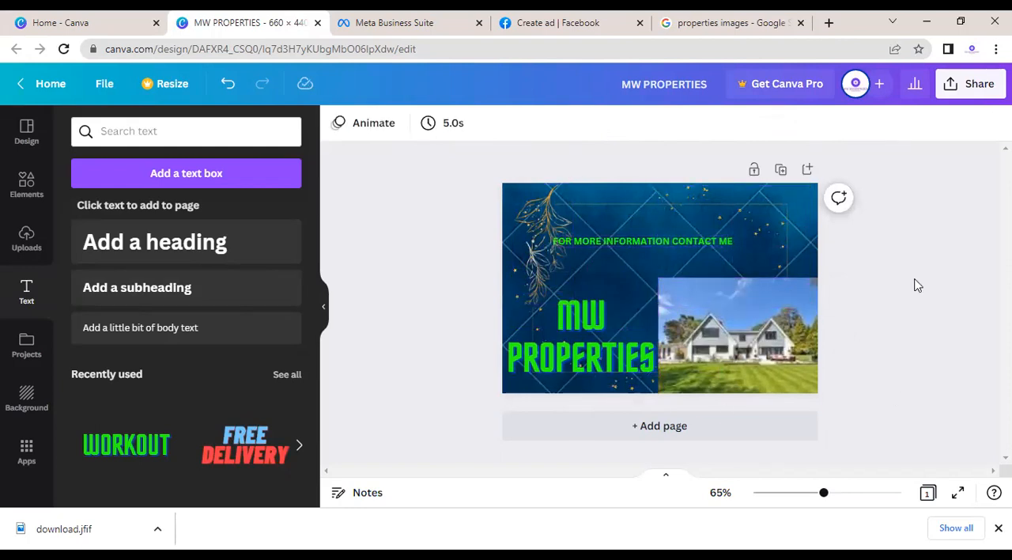
Step: Try to download the design as a PNG file
left_click(971, 83)
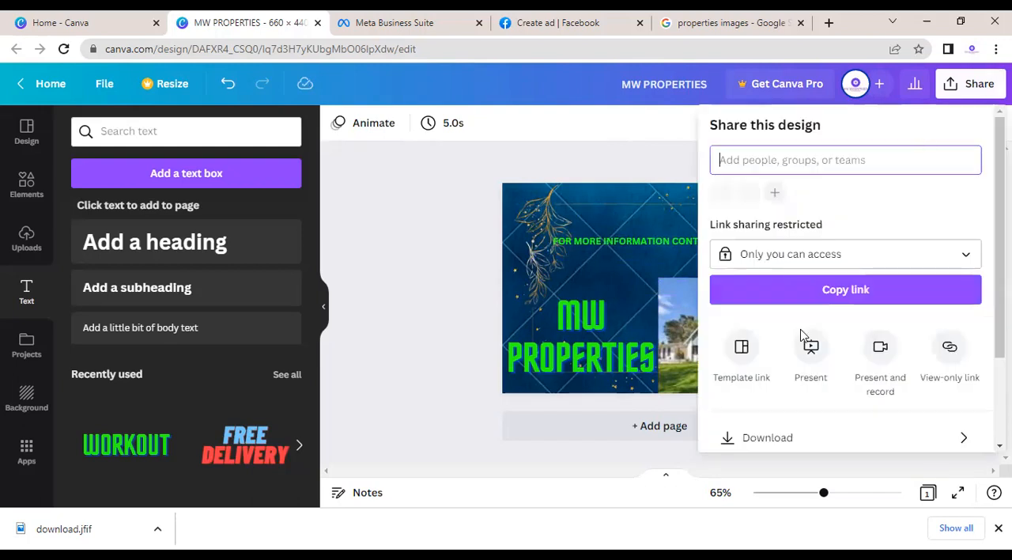
left_click(769, 440)
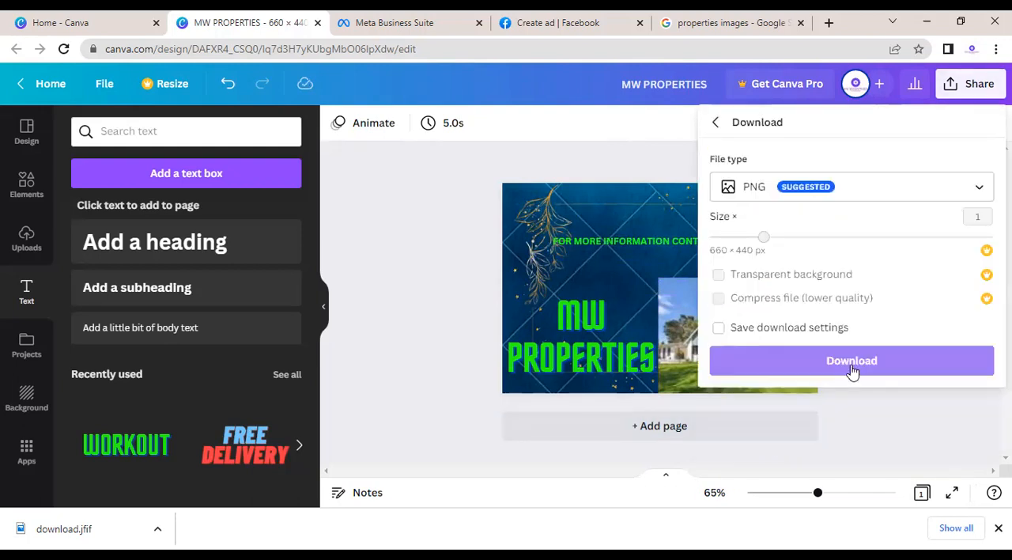
left_click(851, 362)
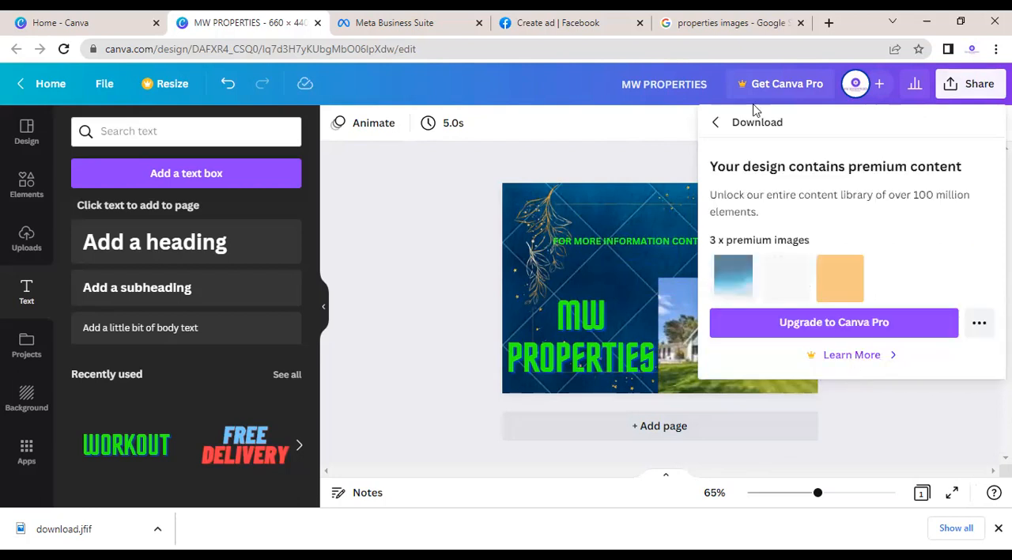
left_click(719, 123)
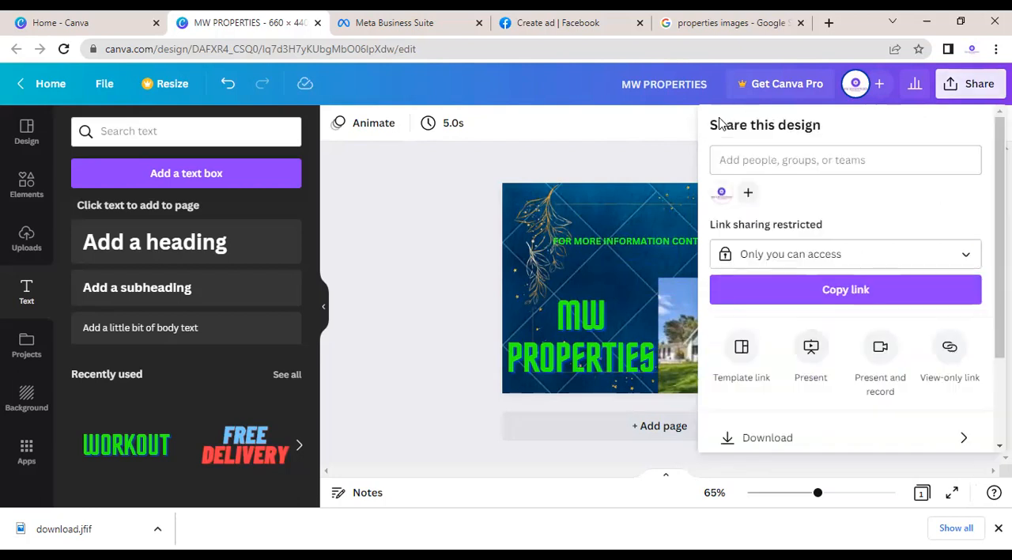
left_click(642, 166)
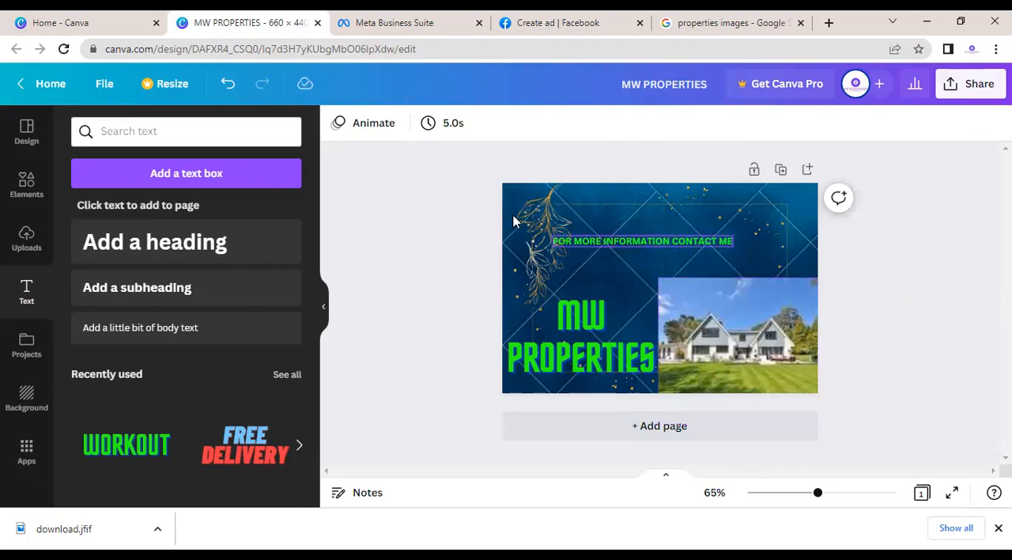
Step: Replace the design's background with the plain blue gradient
left_click_drag(497, 187, 818, 402)
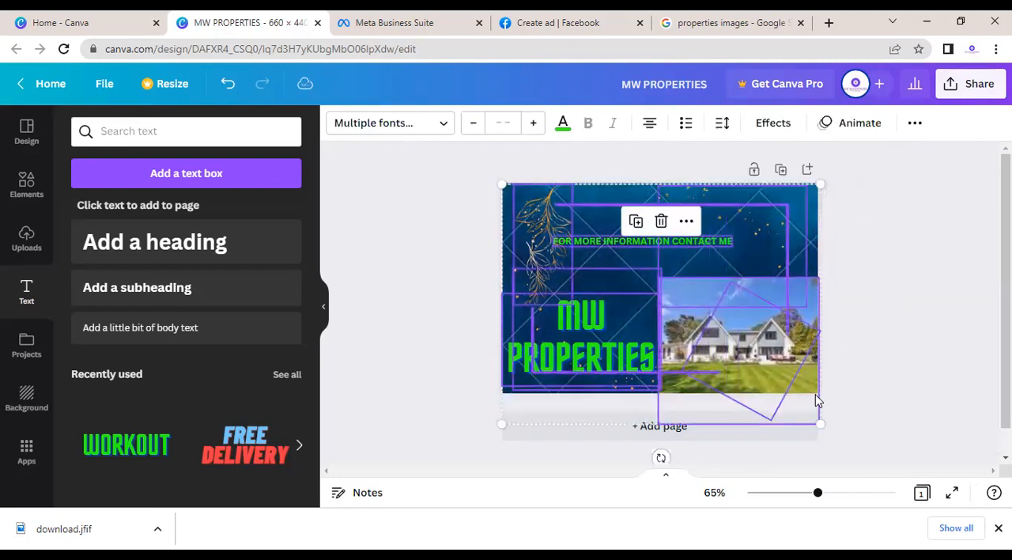
left_click(921, 342)
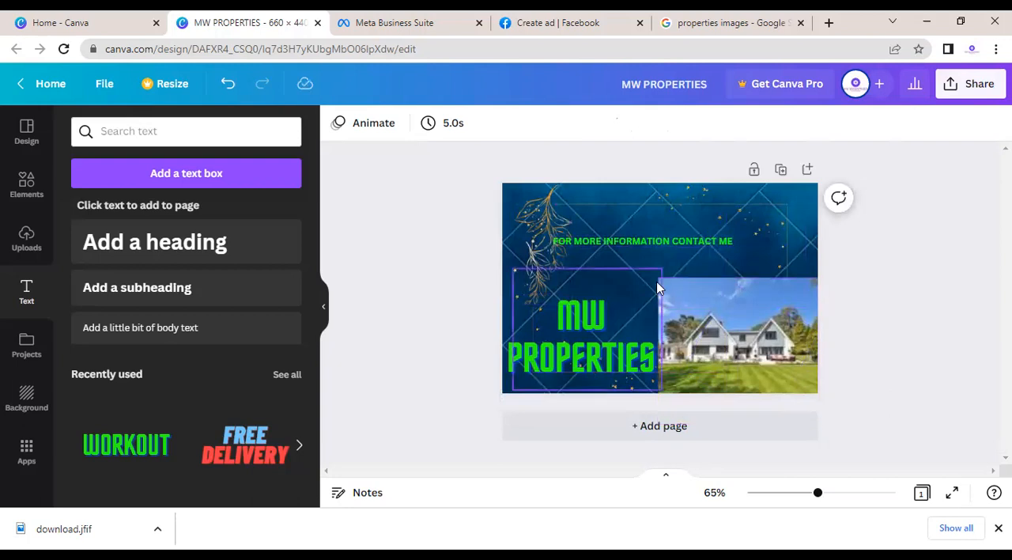
left_click(19, 397)
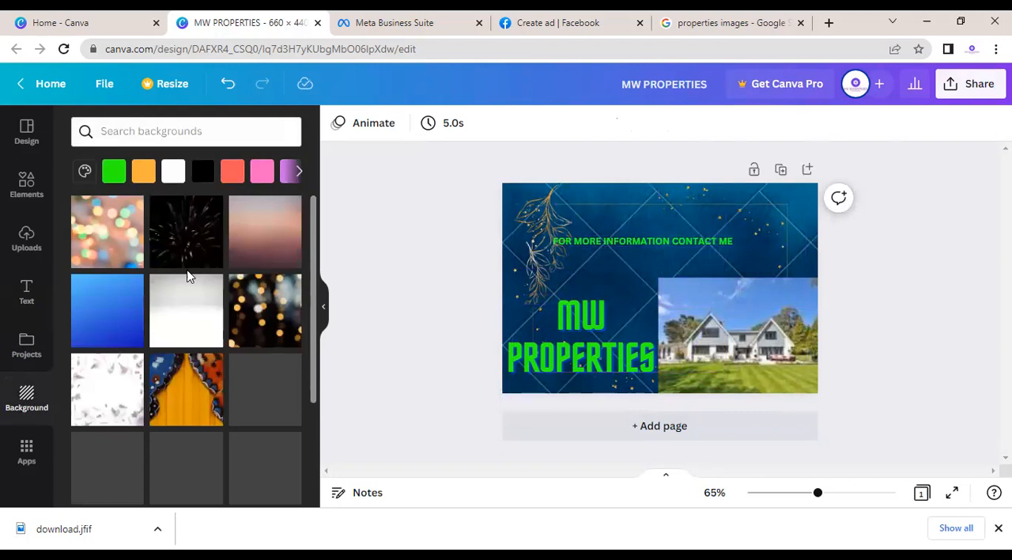
left_click(109, 457)
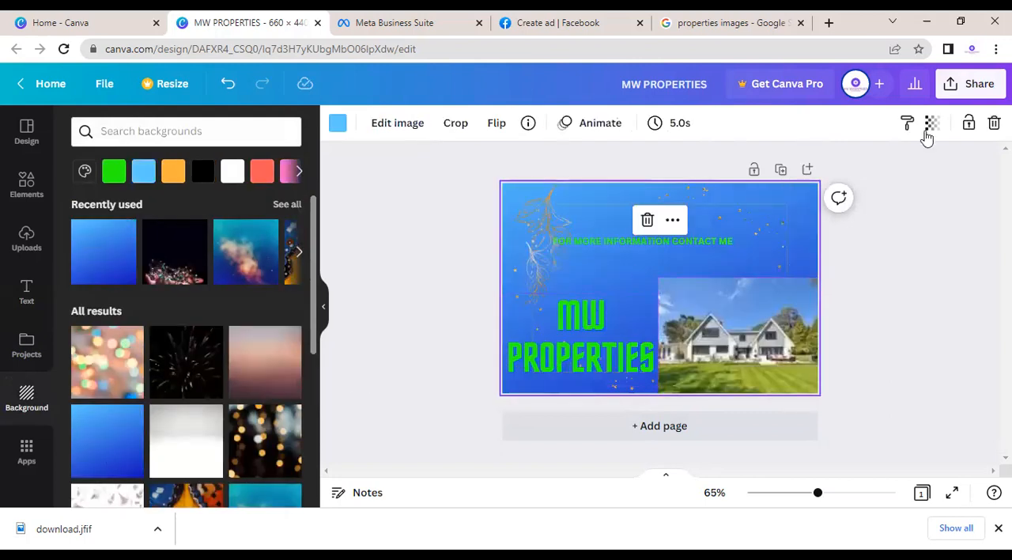
left_click(928, 357)
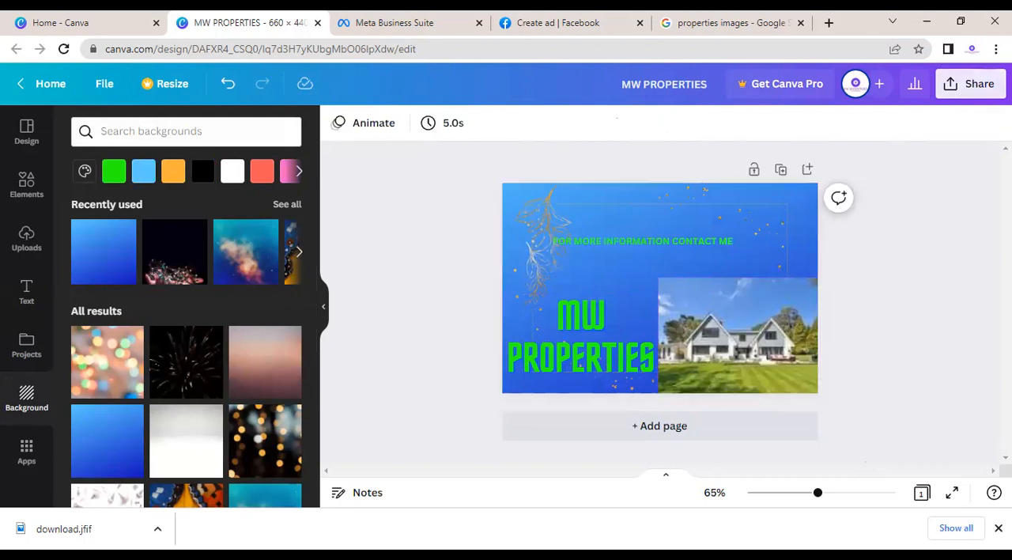
Step: Try again to download the design as a PNG with the blue gradient background
left_click(969, 83)
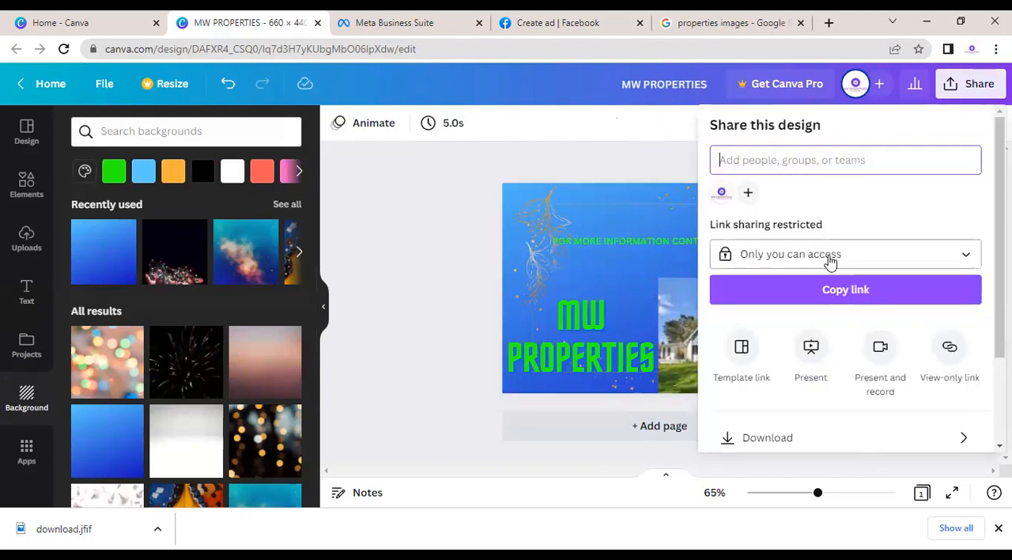
left_click(764, 446)
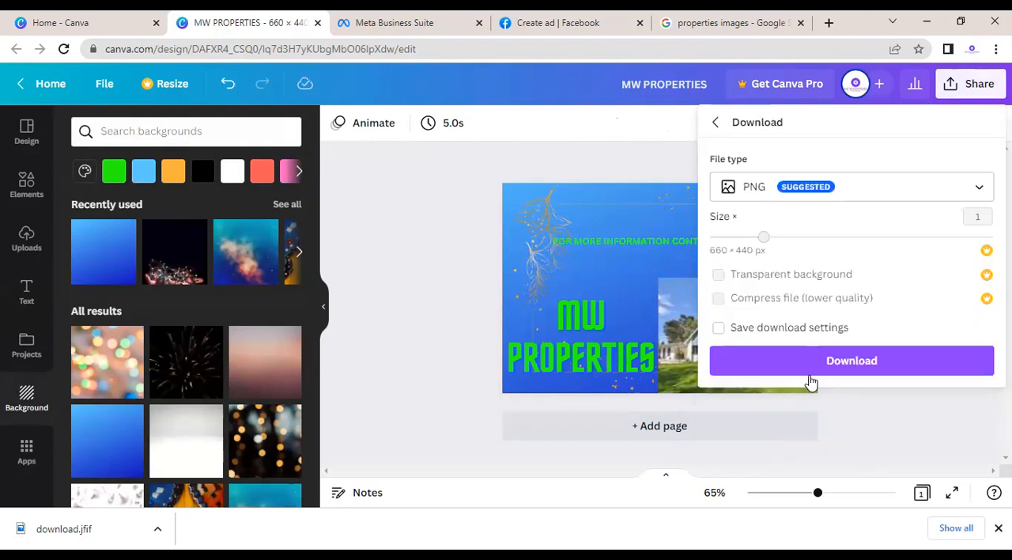
left_click(833, 360)
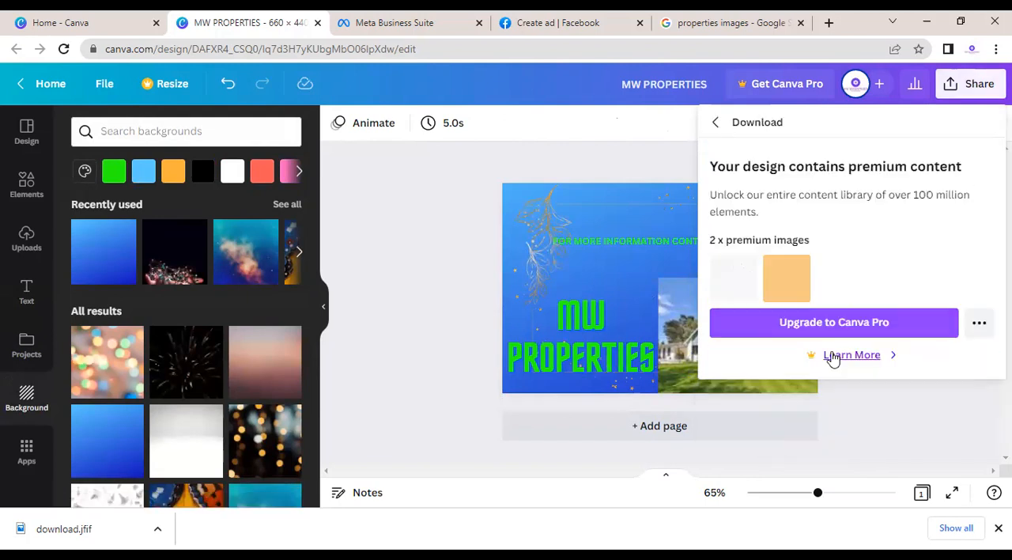
left_click(711, 125)
left_click(410, 270)
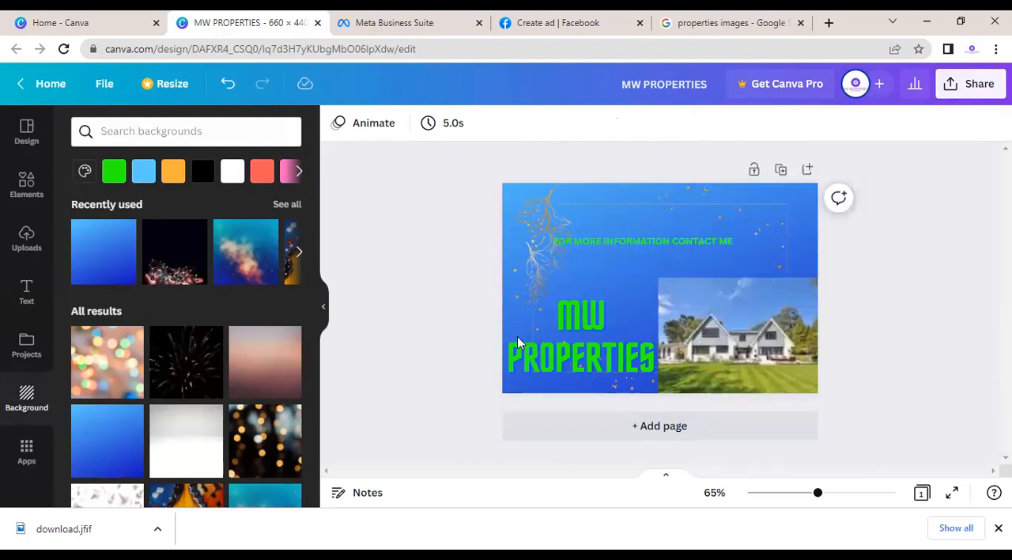
Step: Reposition the MW PROPERTIES title slightly higher beside the house photo, against the design's left edge
left_click_drag(649, 374, 581, 413)
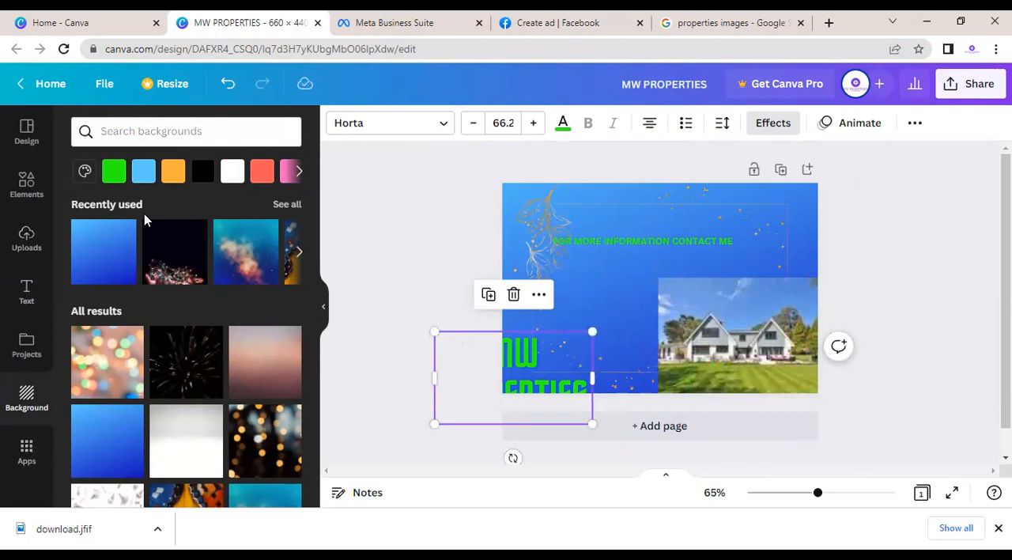
left_click(27, 133)
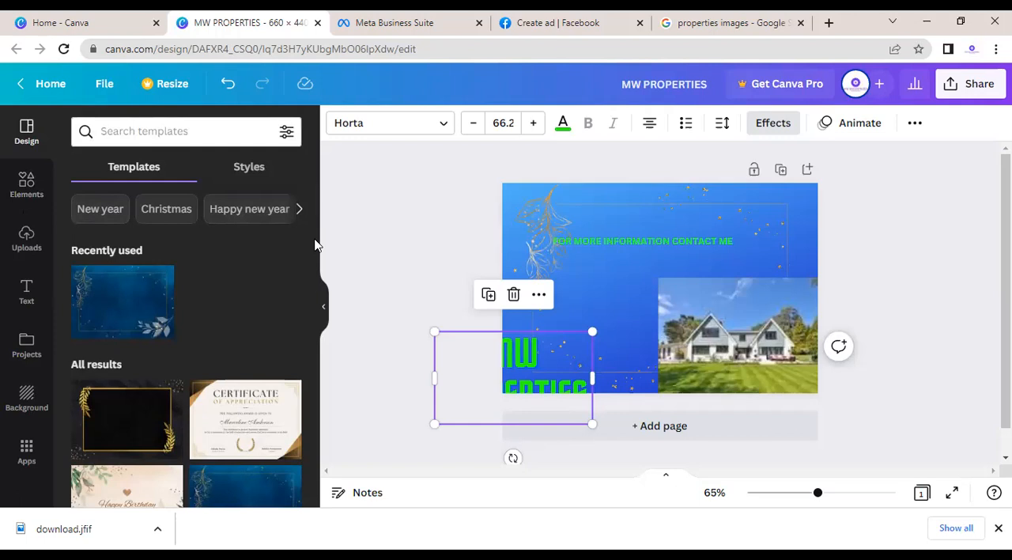
left_click_drag(549, 343, 606, 280)
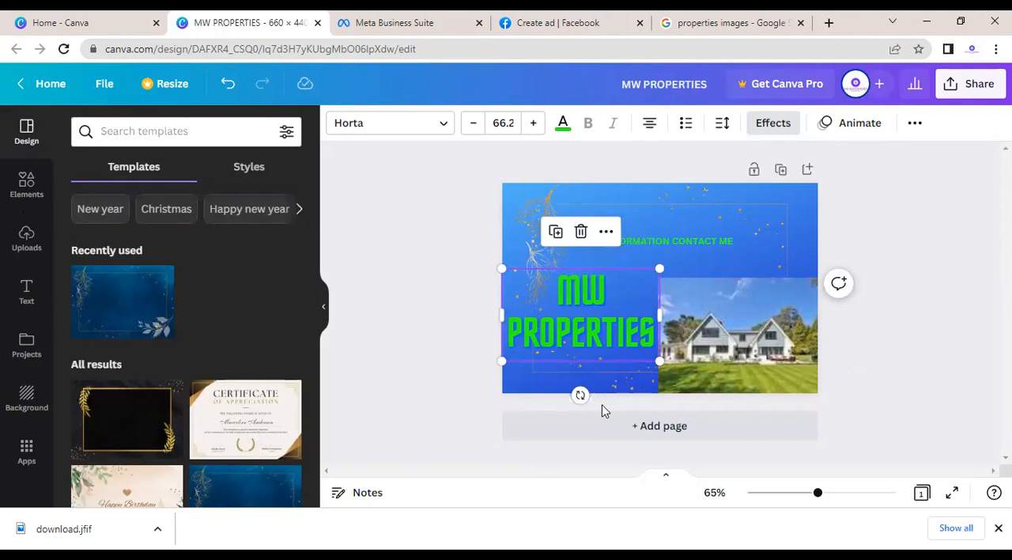
left_click(405, 384)
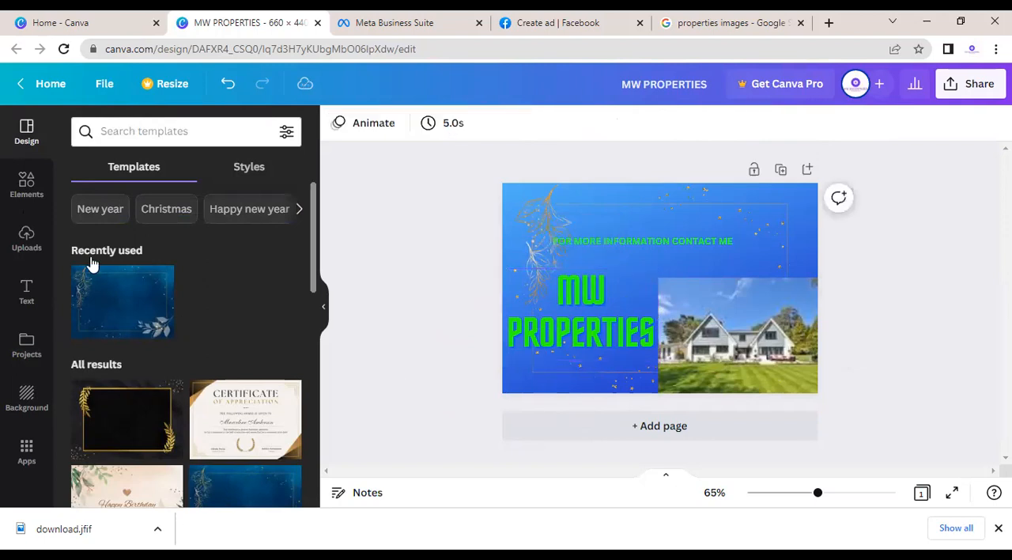
Step: Leave the current design for the home page and look through the additional design types and templates
left_click(33, 89)
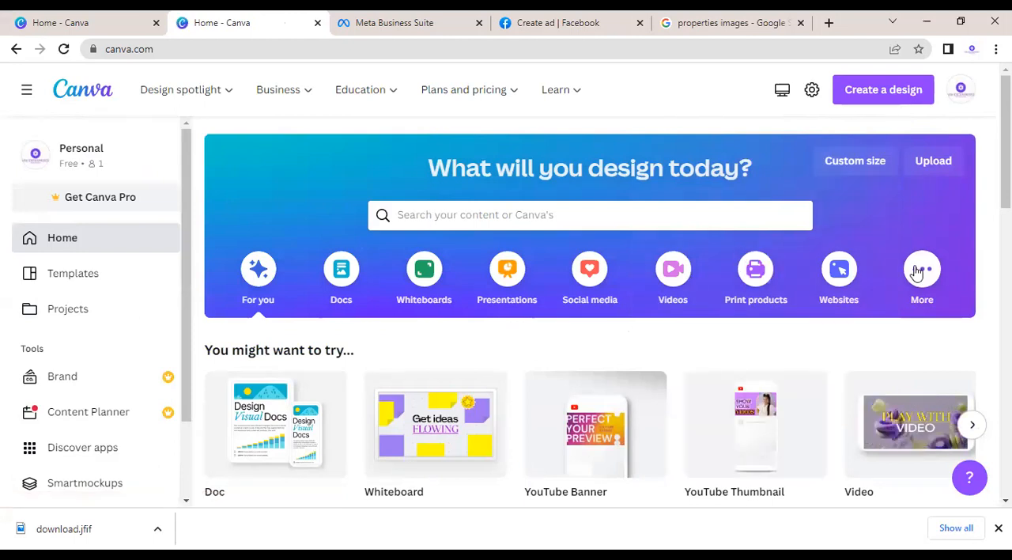
left_click(673, 275)
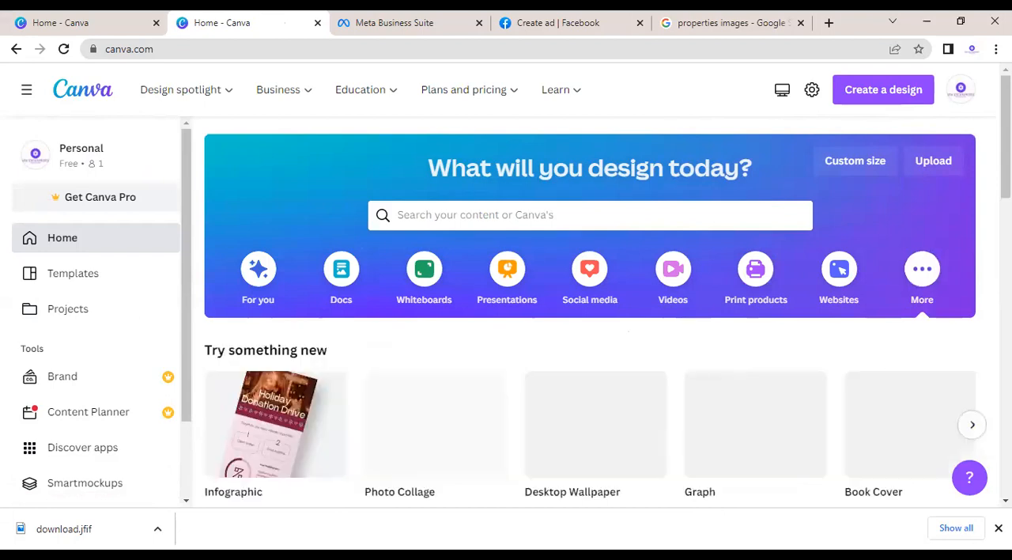
scroll(867, 181, "down", 3)
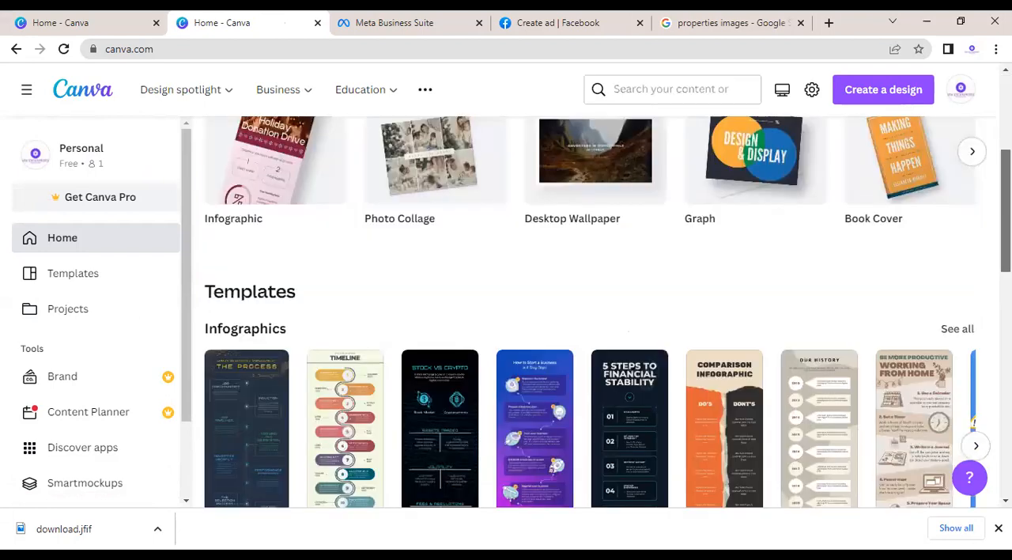
scroll(867, 181, "up", 3)
Step: Create a new custom-size design of 660 × 440 px and close the home page it was started from
left_click(836, 162)
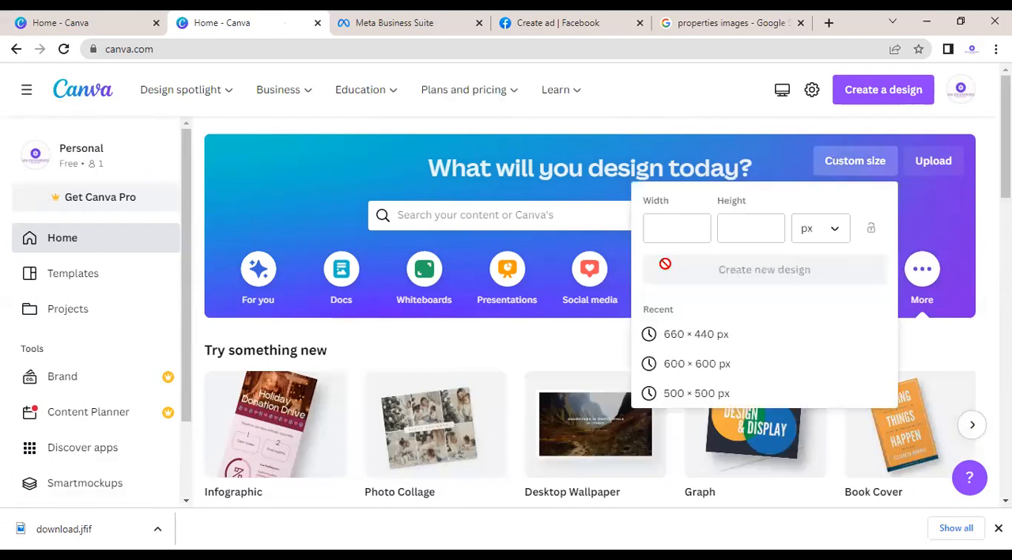
left_click(666, 240)
type("66")
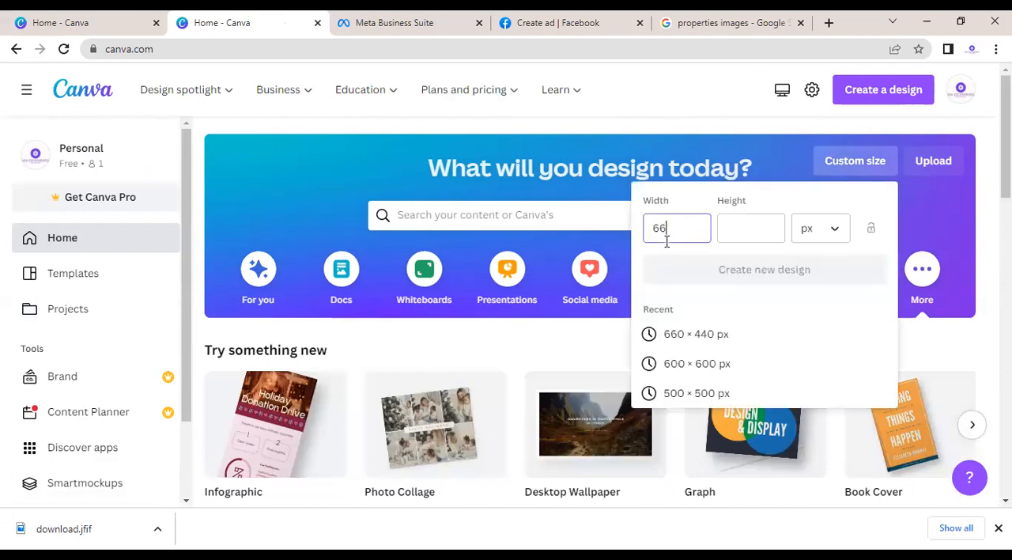
type("0")
left_click(745, 230)
type("44")
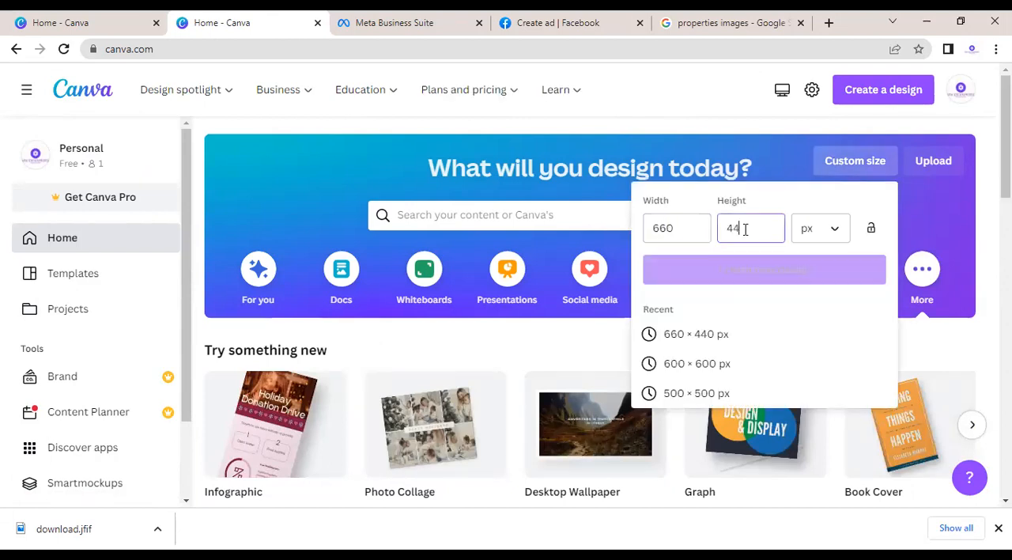
type("0")
left_click(767, 270)
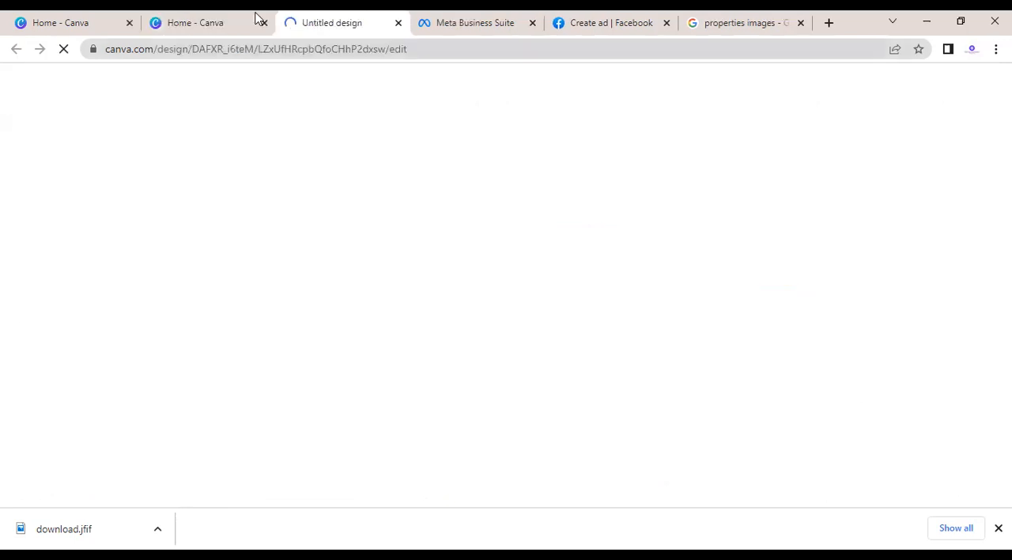
left_click(265, 23)
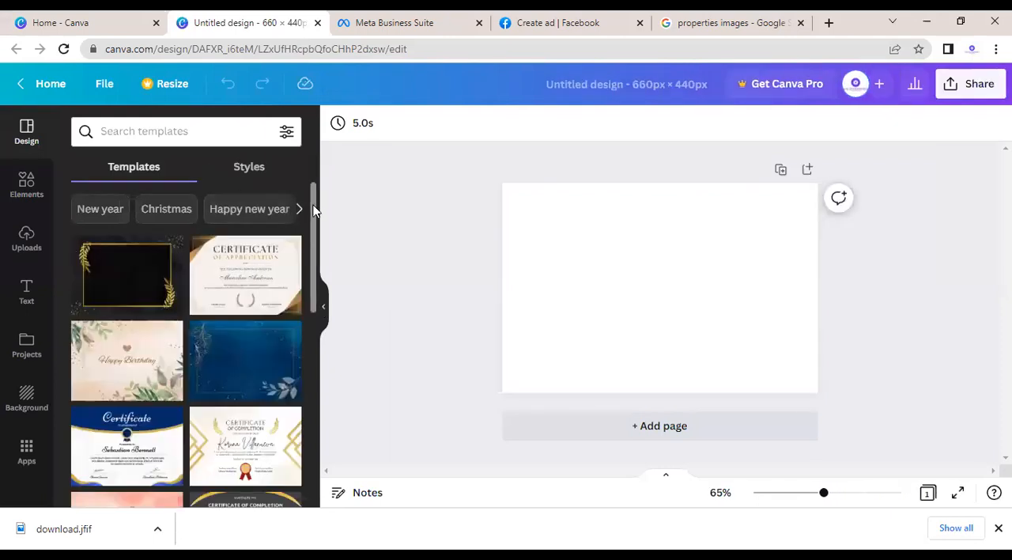
Step: Search the templates for "digital marketing agency" and apply the purple Digital Marketing Expert template to the blank page
scroll(320, 356, "down", 5)
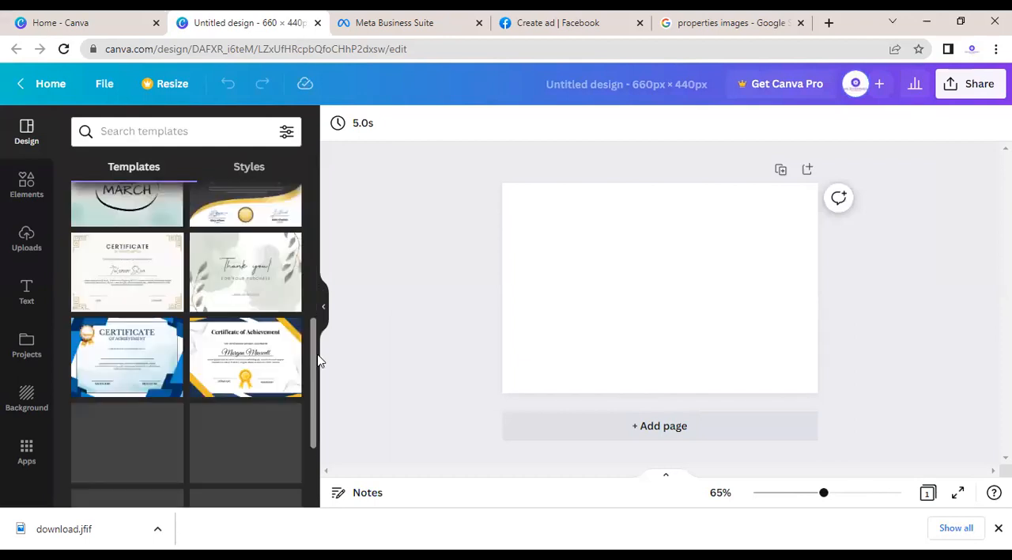
left_click_drag(320, 139, 188, 136)
left_click(189, 132)
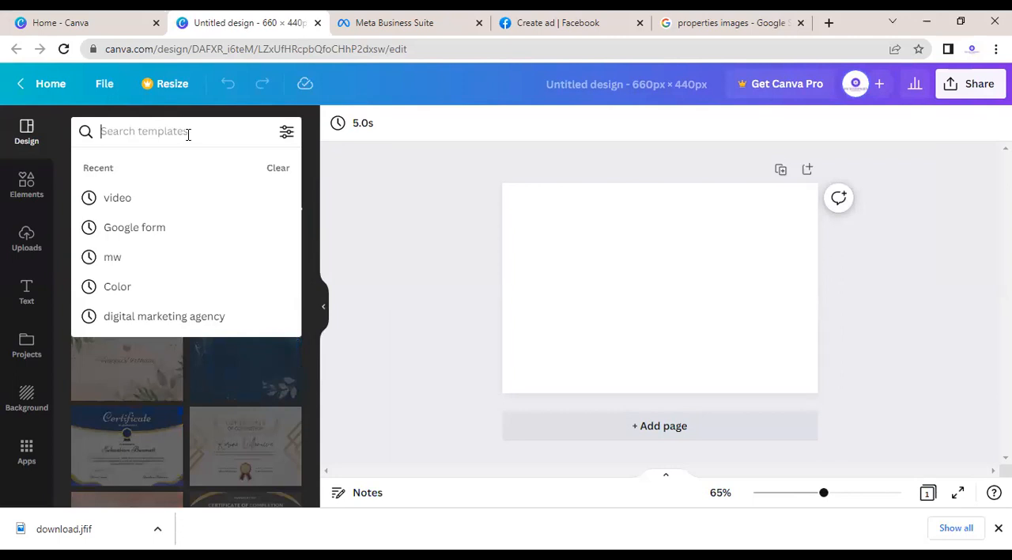
left_click(139, 317)
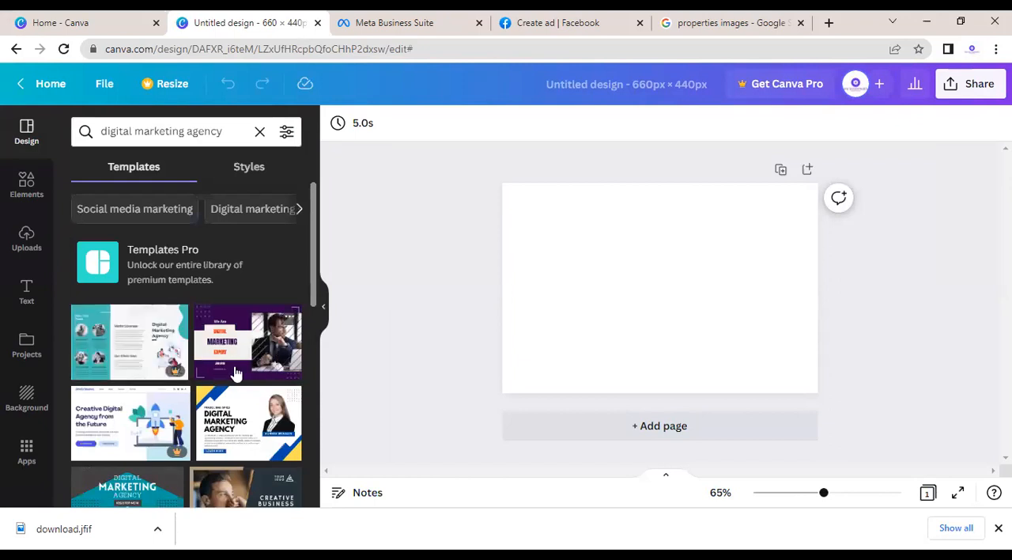
left_click(260, 350)
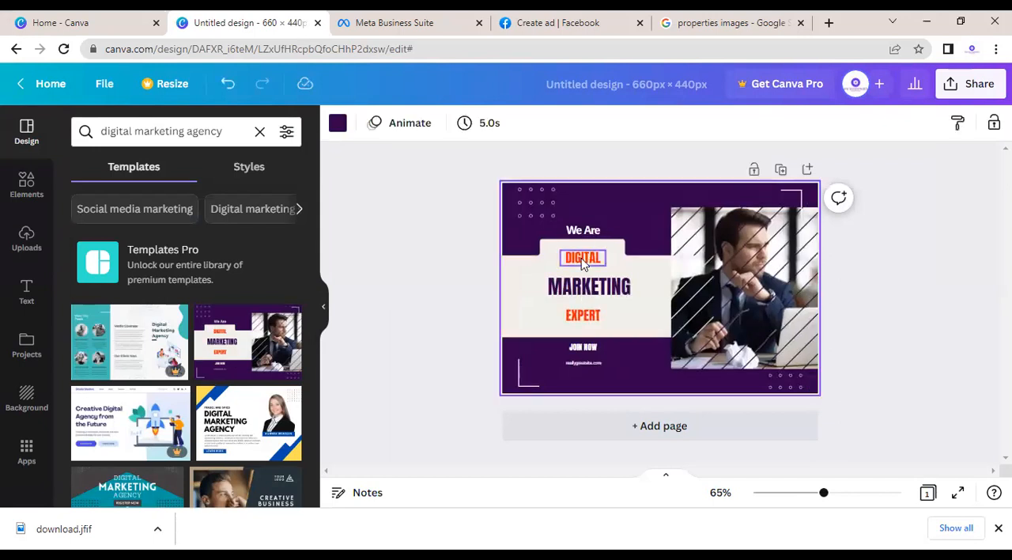
Step: Delete the template's DIGITAL, We Are, EXPERT and MARKETING texts from the cream panel area
left_click(582, 264)
left_click(583, 212)
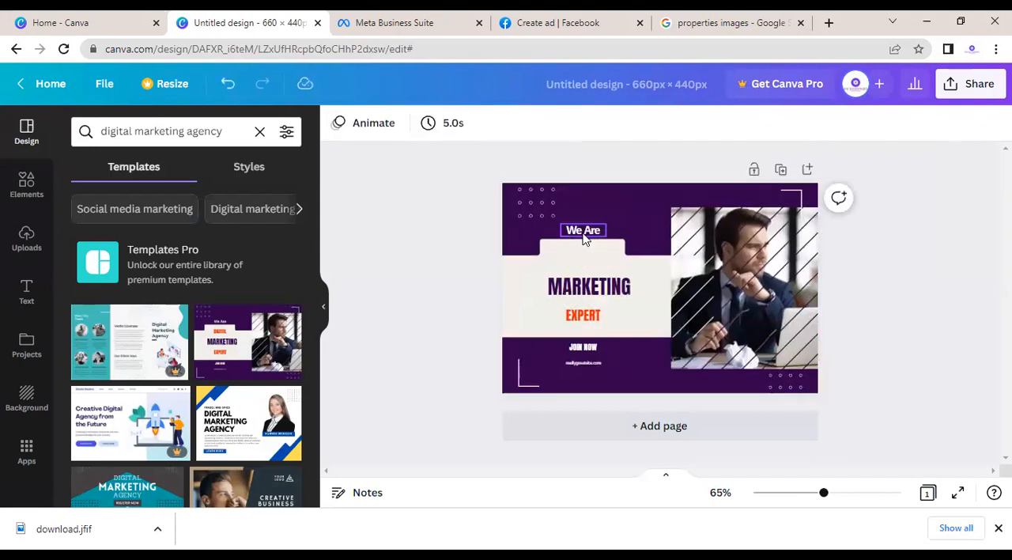
left_click(584, 237)
left_click(582, 195)
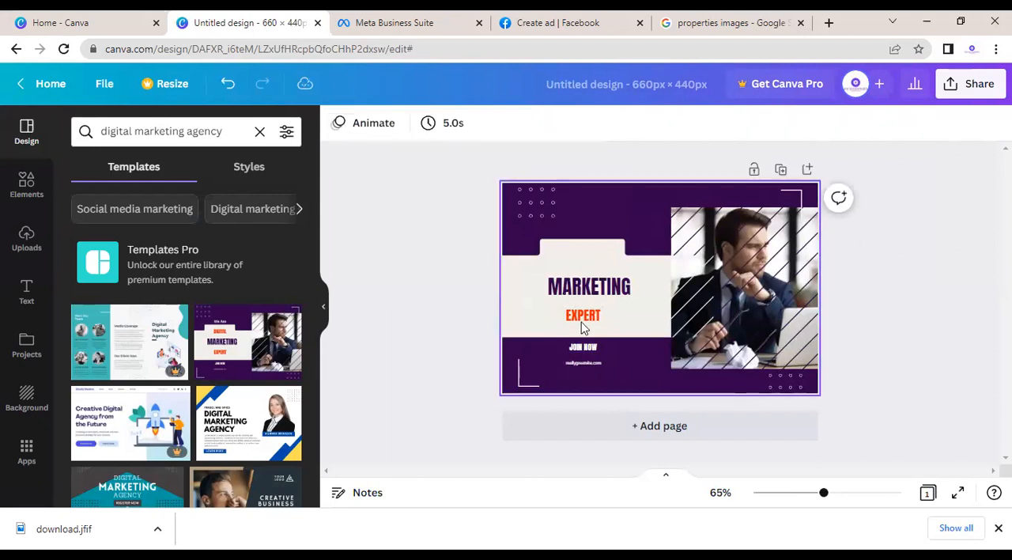
left_click(583, 316)
left_click(582, 271)
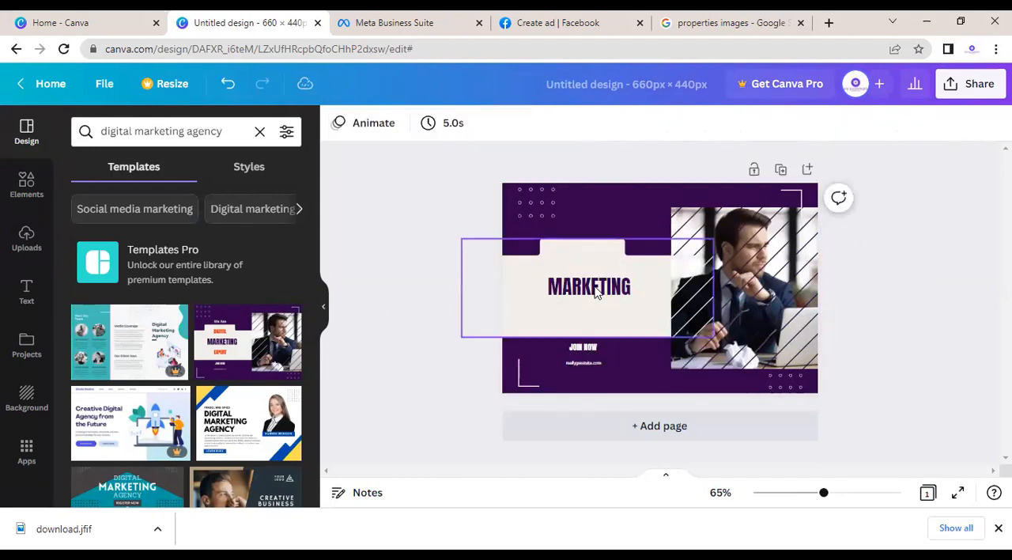
left_click(597, 286)
left_click(591, 240)
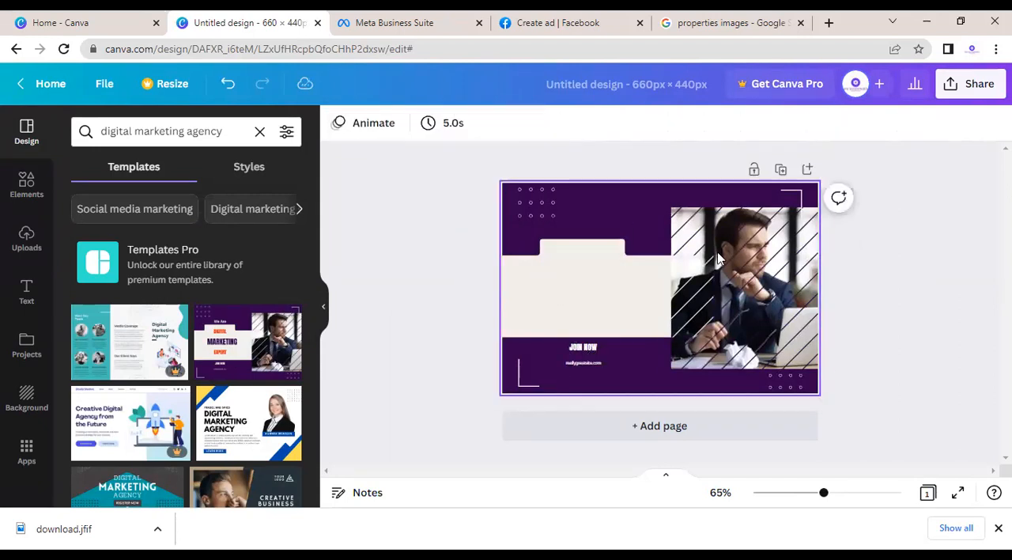
Step: Remove the businessman photo from the template's striped picture frame
left_click(726, 230)
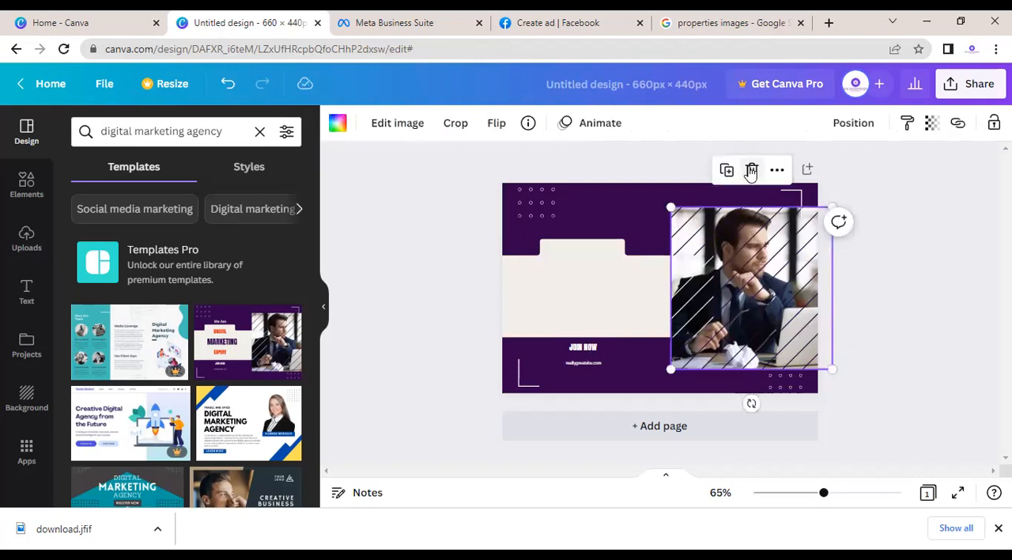
left_click(751, 171)
left_click(747, 215)
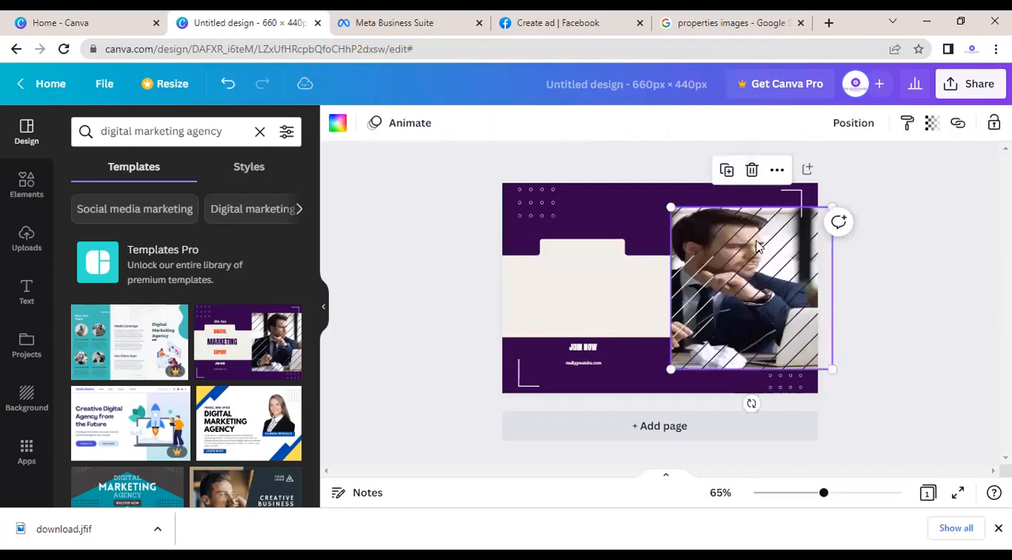
left_click(395, 282)
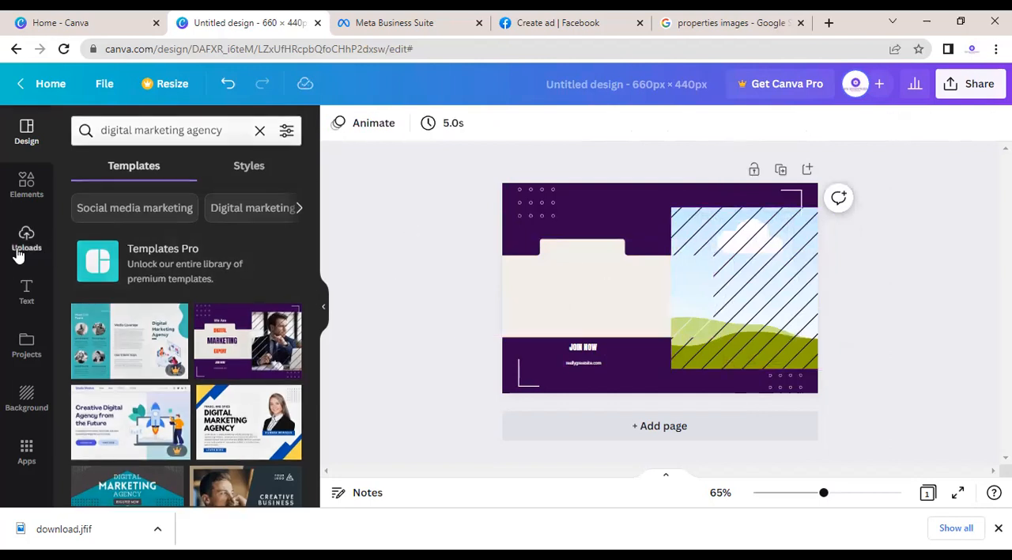
Step: Add the uploaded house photo and stretch it over the empty picture frame to about 330 × 399
left_click(18, 252)
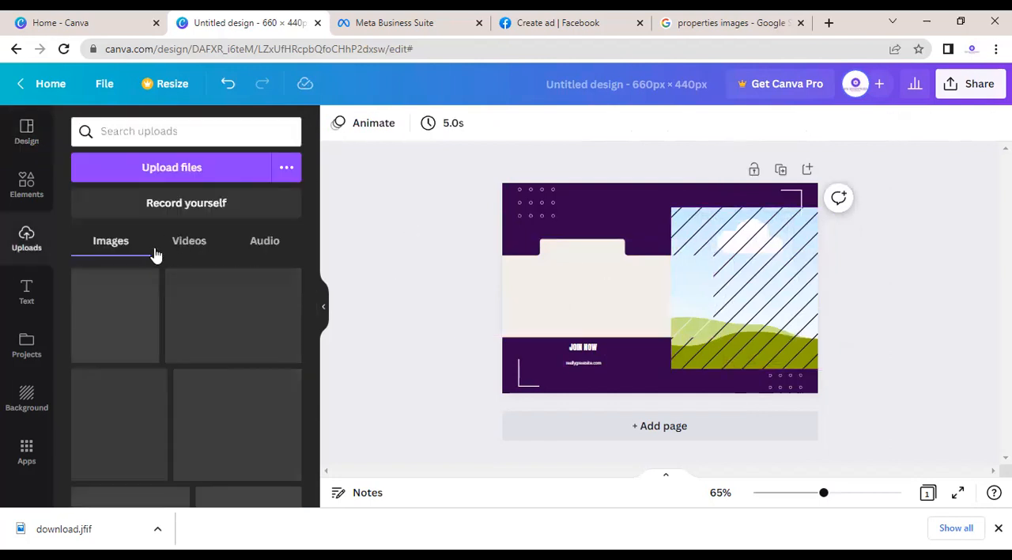
left_click(127, 305)
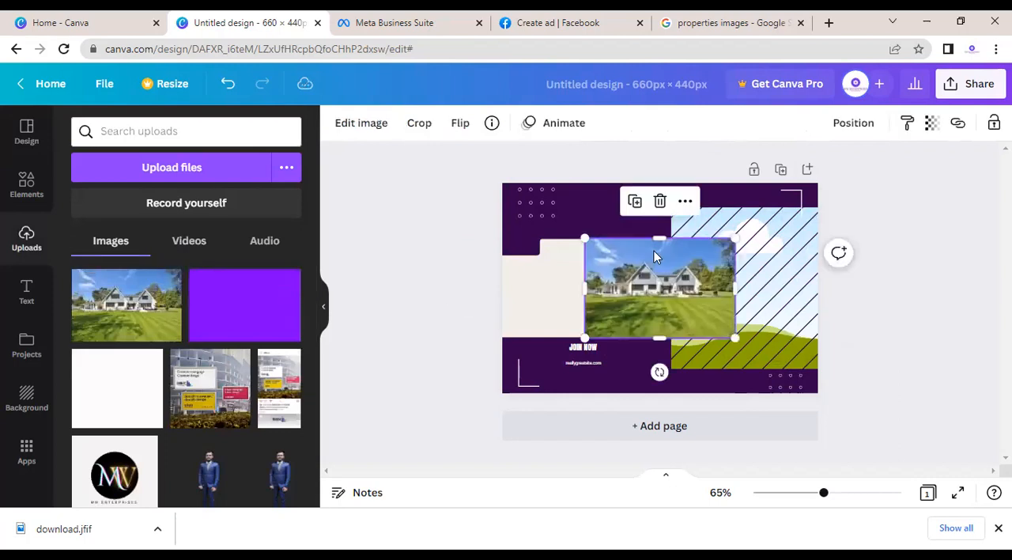
left_click_drag(661, 251, 736, 210)
left_click_drag(734, 294, 751, 388)
left_click_drag(819, 298, 820, 296)
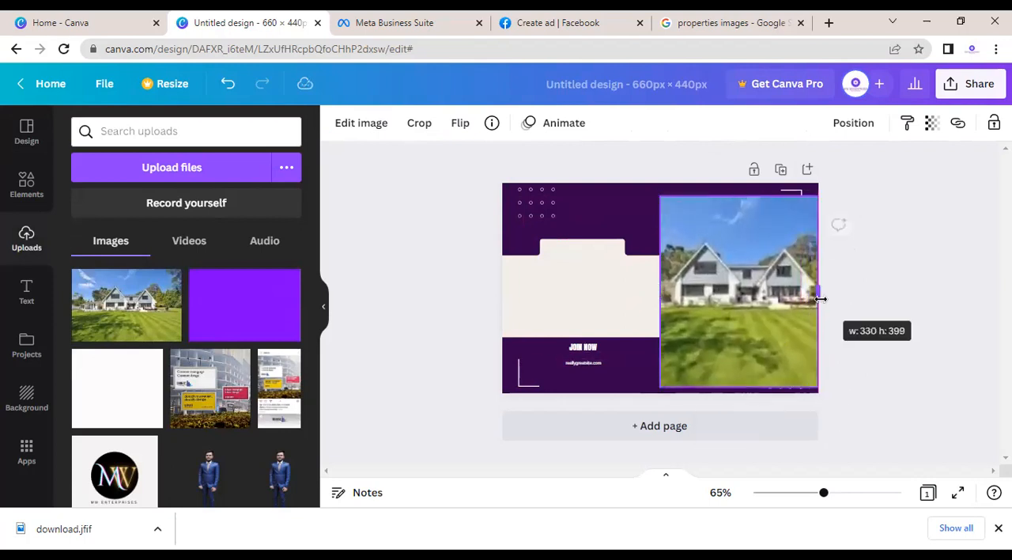
left_click(890, 267)
Step: Add the green WORKOUT text style to the page and replace its wording with MW PROPERTIES
left_click(588, 292)
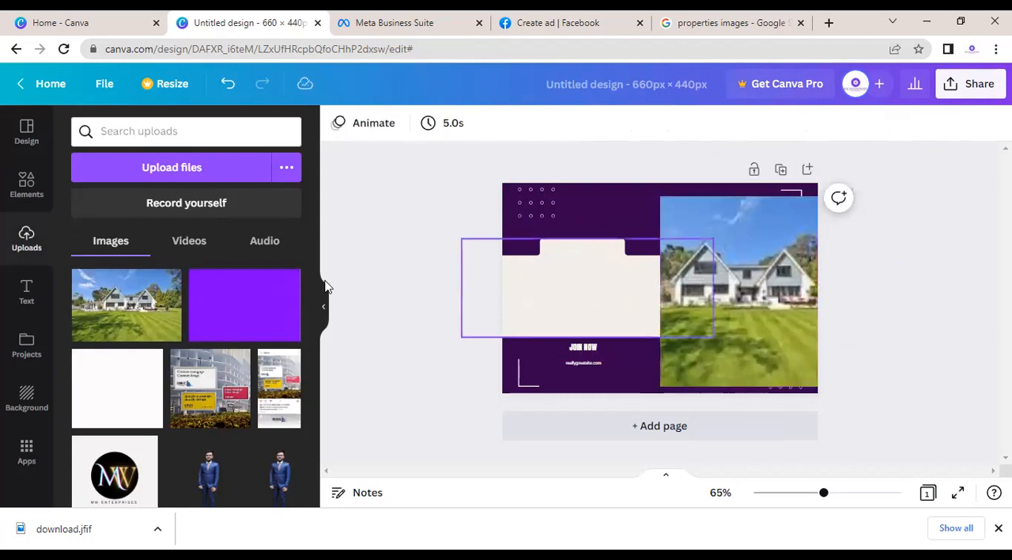
left_click(26, 297)
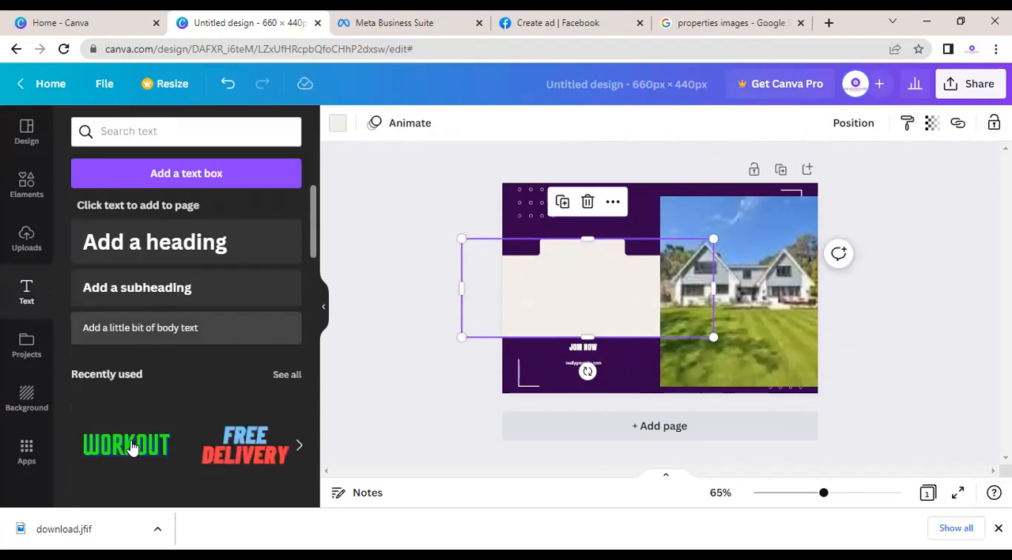
left_click_drag(576, 352, 576, 342)
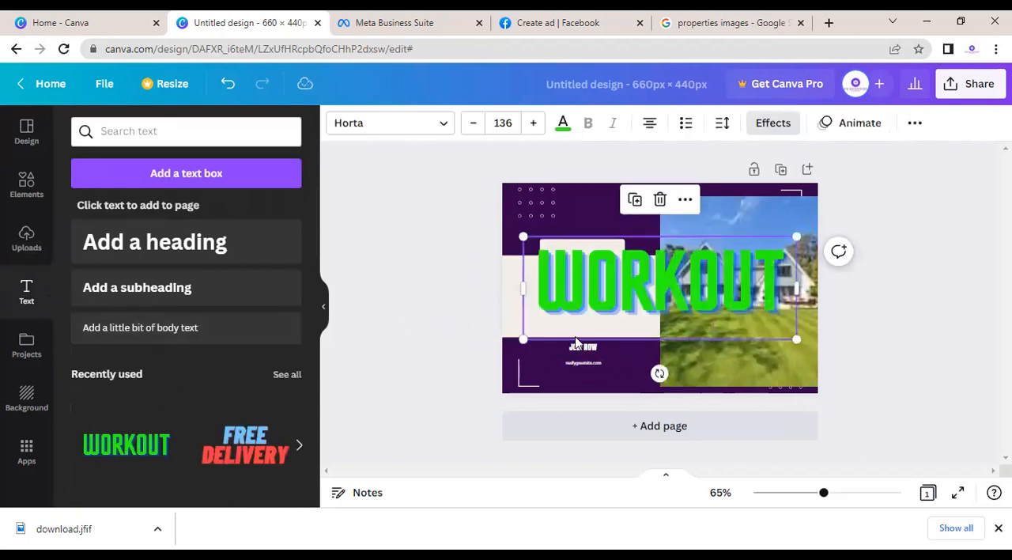
left_click(783, 277)
key("BackSpace")
key("BackSpace")
key("BackSpace")
key("BackSpace")
key("BackSpace")
key("BackSpace")
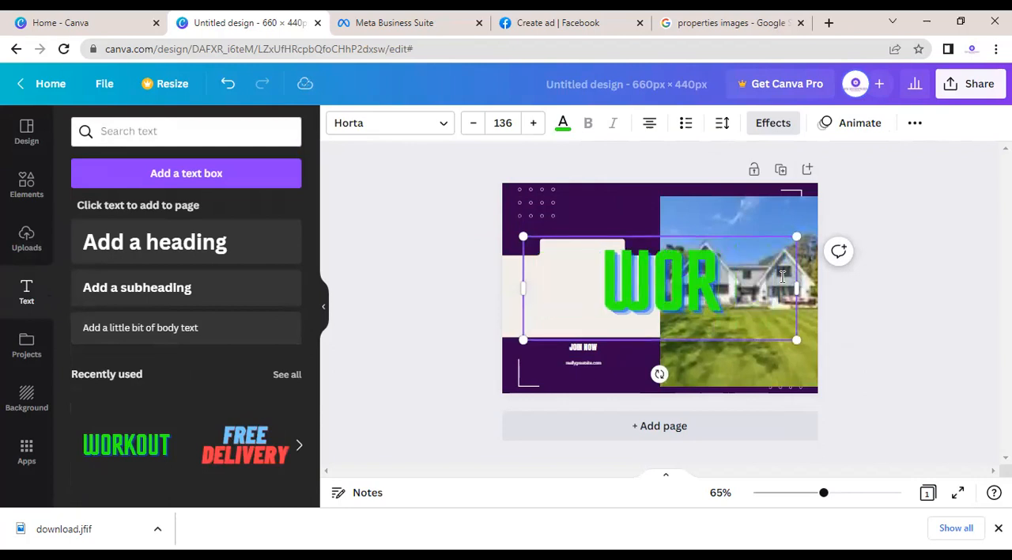
left_click(635, 278)
type("MW")
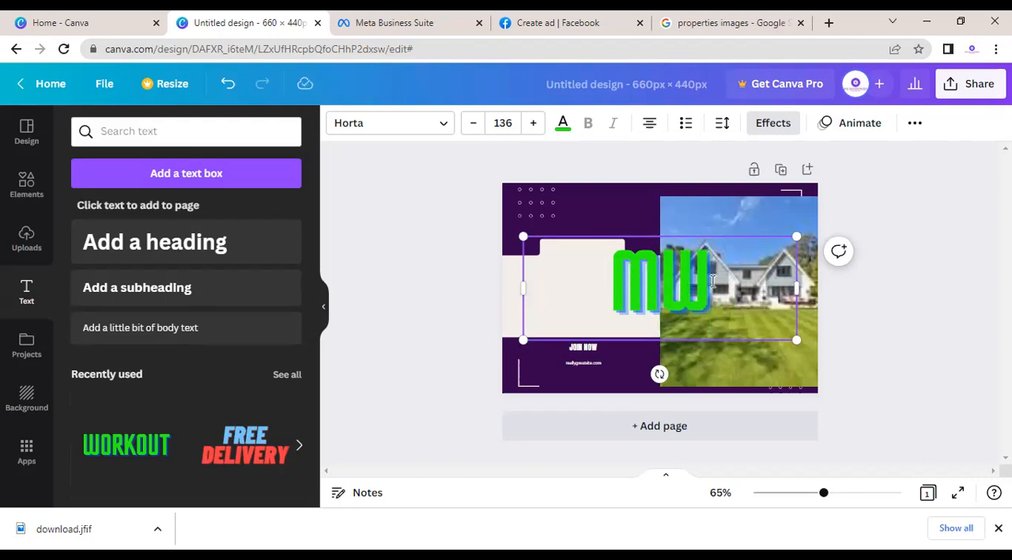
type(" PROPERTIES")
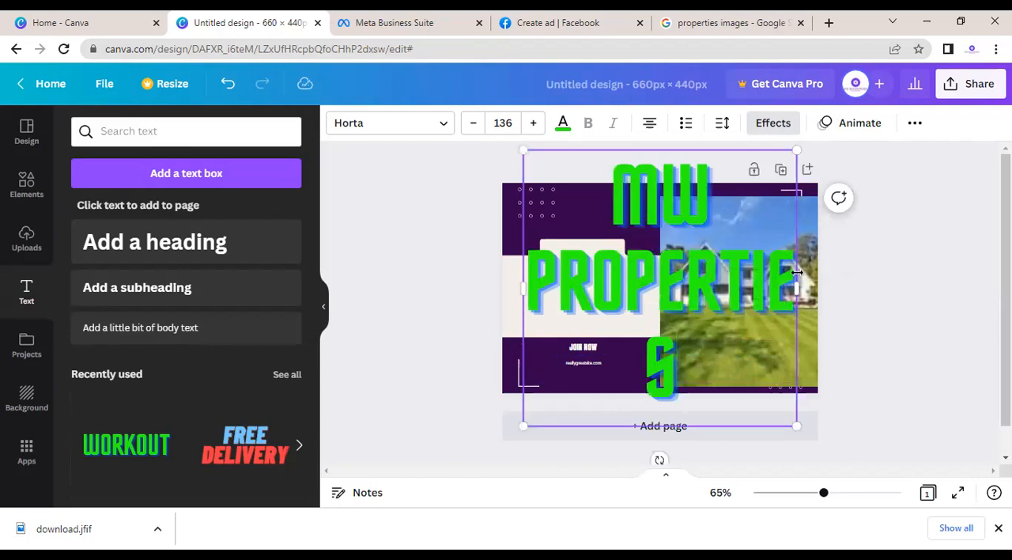
Step: Shrink the MW PROPERTIES title to font size 54.9 on two lines and place it on the cream panel beside the house photo
left_click_drag(763, 349, 743, 356)
left_click_drag(785, 266, 791, 264)
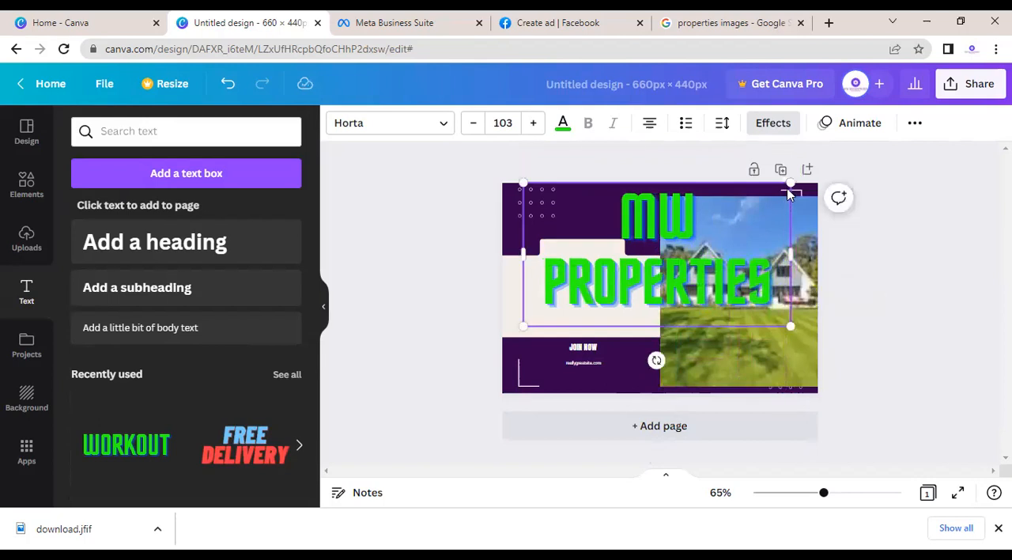
left_click_drag(789, 183, 667, 249)
left_click_drag(619, 291, 614, 293)
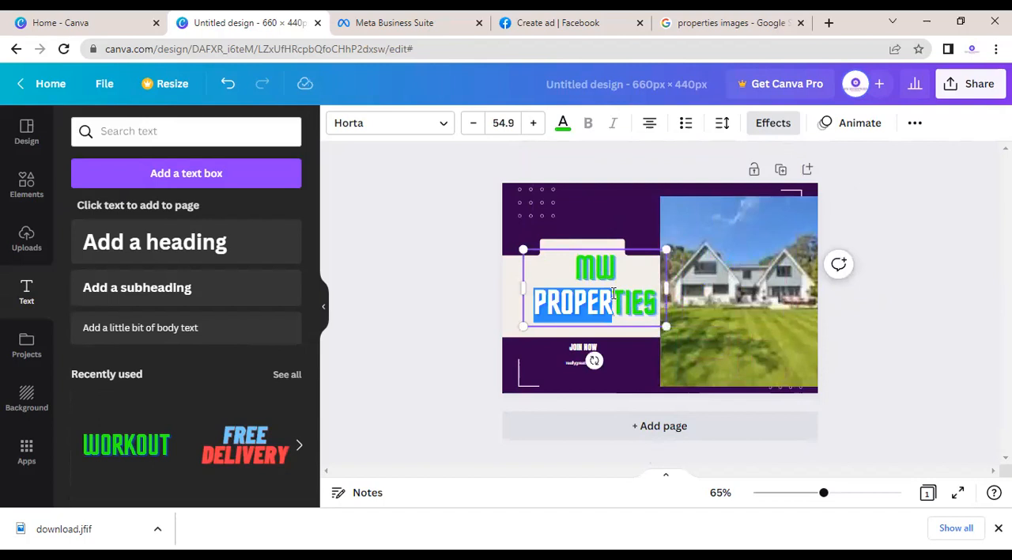
left_click(610, 208)
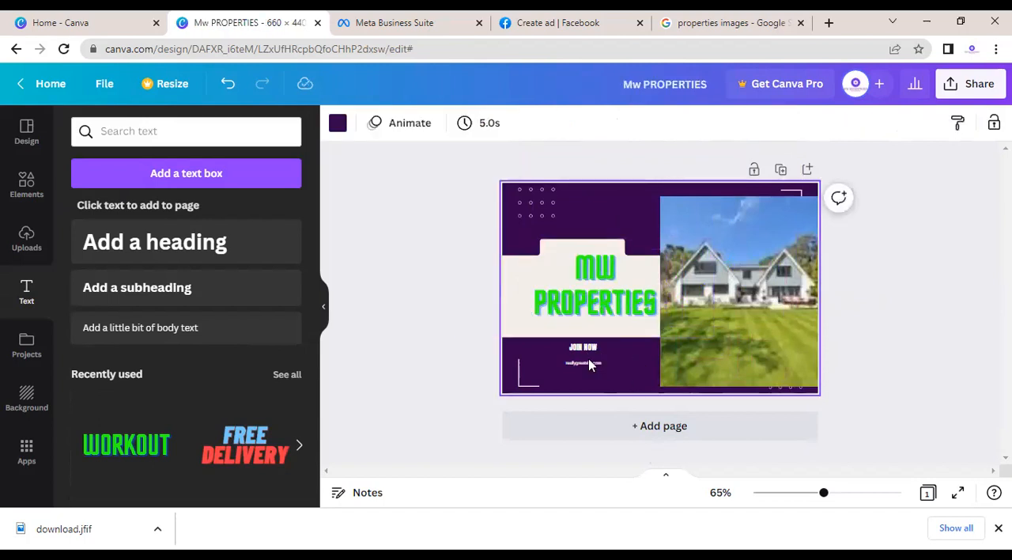
left_click(603, 279)
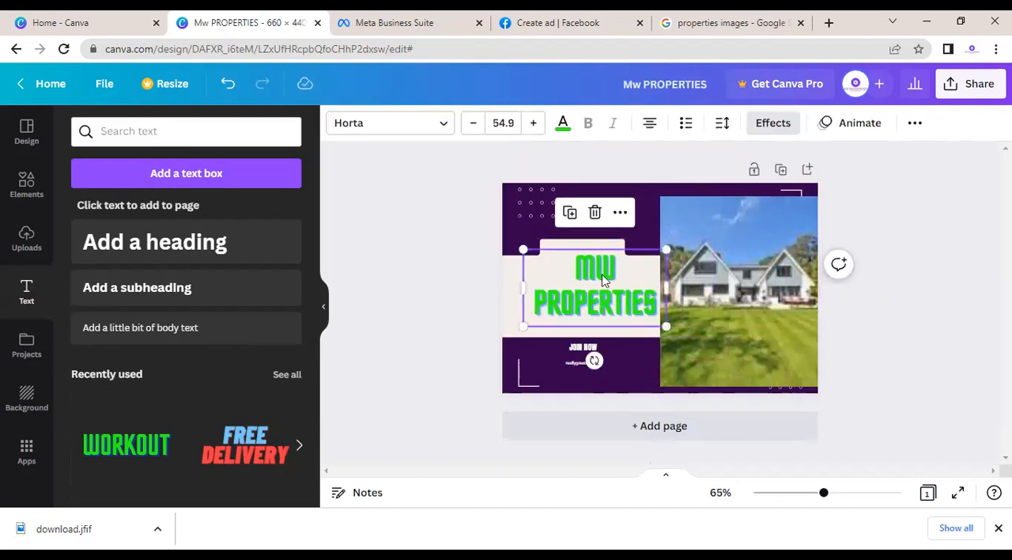
left_click_drag(586, 277, 563, 281)
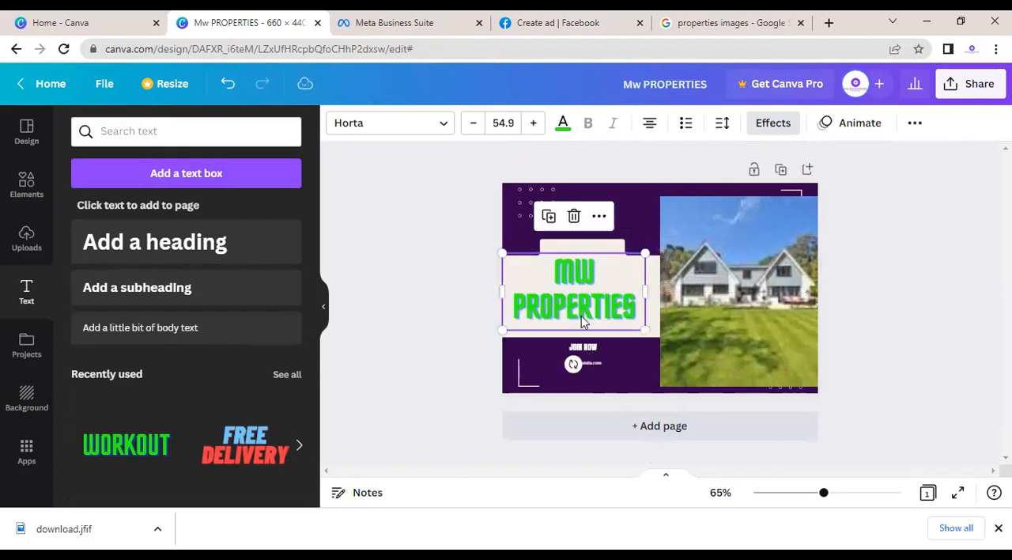
Step: Replace the JOIN NOW text with CONTACT NOW and delete the website line beneath it
left_click(582, 348)
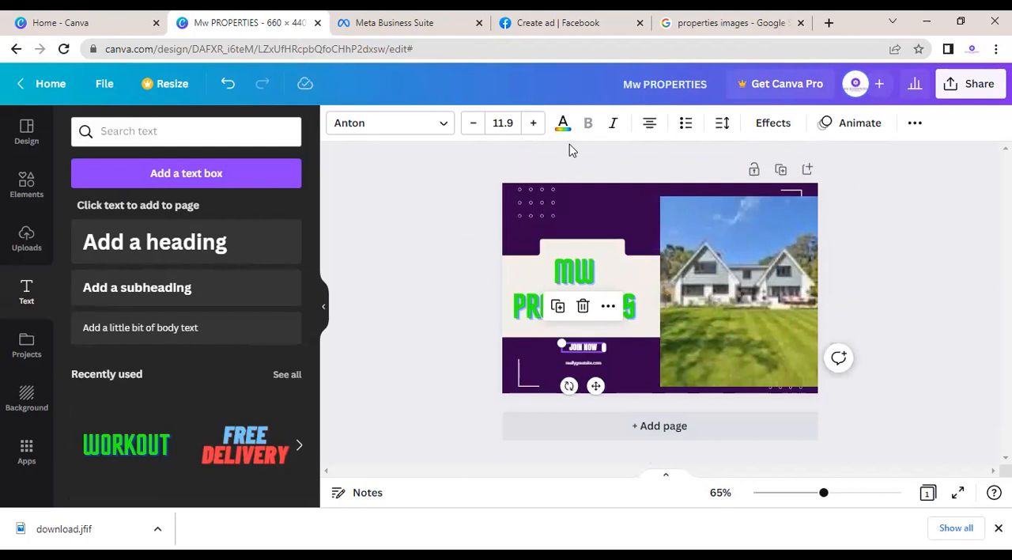
double_click(586, 347)
type("C")
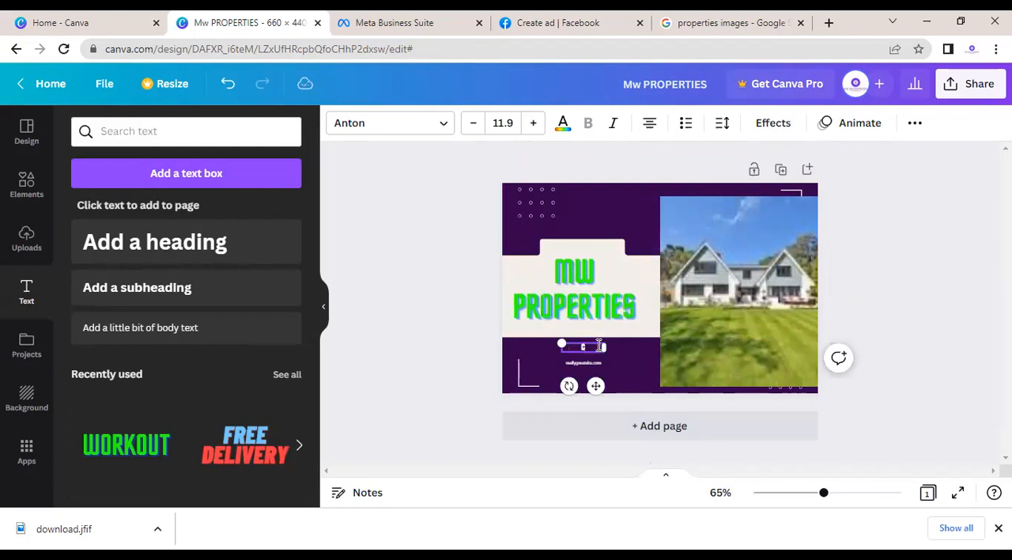
type("ONTACT NO")
left_click(586, 358)
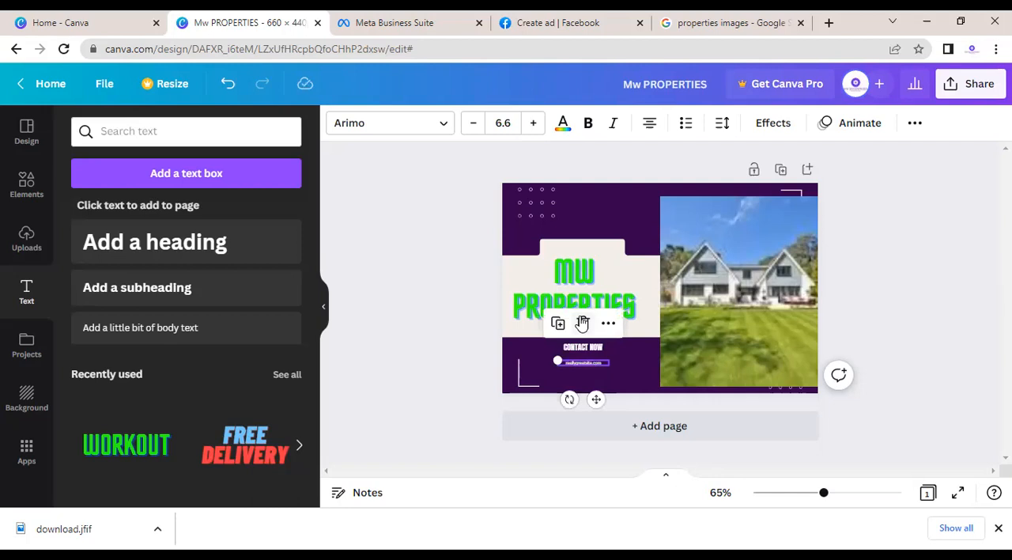
left_click(580, 322)
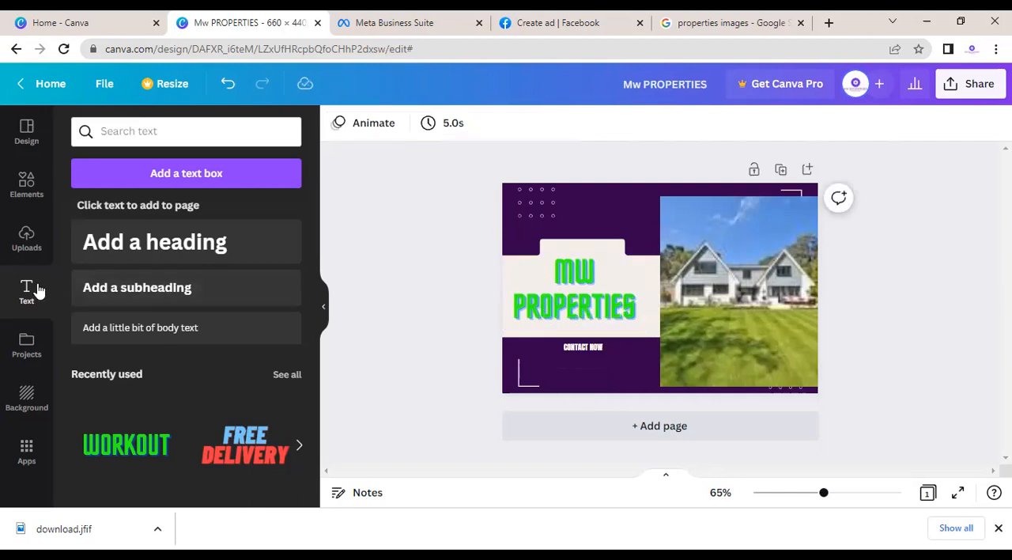
Step: Add a heading to the page, replace its wording with the contact phone number, and colour it red
left_click(173, 261)
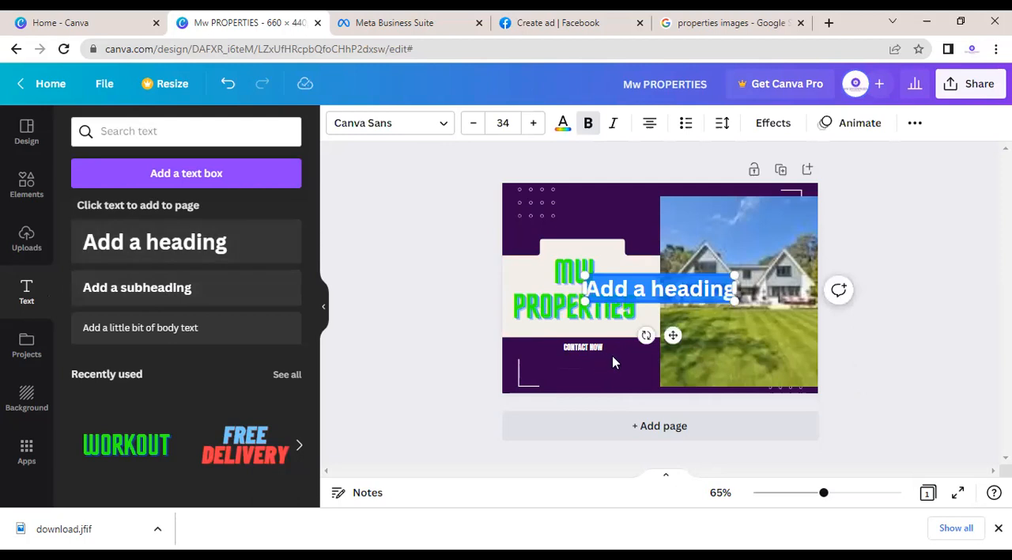
type("888888888")
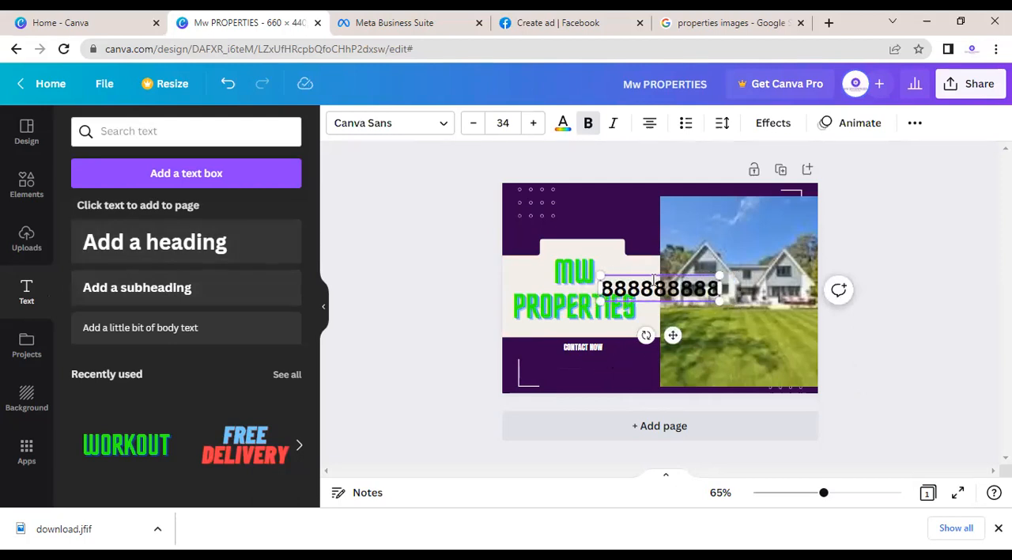
left_click(563, 125)
left_click(91, 448)
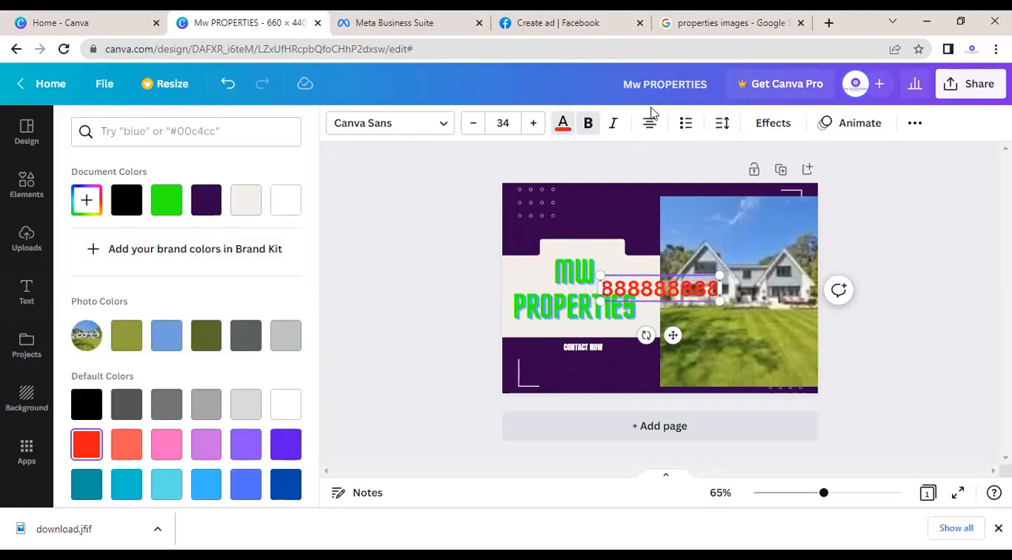
Step: Apply the Glitch effect to the red contact number and place it directly below CONTACT NOW
left_click(781, 124)
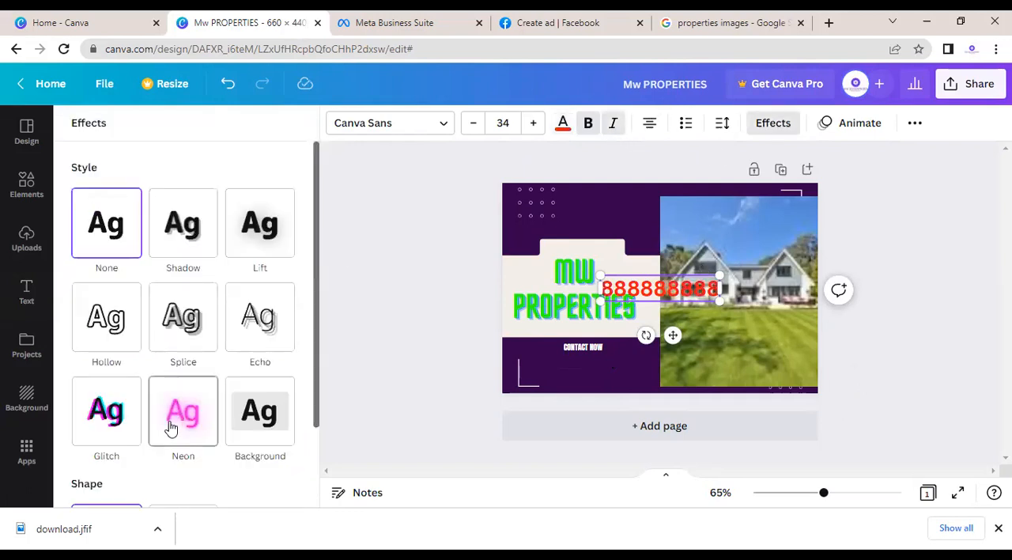
left_click(193, 227)
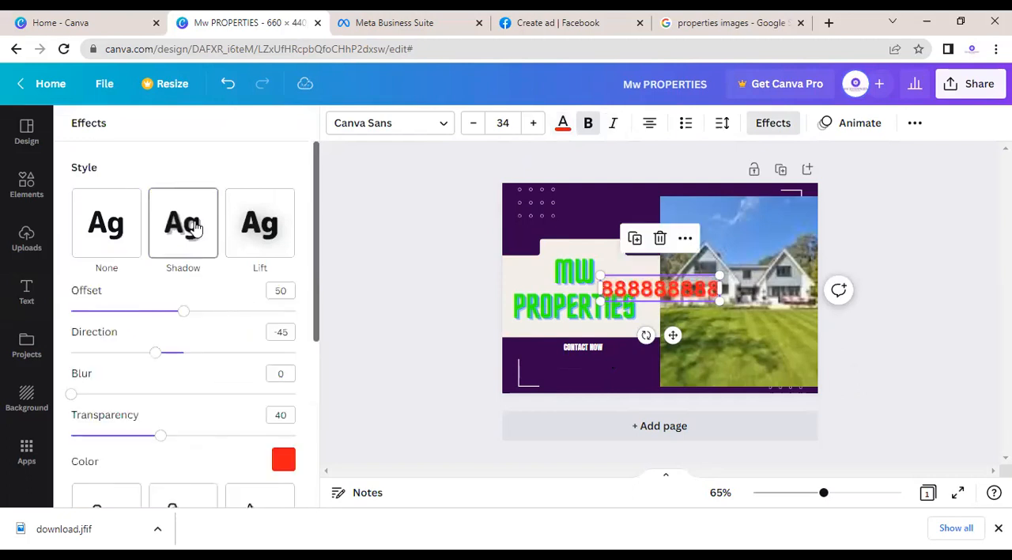
left_click(257, 234)
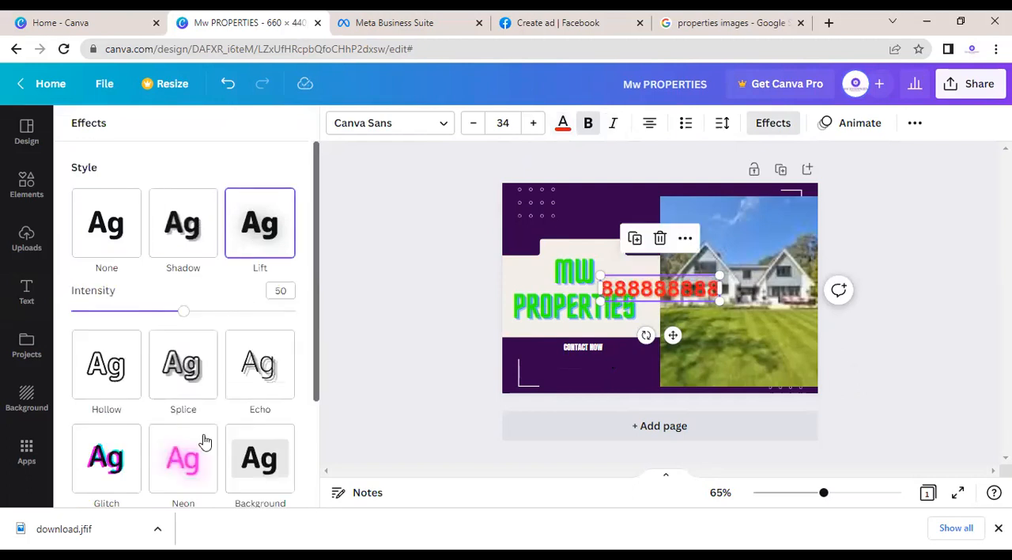
left_click(103, 469)
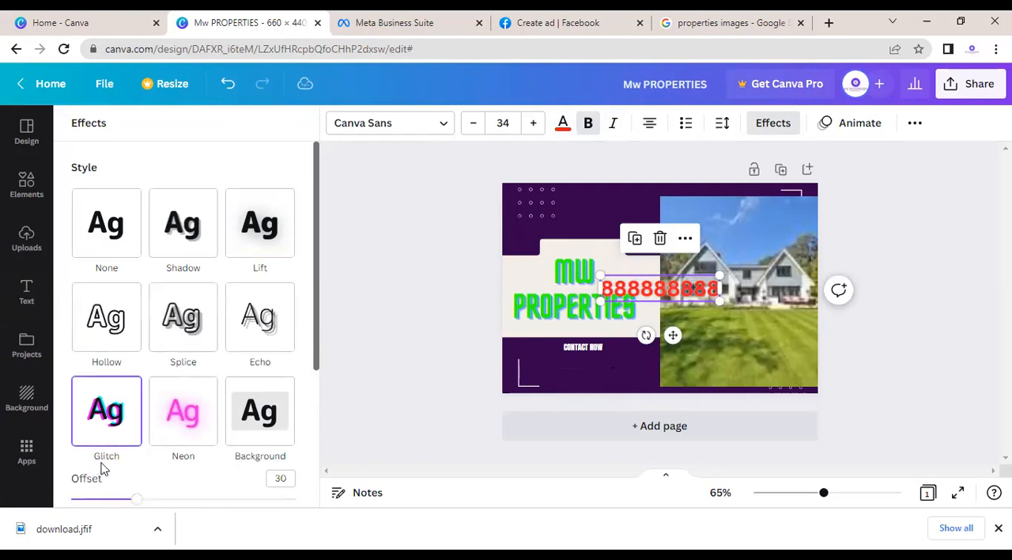
left_click_drag(673, 335, 598, 412)
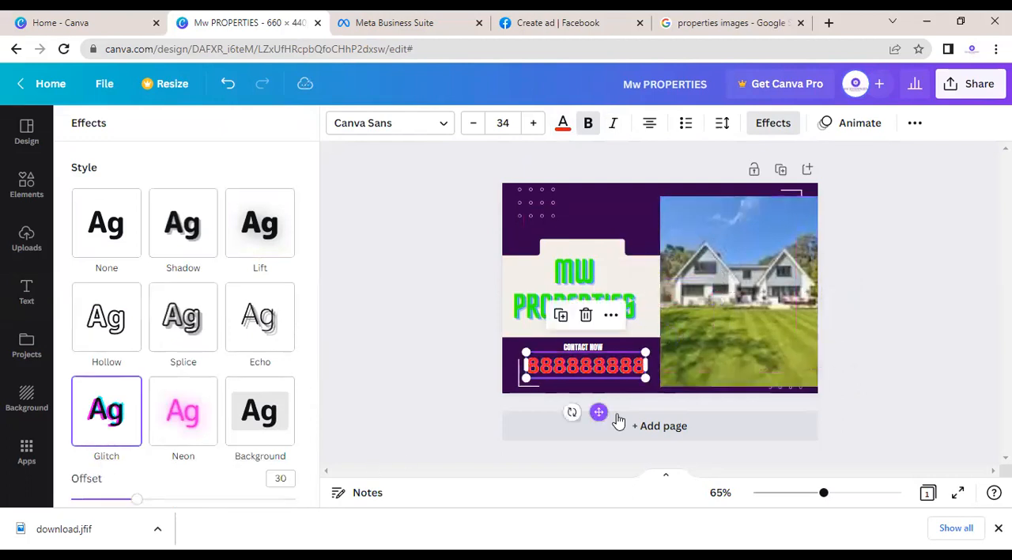
left_click(608, 219)
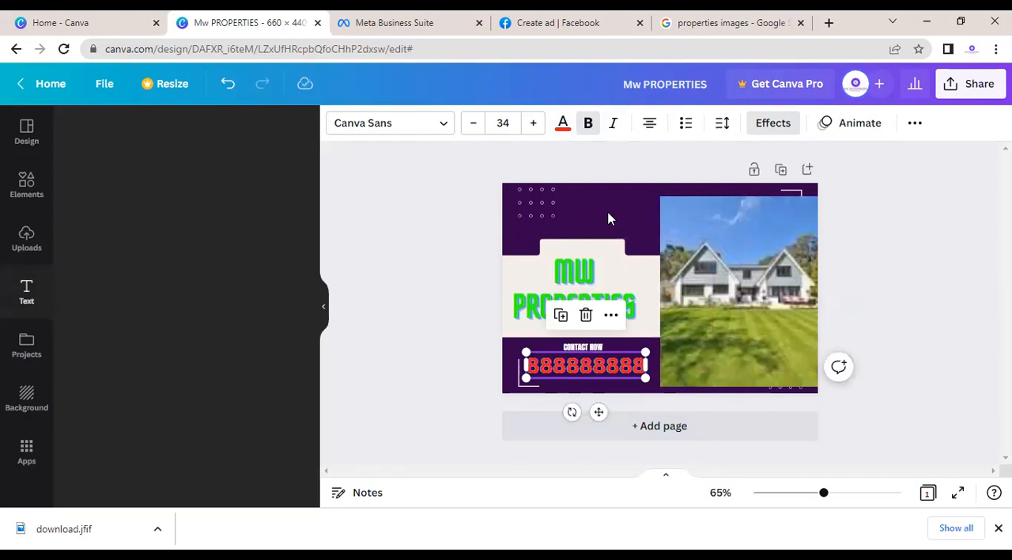
Step: Download the finished Mw PROPERTIES design as a PNG at 660 × 440 px
left_click(412, 288)
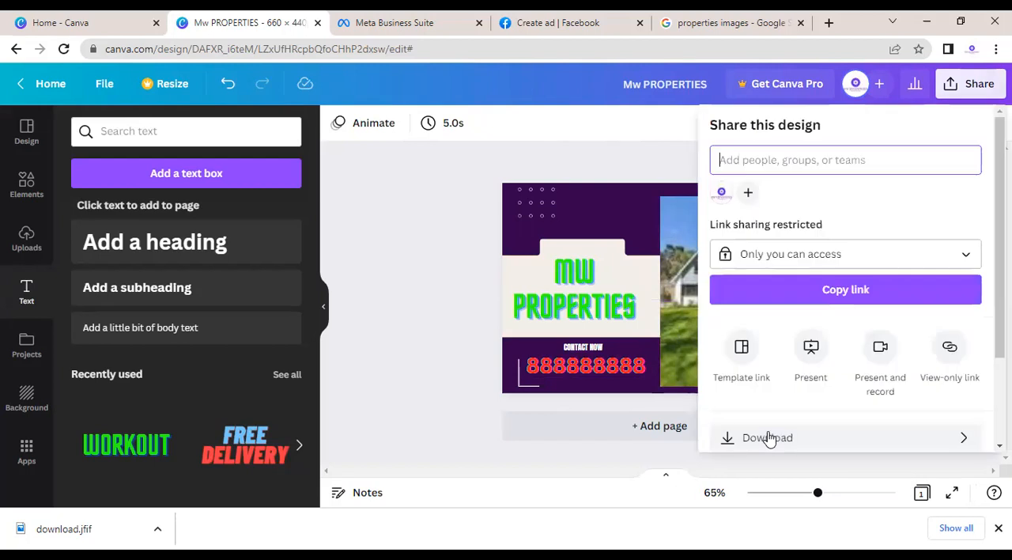
left_click(766, 436)
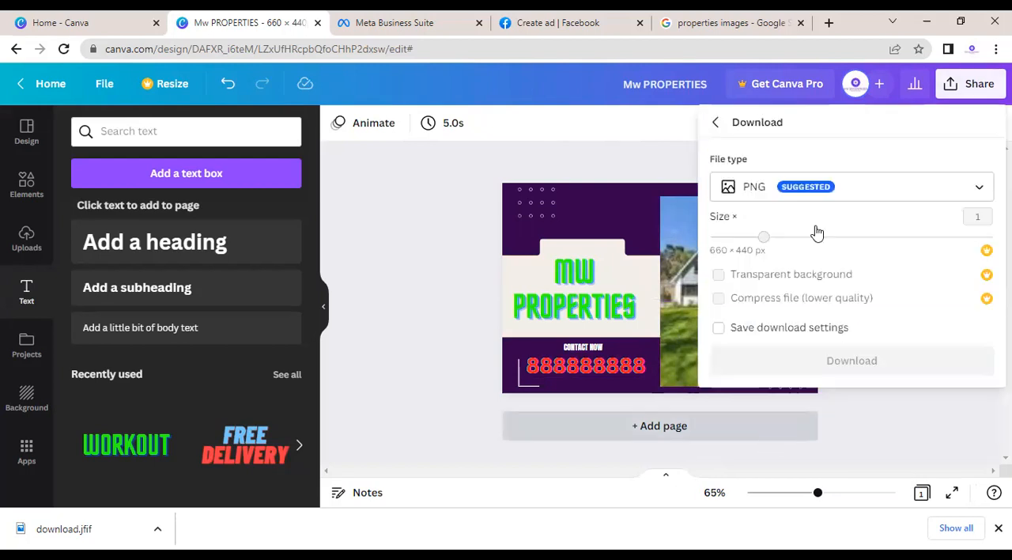
left_click(824, 362)
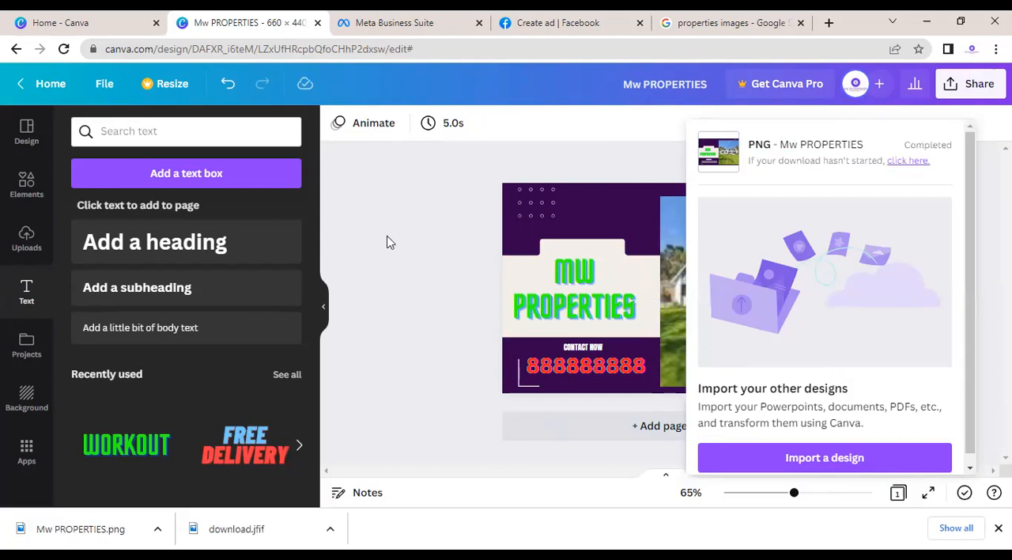
Step: Switch to the Facebook Create ad page and return to its Goal and Ad creative sections
left_click(514, 22)
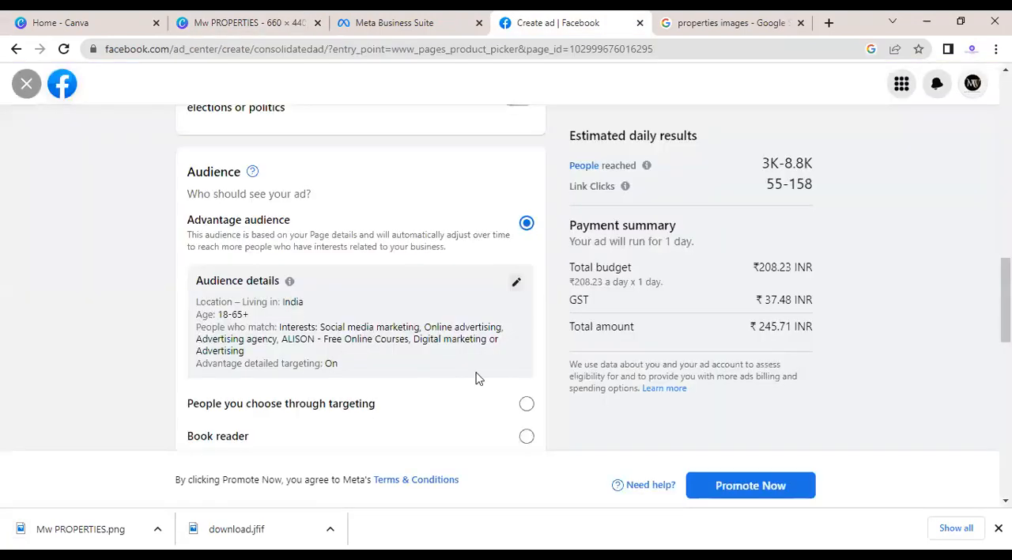
left_click_drag(1006, 299, 1006, 154)
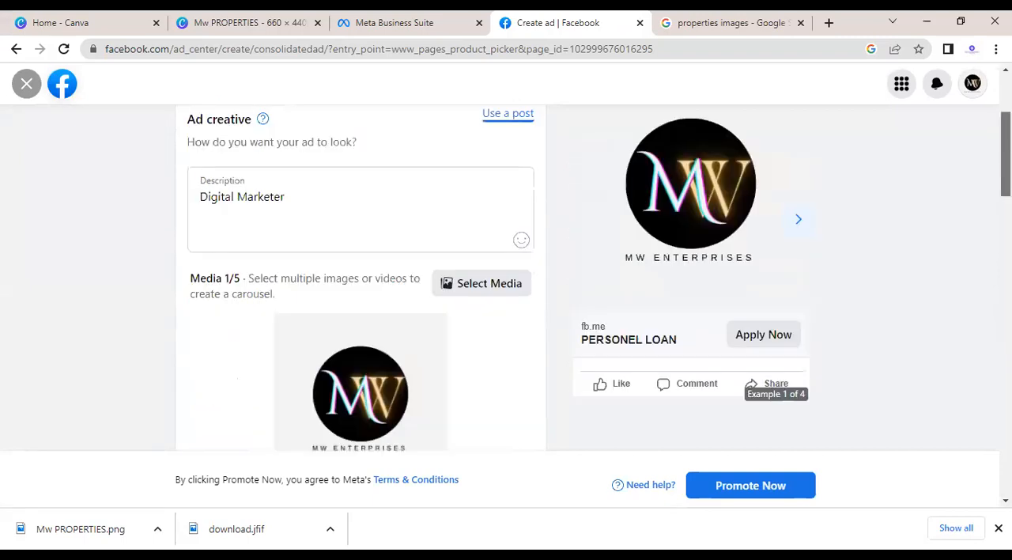
scroll(720, 234, "up", 3)
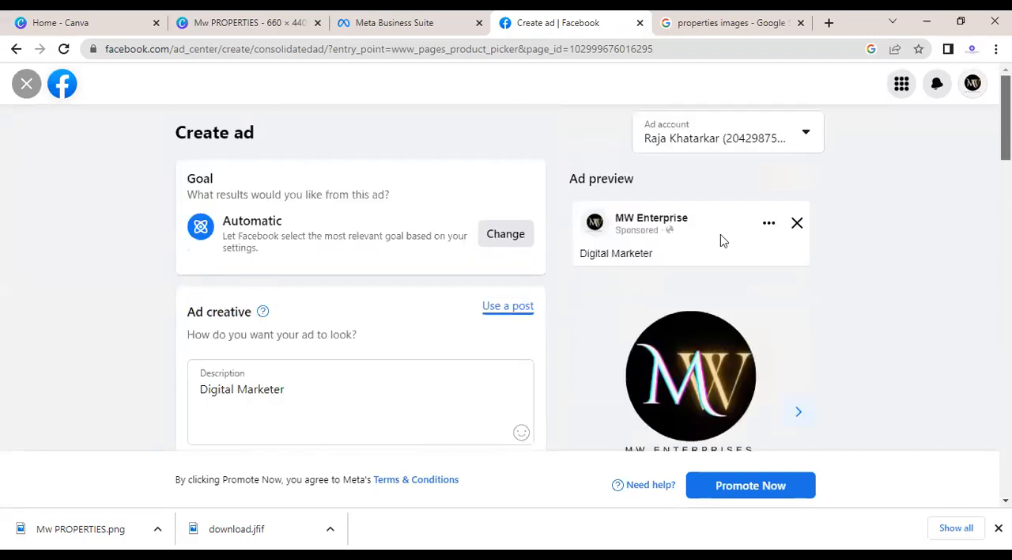
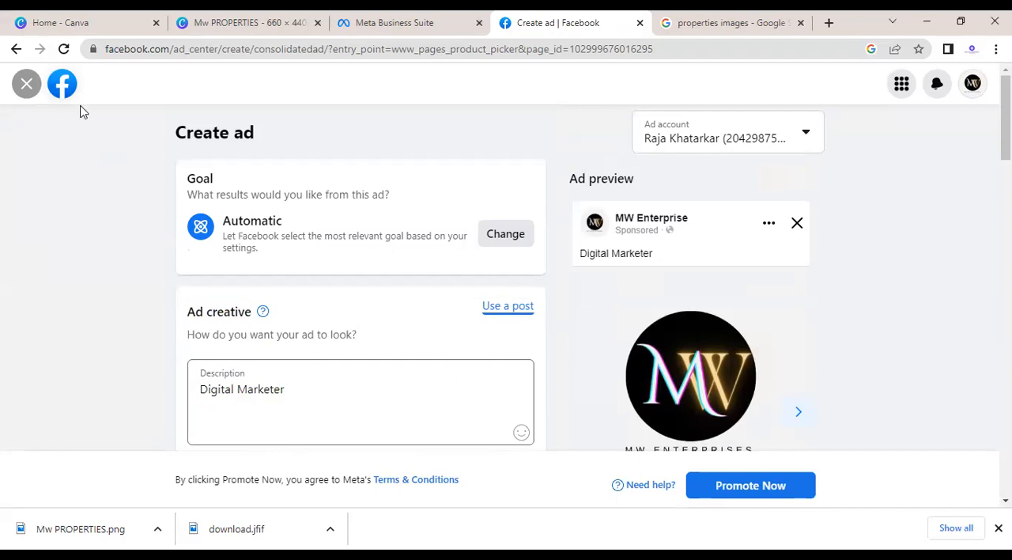
Step: Leave the Create ad page, discarding its changes, and close the Facebook and property image search tabs
left_click(27, 85)
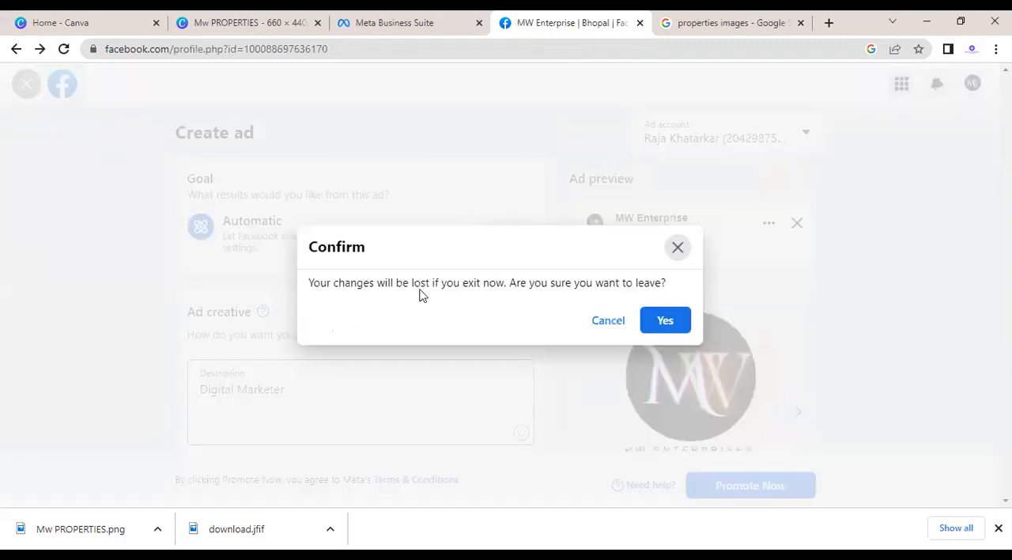
left_click(665, 321)
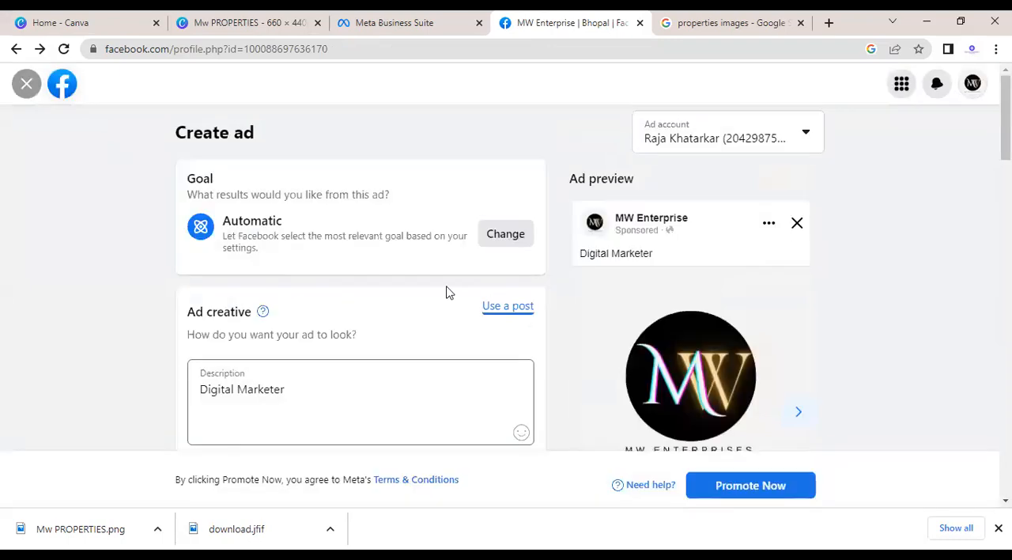
left_click(640, 24)
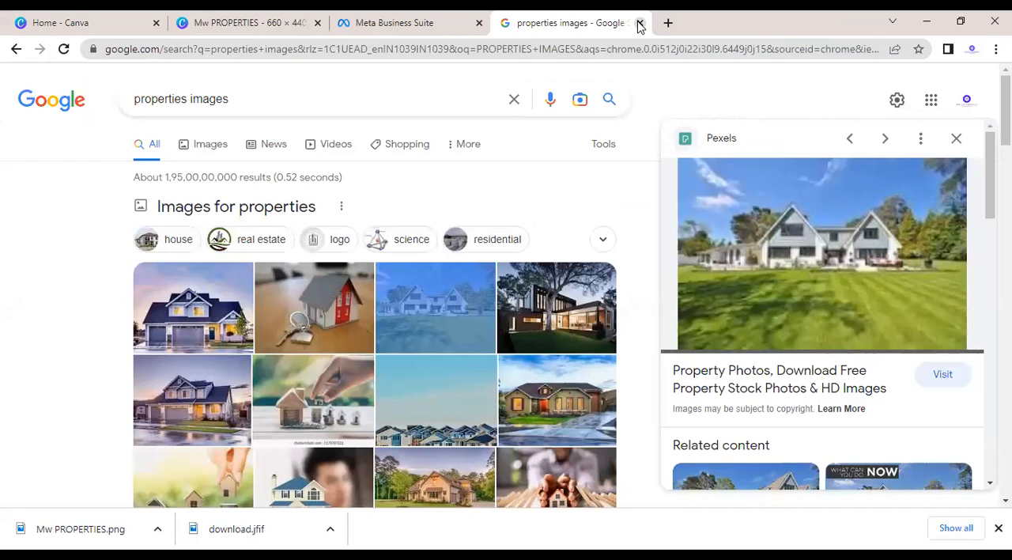
left_click(639, 23)
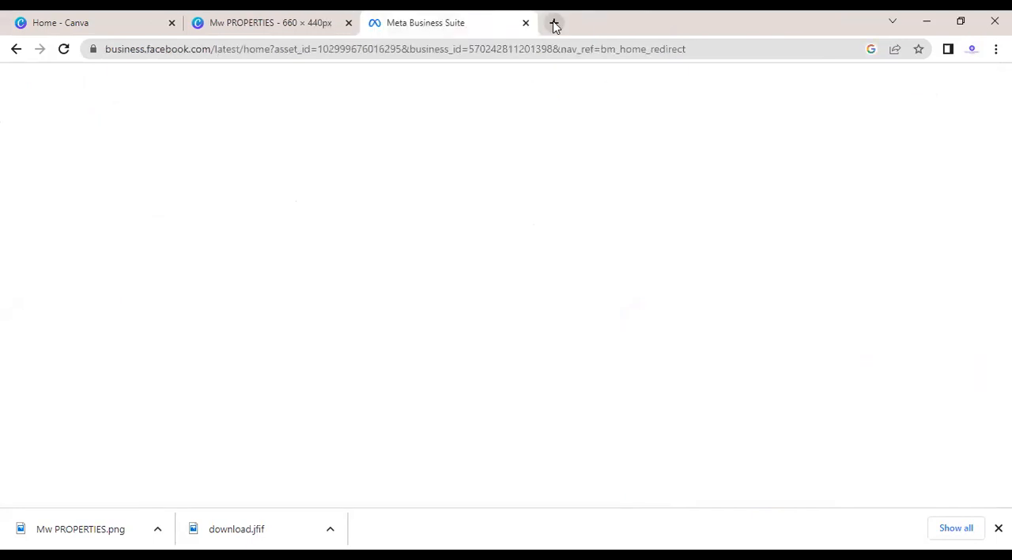
Step: Search Google for fb login in a fresh tab and open the Facebook log in or sign up result
left_click(555, 23)
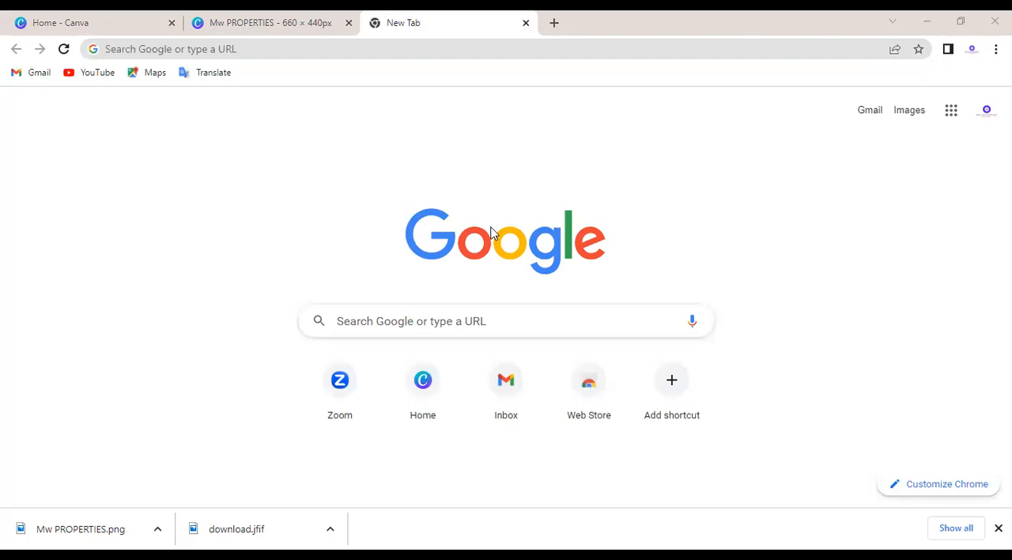
left_click(417, 323)
type("FB")
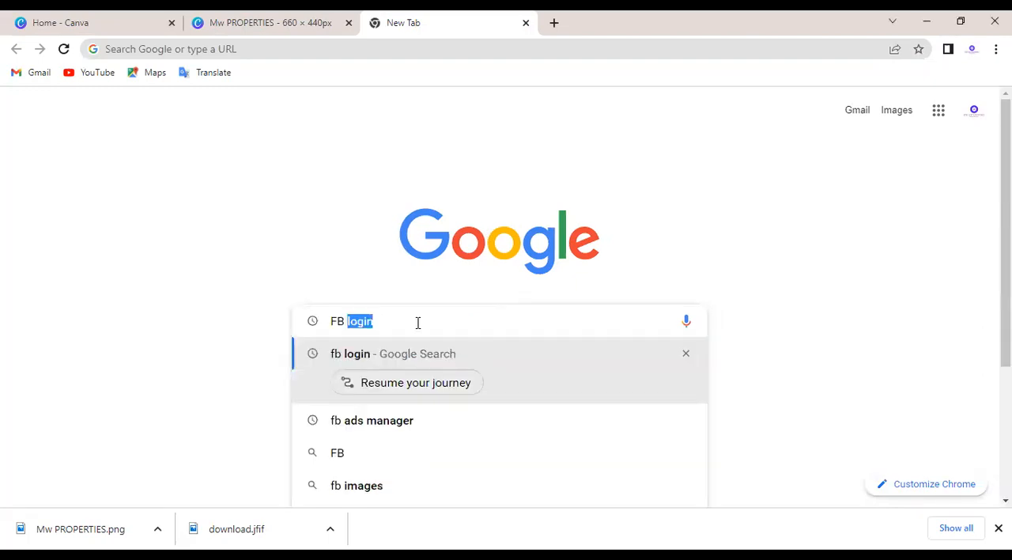
key("Return")
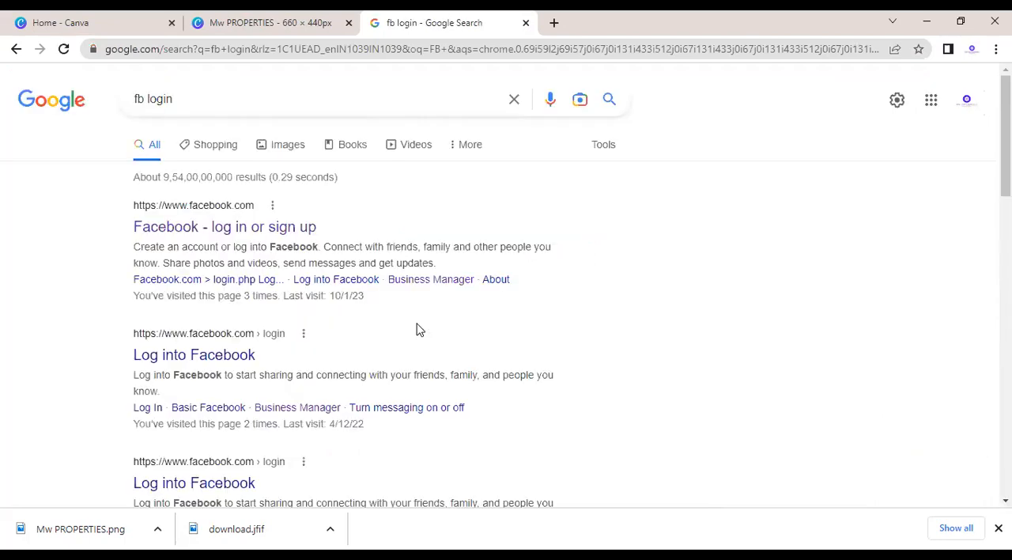
left_click(267, 226)
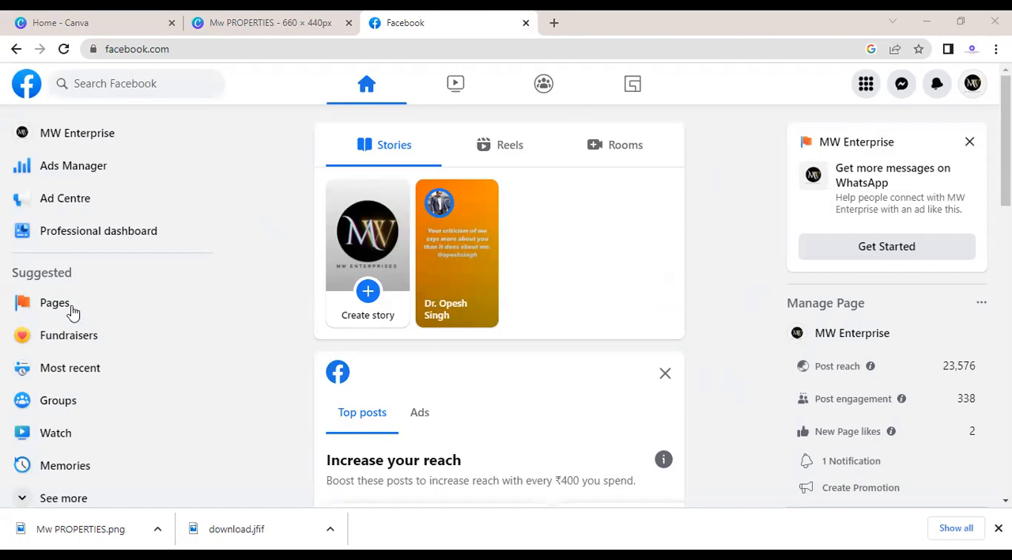
Step: Return to the Facebook home page and switch from the MW Enterprise page to the personal profile
left_click(249, 129)
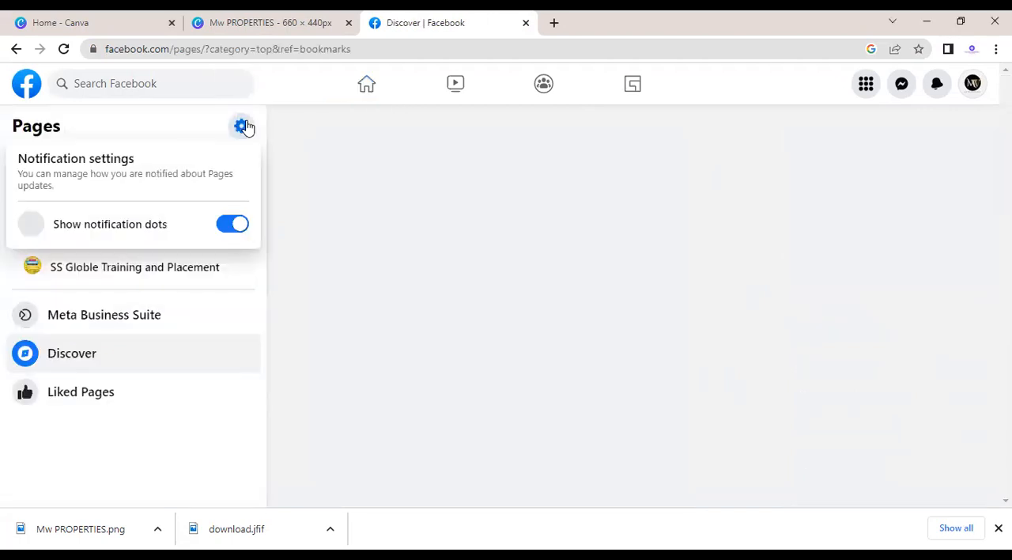
left_click(91, 103)
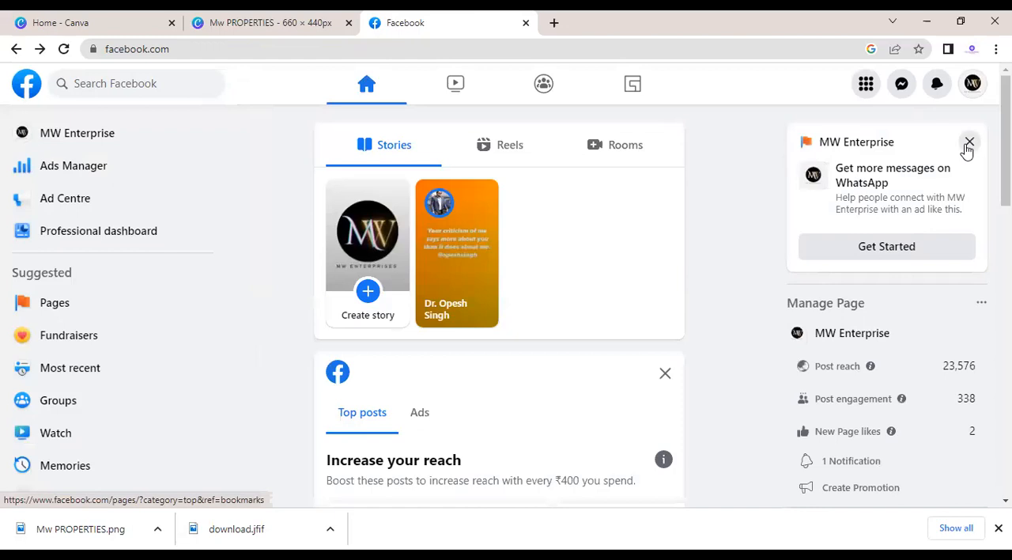
left_click(974, 84)
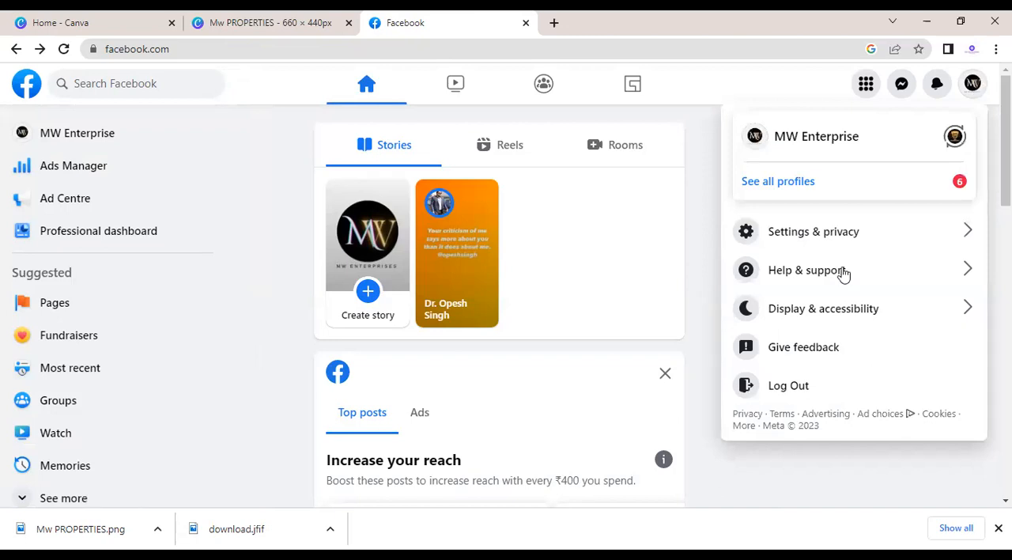
left_click(800, 190)
left_click(807, 229)
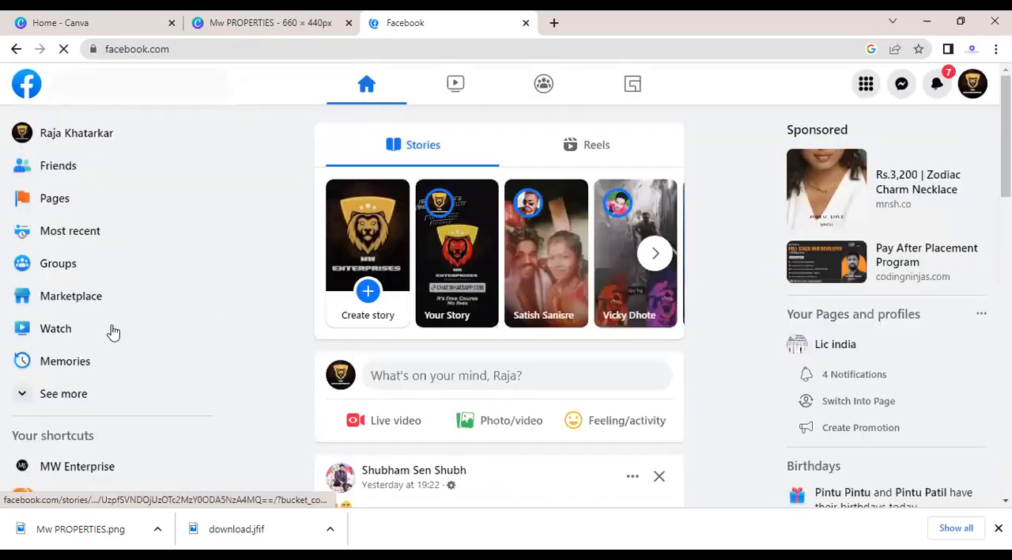
Step: Start creating a new Facebook Page from the managed pages list and name it MW PROPERTIES
left_click(56, 201)
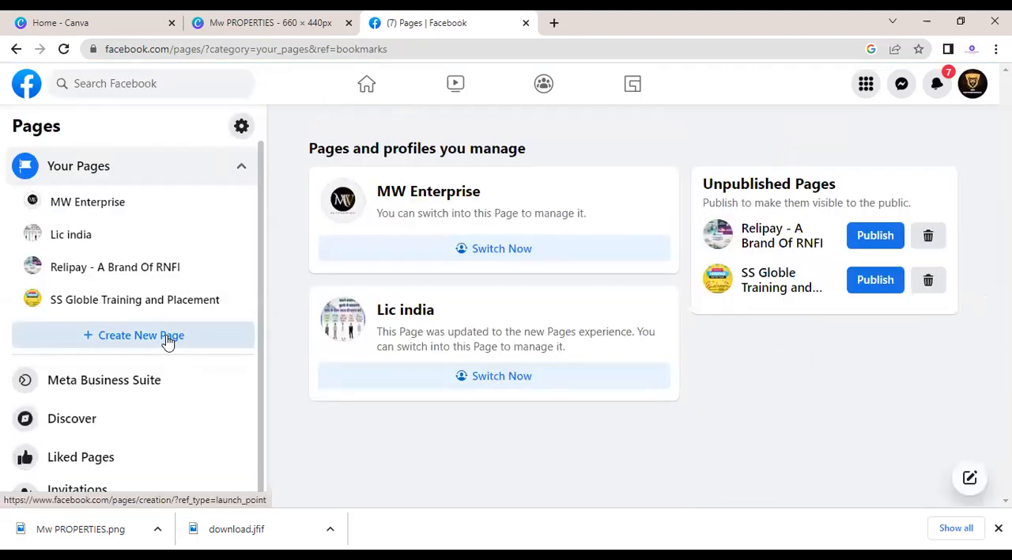
left_click(167, 339)
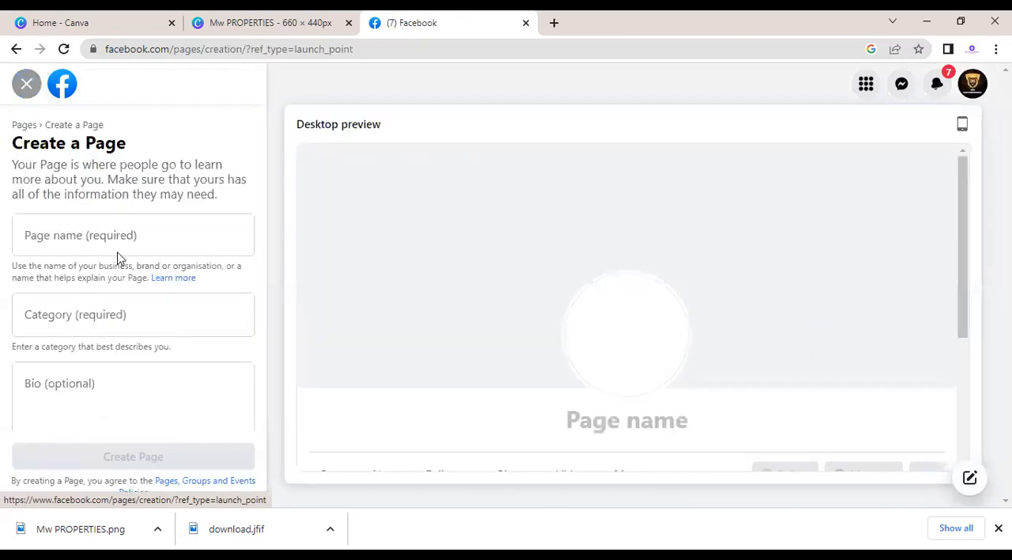
left_click(71, 235)
type("MW ")
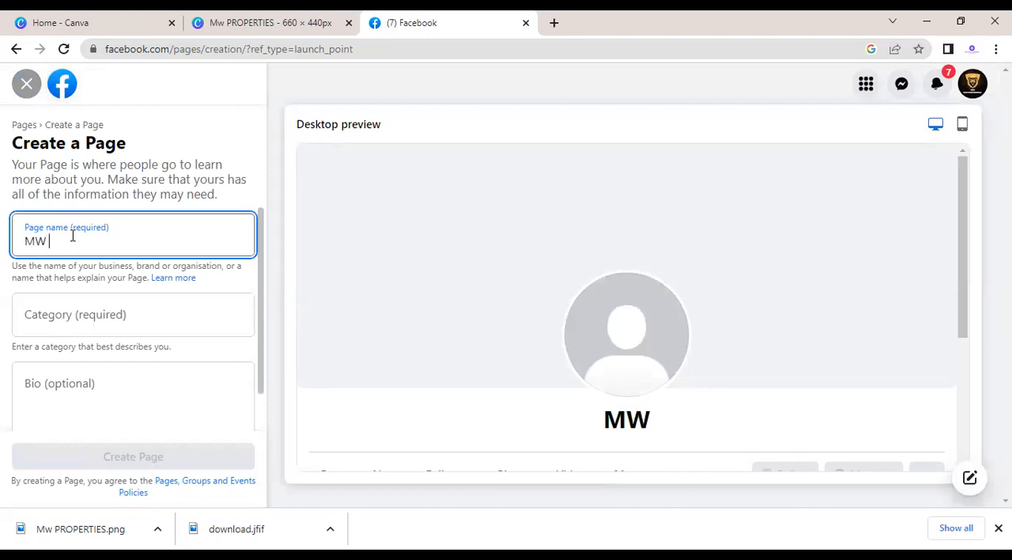
type("PROP")
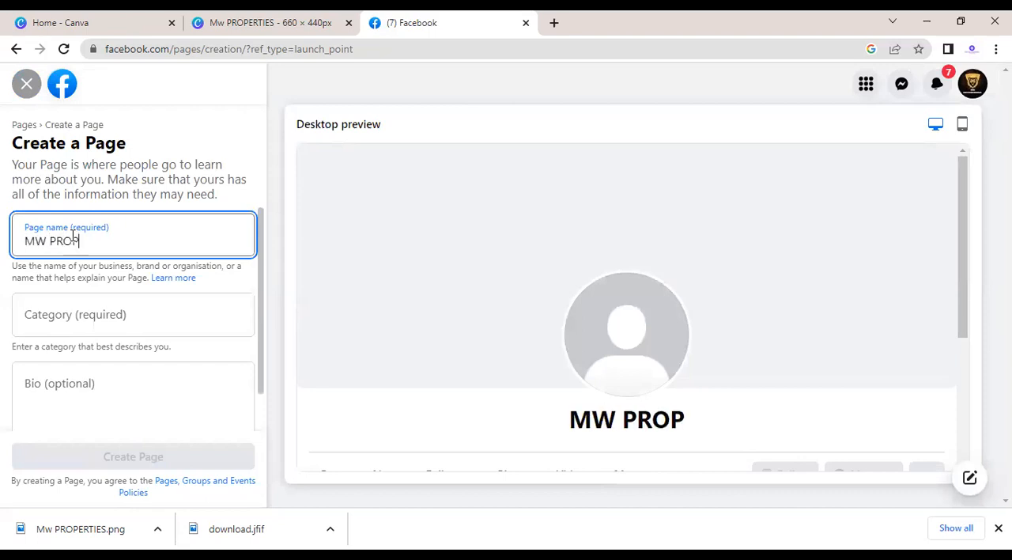
type("ERTIES")
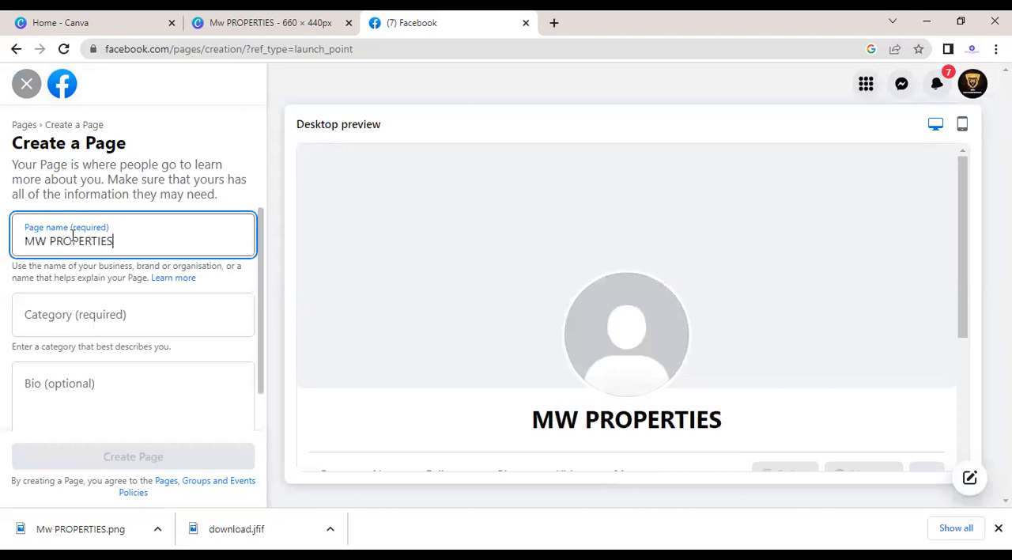
Step: Search the page categories for REAL and add Property as the first category
left_click(41, 306)
left_click(41, 306)
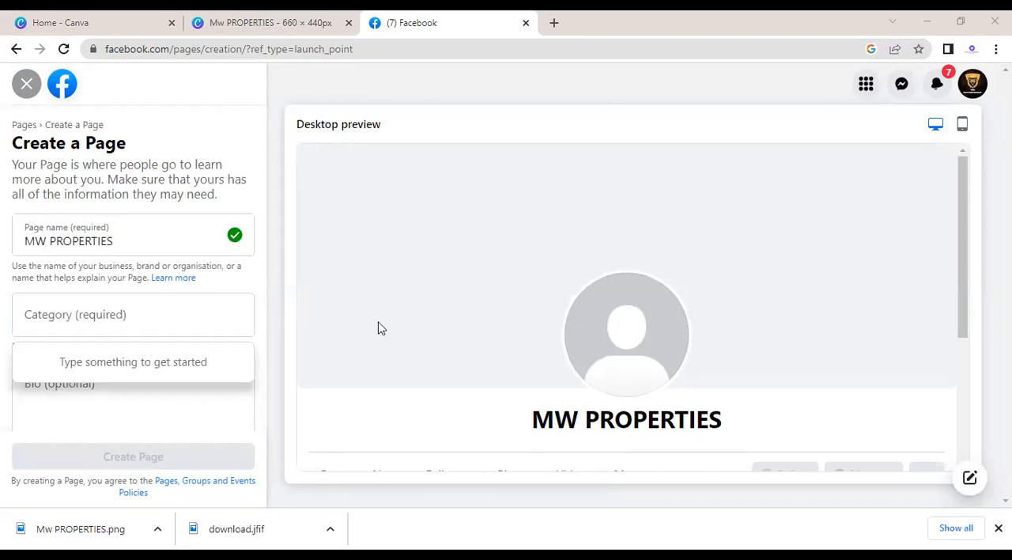
left_click(182, 328)
left_click(196, 326)
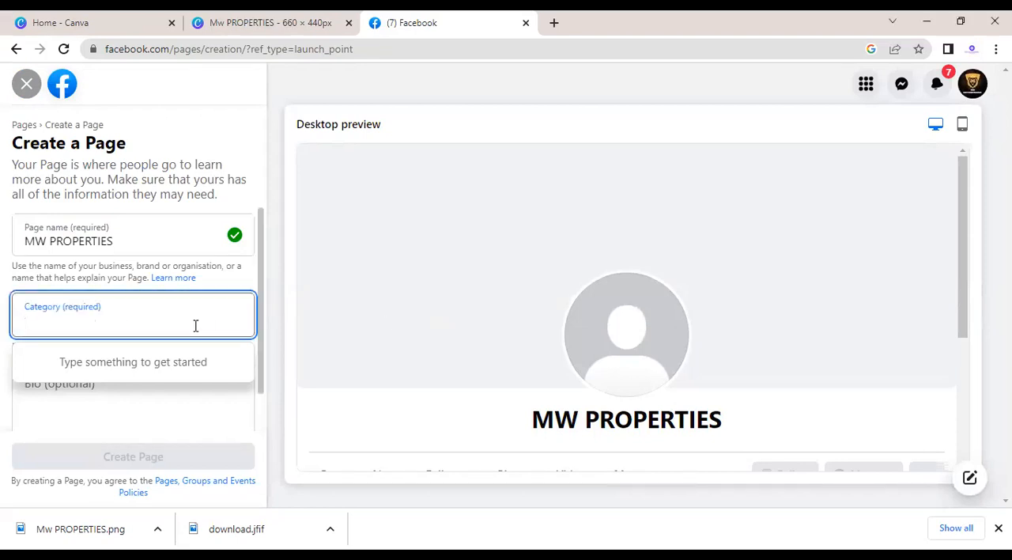
type("REAL")
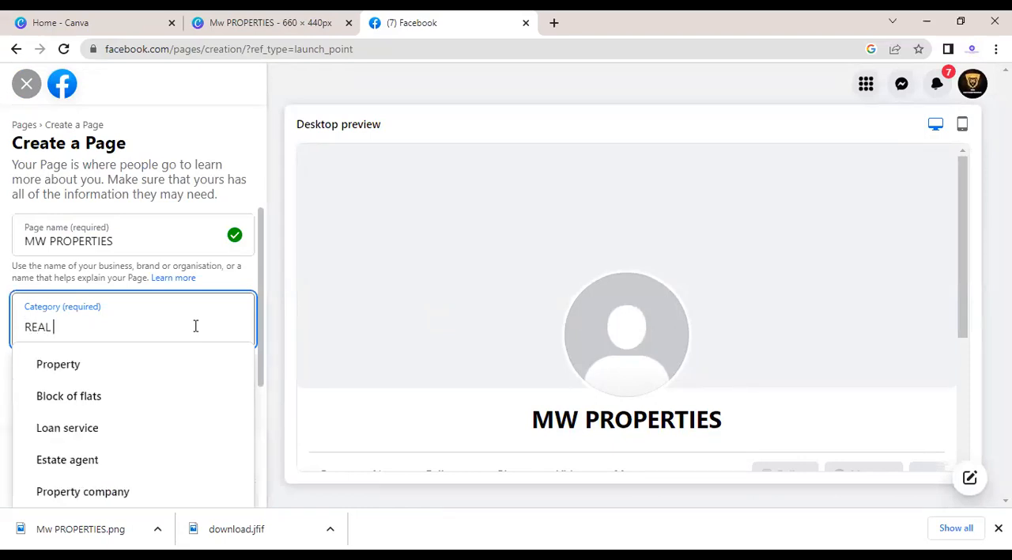
left_click(83, 369)
Step: Search the page categories for FLATS and add Block of flats as the second category
type("B")
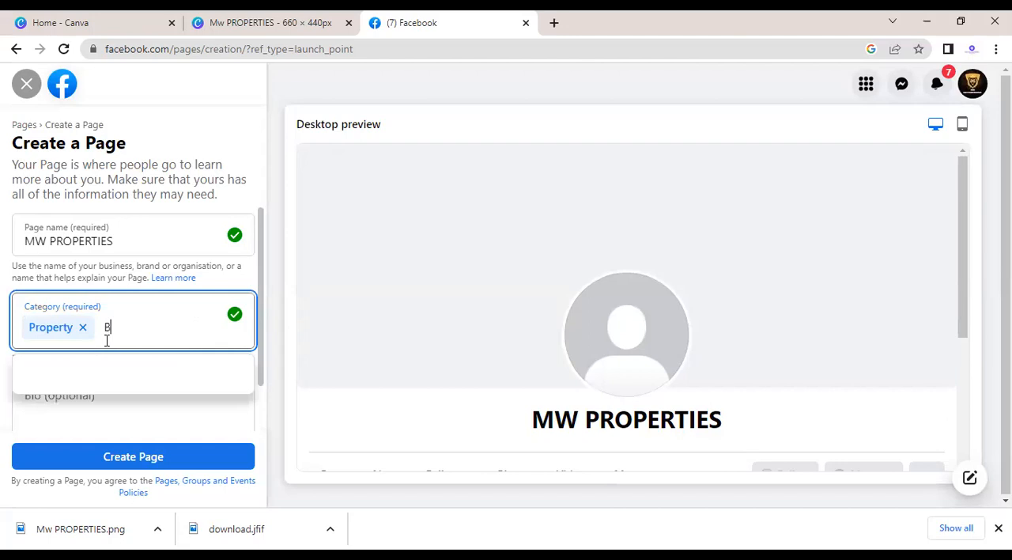
type("LOCK FLATS")
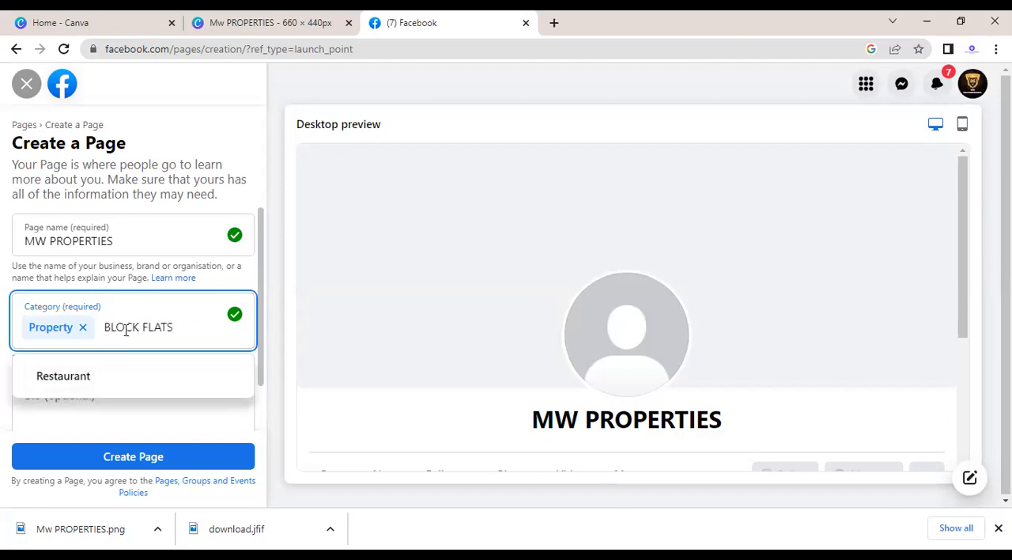
left_click(139, 327)
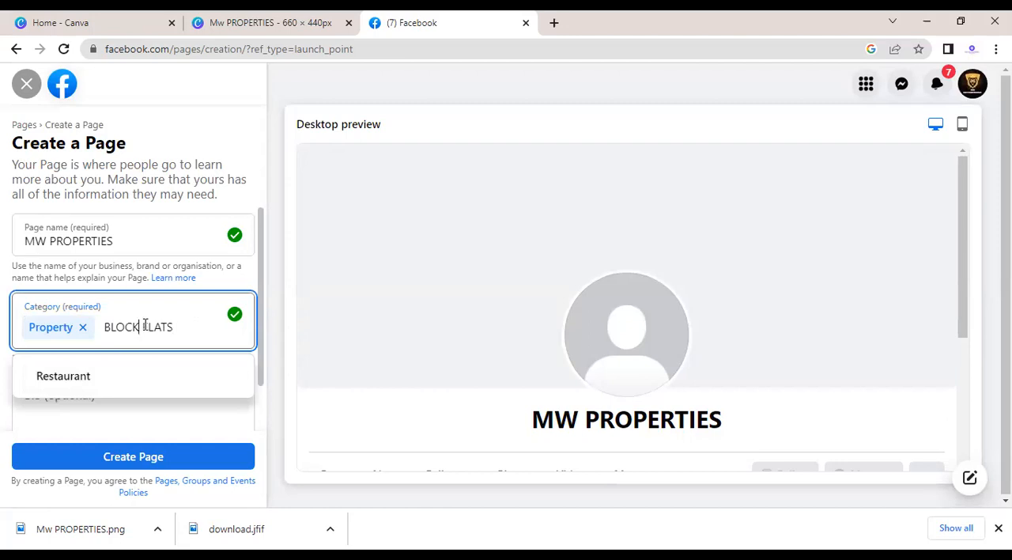
key("BackSpace")
key("BackSpace")
key("BackSpace")
key("BackSpace")
key("BackSpace")
key("BackSpace")
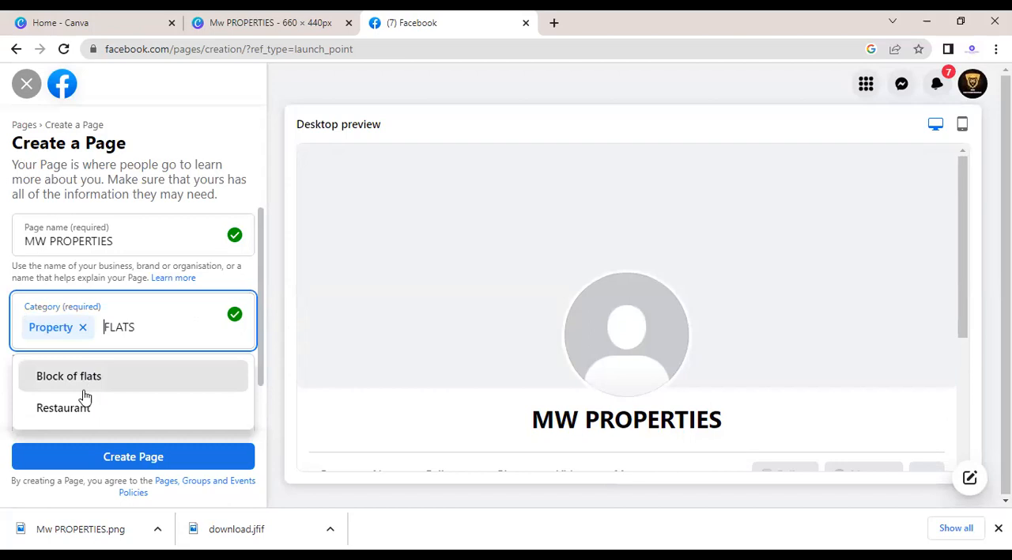
left_click(98, 377)
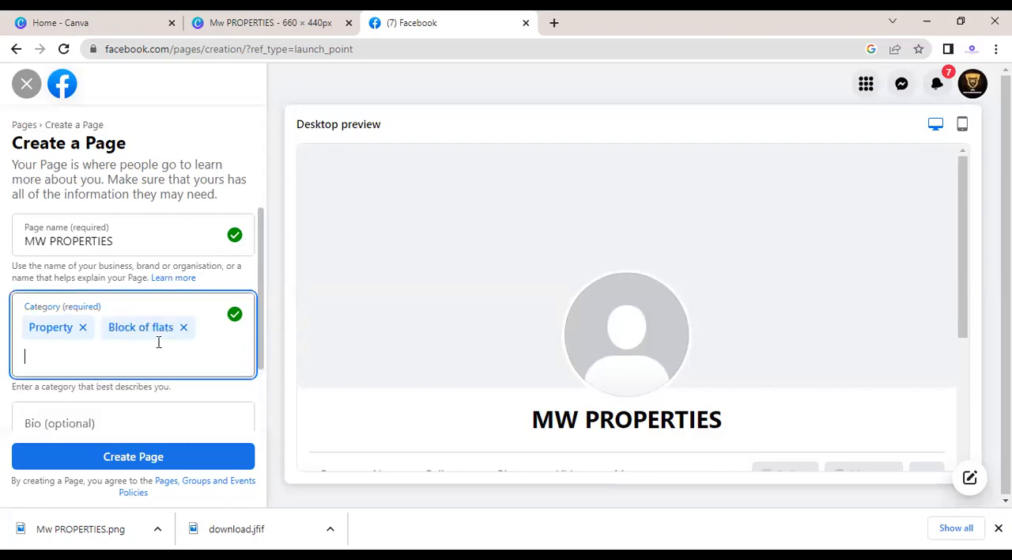
type("PLOTS")
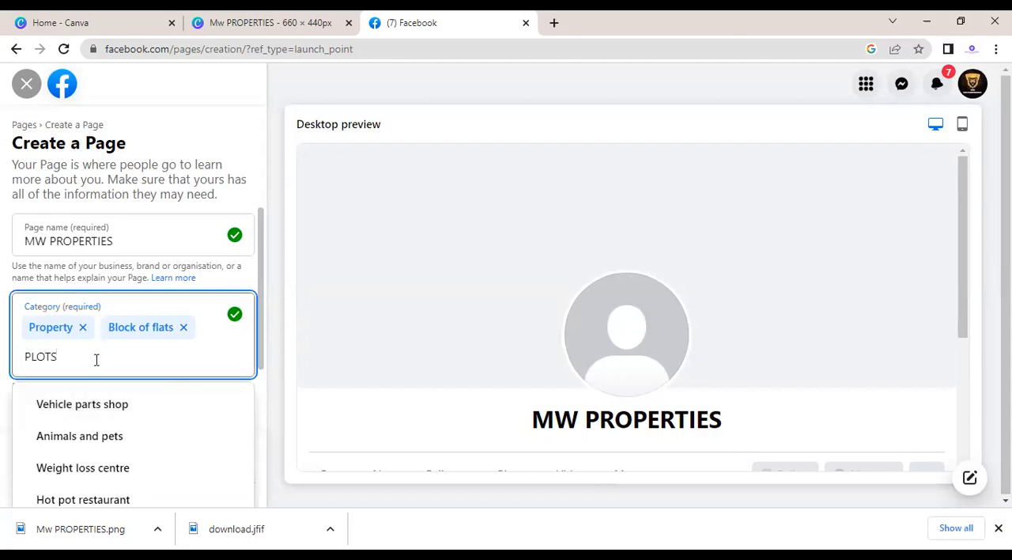
key("BackSpace")
key("BackSpace")
key("BackSpace")
key("BackSpace")
key("BackSpace")
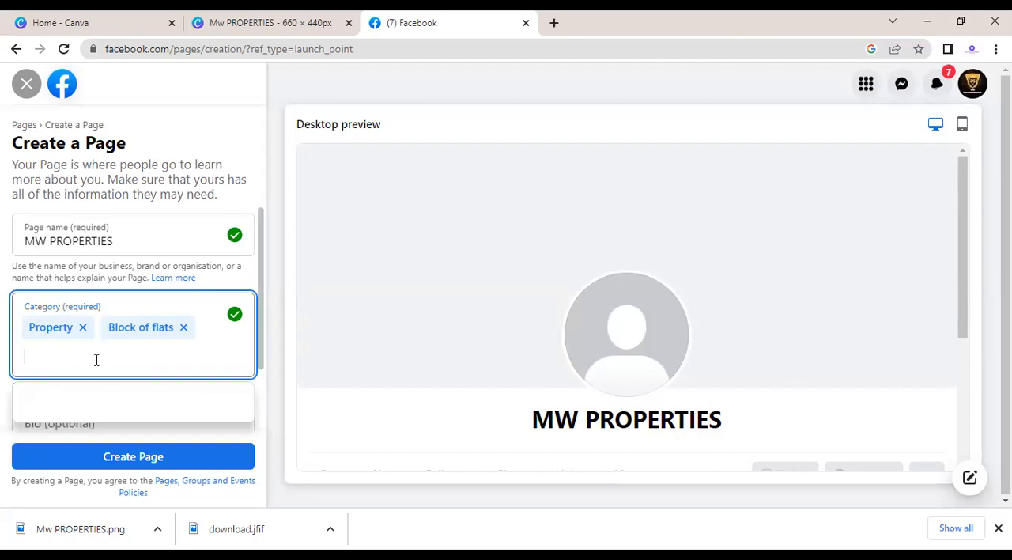
Step: Search the page categories for REAL and add Property service as the third category
type("REAL")
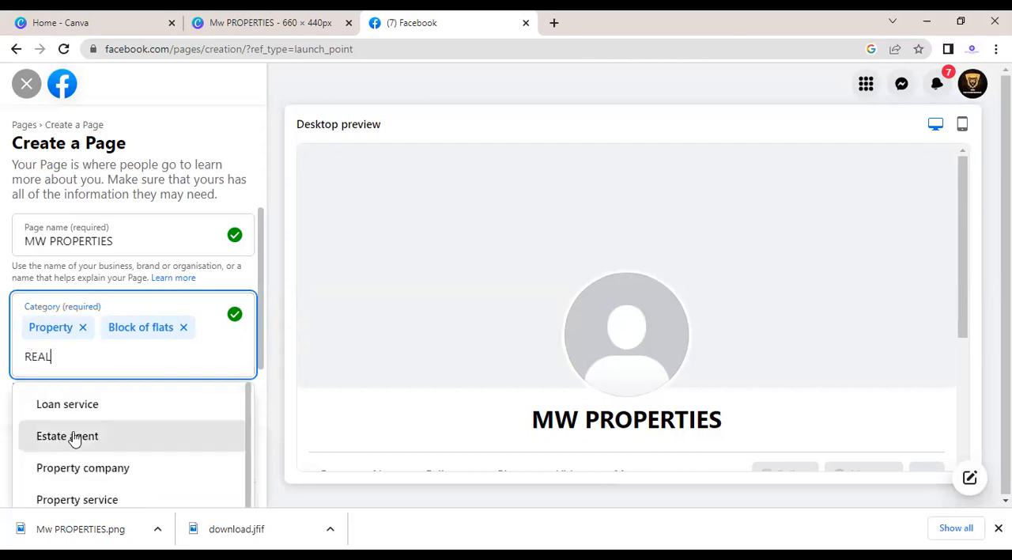
left_click(83, 498)
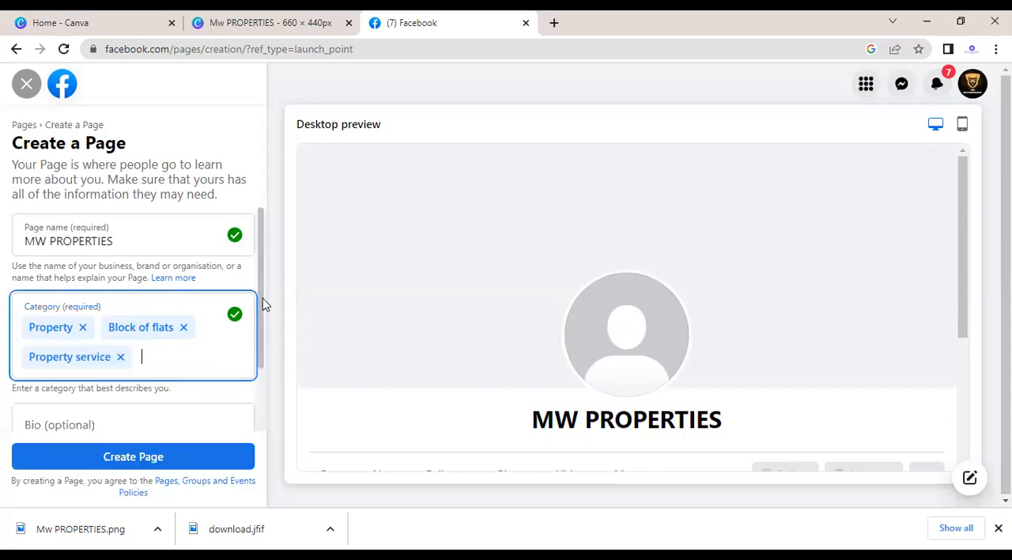
Step: Search the page categories for REAL ESTATE and add Property management company to the chosen categories
scroll(263, 332, "down", 1)
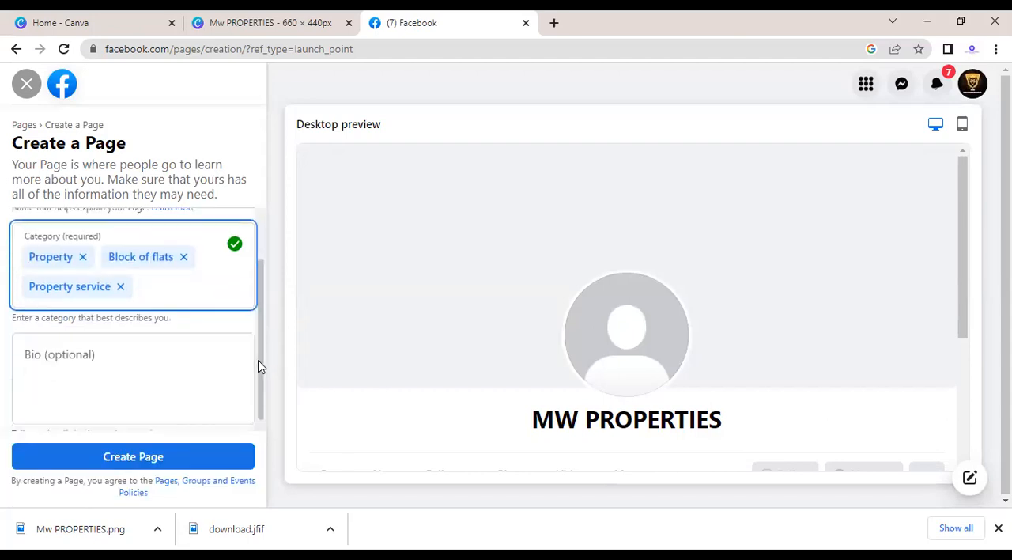
left_click(172, 269)
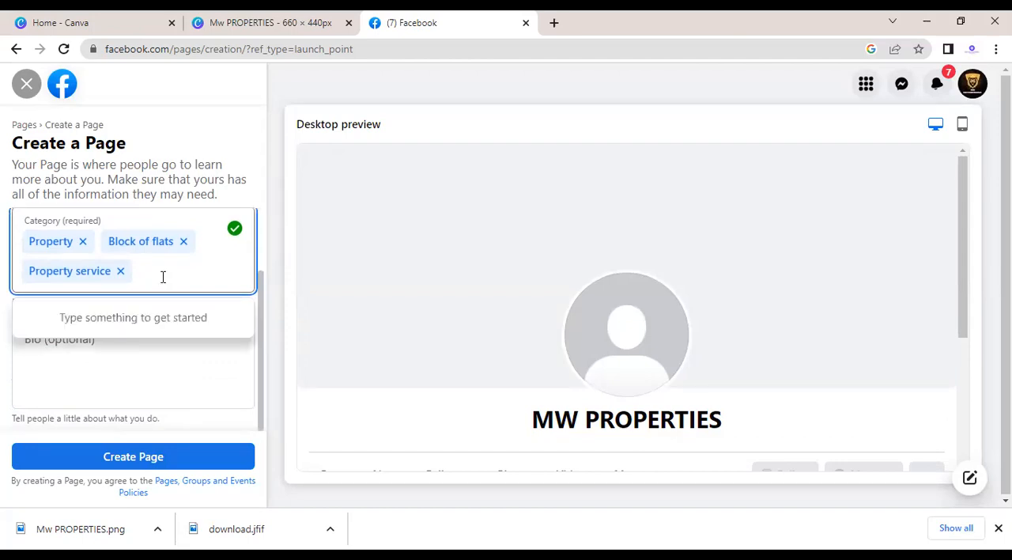
type("RE")
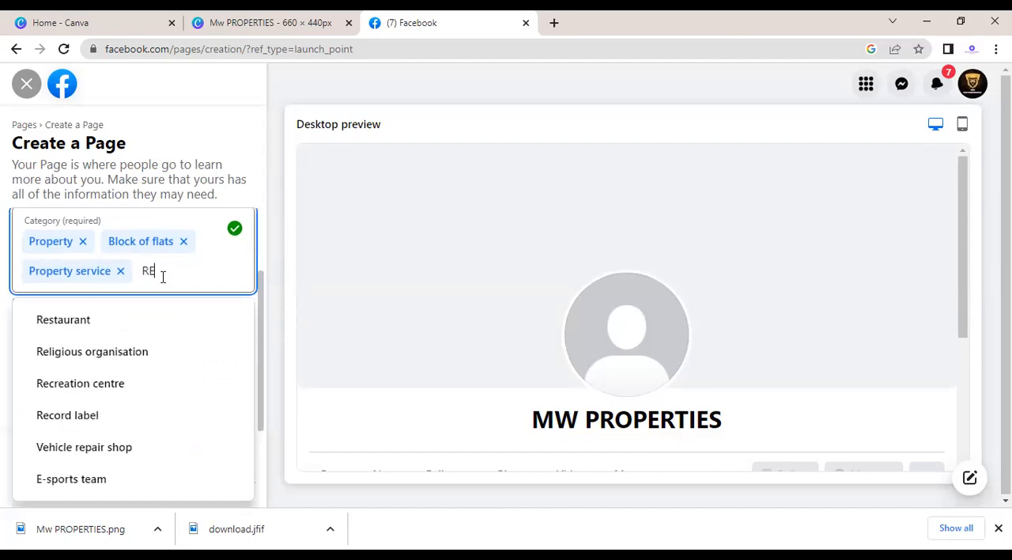
type("AL")
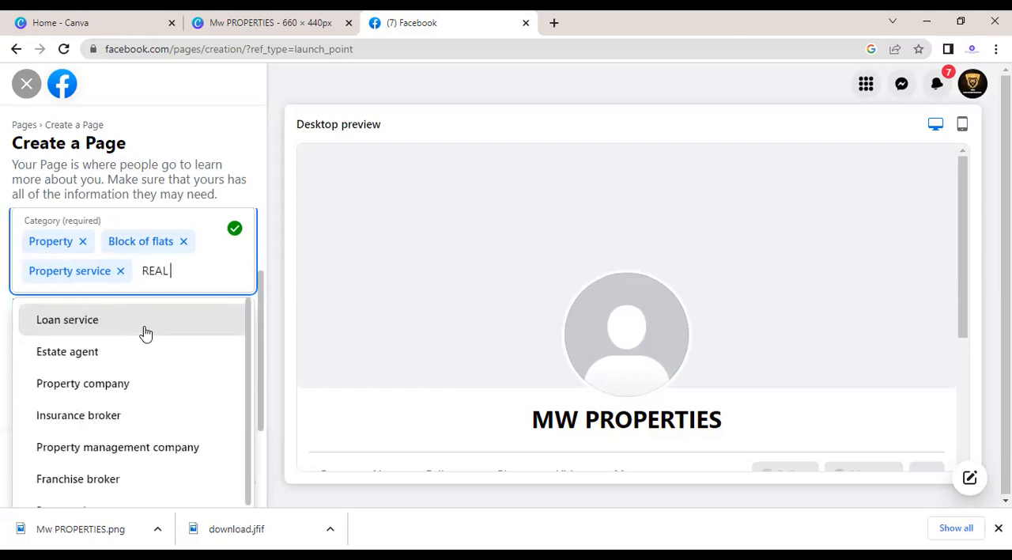
type(" S")
key("BackSpace")
type("ESTATE")
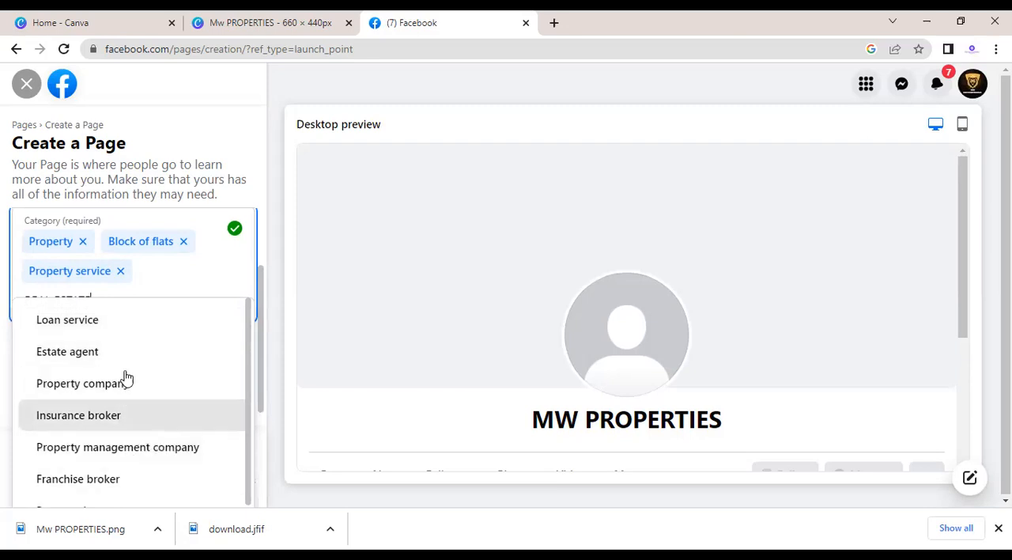
left_click(123, 454)
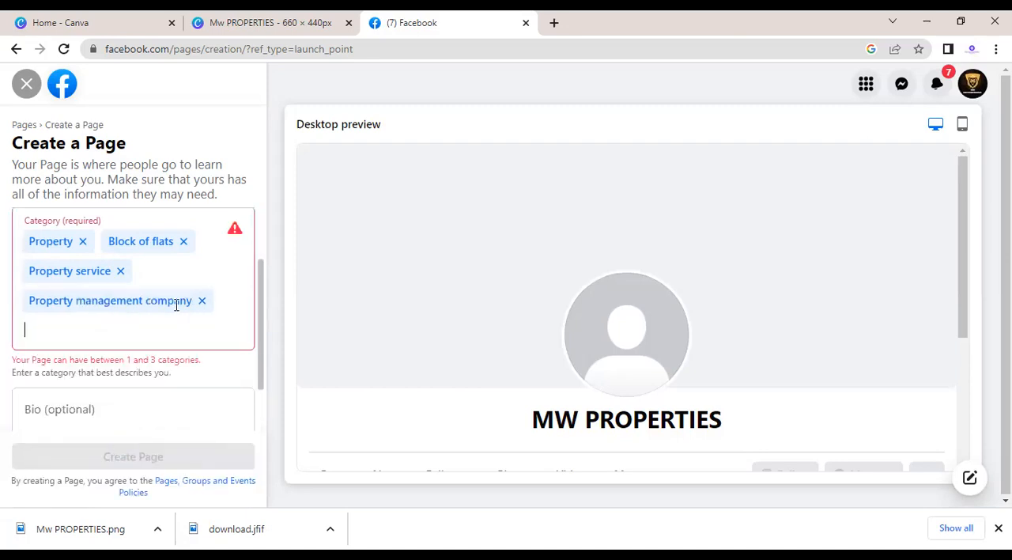
Step: Remove the Property management company category and enter the bio "WE ARE DEALING IN FLATS AND MORE PROPERTY RELETED WORKS."
left_click(201, 302)
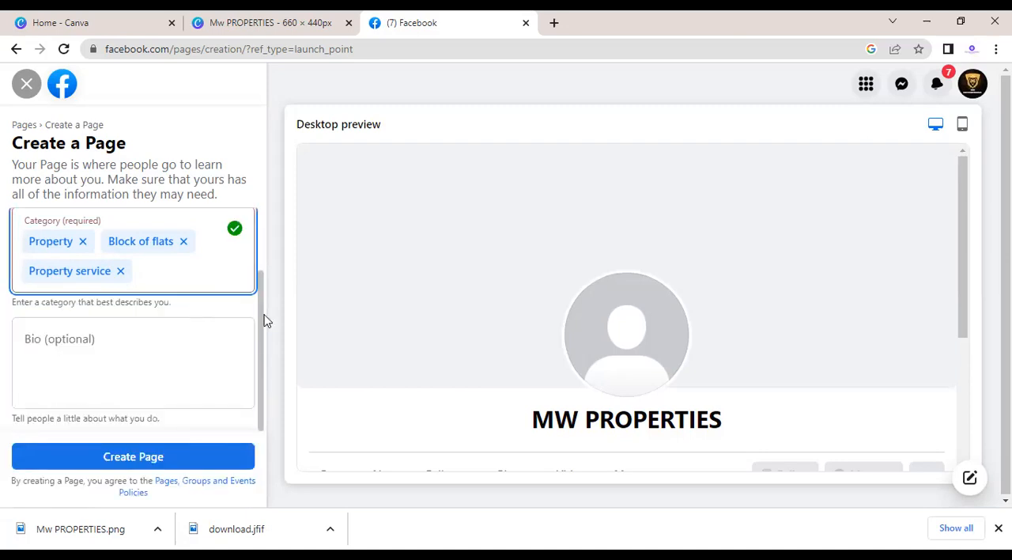
left_click(144, 358)
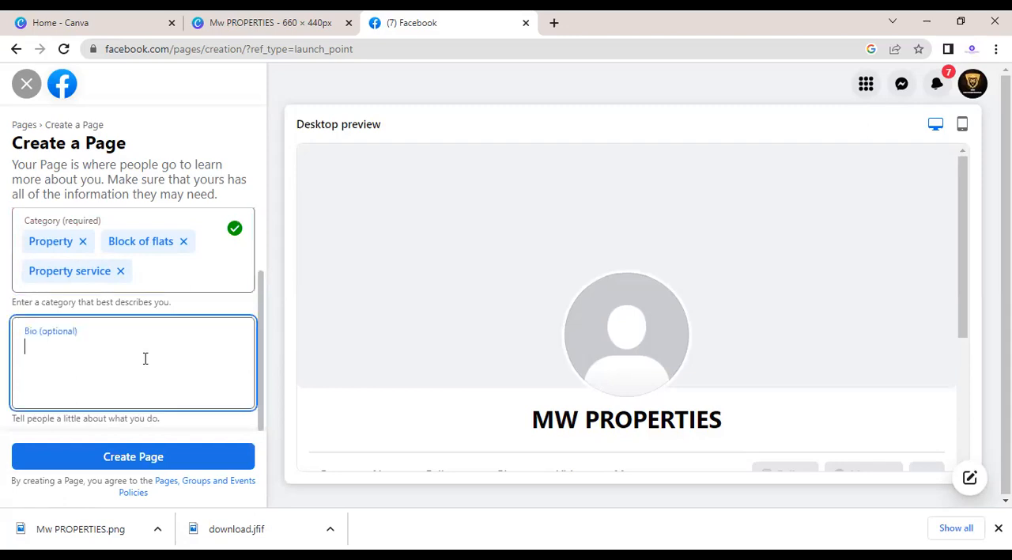
type("ARE DEALING IN ")
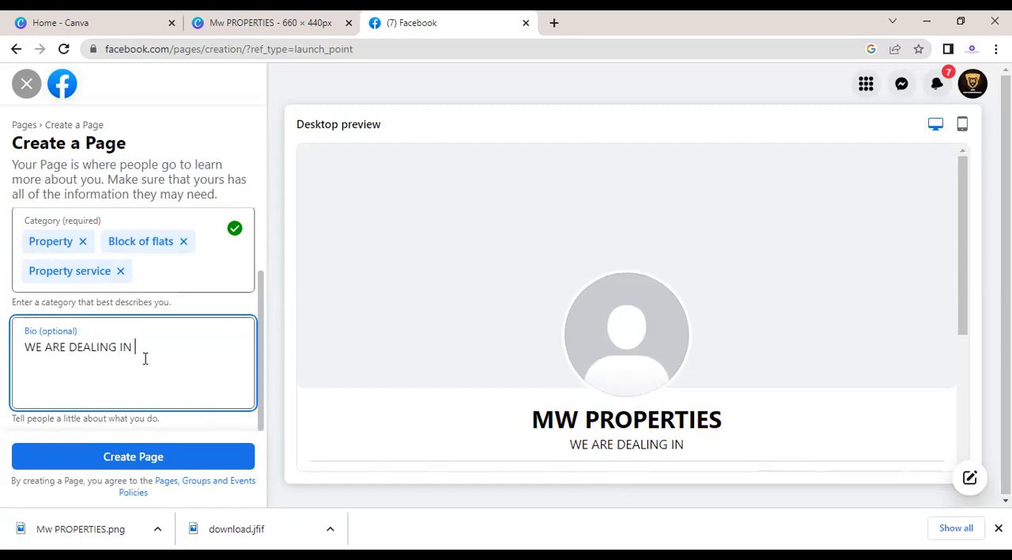
type("FLAT")
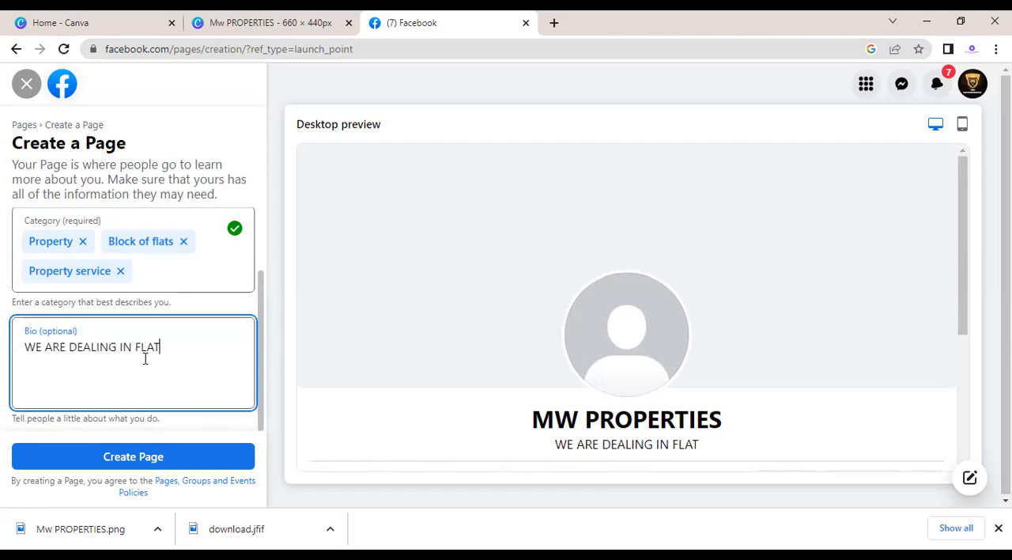
type("S AB")
key("BackSpace")
type("ND MORE")
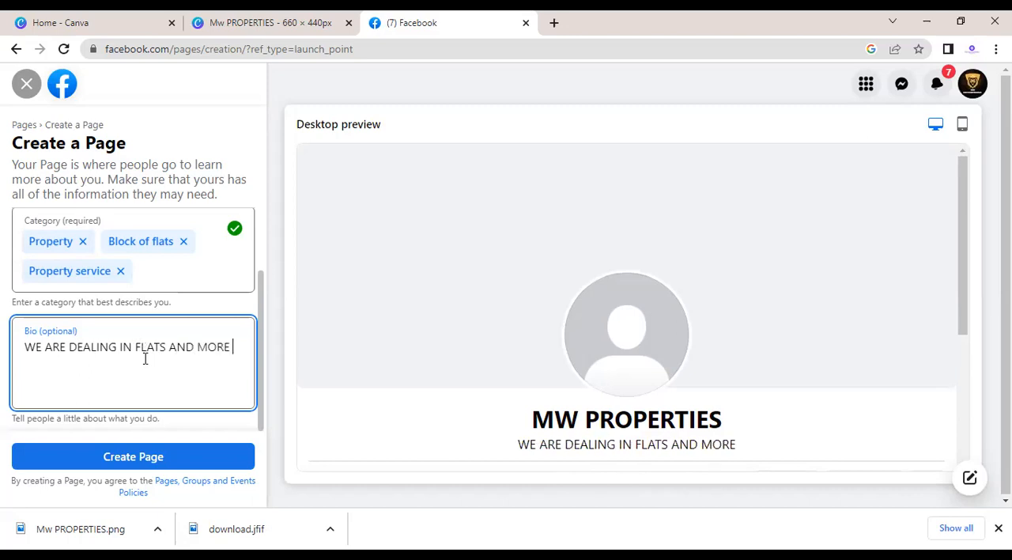
type(" P")
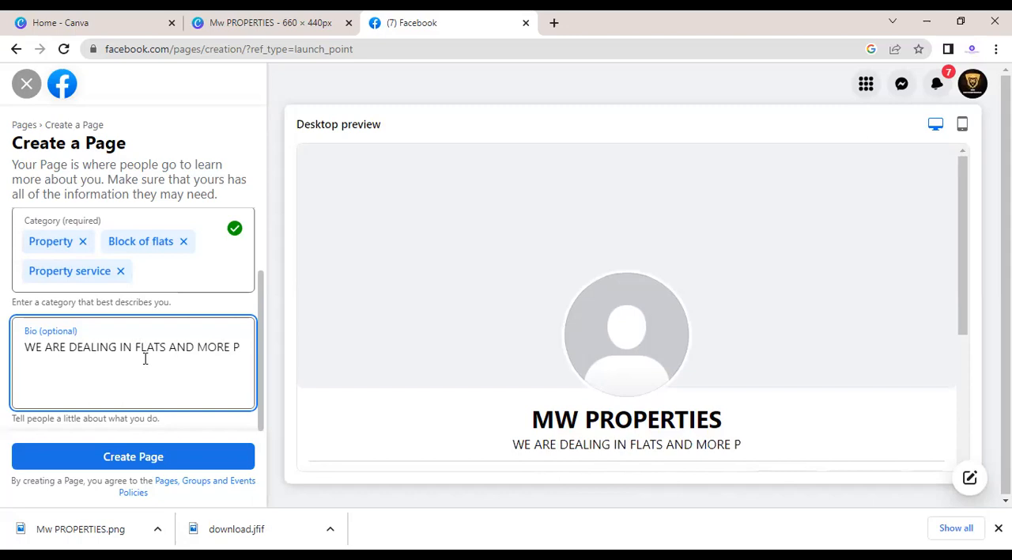
type("RE")
key("BackSpace")
type("OPERTY W")
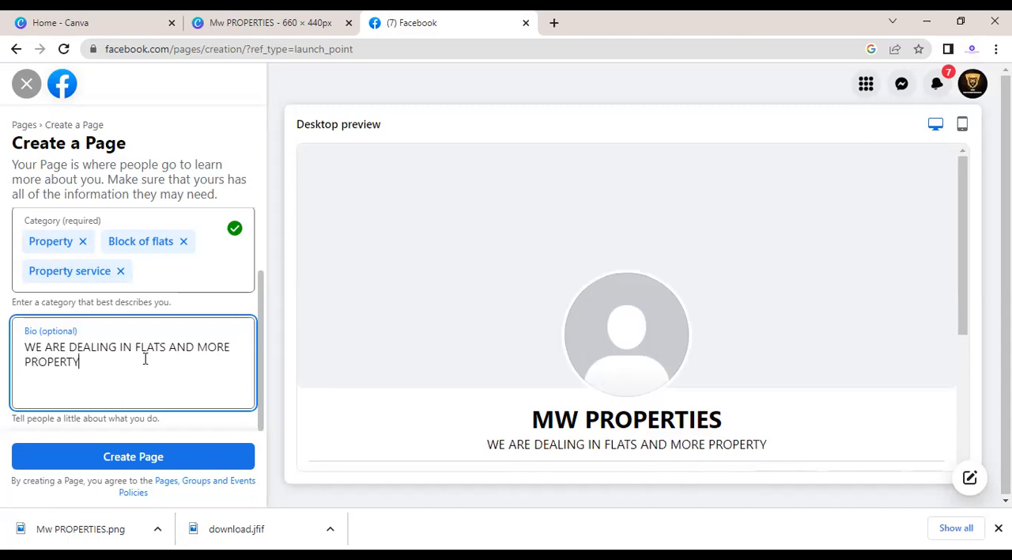
key("BackSpace")
key("BackSpace")
type("RELETED WORKS")
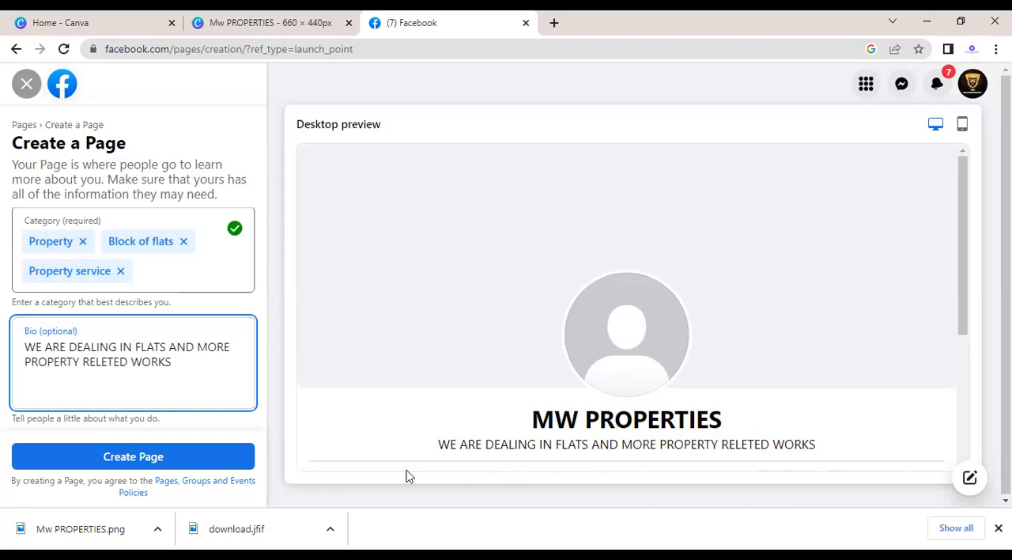
left_click(185, 374)
type(".")
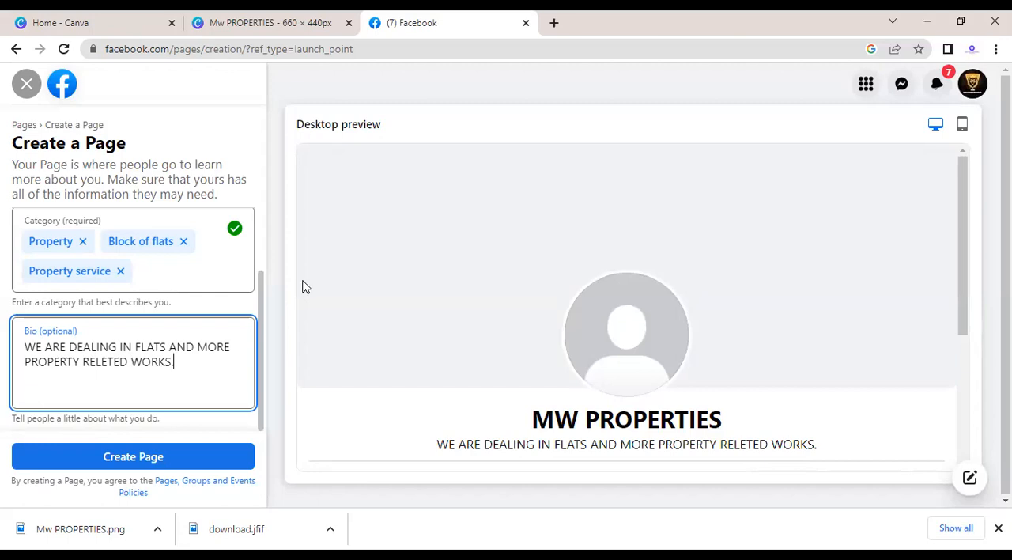
Step: Try to create the page with the name MW PROPERTIES, its three categories and the bio
left_click_drag(260, 299, 267, 330)
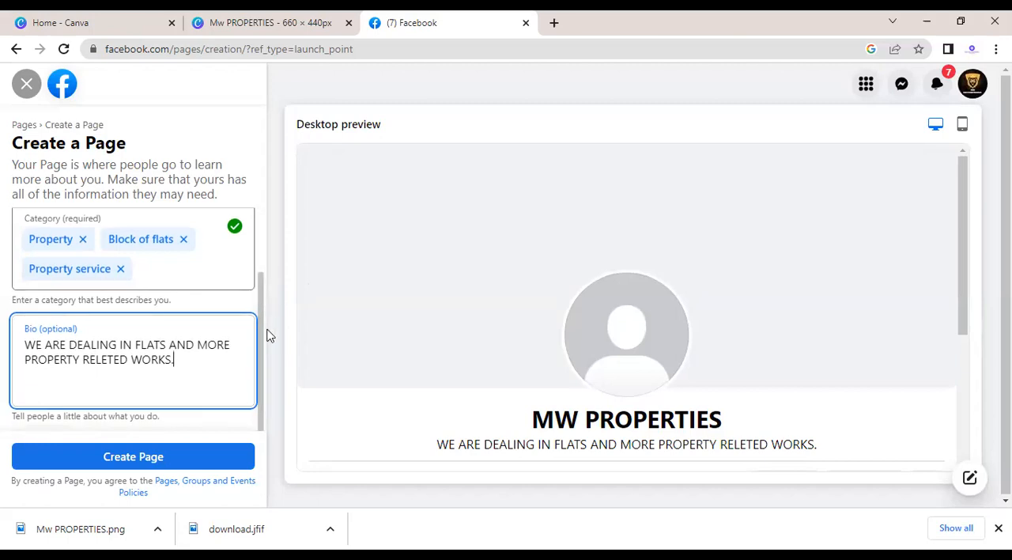
left_click(280, 377)
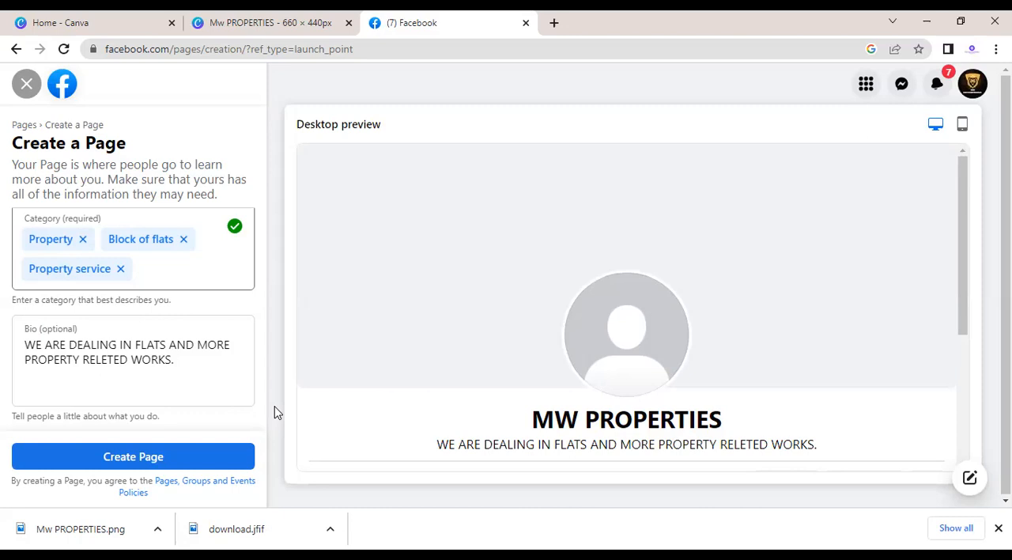
left_click(158, 461)
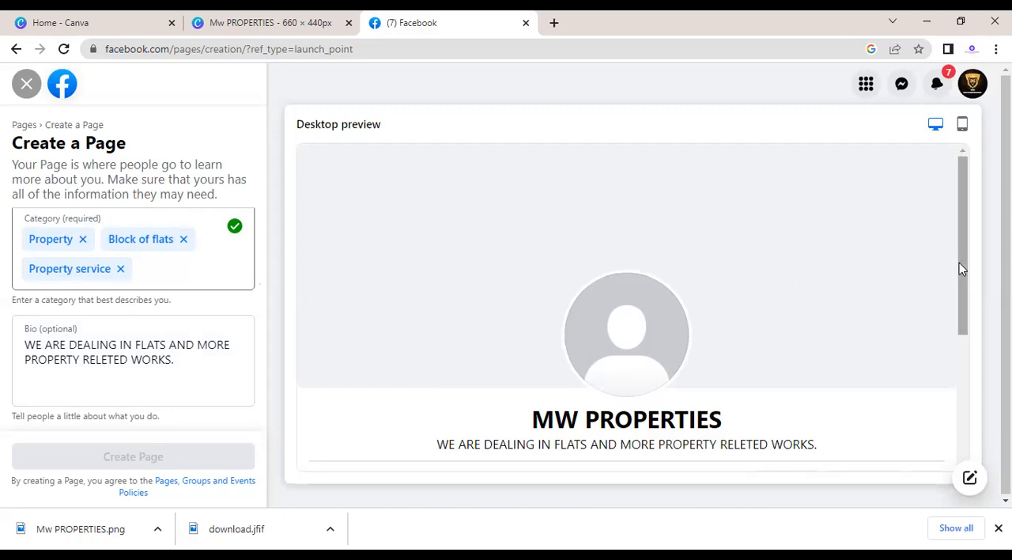
scroll(940, 377, "down", 3)
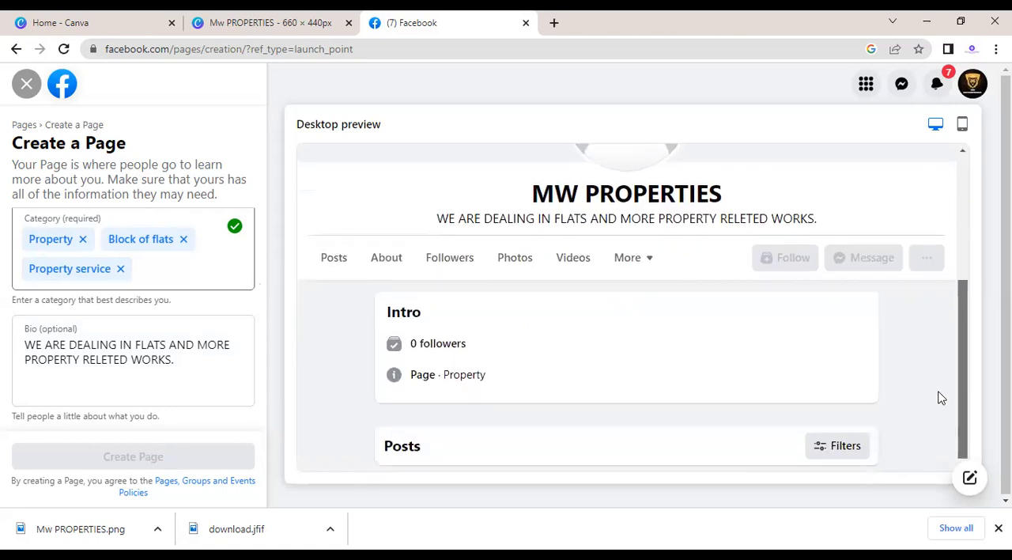
scroll(933, 332, "up", 3)
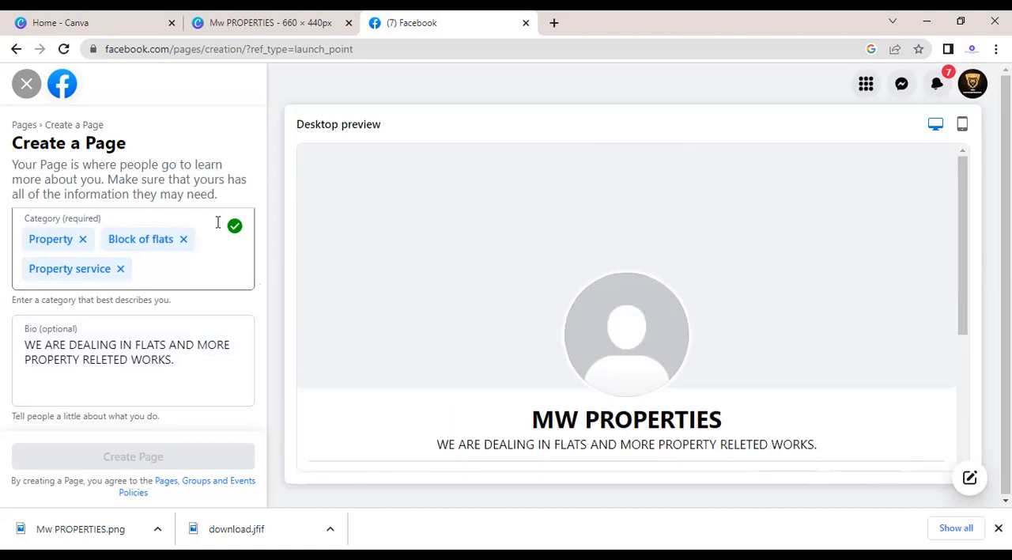
left_click(64, 51)
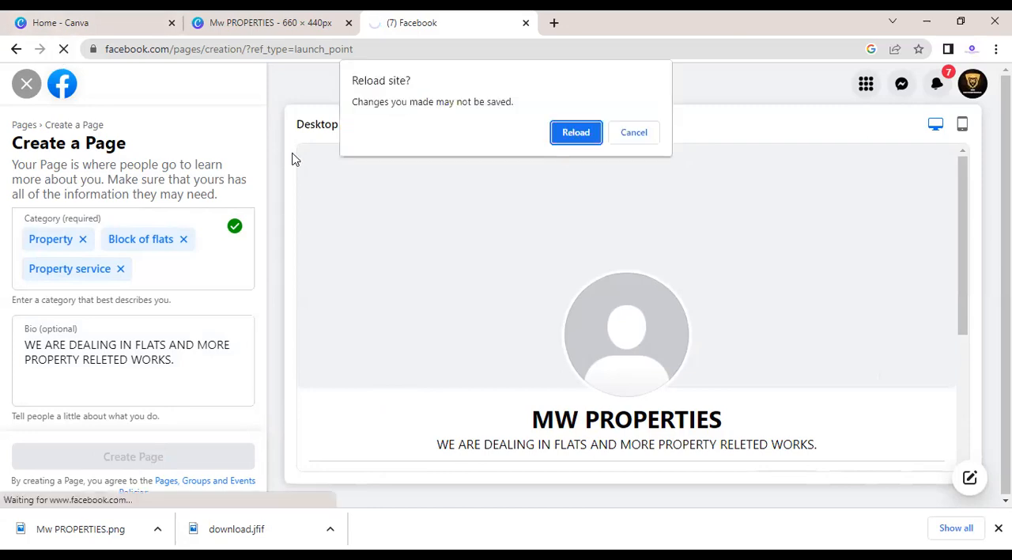
left_click(633, 132)
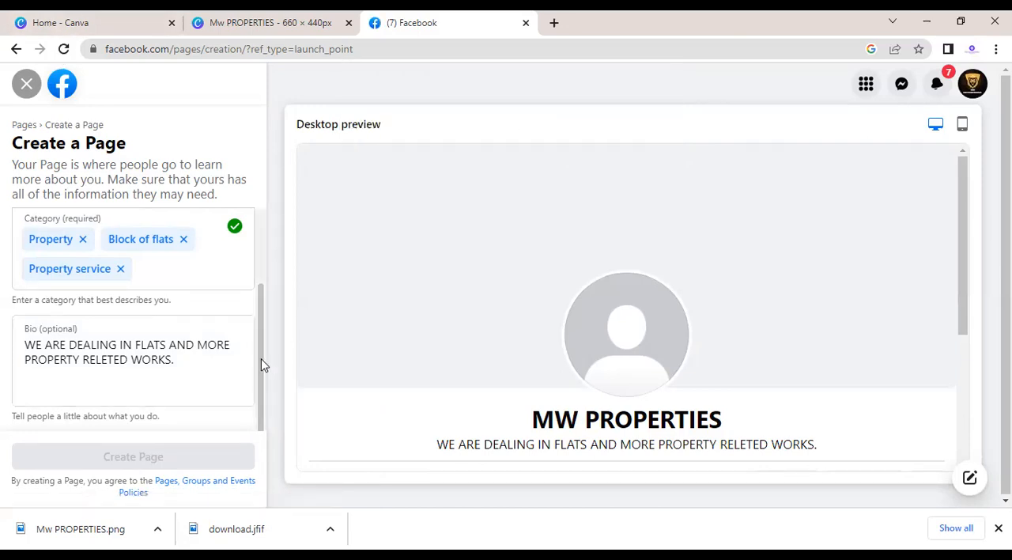
Step: Add the digits 19999 to the end of the page name, making it MW PROPERTIES19999
scroll(249, 261, "up", 2)
left_click(142, 247)
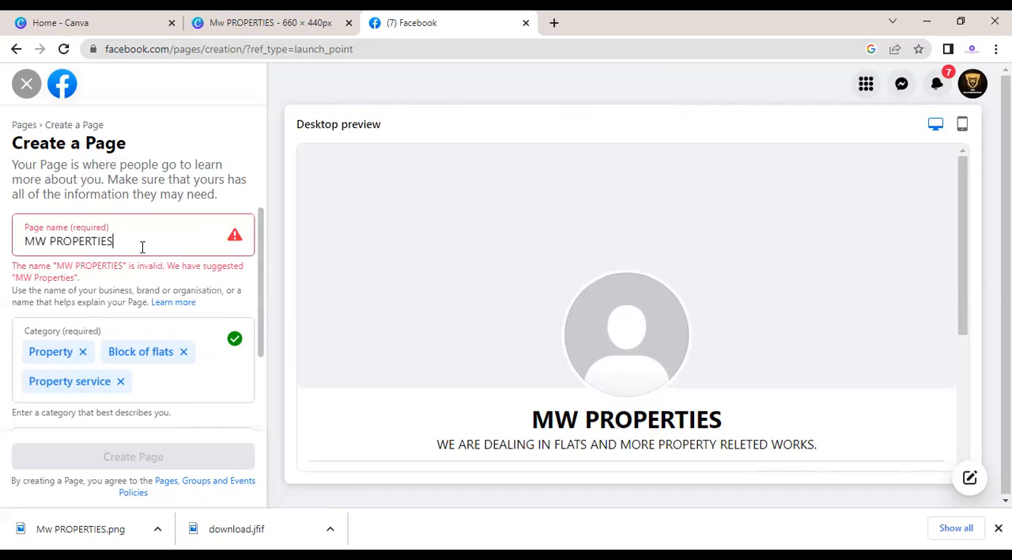
key("BackSpace")
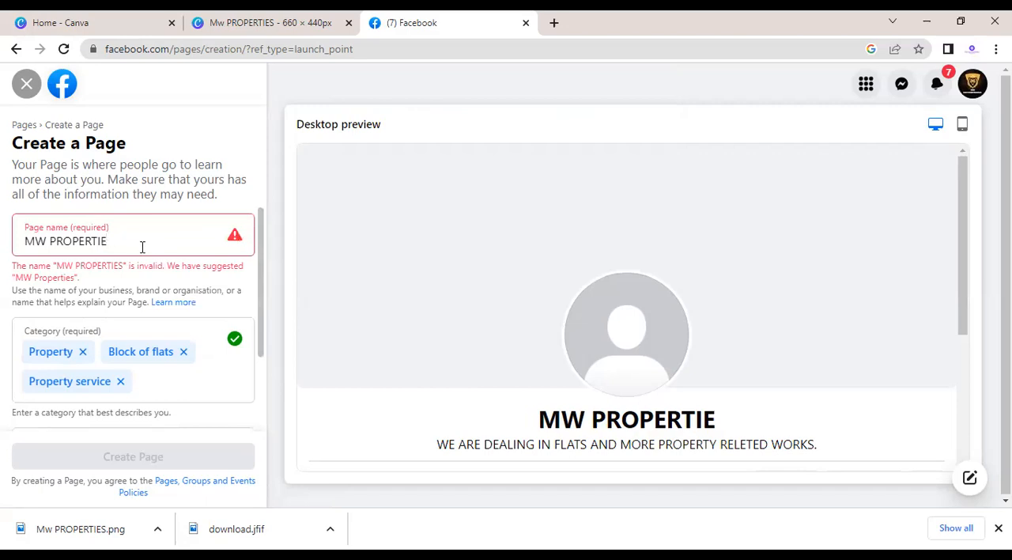
type("S1999999")
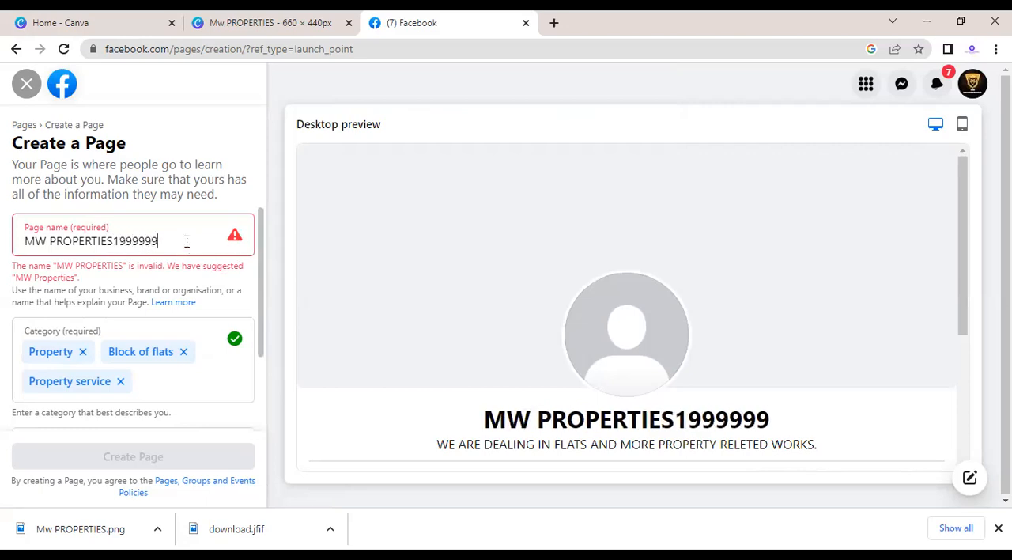
key("BackSpace")
key("BackSpace")
key("BackSpace")
key("BackSpace")
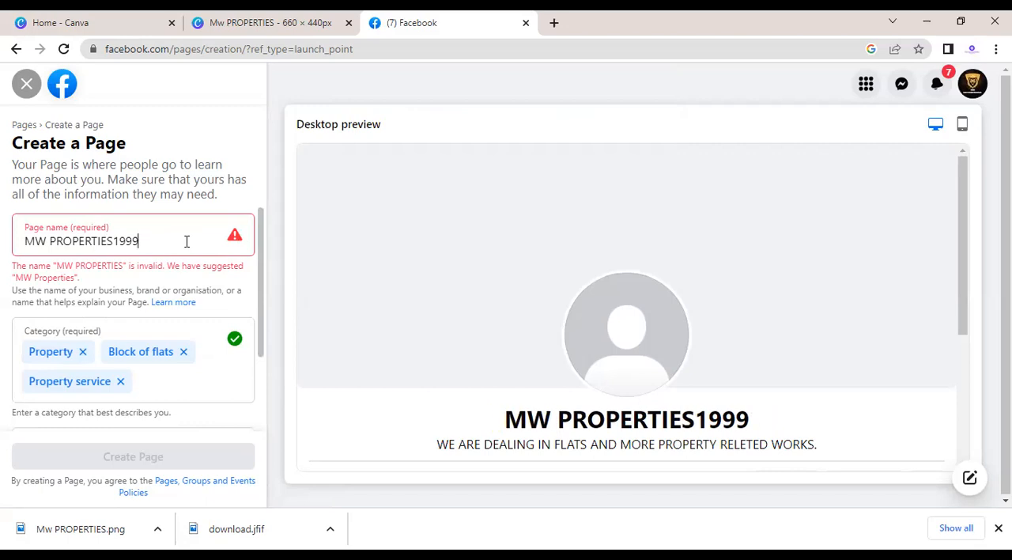
type("9")
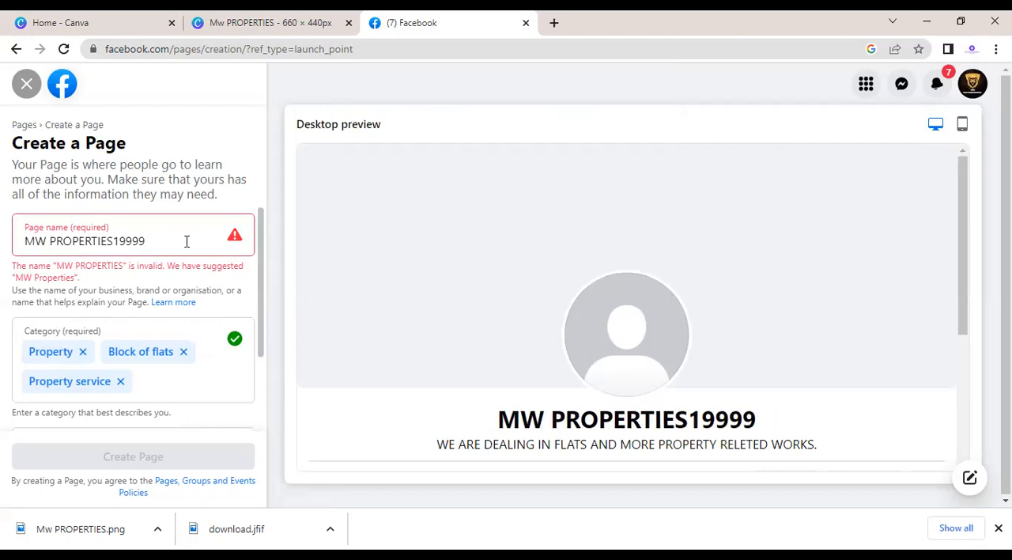
Step: Remove the digits from the page name and try again to create the page as MW PROPERTIES
key("BackSpace")
key("BackSpace")
key("BackSpace")
key("BackSpace")
key("BackSpace")
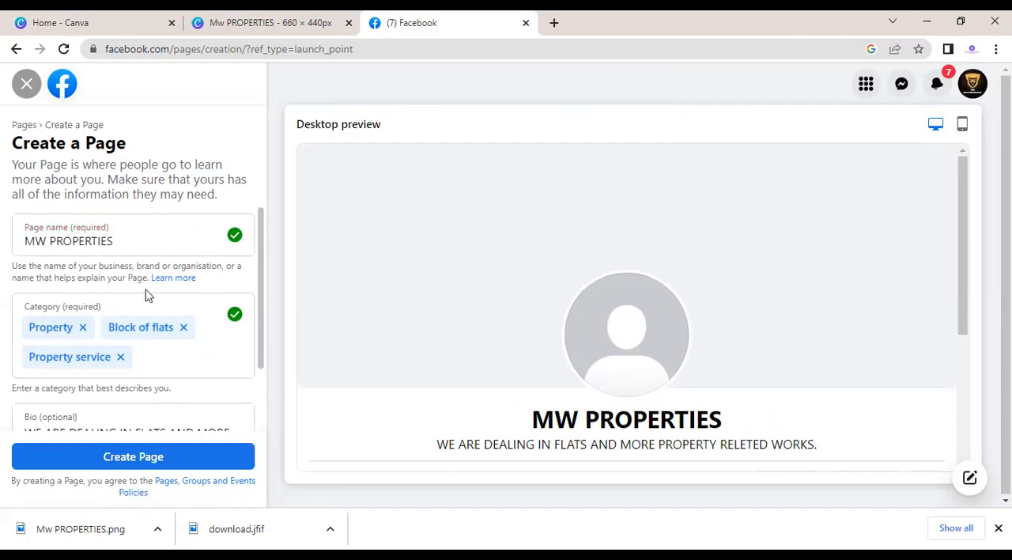
left_click(134, 465)
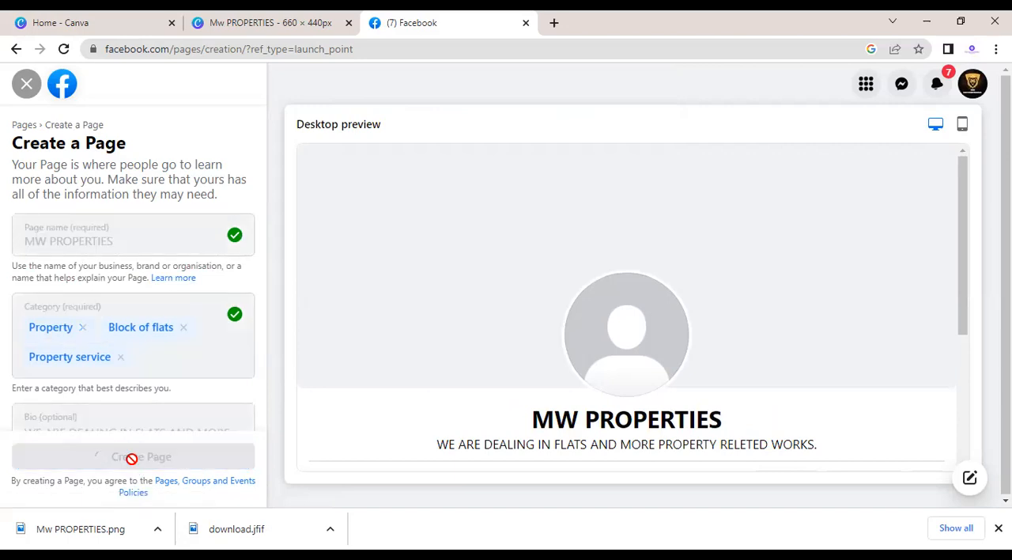
Step: Change the page name to MW PROPERTIESSSS and try to create the page under it
left_click(132, 248)
type("19999")
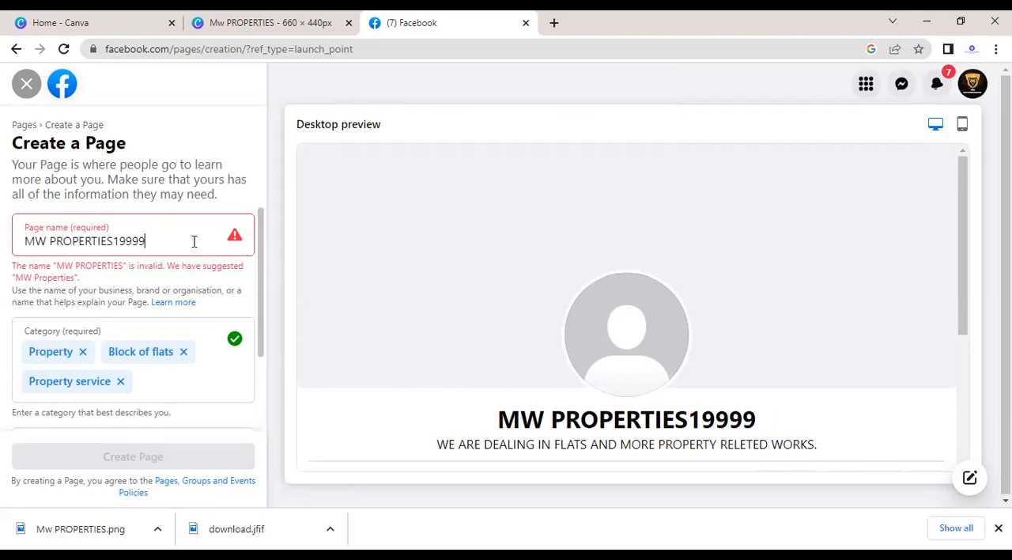
key("BackSpace")
key("BackSpace")
key("BackSpace")
key("BackSpace")
key("BackSpace")
type("SSS")
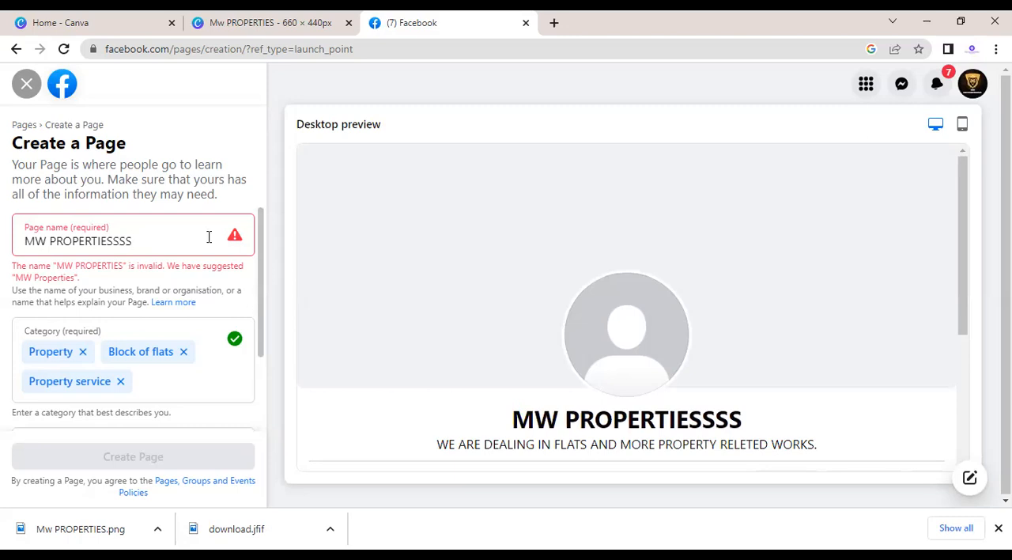
right_click(232, 238)
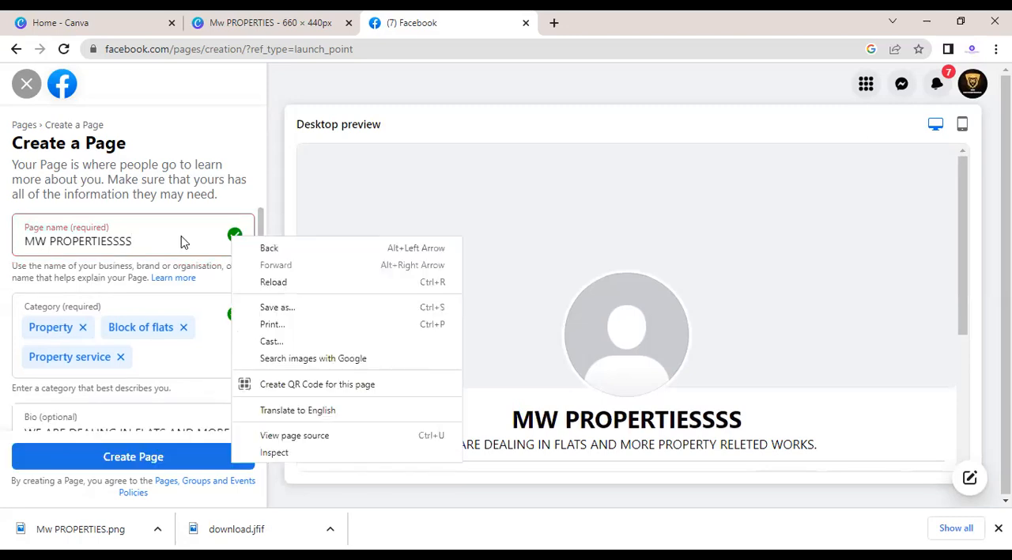
left_click(286, 183)
left_click(136, 458)
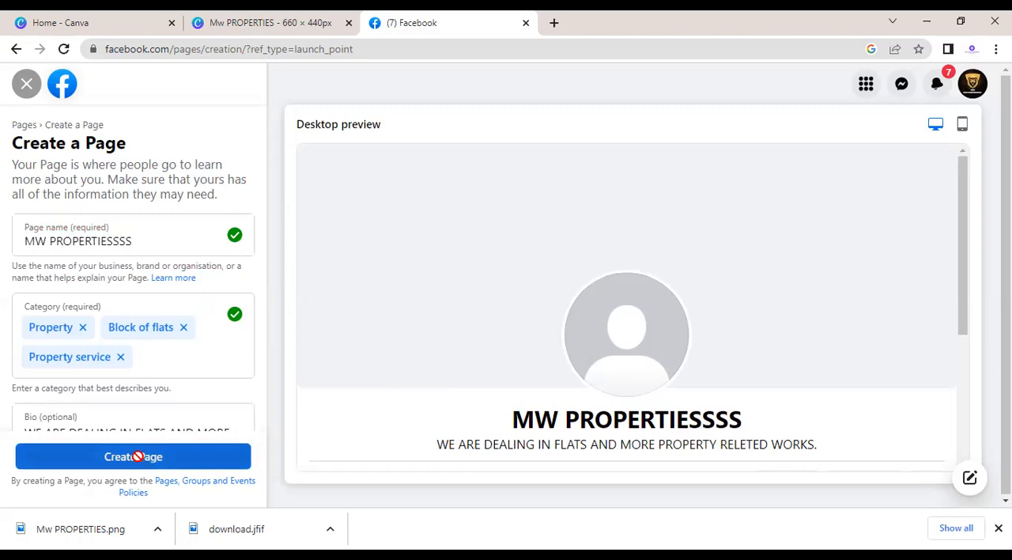
Step: Add another S to the page name, making it MW PROPERTIESSSSS, and try to create the page
left_click(154, 249)
type("S")
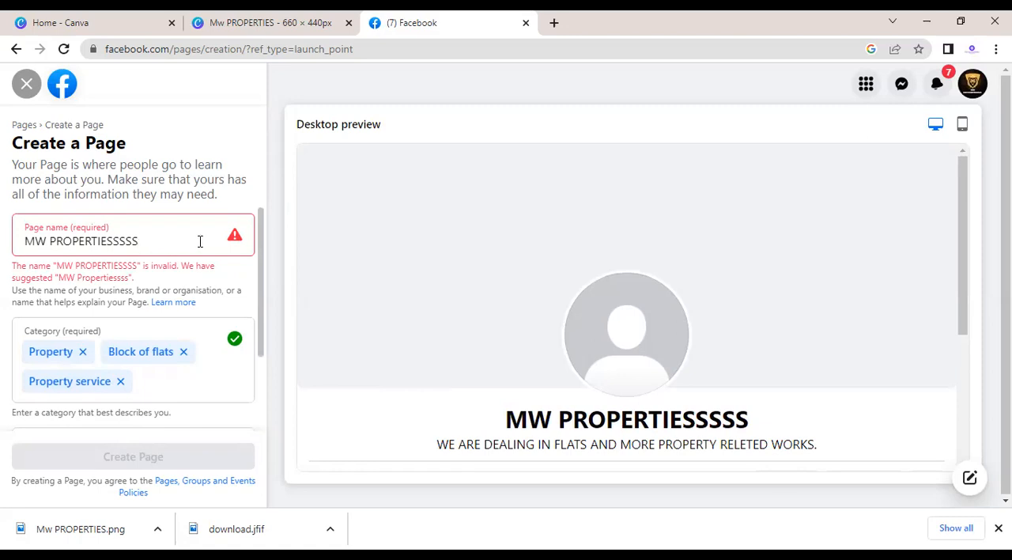
left_click_drag(262, 303, 261, 268)
left_click(115, 458)
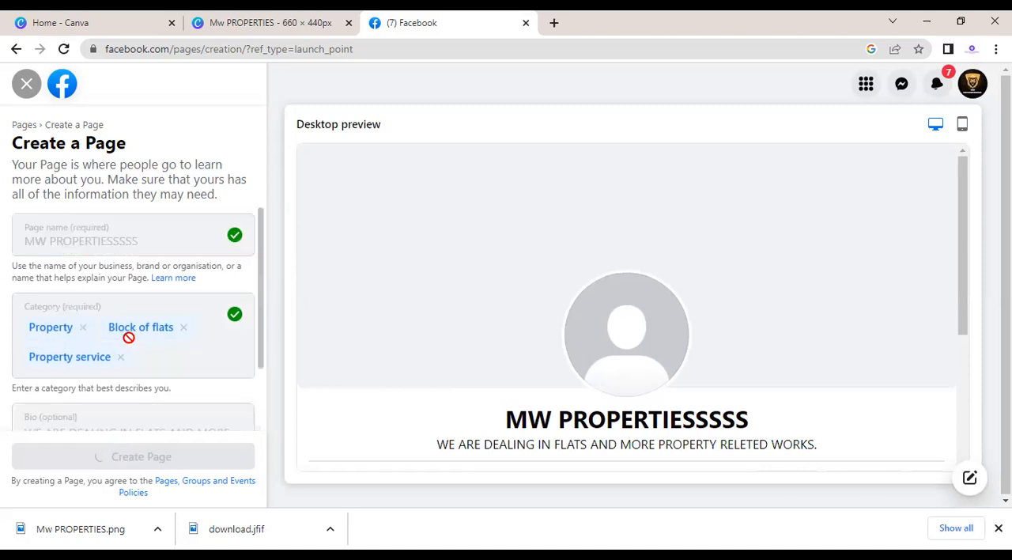
Step: Change the page name to MW PROPERTIESSSSDS and try to create the page with that name
left_click(148, 238)
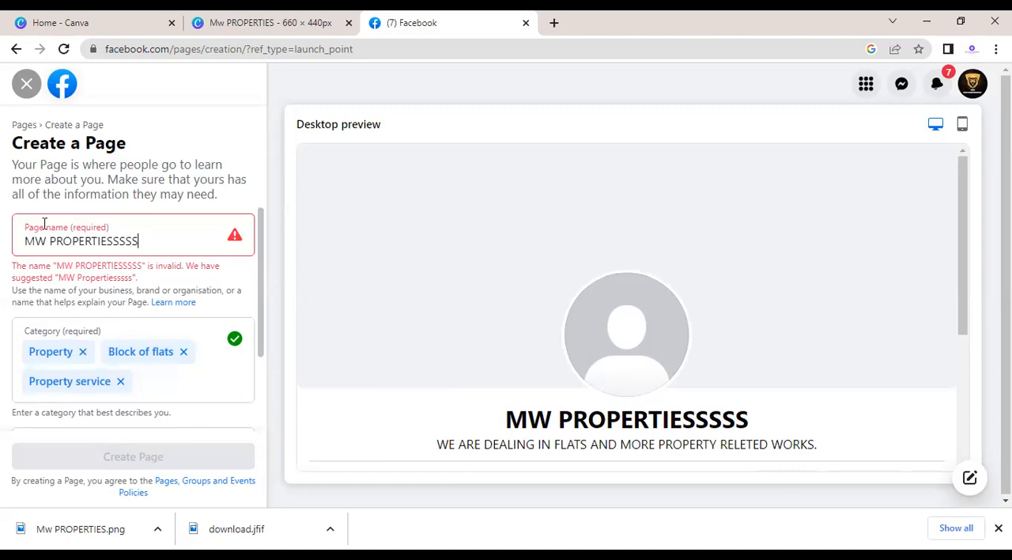
left_click(49, 237)
key("BackSpace")
type(".")
left_click(184, 231)
type("D")
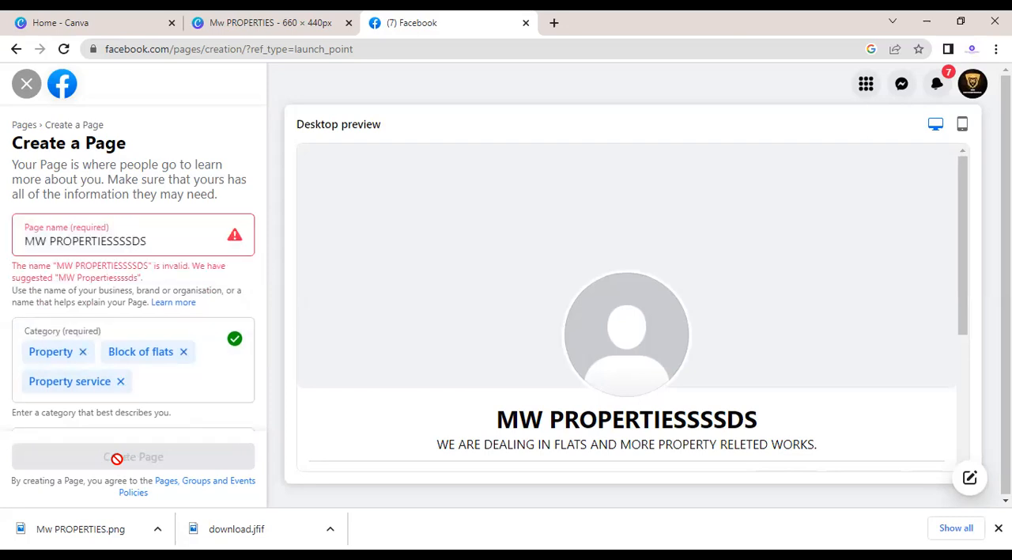
Step: Replace the ending of the page name so that it reads MW PROPERTIEESSS
key("BackSpace")
key("BackSpace")
key("BackSpace")
key("BackSpace")
key("BackSpace")
key("BackSpace")
key("BackSpace")
key("BackSpace")
key("BackSpace")
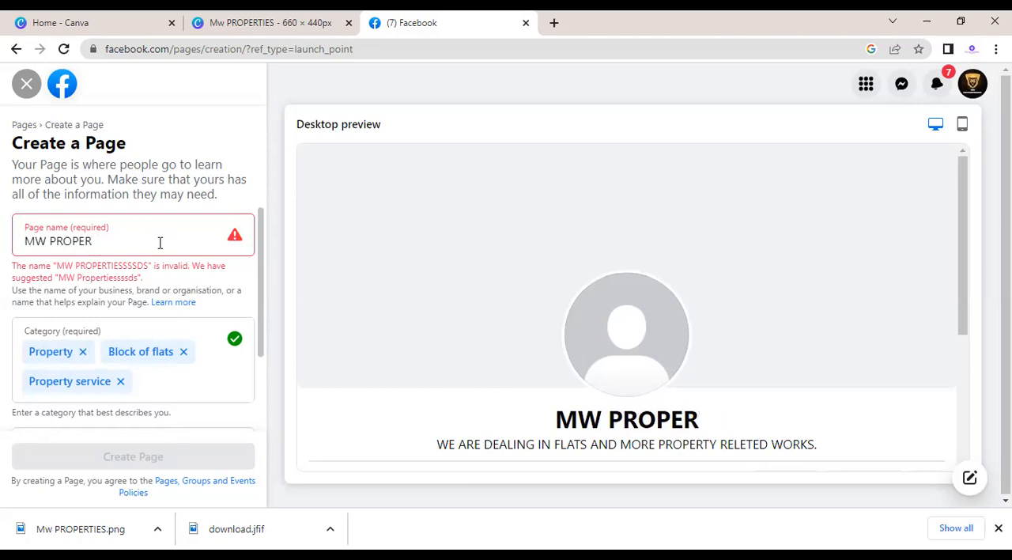
type("TIEESSS")
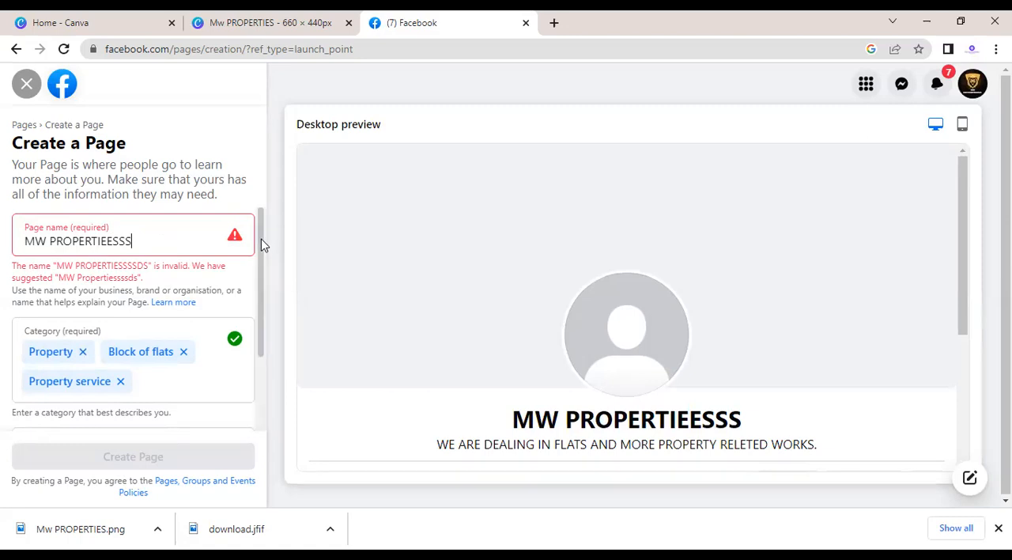
left_click_drag(261, 243, 261, 266)
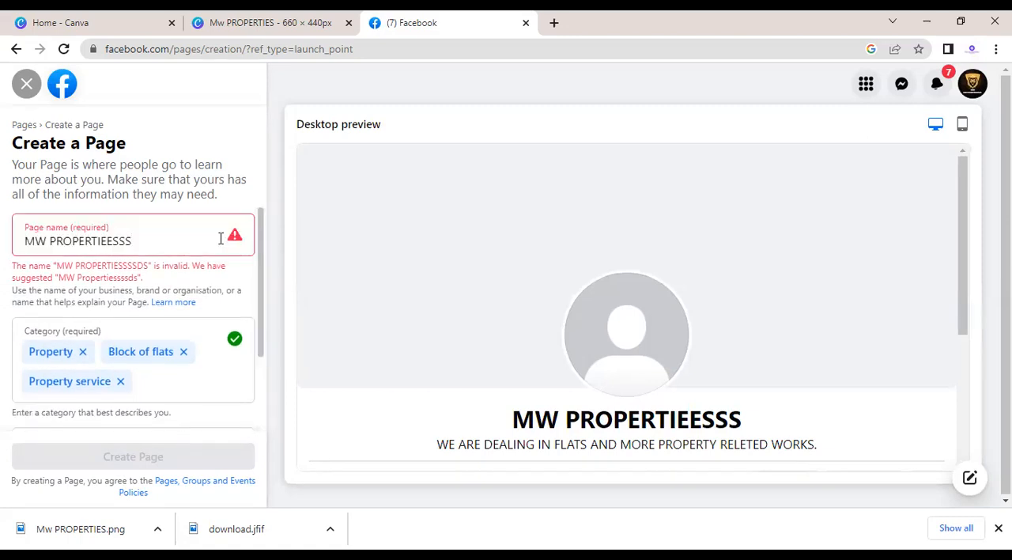
scroll(263, 271, "down", 2)
scroll(264, 233, "up", 2)
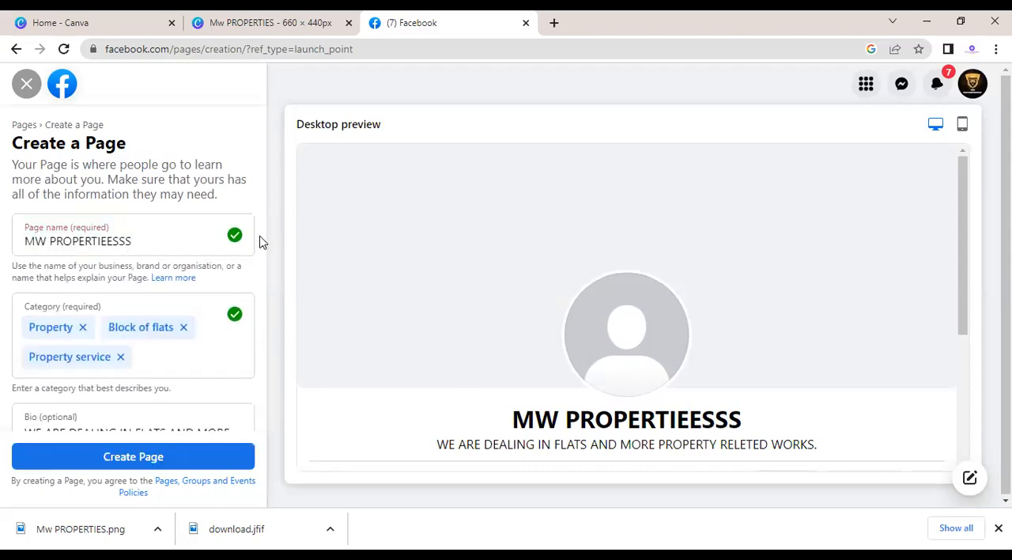
Step: Try to create the page under the name MW PROPERTIEESSS, submitting the form twice
left_click(146, 460)
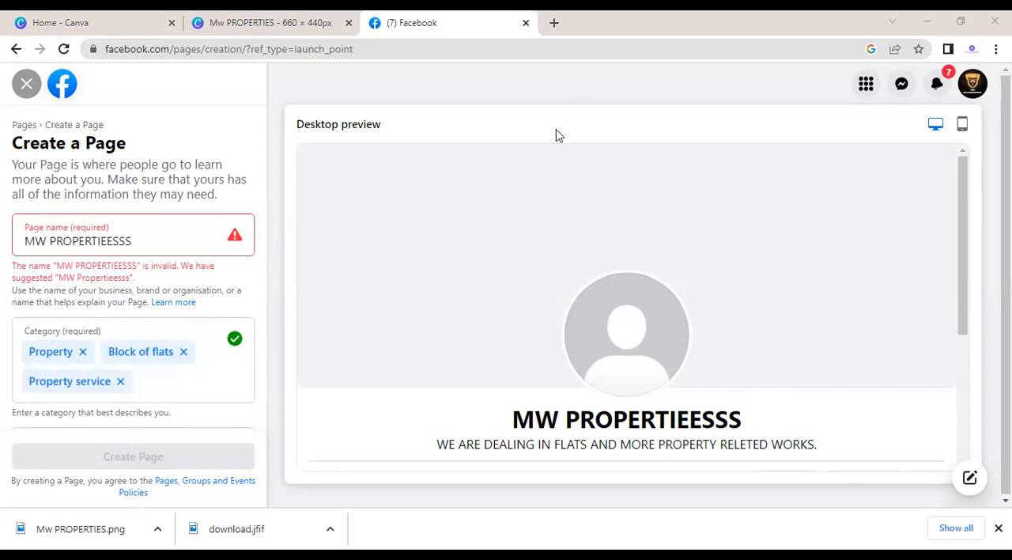
left_click(234, 235)
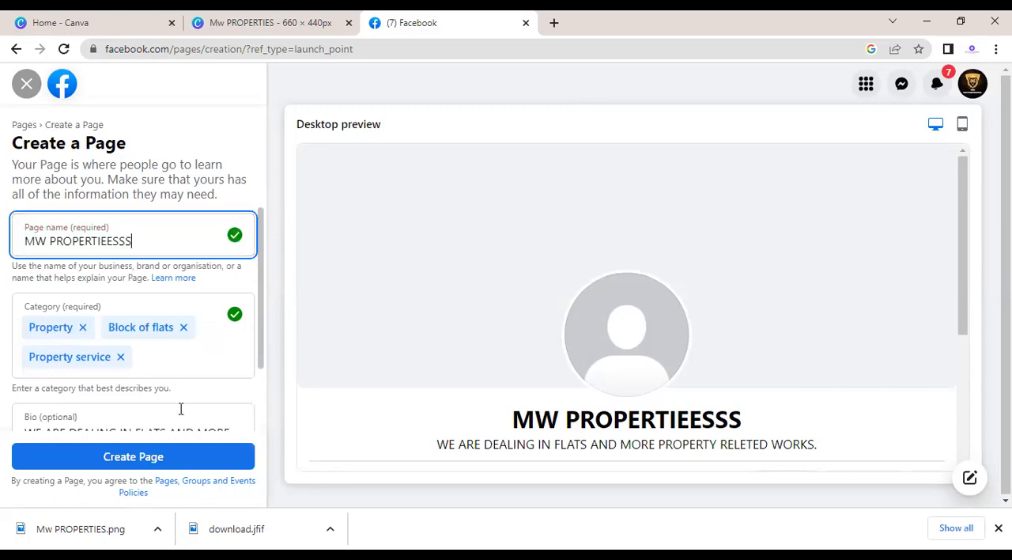
left_click(150, 456)
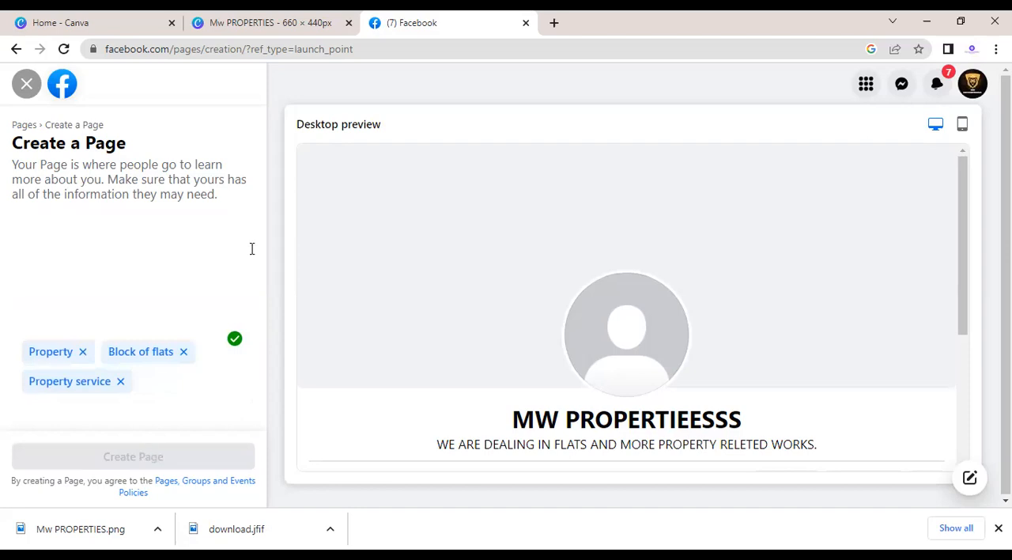
Step: Add an S to the page name, making it MW PROPERTIEESSSS, and try to create the page
left_click(200, 240)
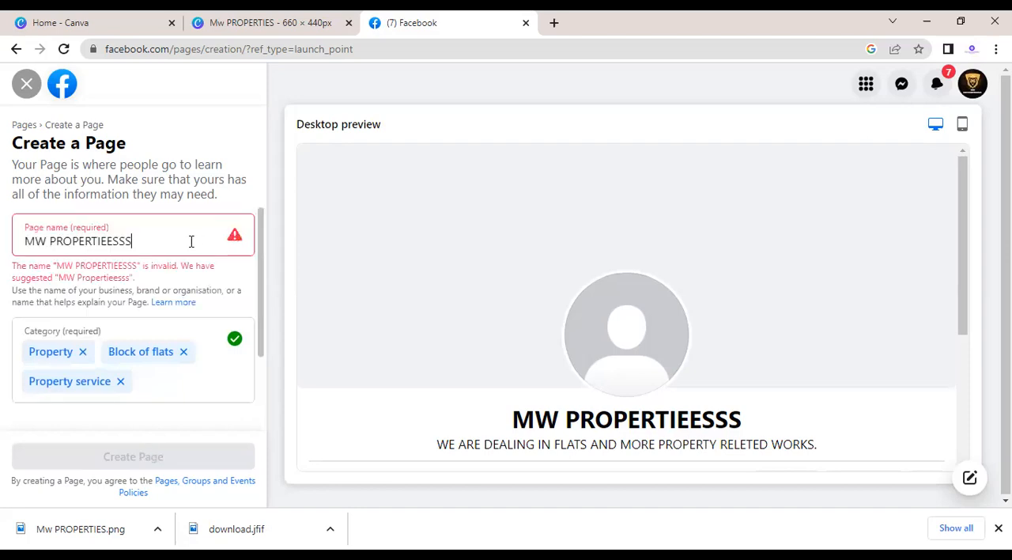
type("S")
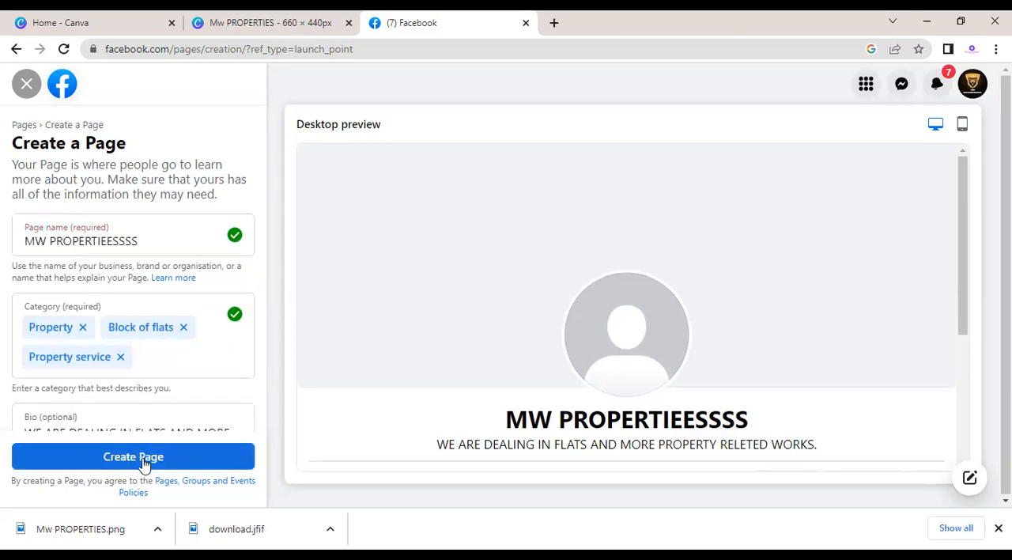
left_click(142, 457)
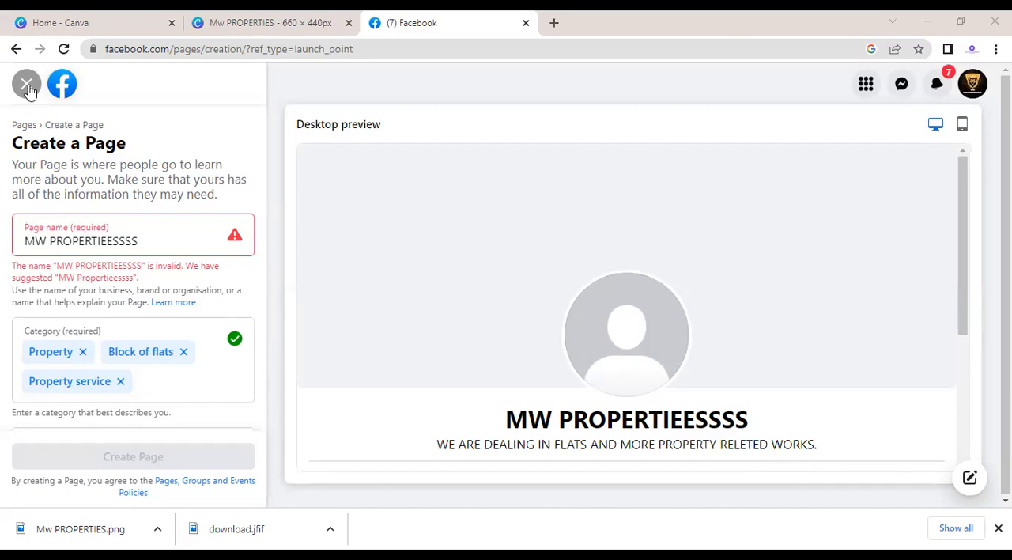
Step: Replace the page name with MW REAL STATESSSS, keeping only the MW prefix, and try to create the page
left_click(158, 246)
key("BackSpace")
key("BackSpace")
key("BackSpace")
key("BackSpace")
key("BackSpace")
key("BackSpace")
key("BackSpace")
key("BackSpace")
key("BackSpace")
key("BackSpace")
key("BackSpace")
key("BackSpace")
key("BackSpace")
key("BackSpace")
key("BackSpace")
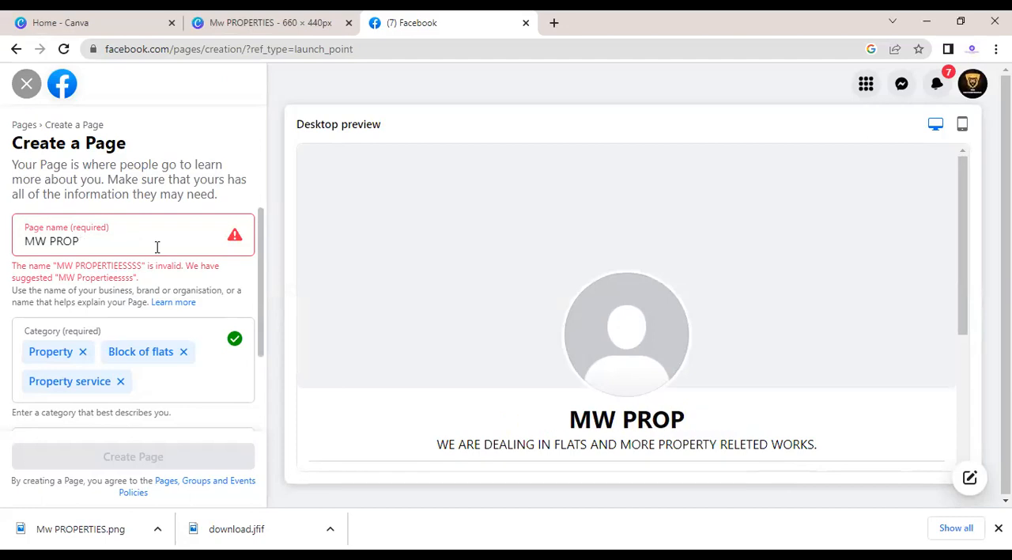
type("RE")
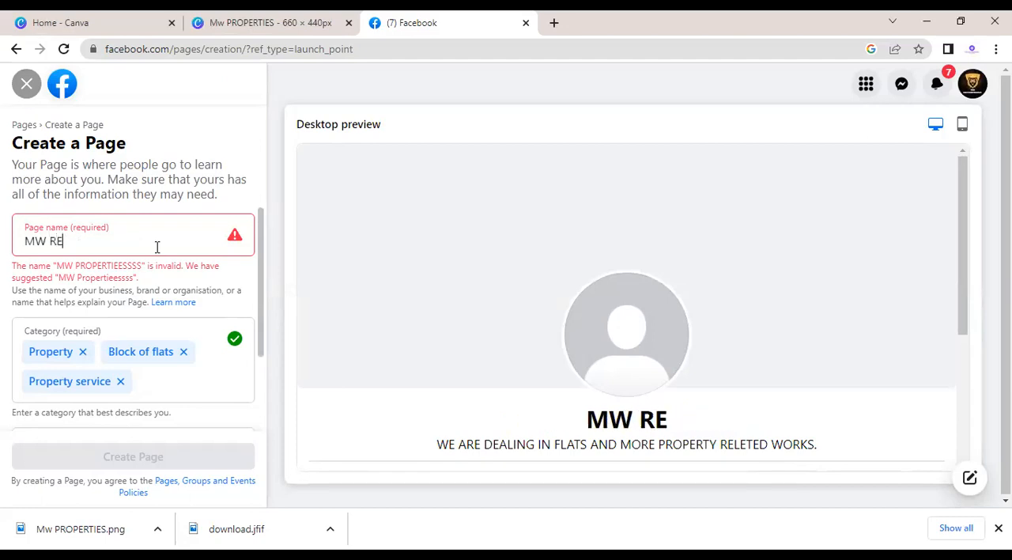
type("AL ")
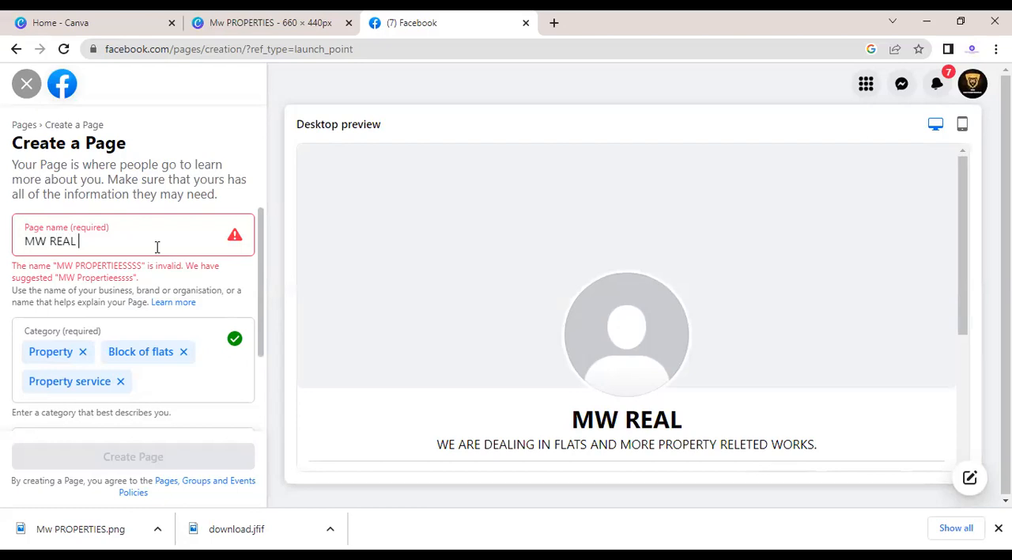
type("STATESSSS")
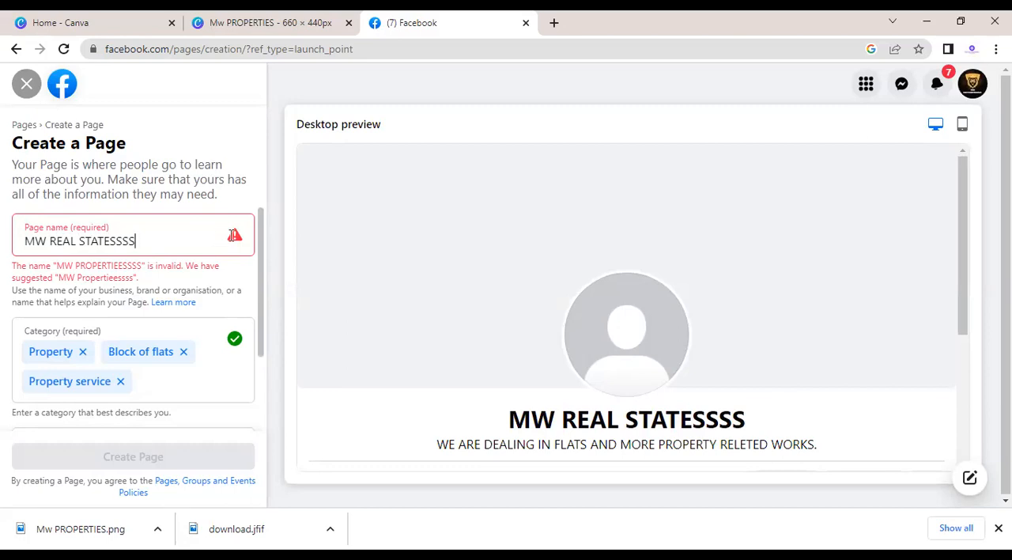
left_click(138, 465)
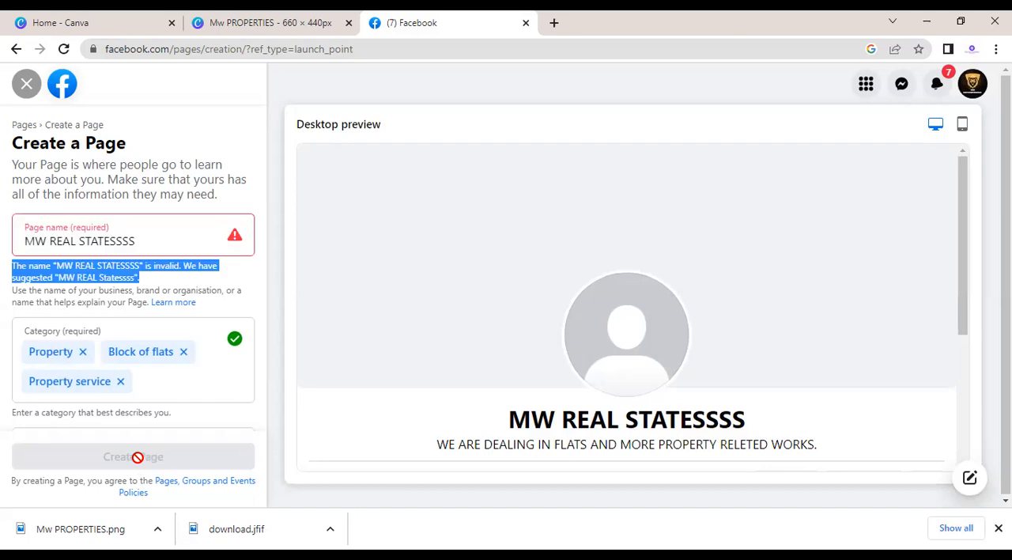
Step: Leave the filled-in page creation form, discarding its changes, and start creating a new page with an empty form
left_click(165, 223)
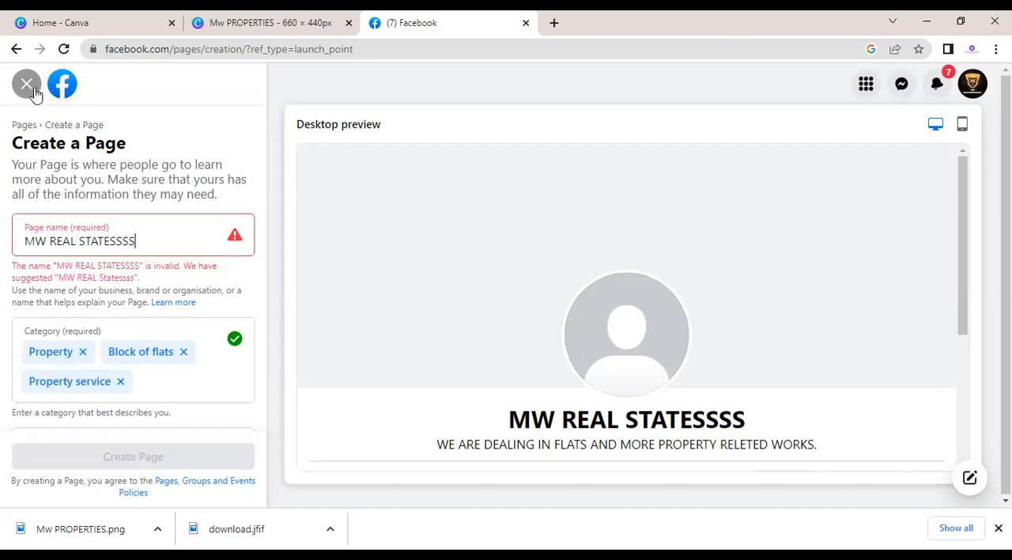
left_click(30, 89)
left_click(549, 332)
left_click(188, 451)
left_click(999, 528)
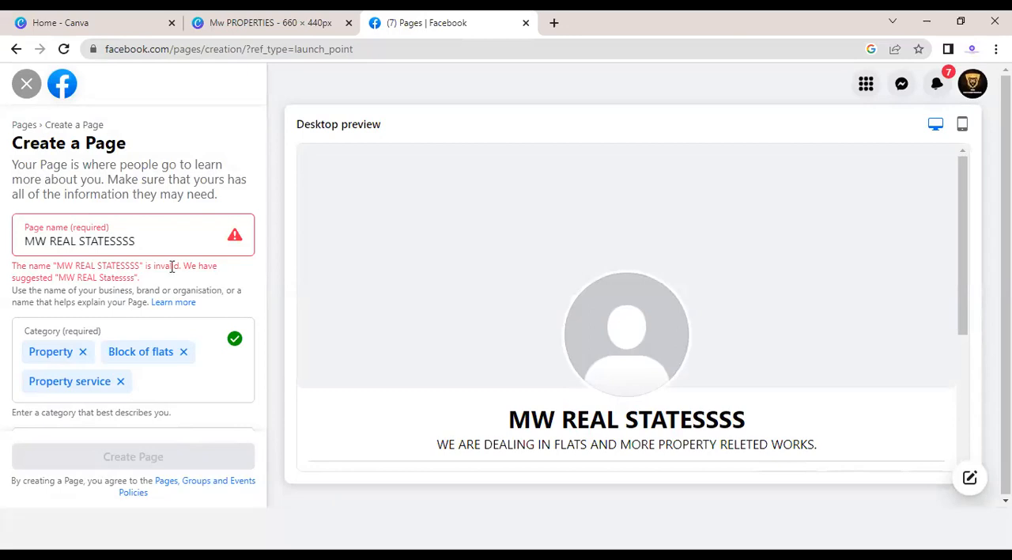
left_click(26, 83)
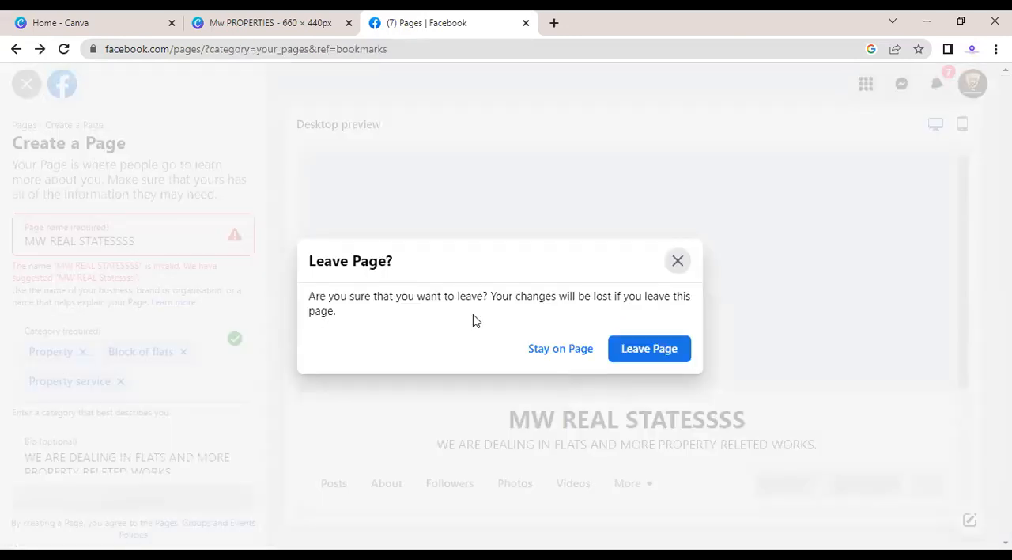
left_click(626, 356)
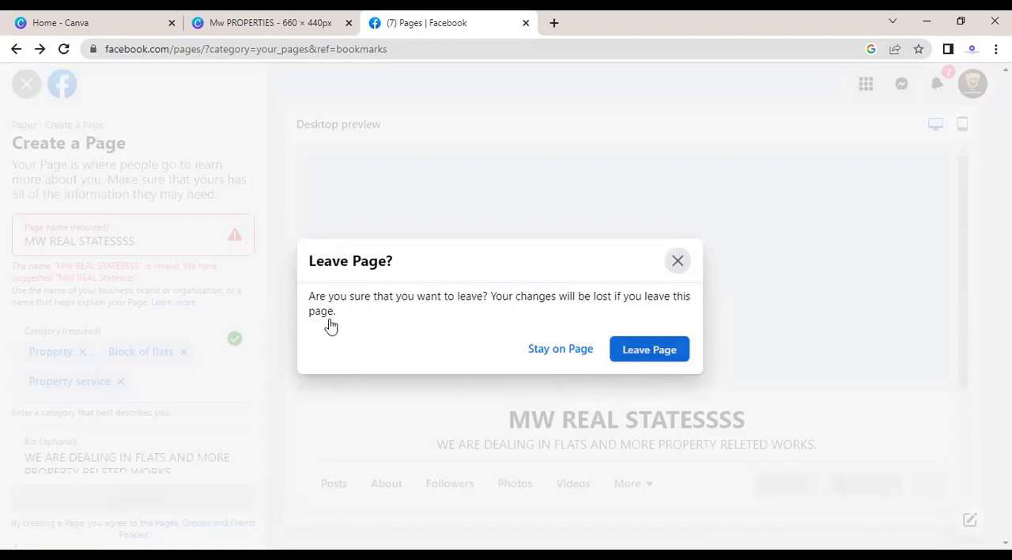
left_click(118, 337)
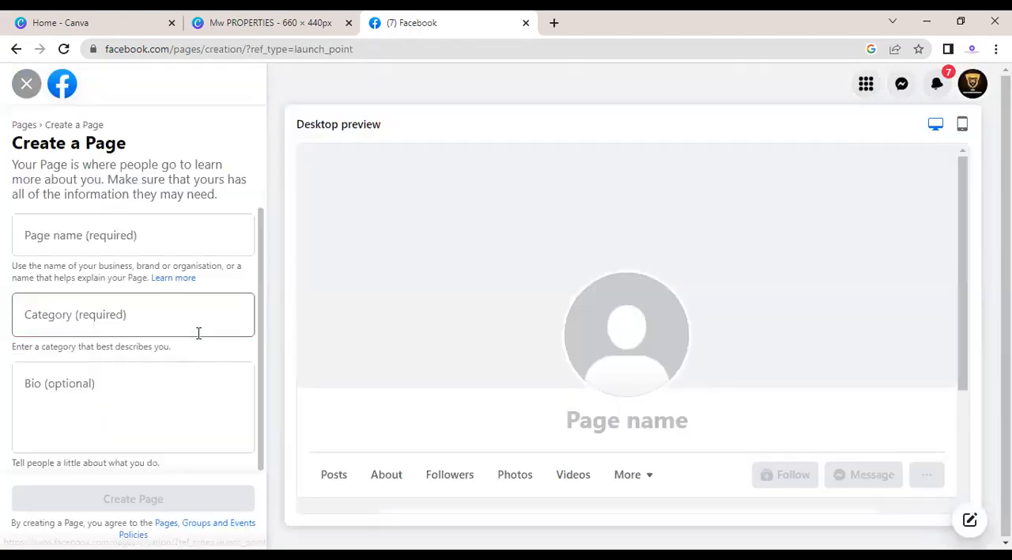
Step: Enter "mw real statesssss" in lowercase as the new page's name
left_click(87, 245)
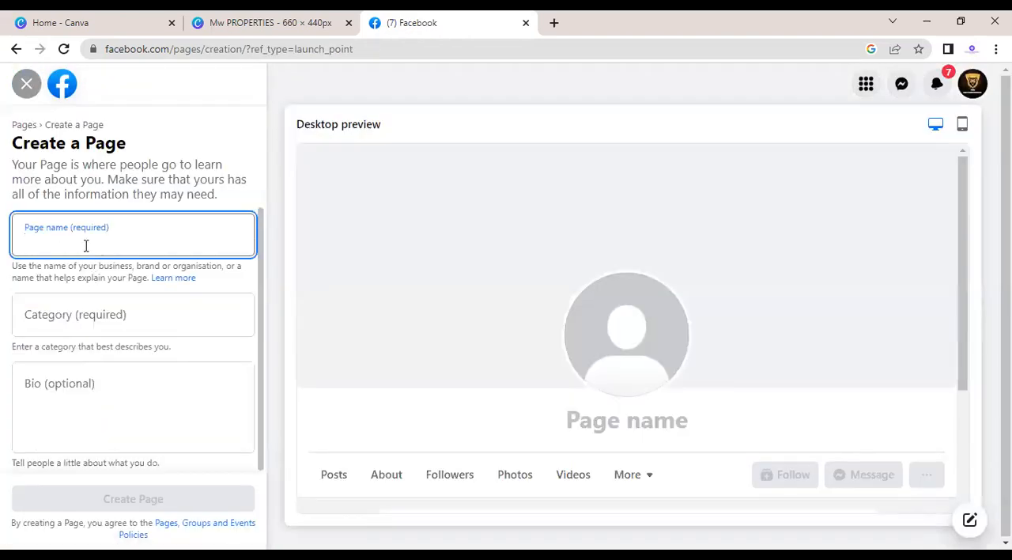
type("MW RE")
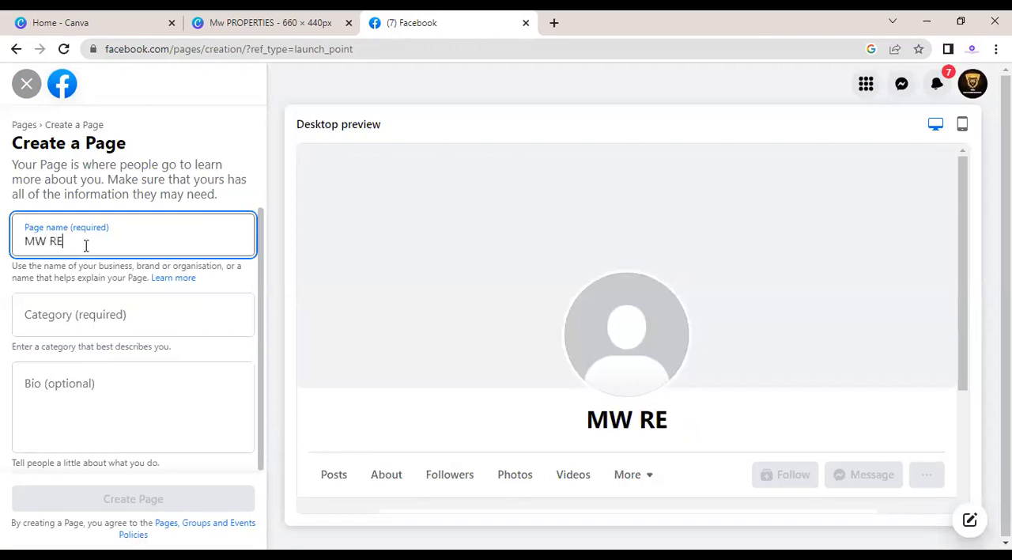
type("AL")
key("BackSpace")
key("BackSpace")
key("BackSpace")
key("BackSpace")
key("BackSpace")
key("BackSpace")
key("BackSpace")
type("m")
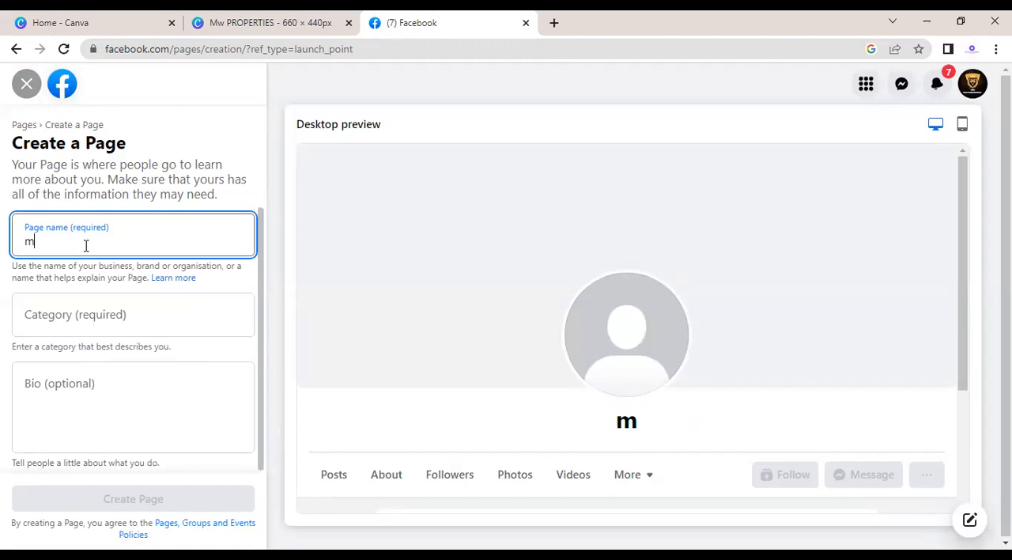
type("w real sta")
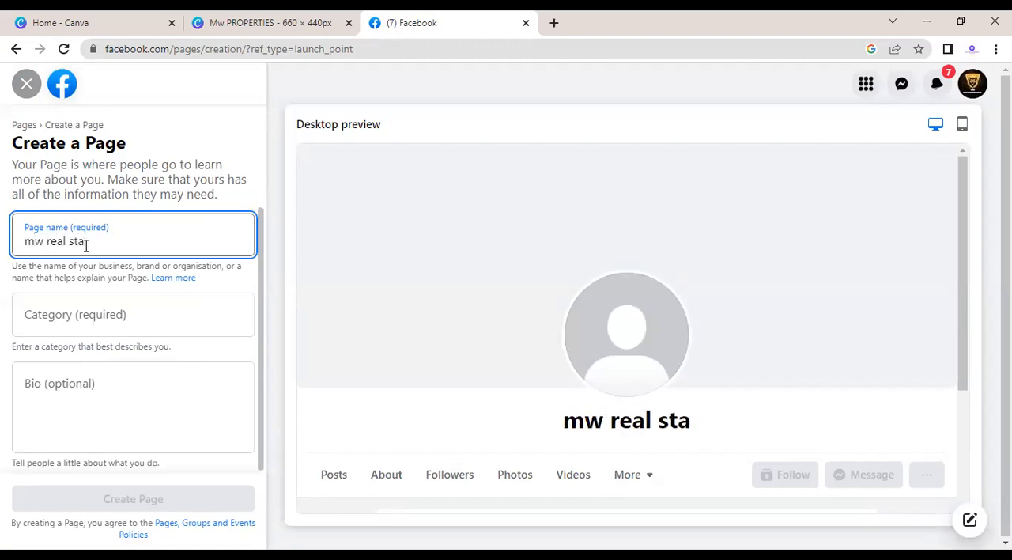
type("tesssss")
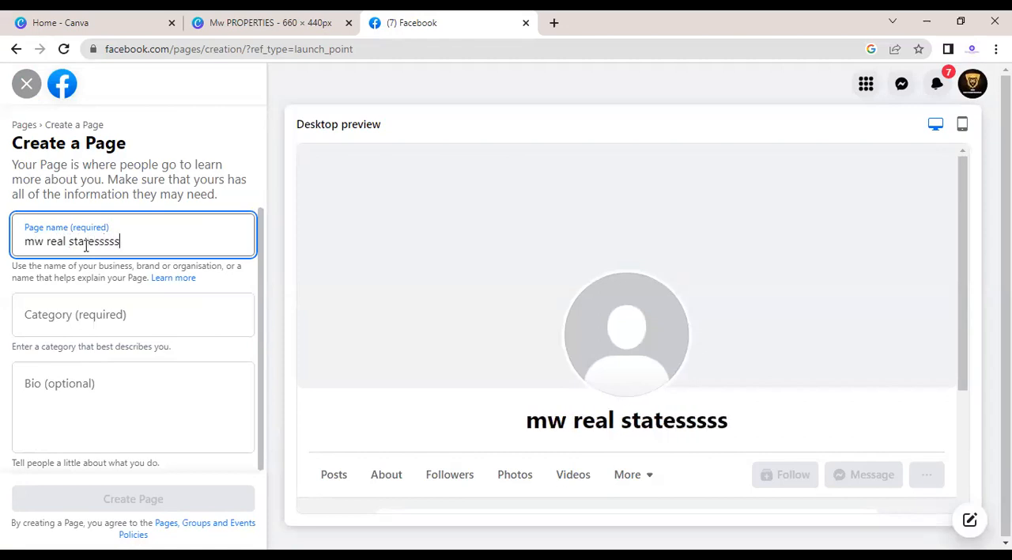
Step: Search the page categories for "real" and add Property and Property service
left_click(88, 319)
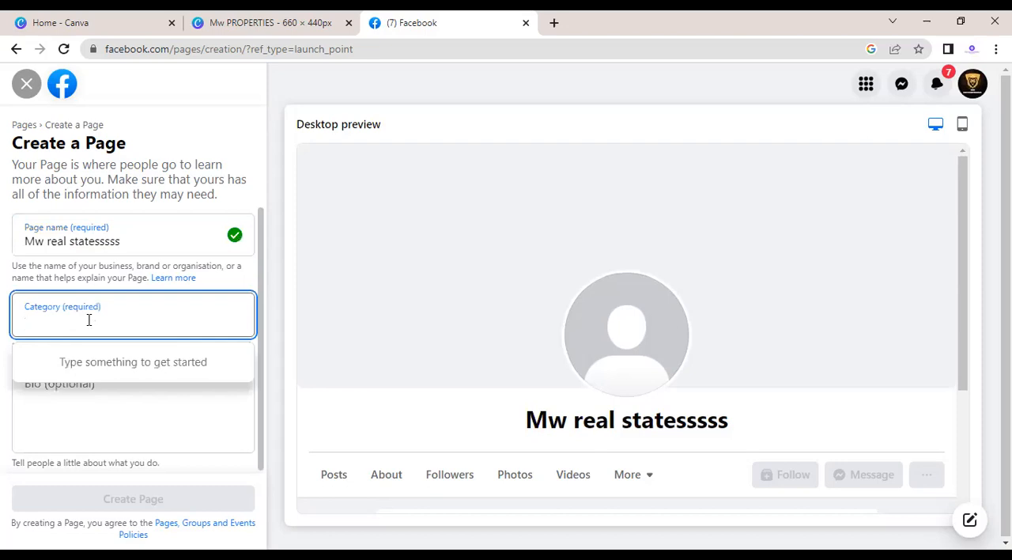
type("real")
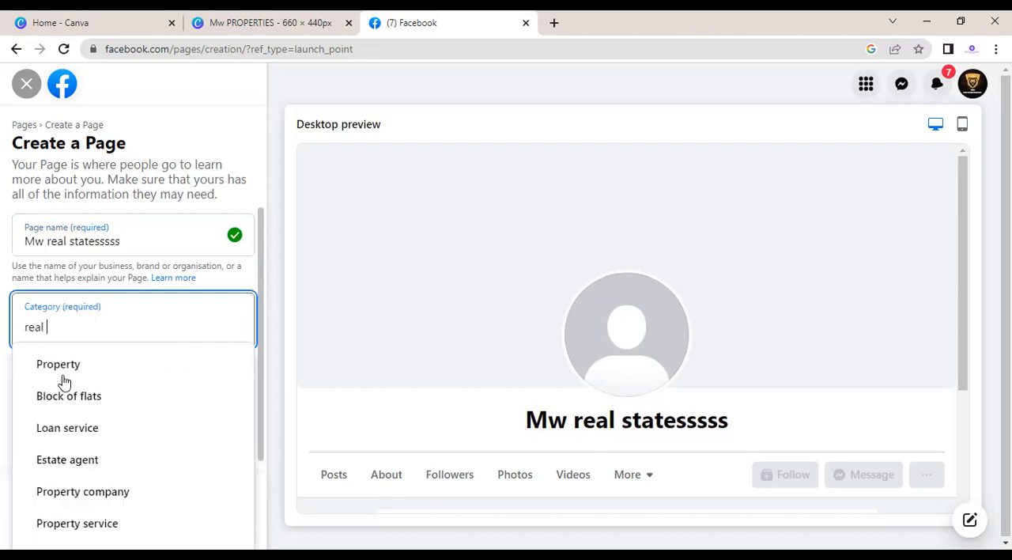
left_click(62, 371)
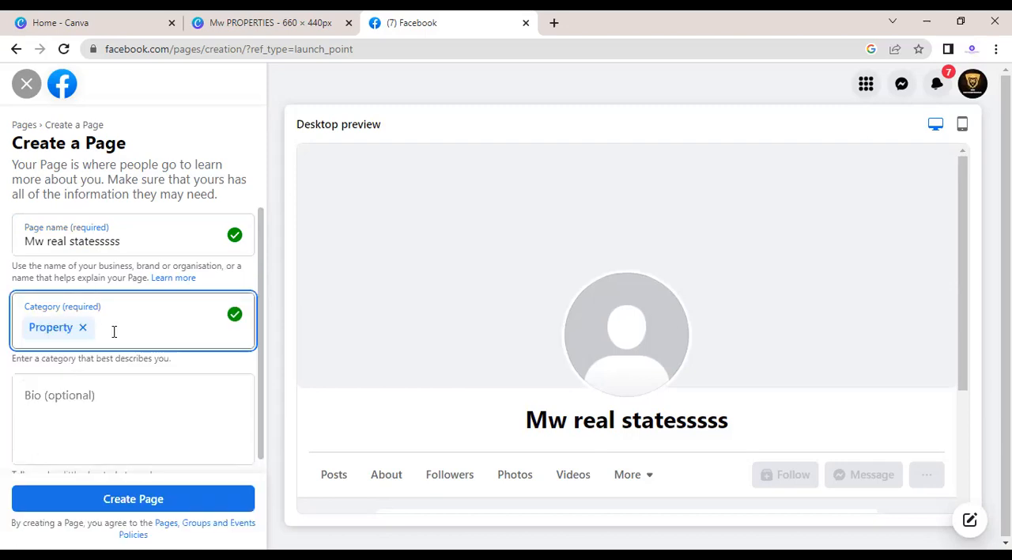
type("re")
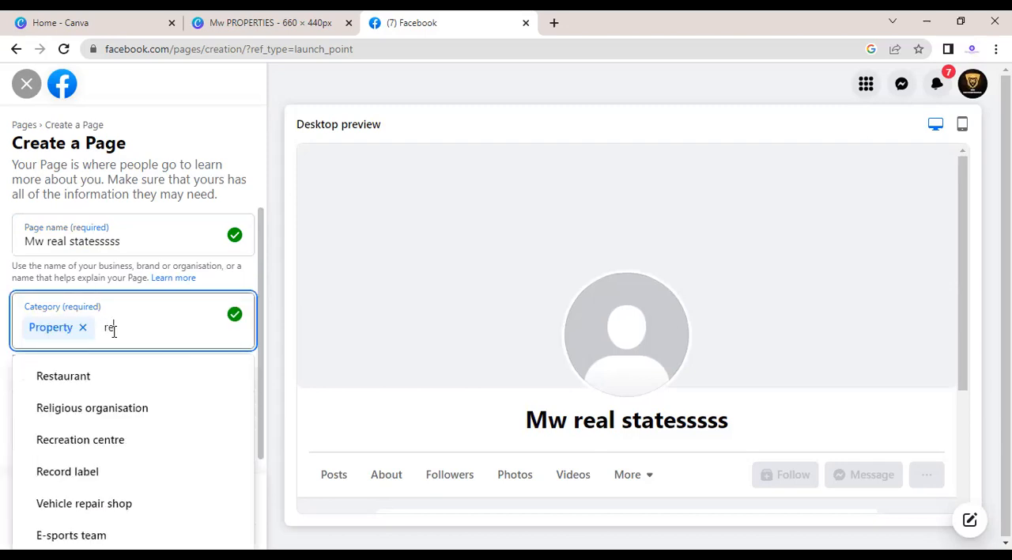
type("al")
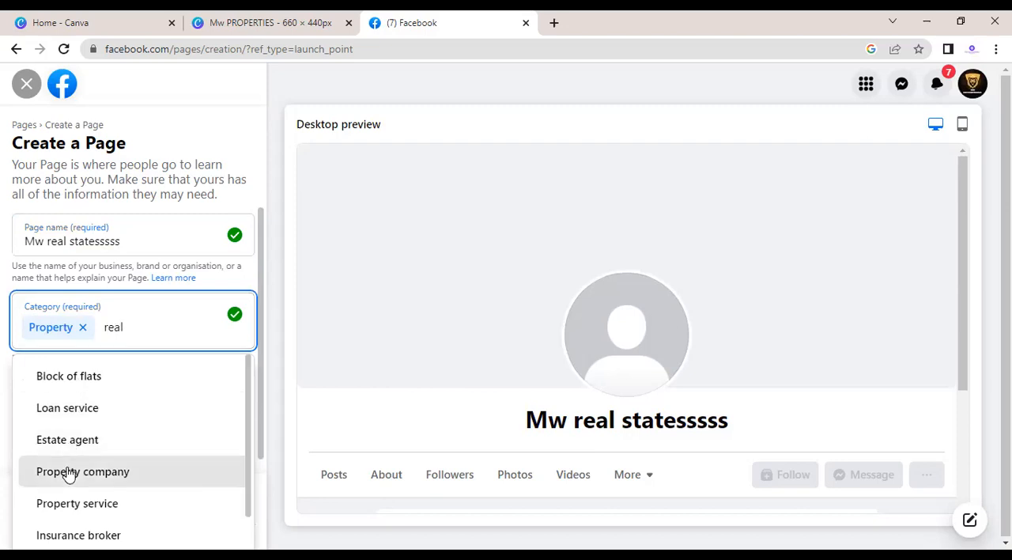
left_click(70, 503)
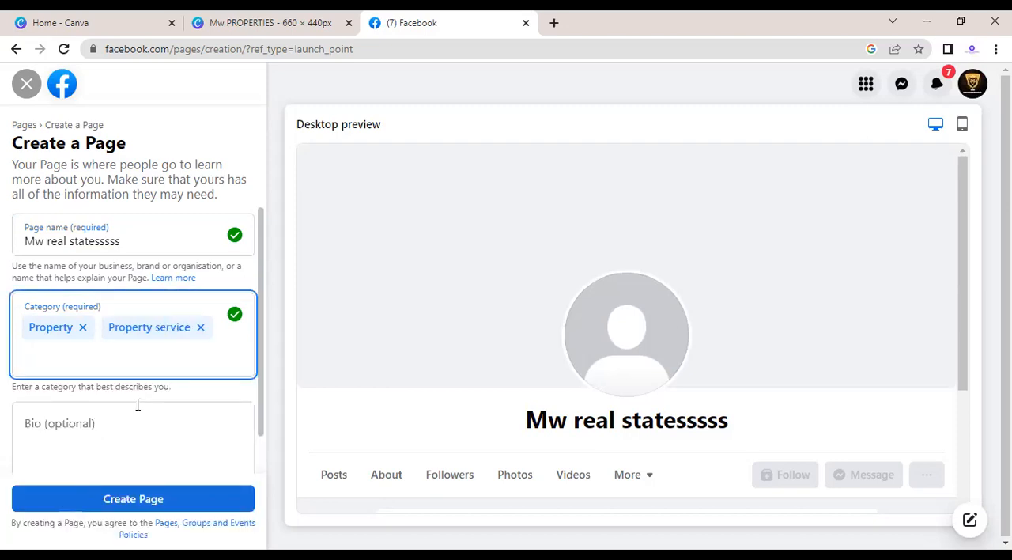
Step: Fill in the bio with "we are fulfill middleclass peoples dream" and submit the form to create the page
left_click(139, 456)
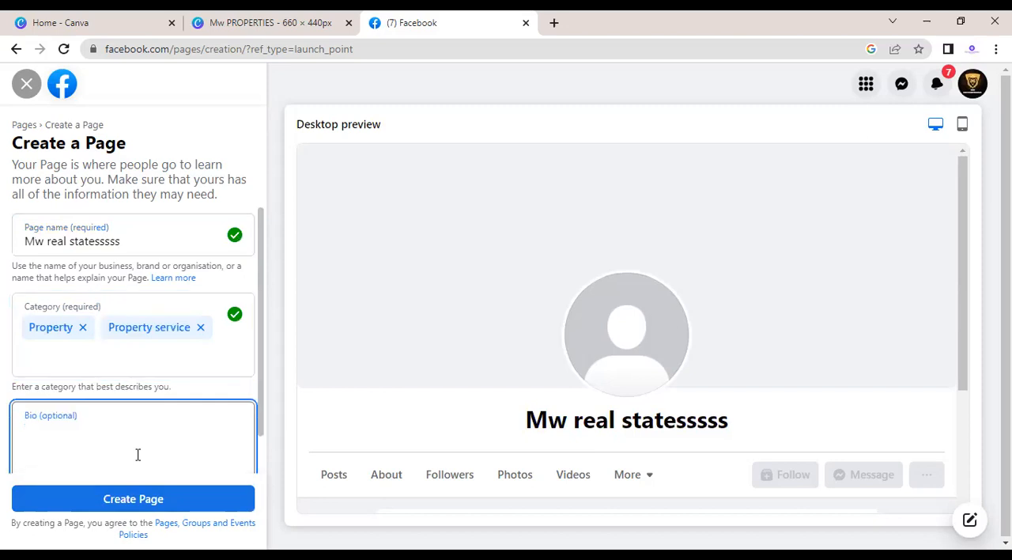
type("we are ")
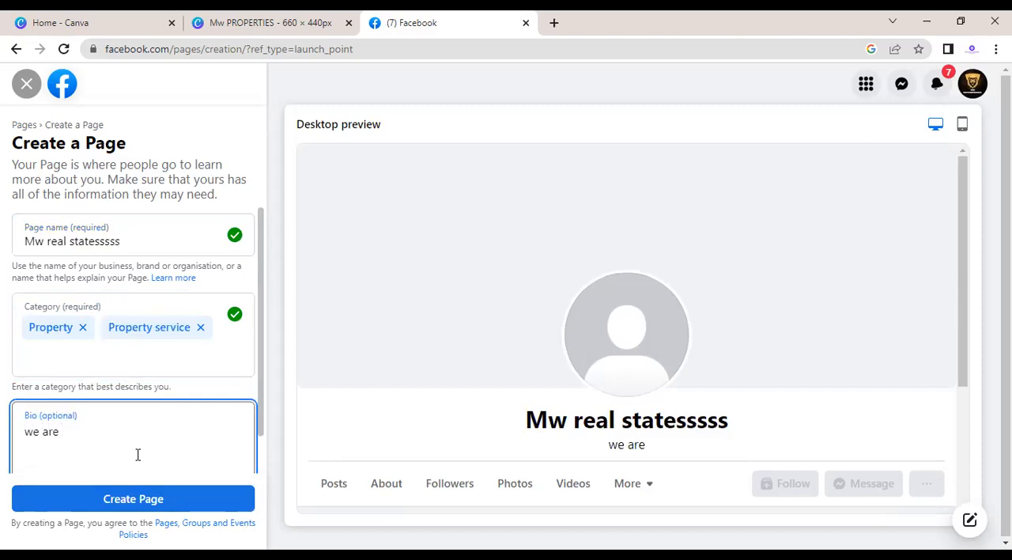
type("fulfill")
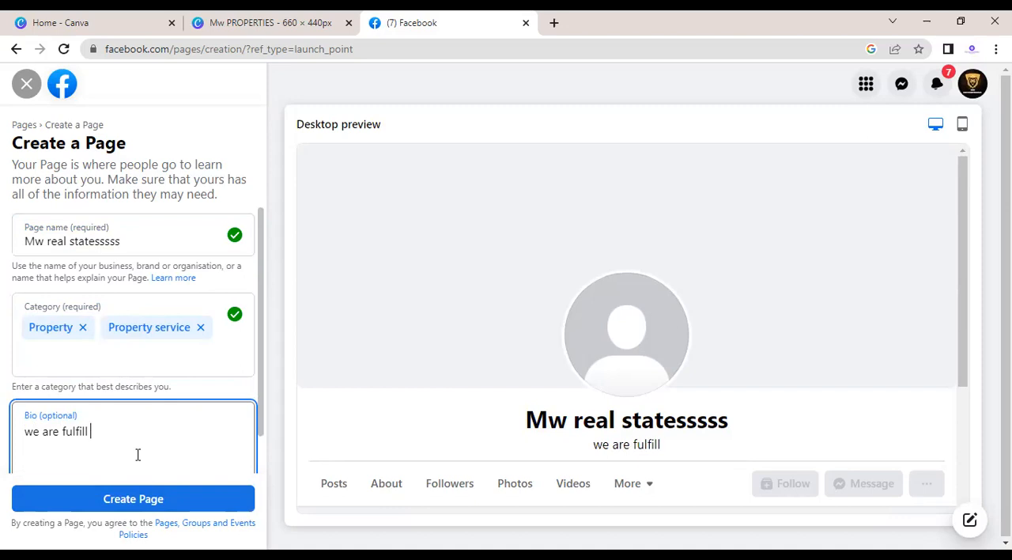
type(" mi")
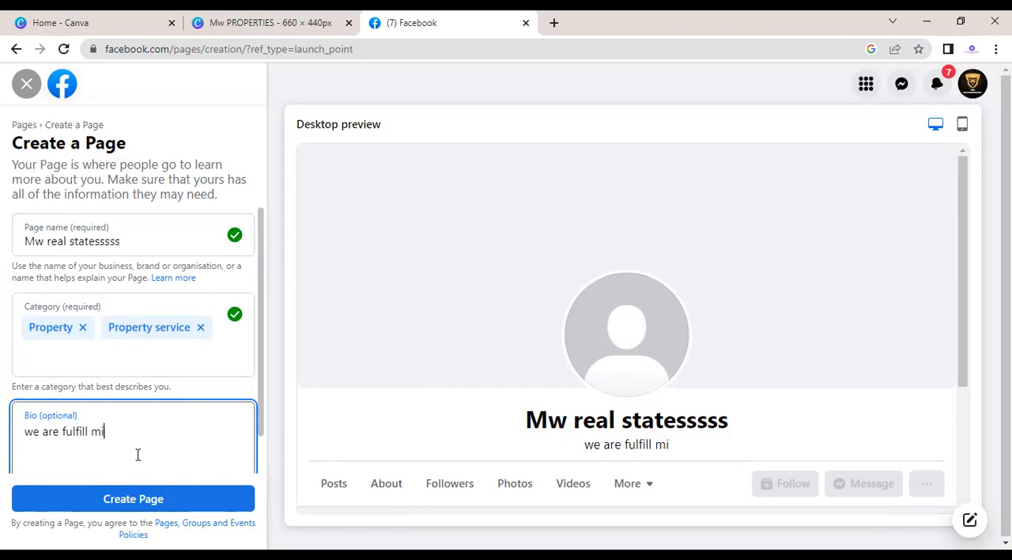
type("ddleclass")
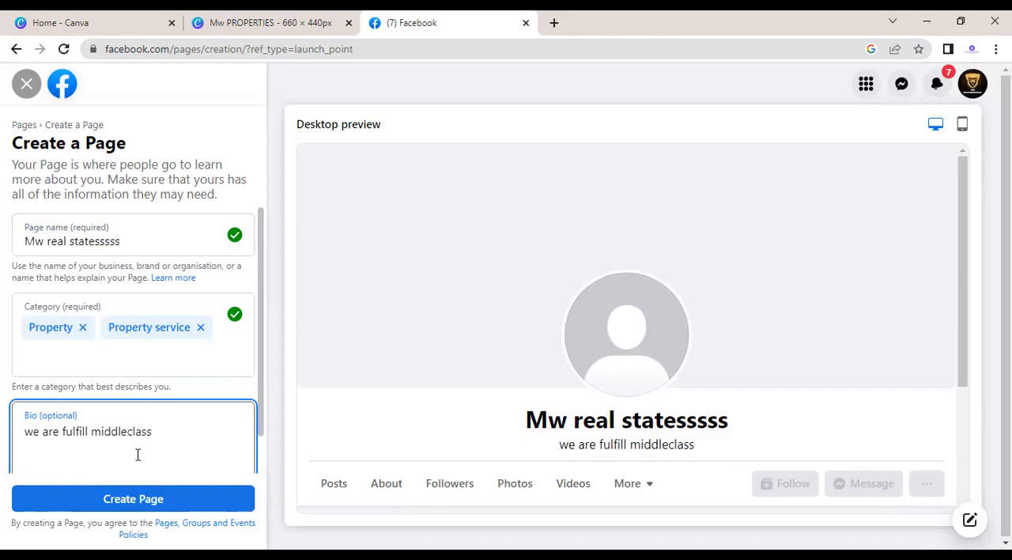
type(" peoples dream")
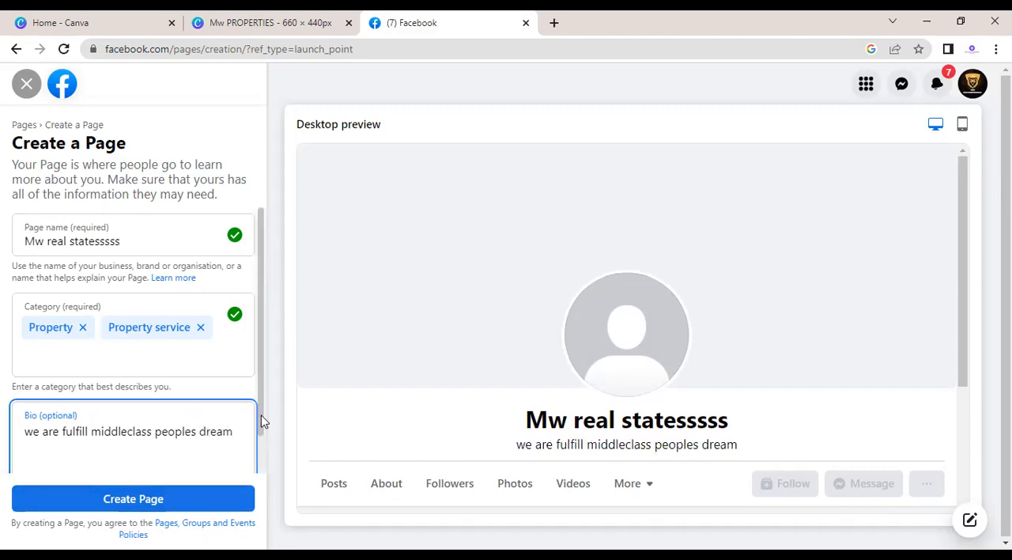
left_click_drag(258, 420, 257, 453)
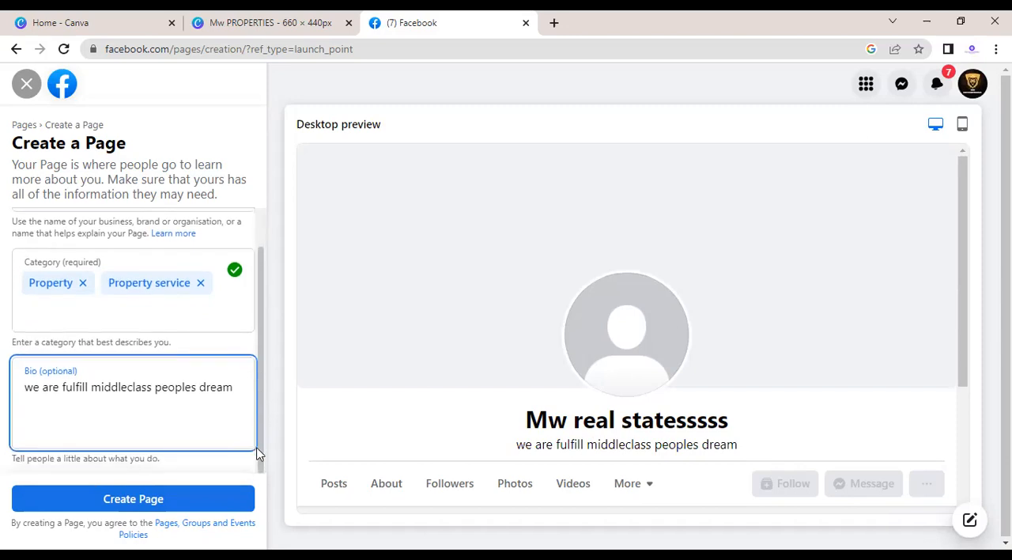
left_click(199, 475)
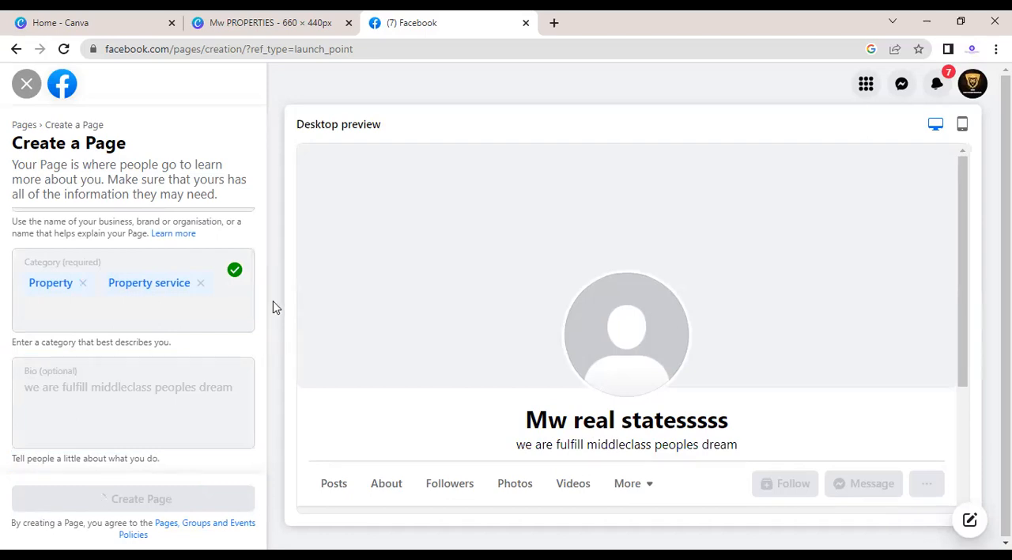
Step: Look through the new page's contact, location and hours fields, leave them empty and continue to the page customisation
scroll(264, 272, "up", 1)
scroll(265, 238, "up", 1)
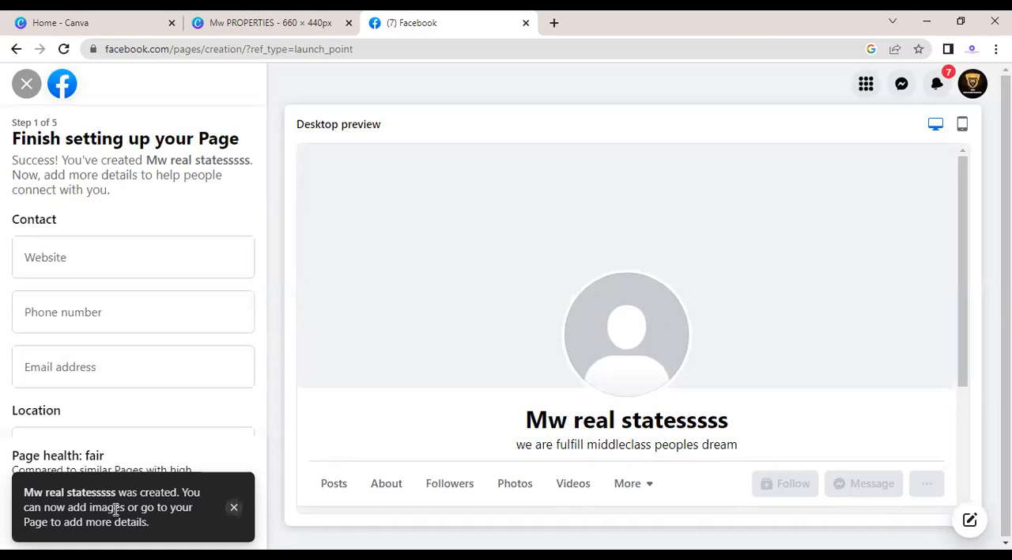
left_click(234, 506)
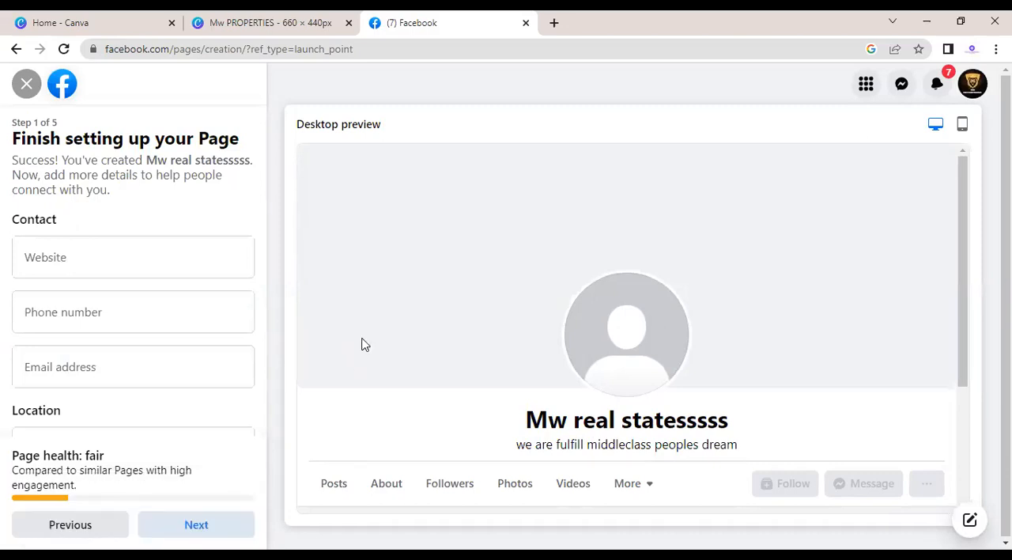
left_click(111, 275)
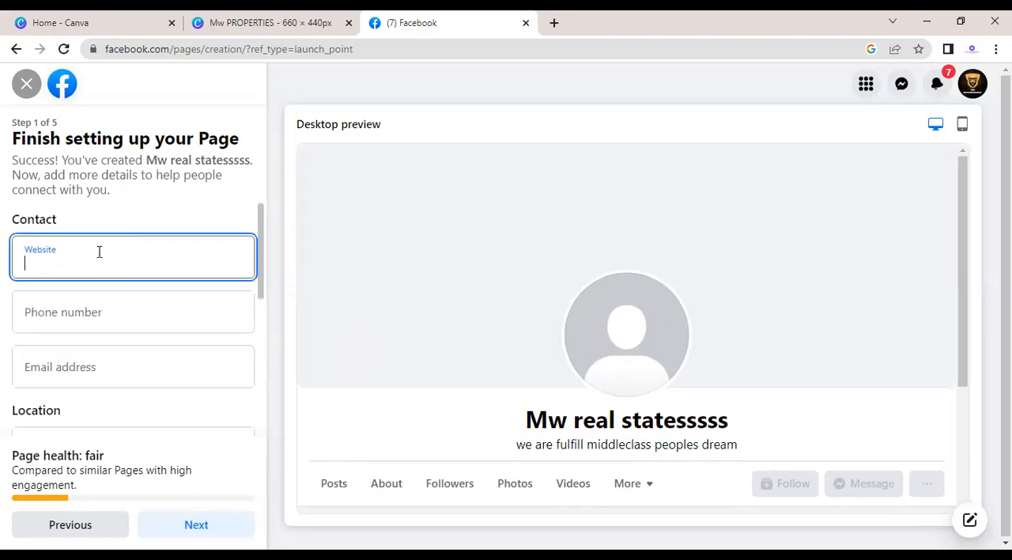
left_click(68, 309)
left_click(69, 367)
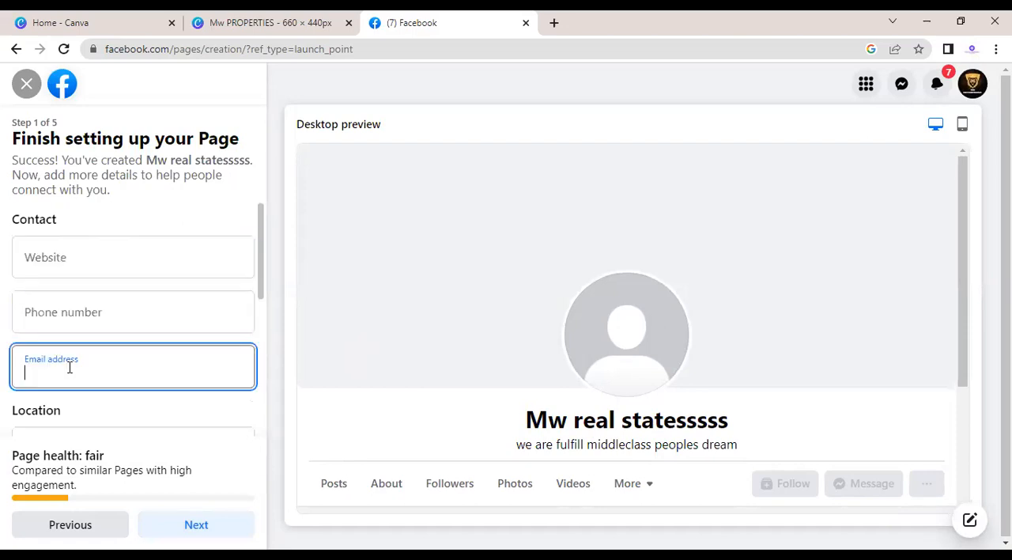
left_click_drag(260, 258, 260, 399)
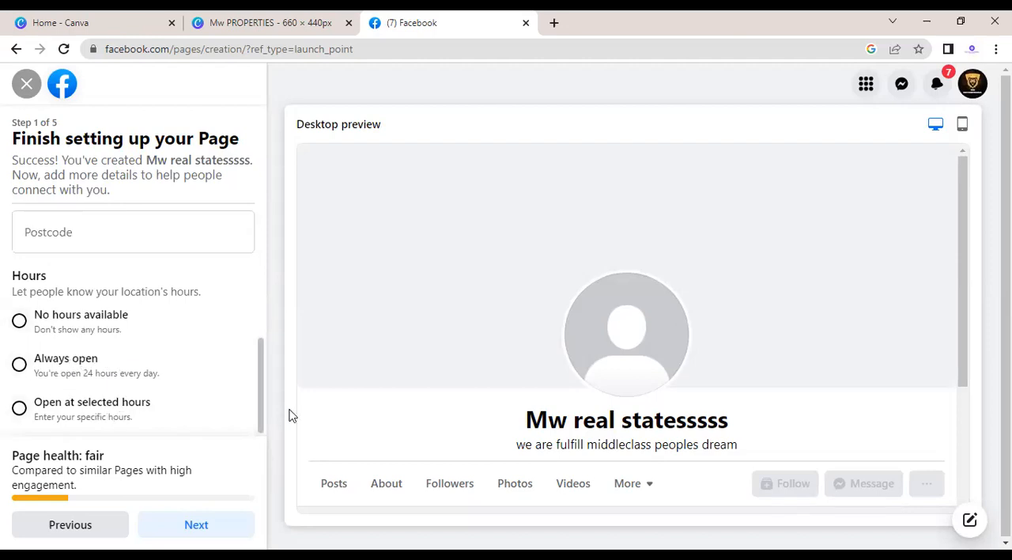
left_click_drag(259, 421, 258, 431)
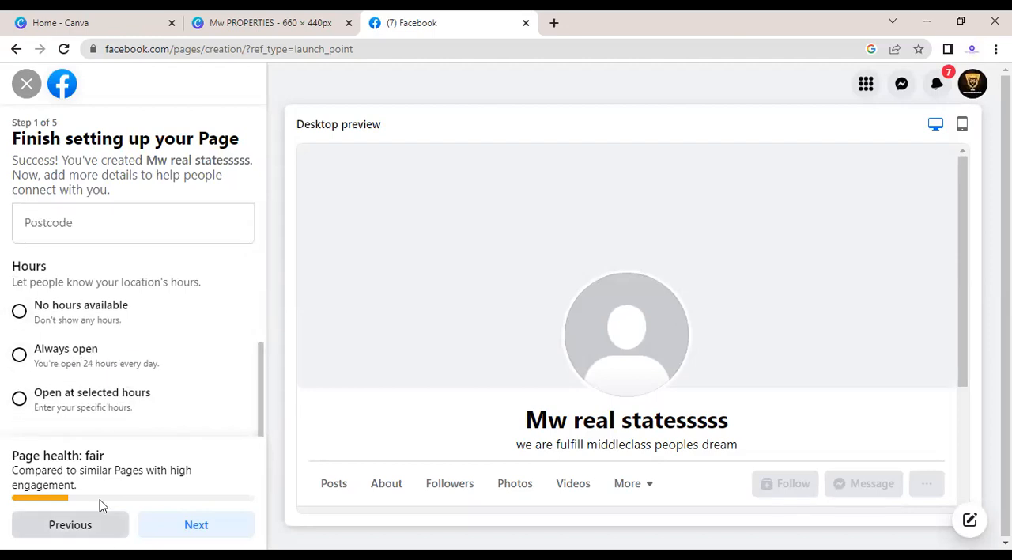
left_click(147, 518)
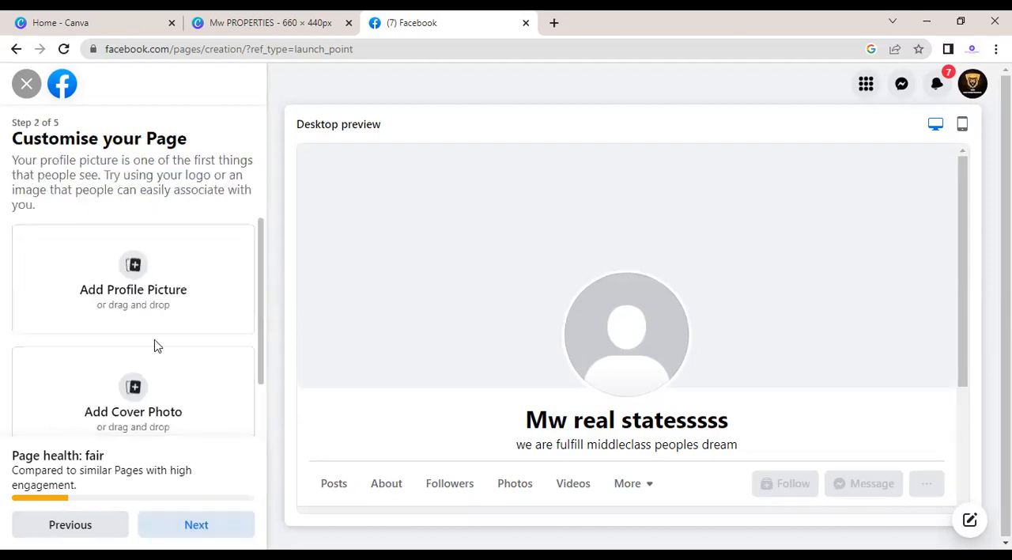
Step: Upload the Mw PROPERTIES image as both the page's profile picture and its cover photo, and continue the setup
left_click(155, 310)
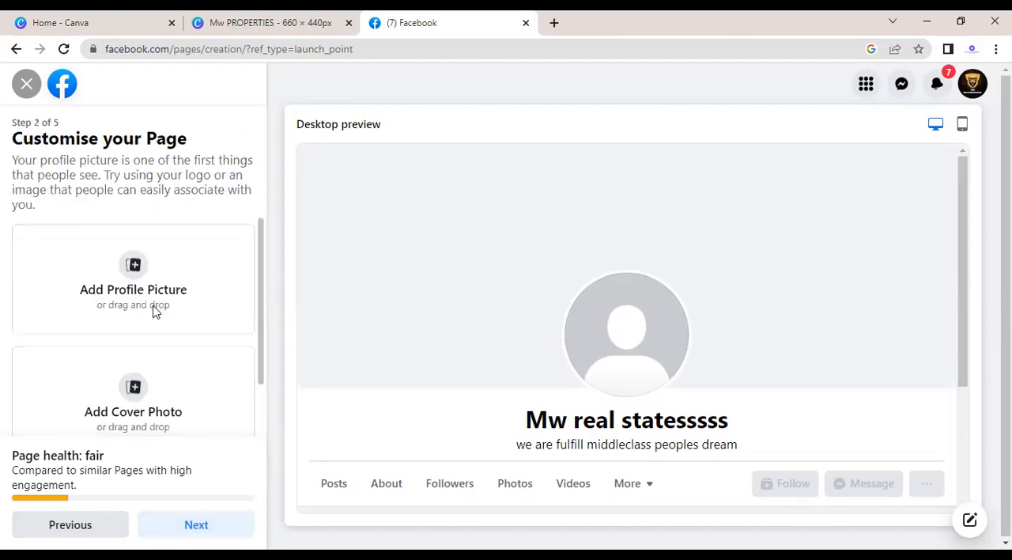
left_click(192, 134)
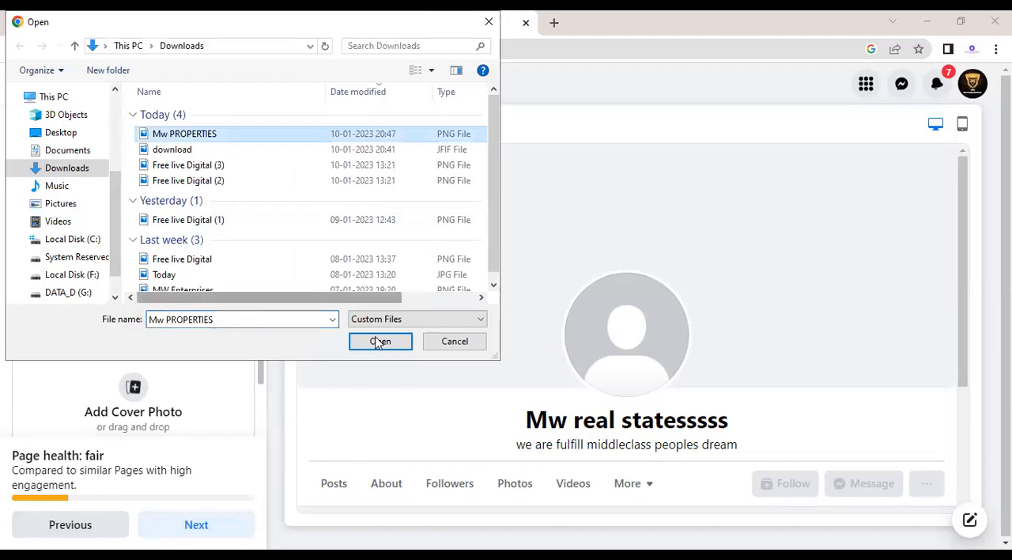
left_click(378, 342)
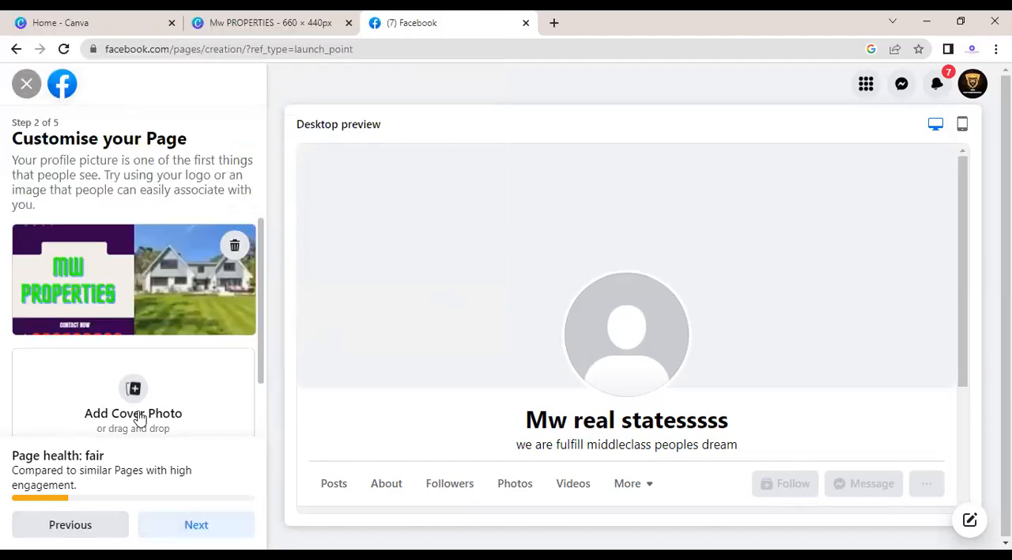
left_click(135, 389)
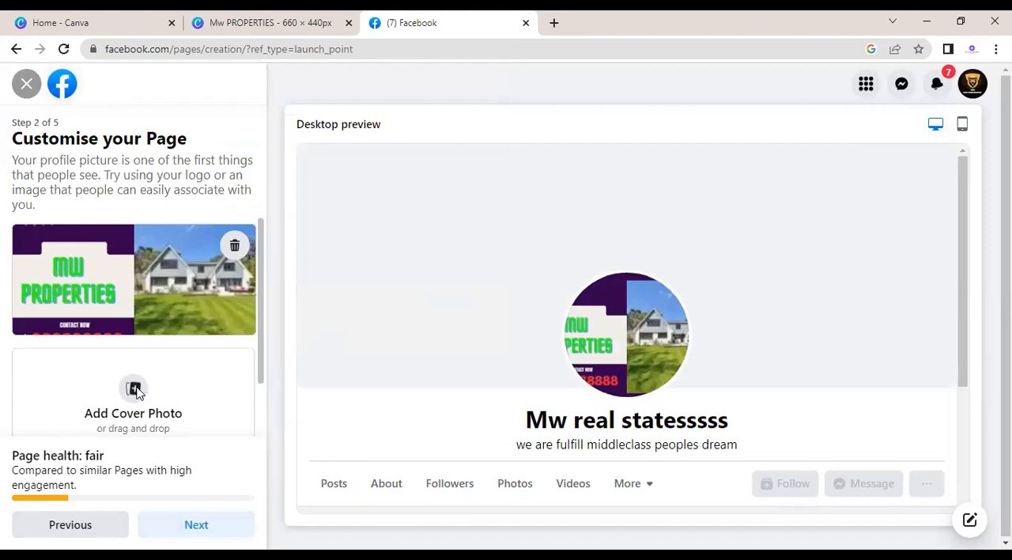
left_click(243, 135)
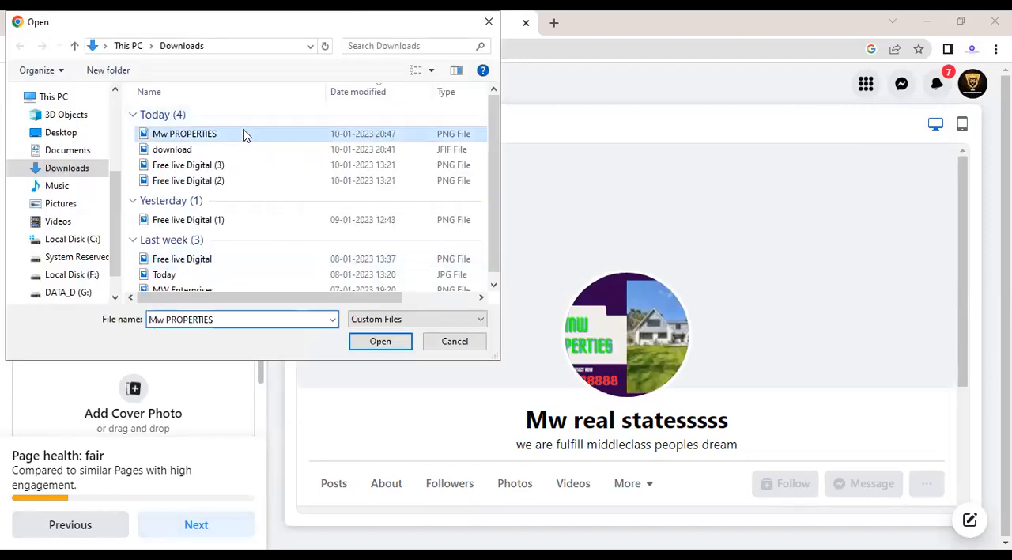
left_click(377, 341)
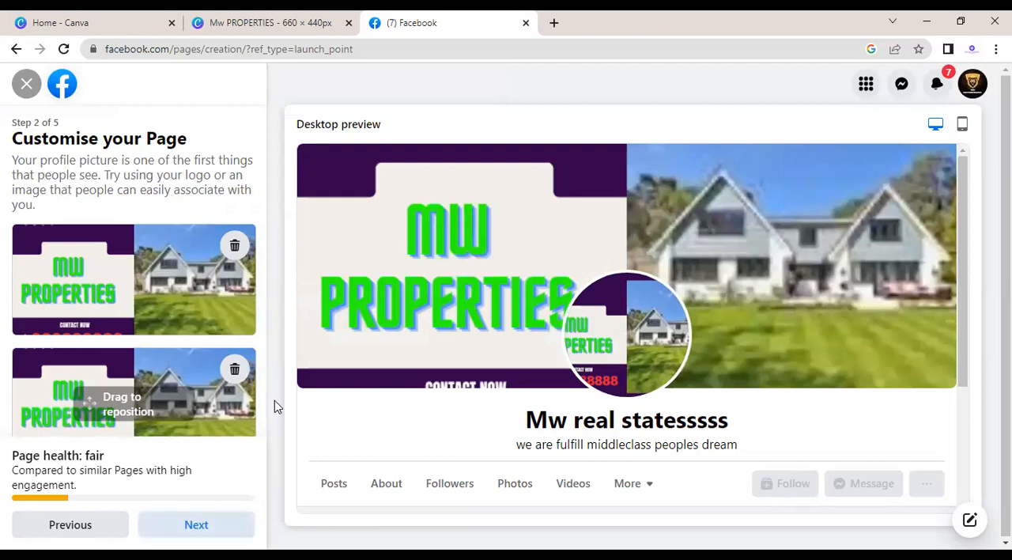
left_click(197, 525)
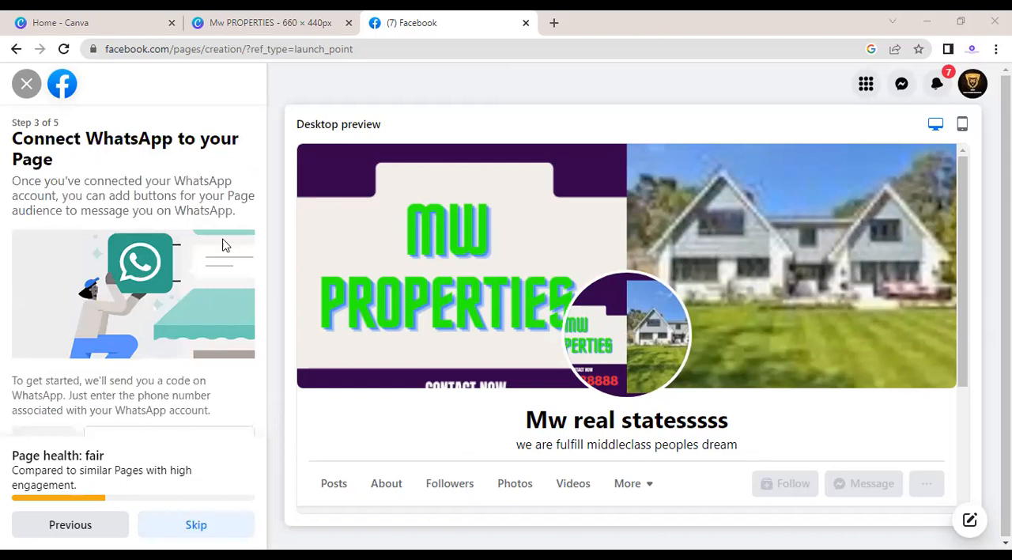
Step: Return to the contact details of the page setup and enter the business phone number with the +91 country code
left_click(80, 530)
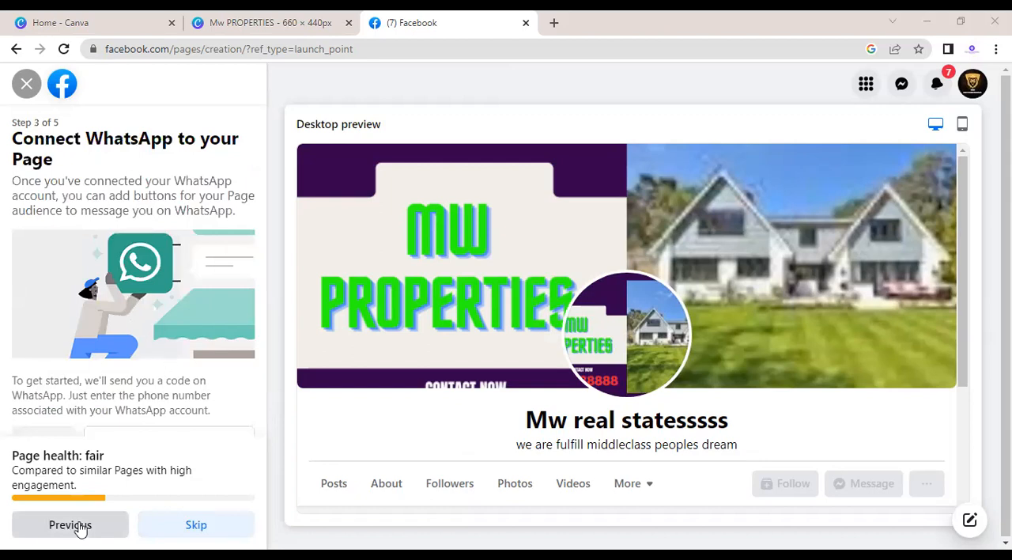
left_click(80, 527)
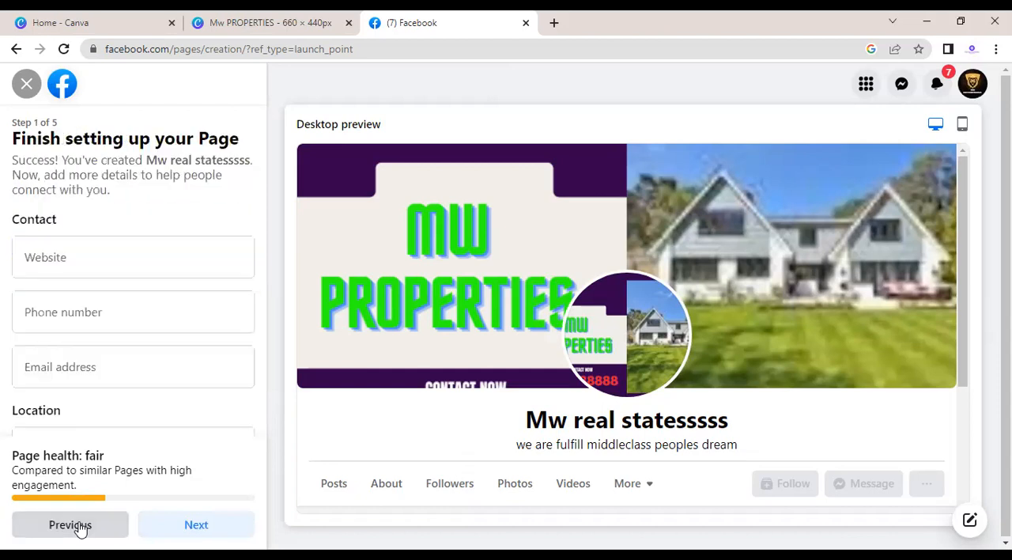
left_click(83, 303)
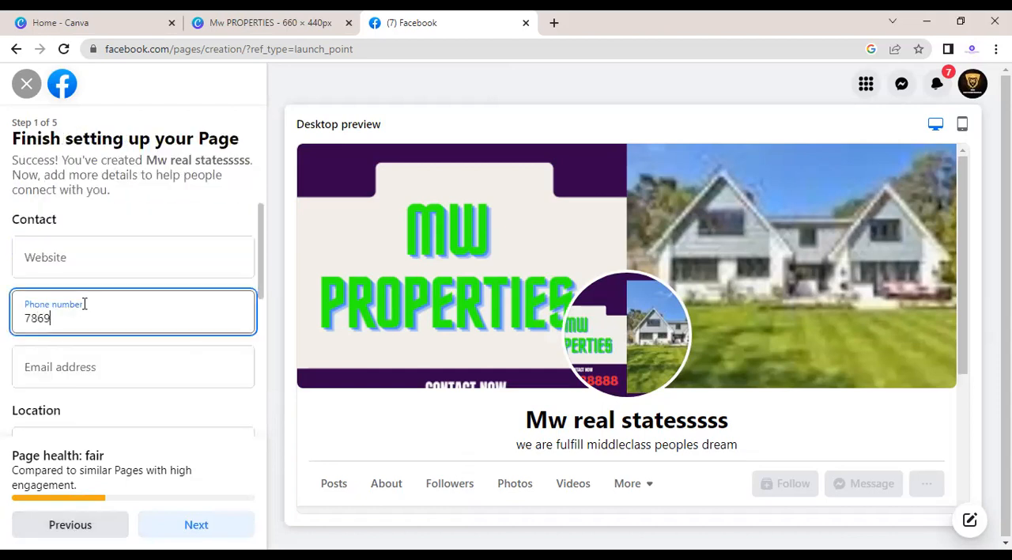
key("BackSpace")
key("BackSpace")
key("BackSpace")
key("BackSpace")
key("BackSpace")
key("BackSpace")
key("BackSpace")
key("BackSpace")
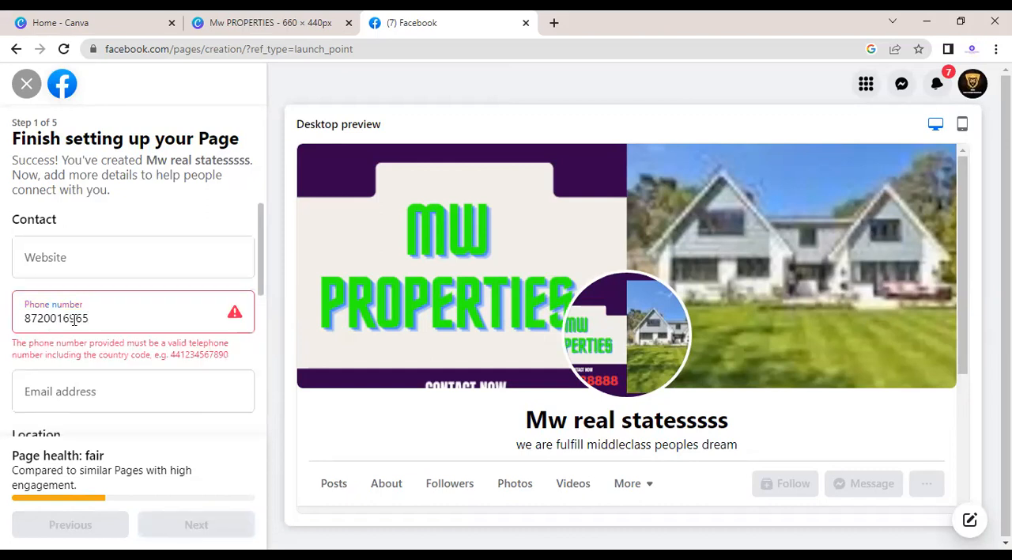
left_click(25, 318)
type("+91")
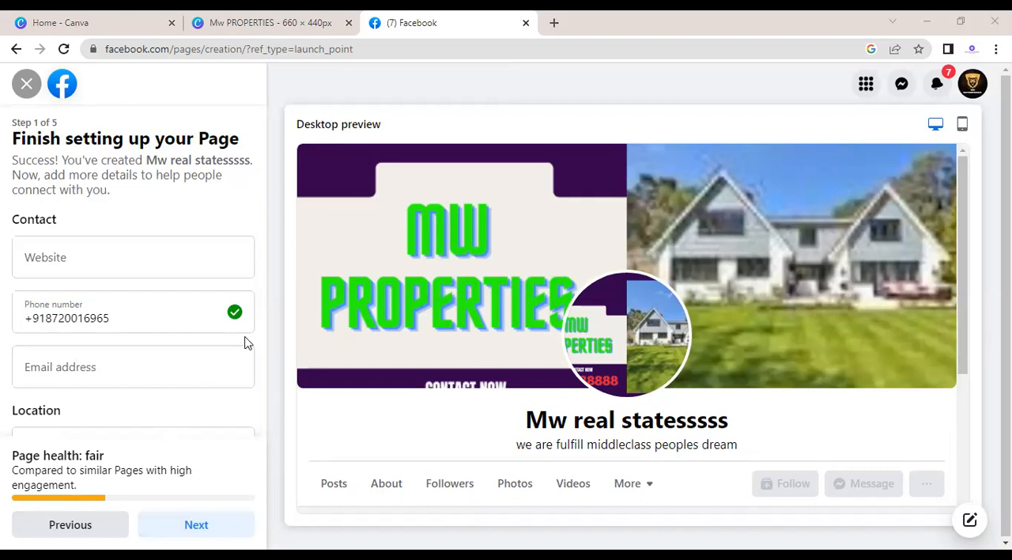
Step: Save the contact details and advance through the remaining page setup without linking WhatsApp or inviting friends
left_click(217, 371)
key("Return")
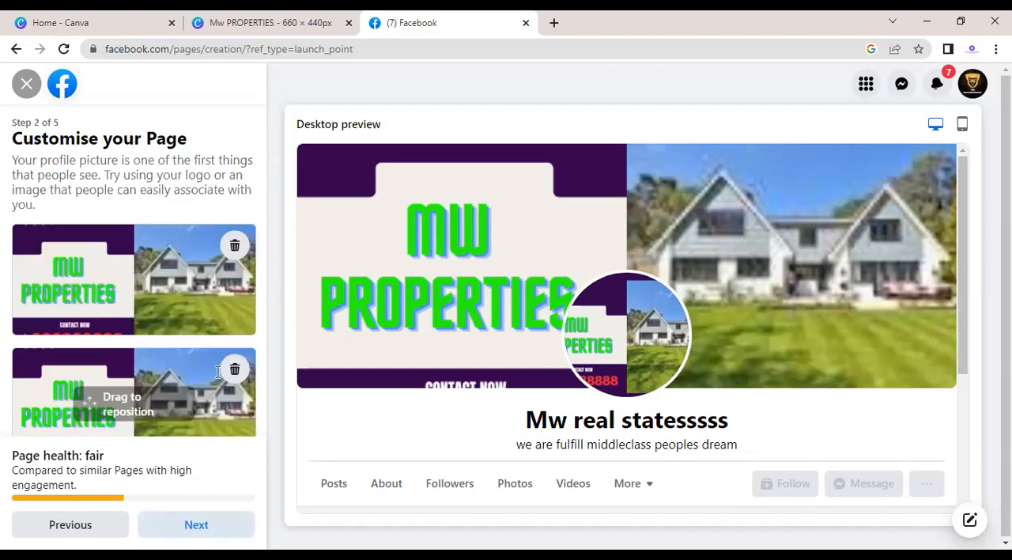
key("Return")
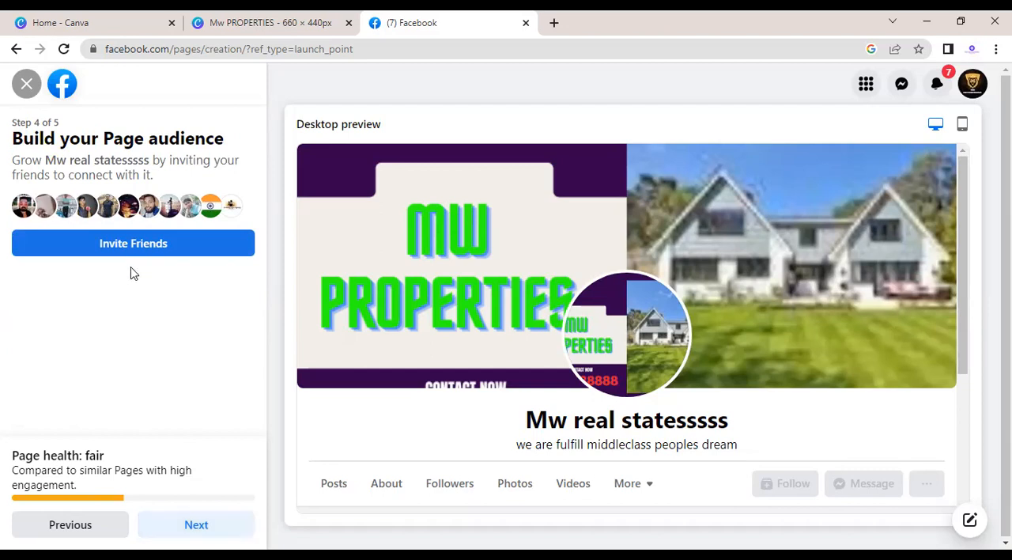
left_click(196, 524)
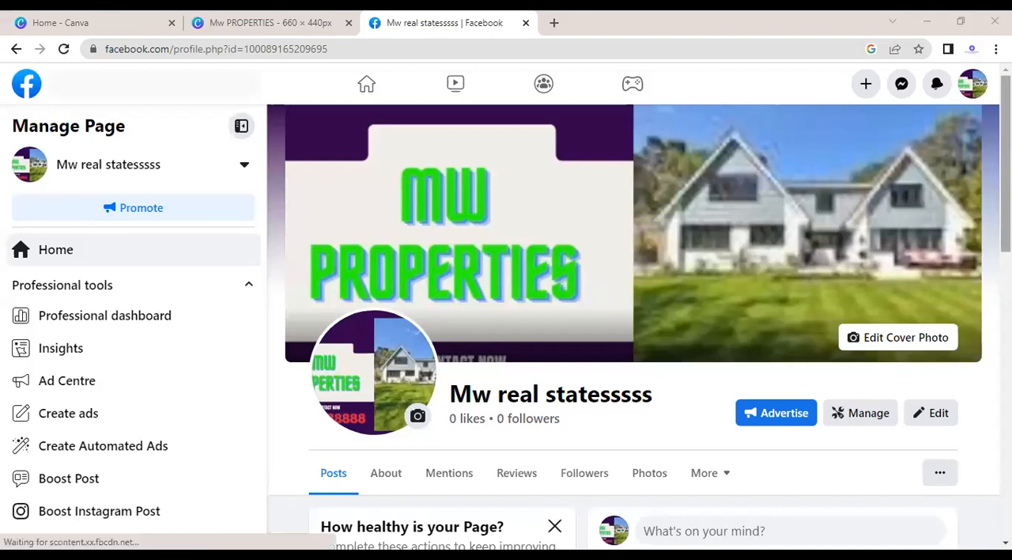
Step: Look over the new page's health suggestions, intro details, photos and profile picture post
scroll(963, 411, "down", 2)
scroll(345, 384, "down", 2)
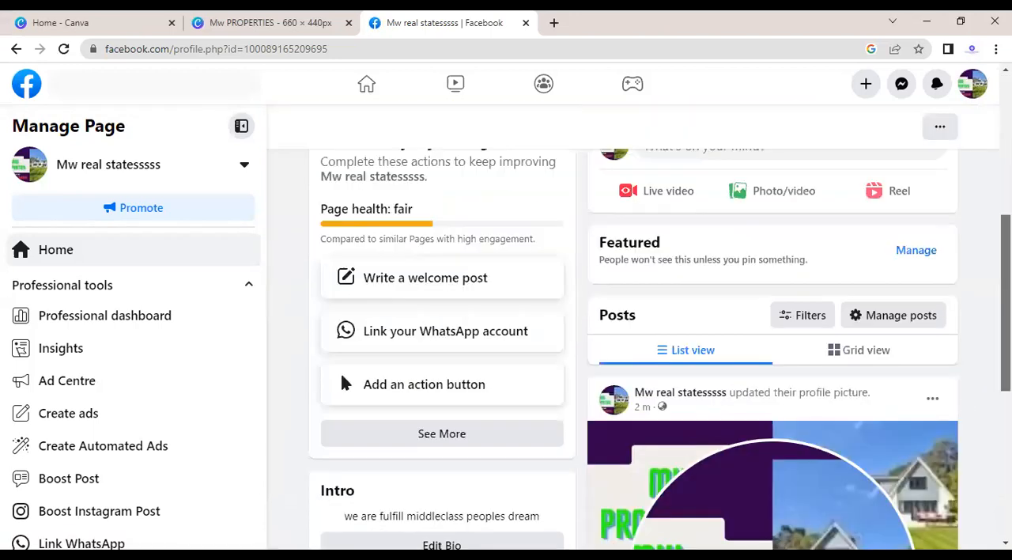
scroll(653, 431, "up", 1)
scroll(440, 427, "down", 1)
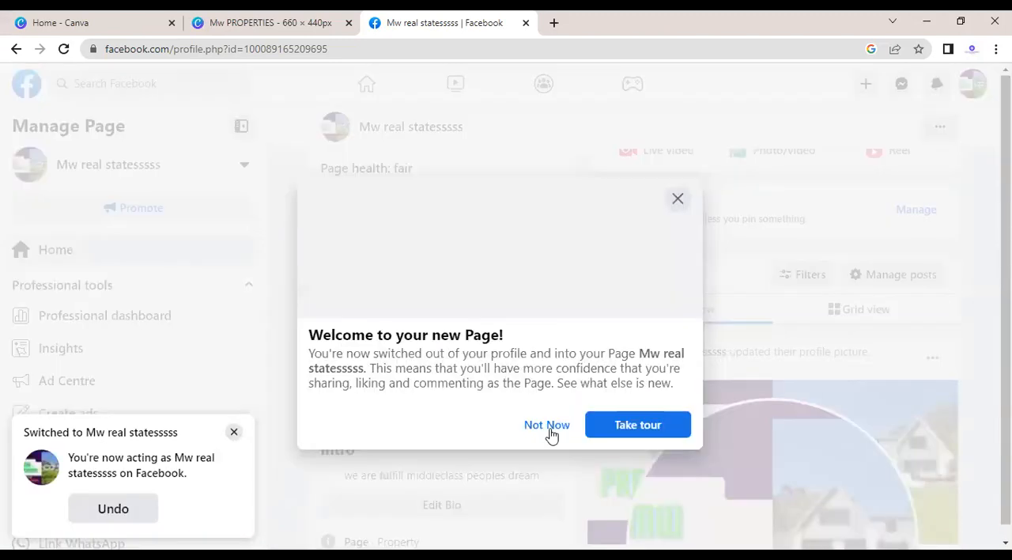
left_click(554, 425)
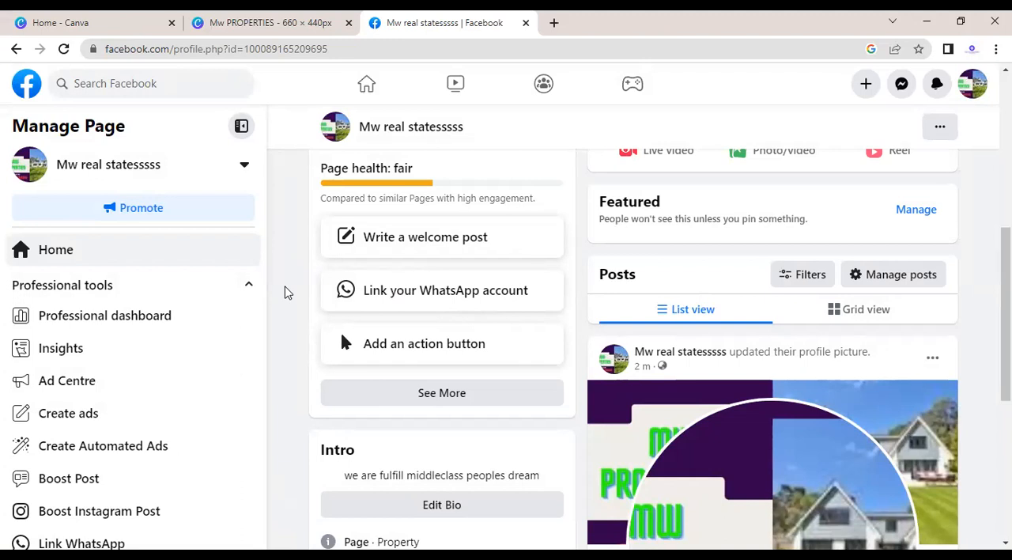
scroll(701, 362, "up", 1)
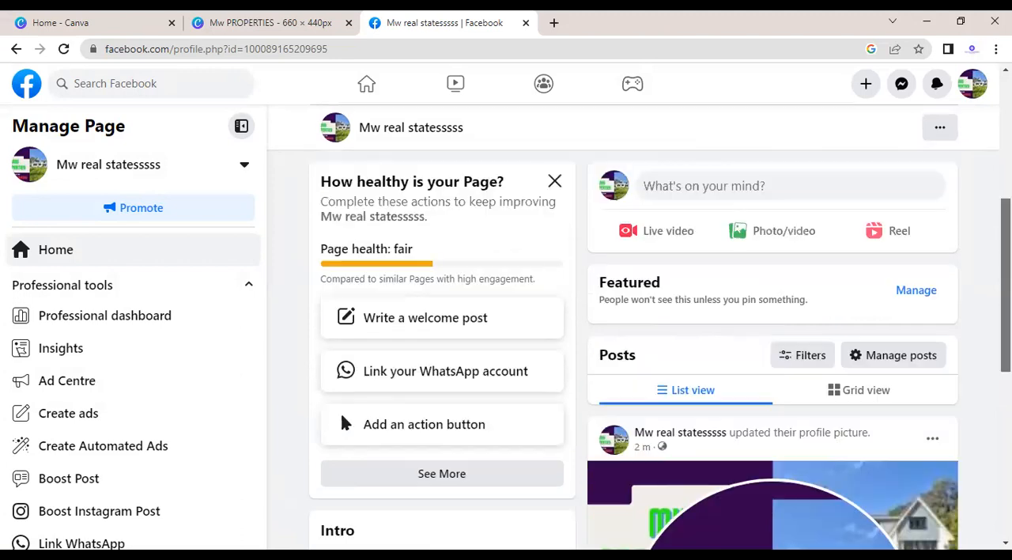
scroll(655, 290, "down", 1)
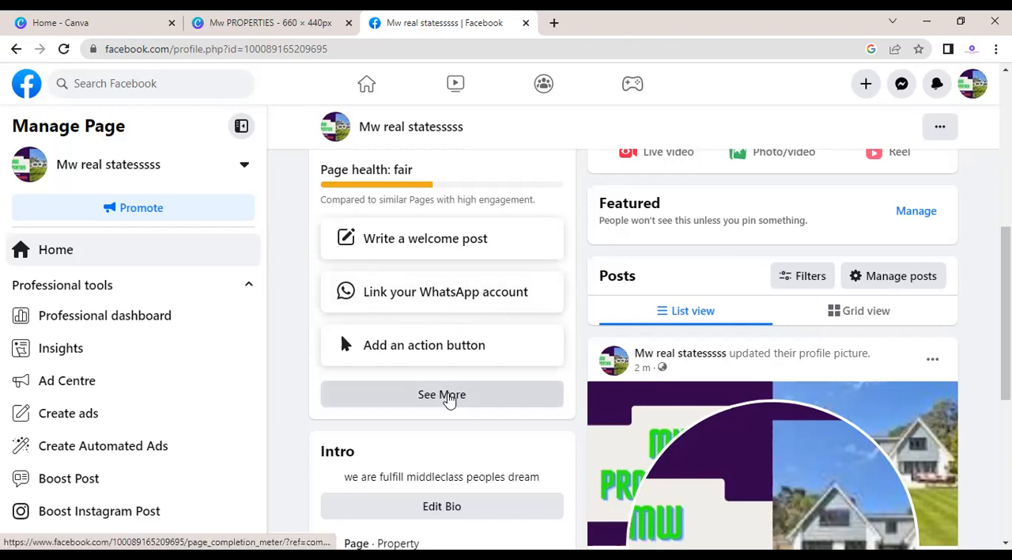
scroll(661, 350, "down", 4)
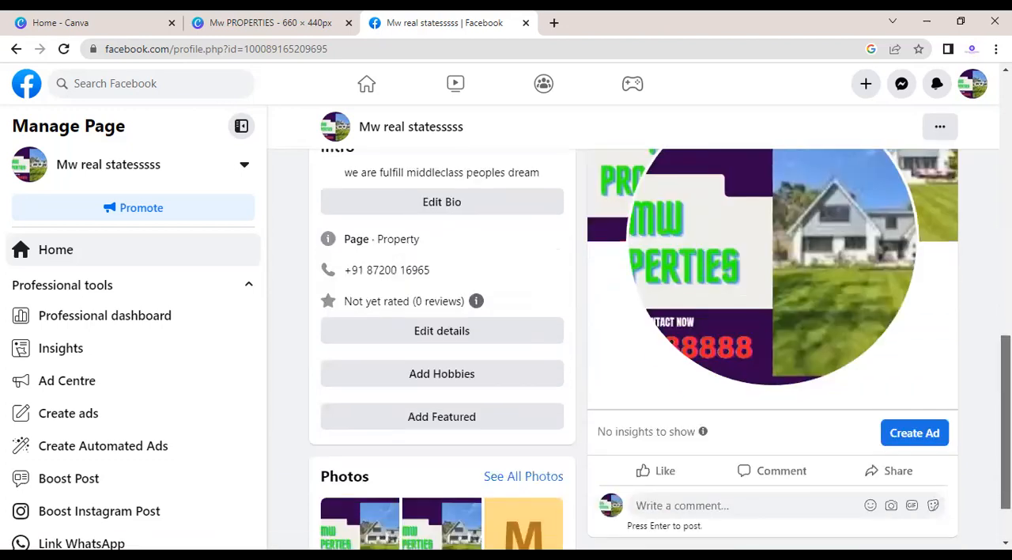
scroll(661, 350, "down", 1)
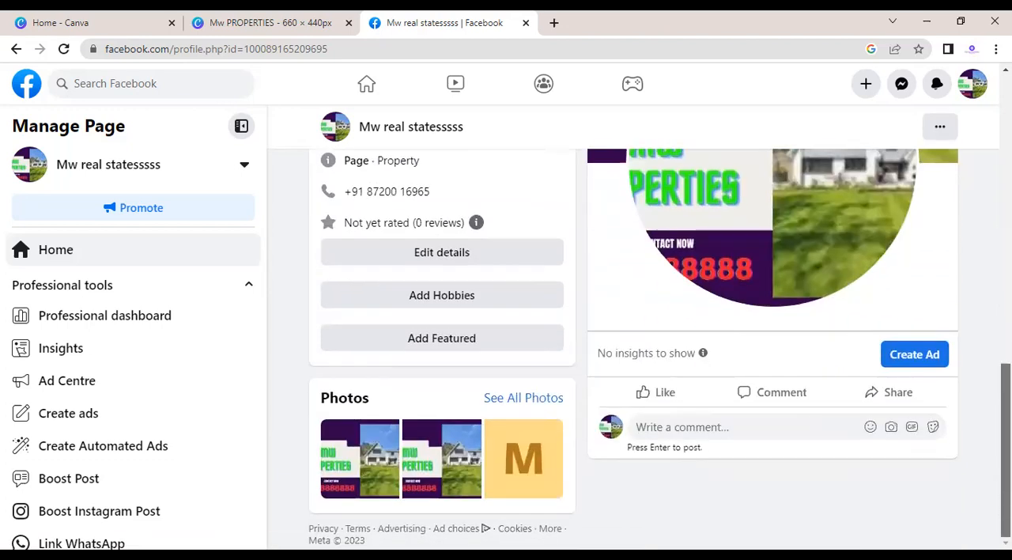
Step: Create a new ad from the profile picture post and enter "1 bhk flats 2bhk flats" as its description
left_click(917, 357)
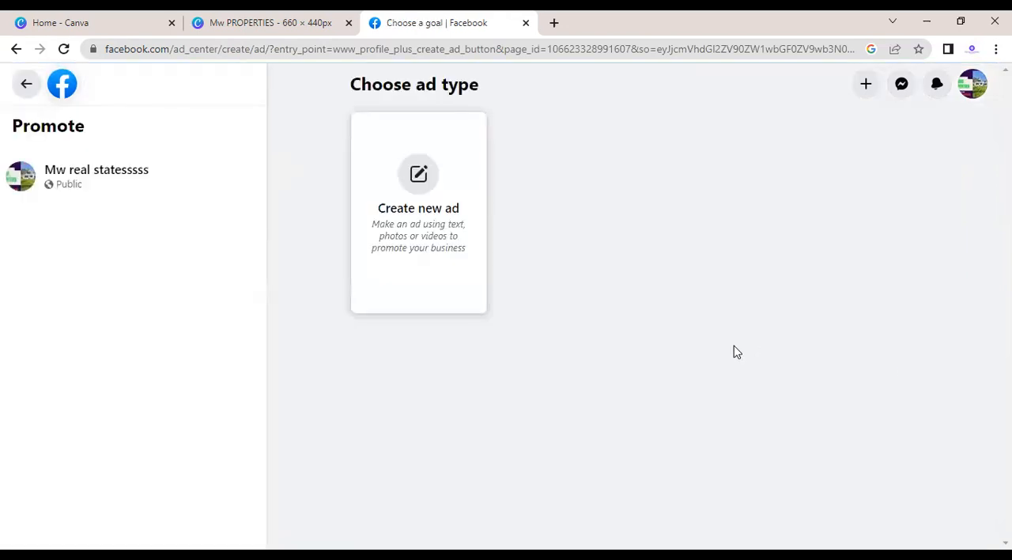
left_click(420, 193)
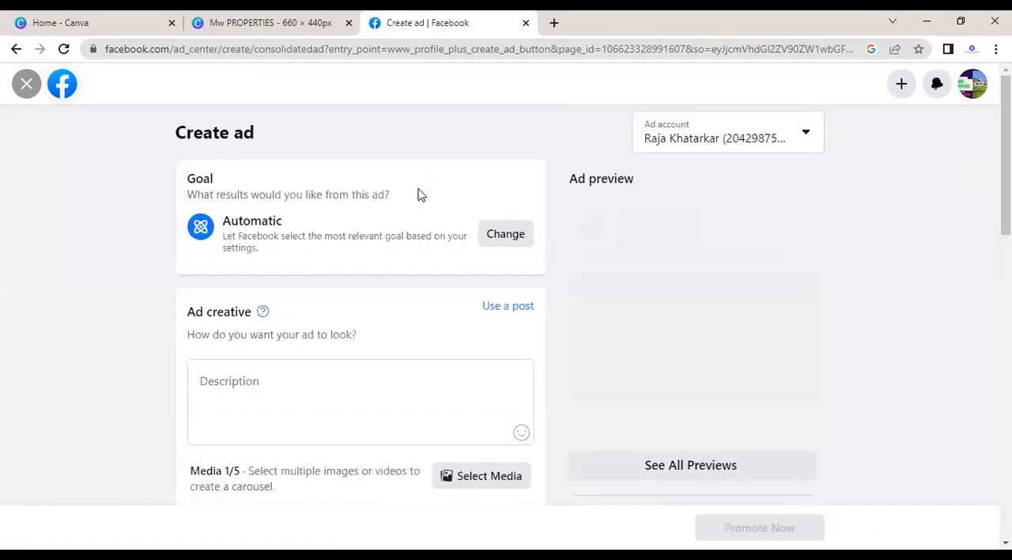
left_click(323, 369)
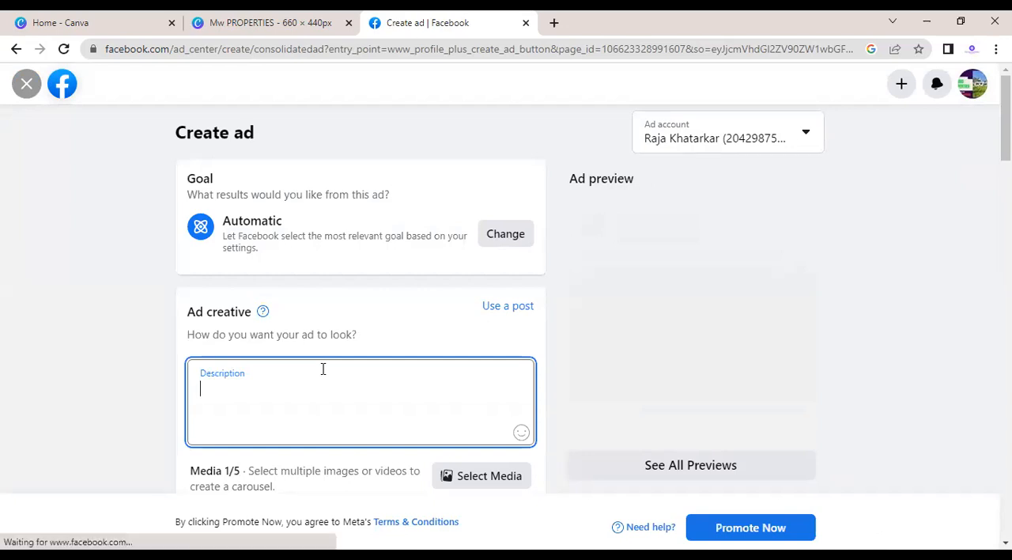
type("1 bkhk flat")
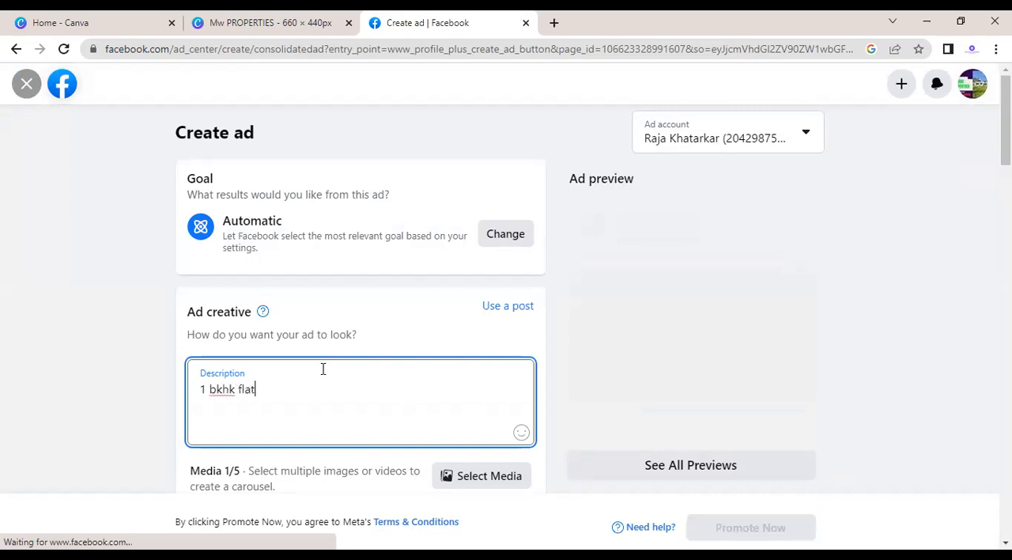
type("s")
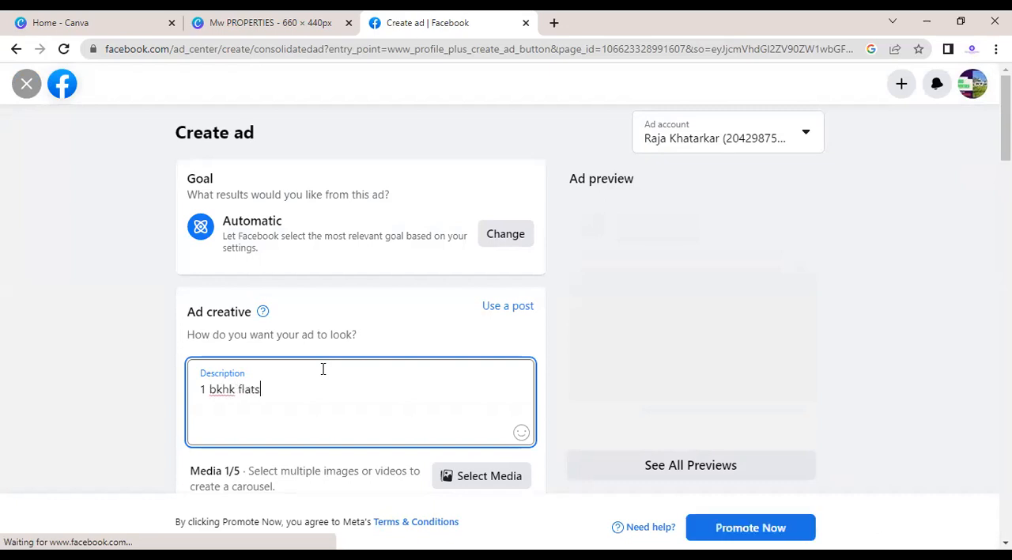
left_click(220, 389)
key("BackSpace")
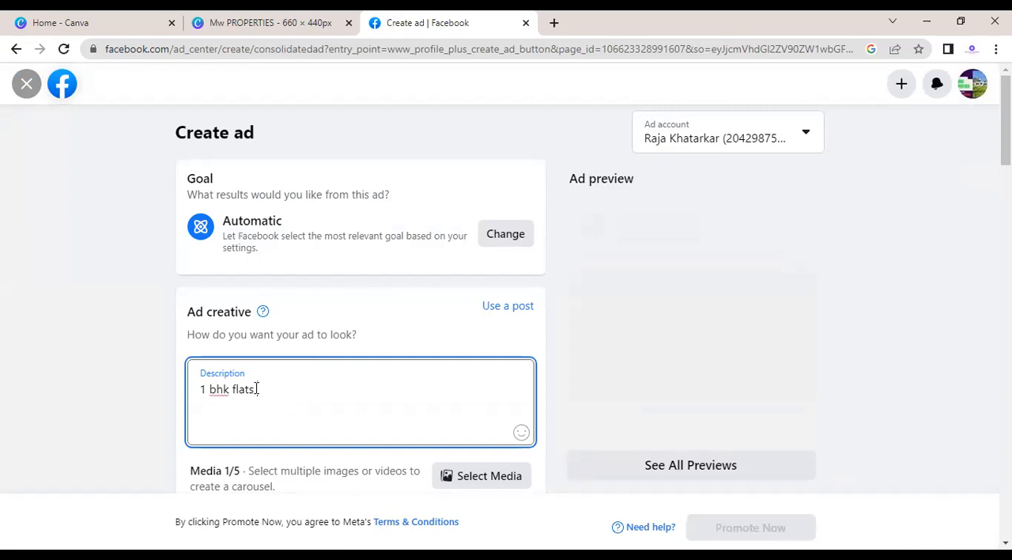
left_click(256, 389)
type("2")
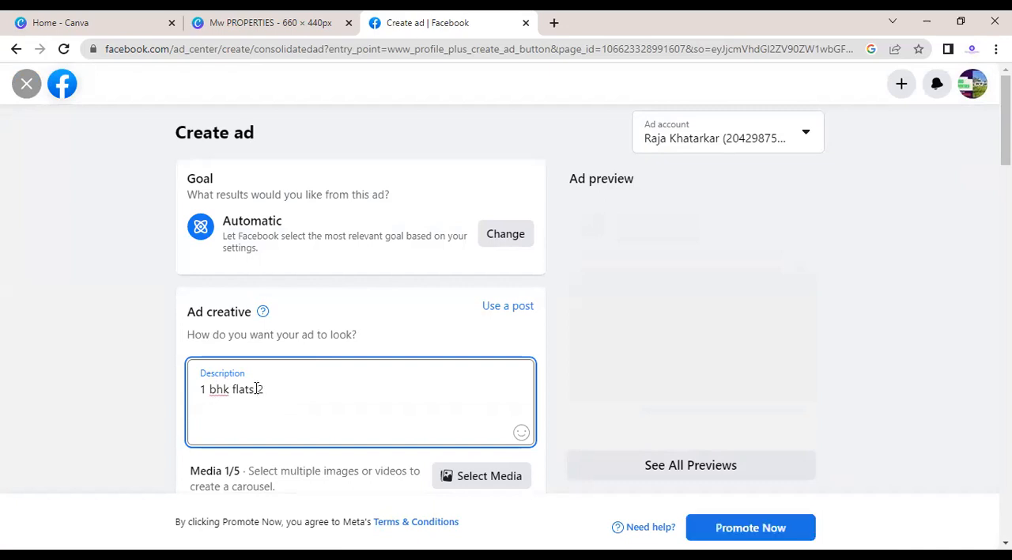
type("bhk f")
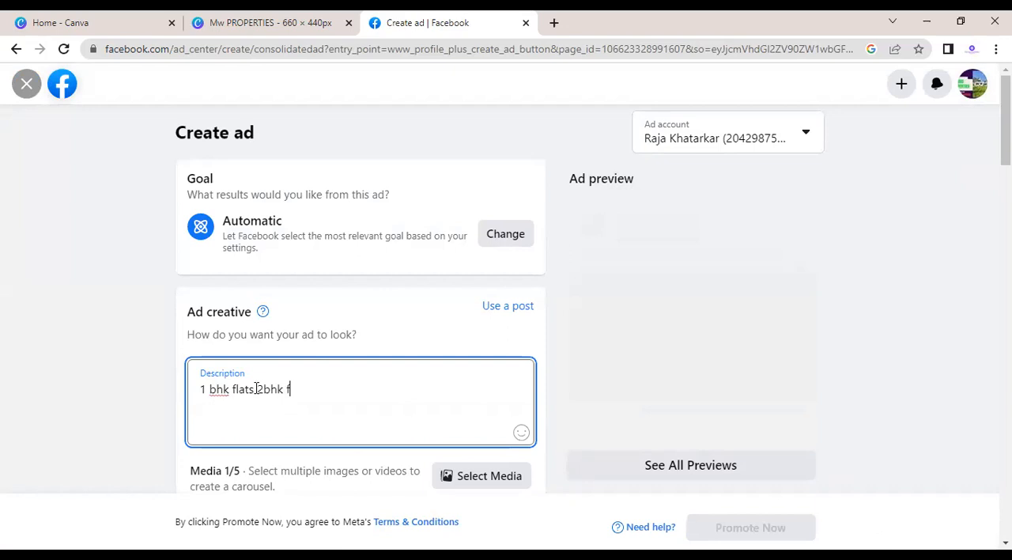
type("lats")
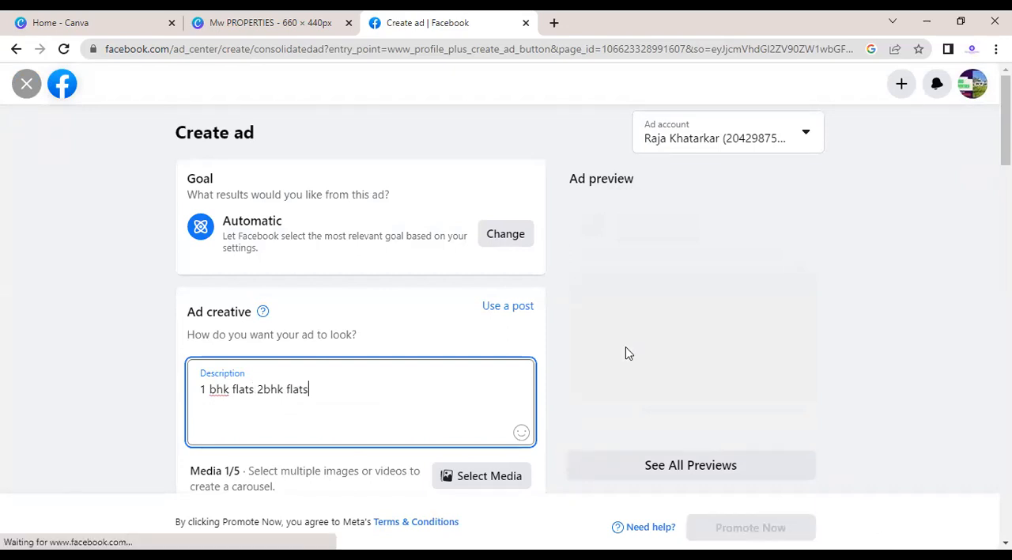
Step: Review the ad's media, headline, preview and payment summary, including the total amount
scroll(506, 317, "down", 4)
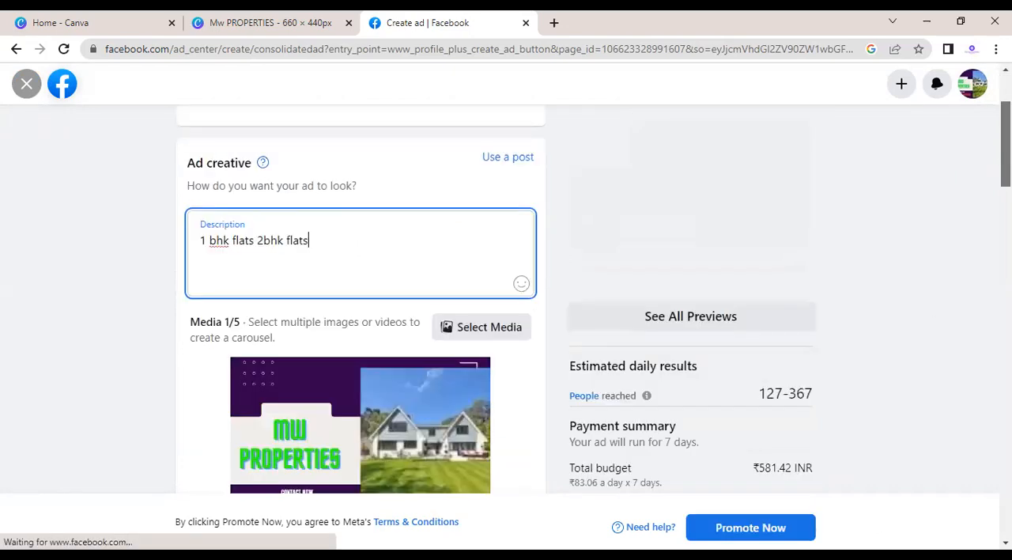
left_click_drag(1005, 210, 973, 209)
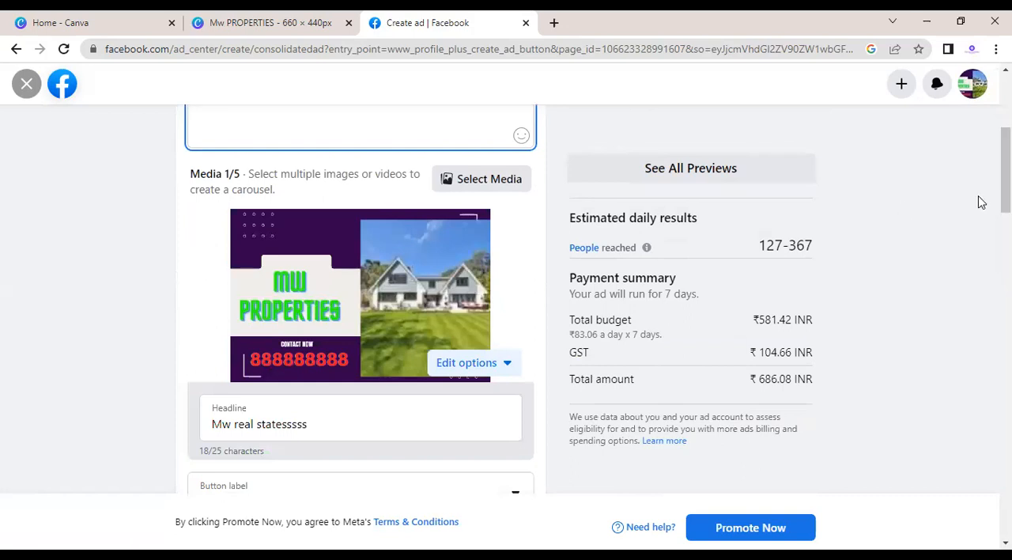
scroll(1005, 174, "down", 1)
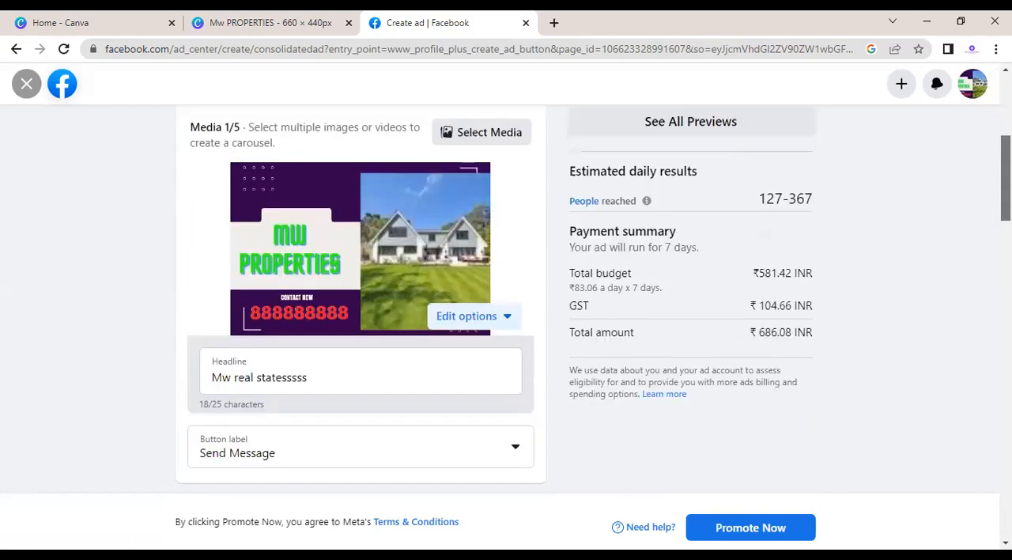
left_click_drag(759, 337, 804, 353)
left_click(779, 333)
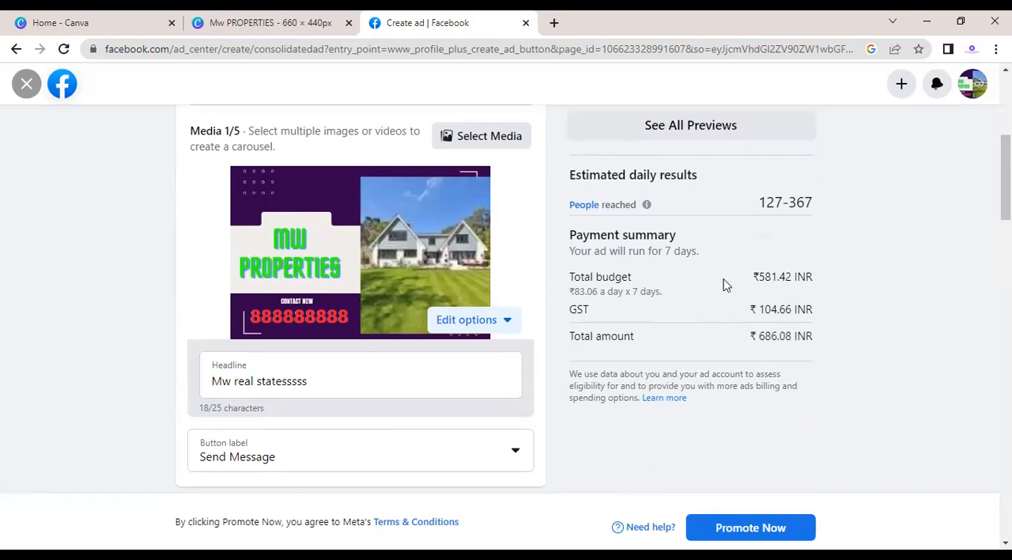
scroll(723, 282, "up", 1)
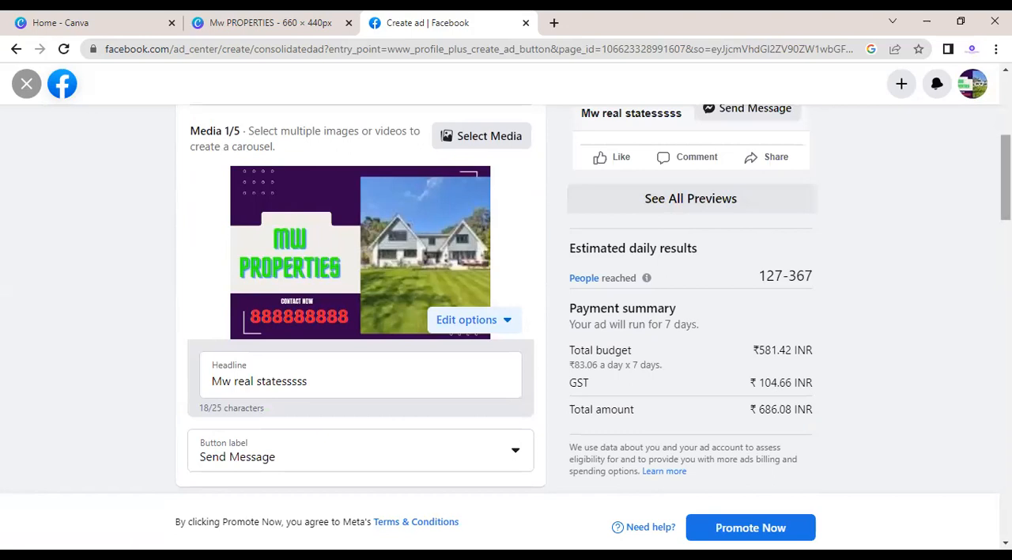
scroll(506, 316, "up", 3)
Step: Change the ad's button label to Book Now and dismiss the tip about improving ad creative performance
scroll(506, 317, "down", 6)
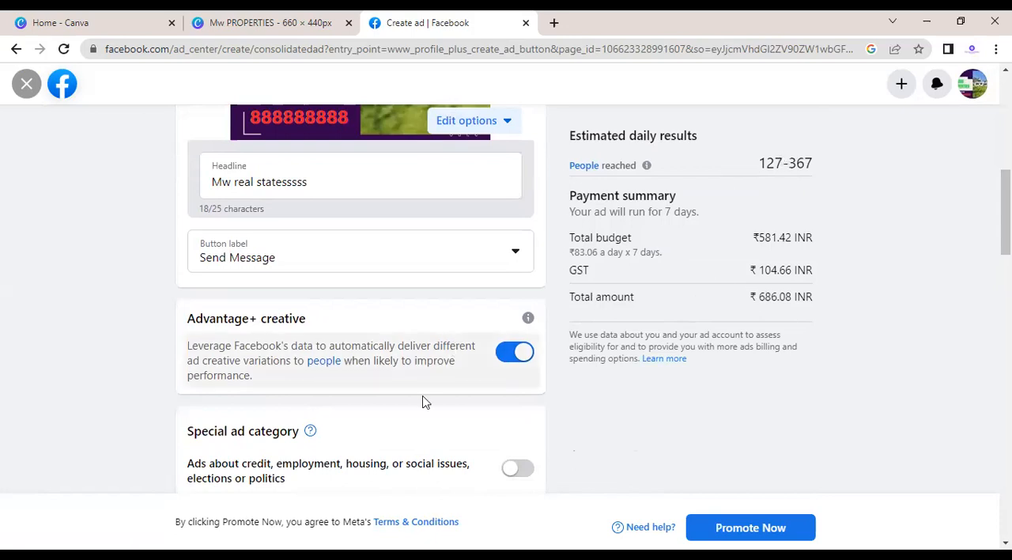
left_click(480, 260)
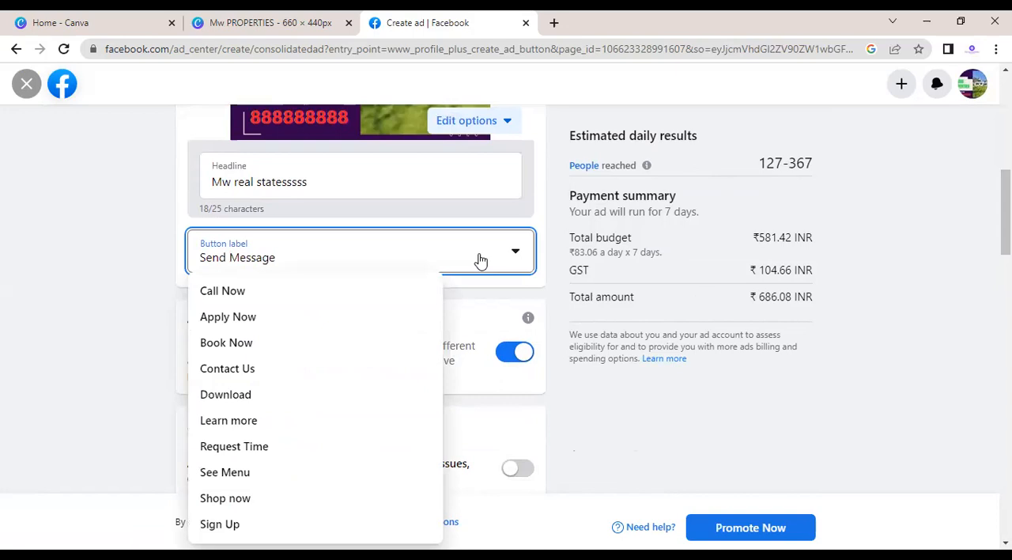
left_click(241, 344)
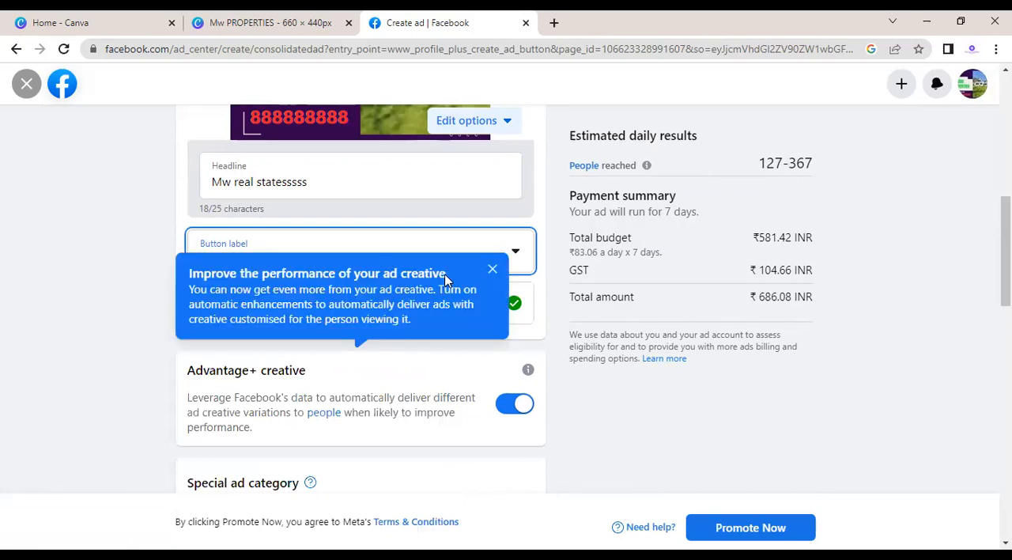
left_click(493, 271)
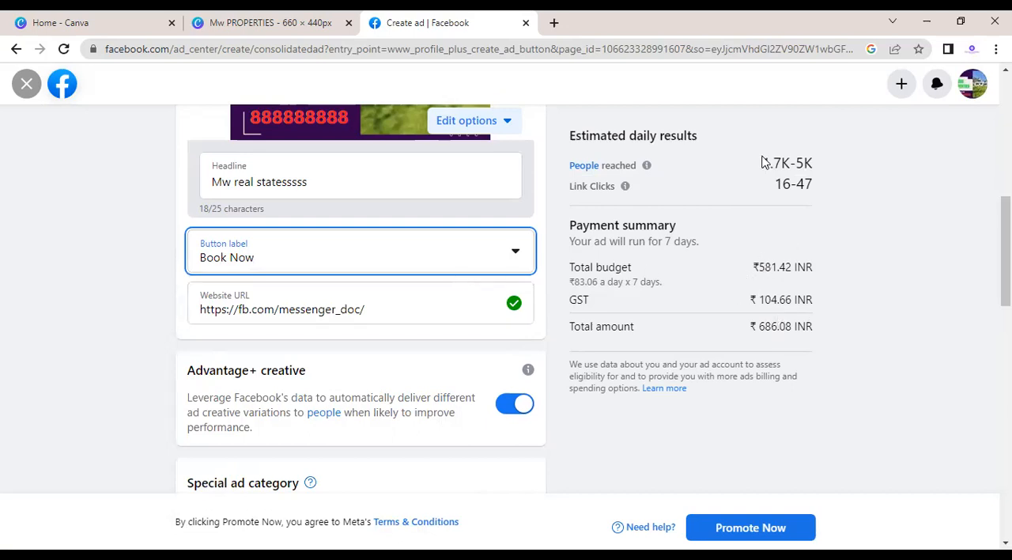
Step: Examine the estimated daily people reached and link clicks for the ad
left_click_drag(760, 161, 814, 176)
left_click(814, 175)
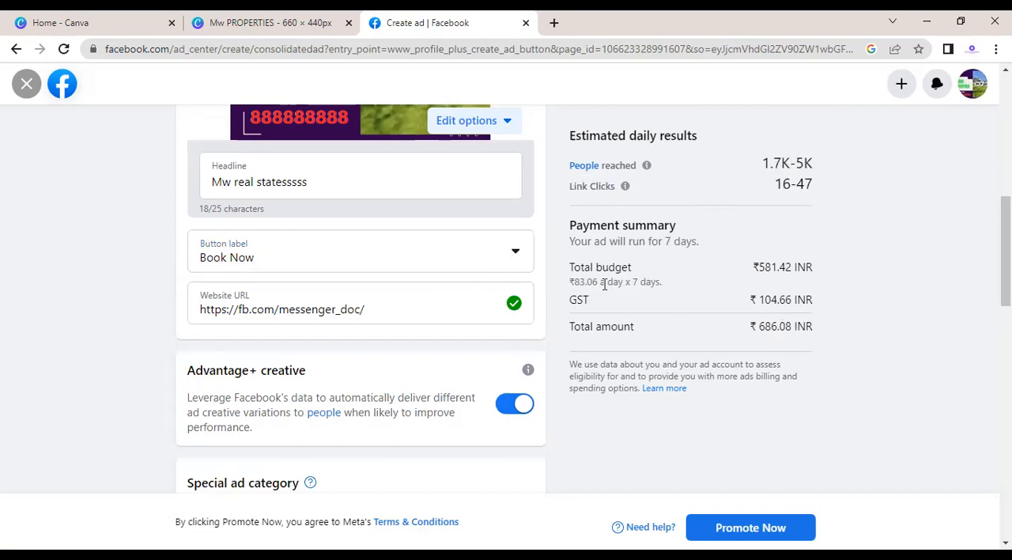
left_click_drag(771, 185, 820, 190)
left_click(820, 195)
left_click_drag(775, 183, 814, 196)
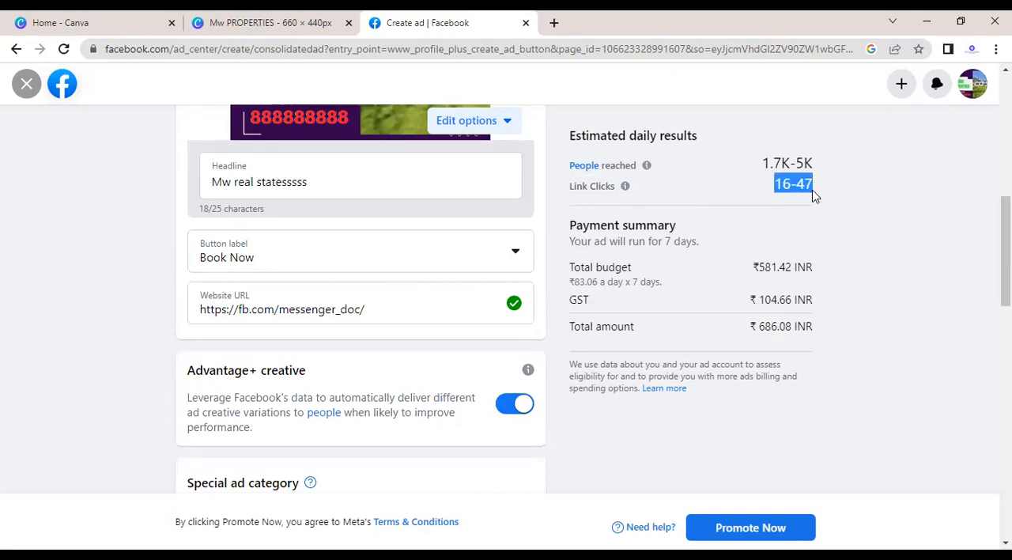
left_click(817, 198)
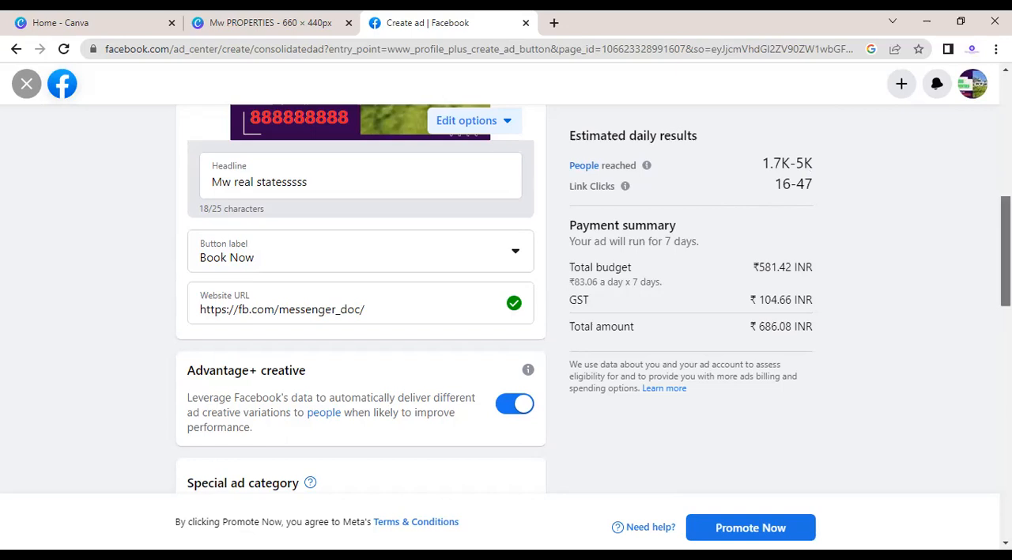
Step: Open the ad's audience details for editing and set the minimum age to 25
scroll(592, 299, "down", 4)
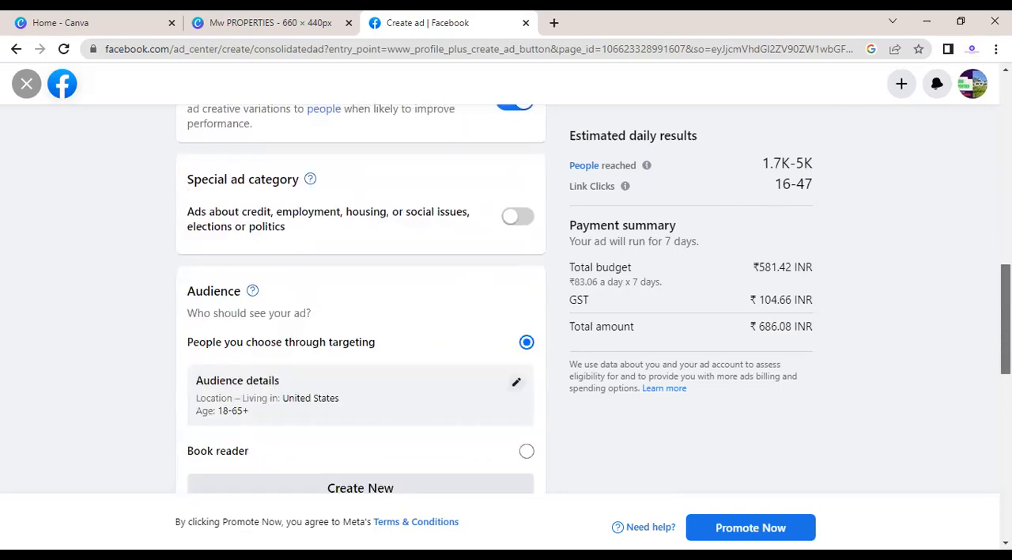
scroll(361, 316, "down", 1)
scroll(518, 265, "down", 1)
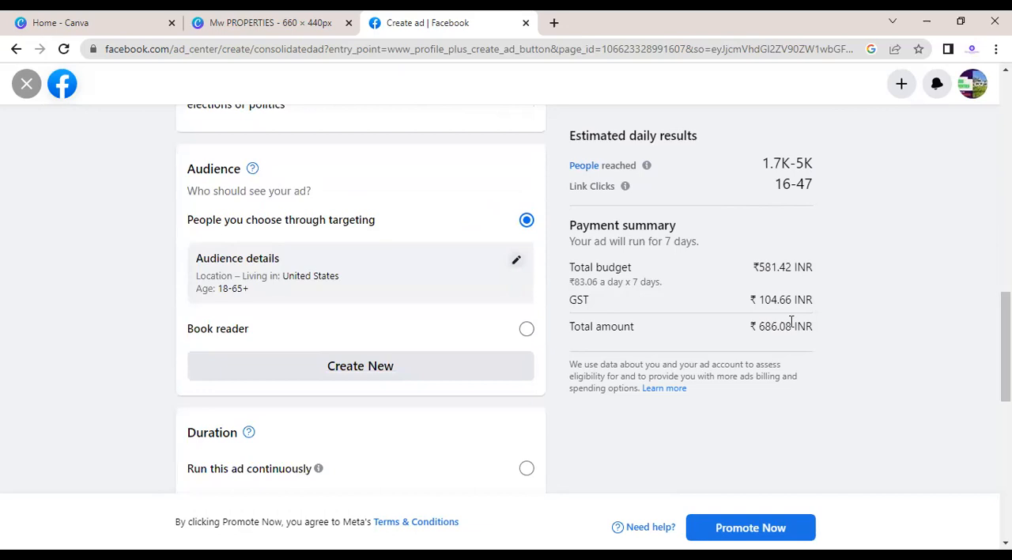
left_click(518, 262)
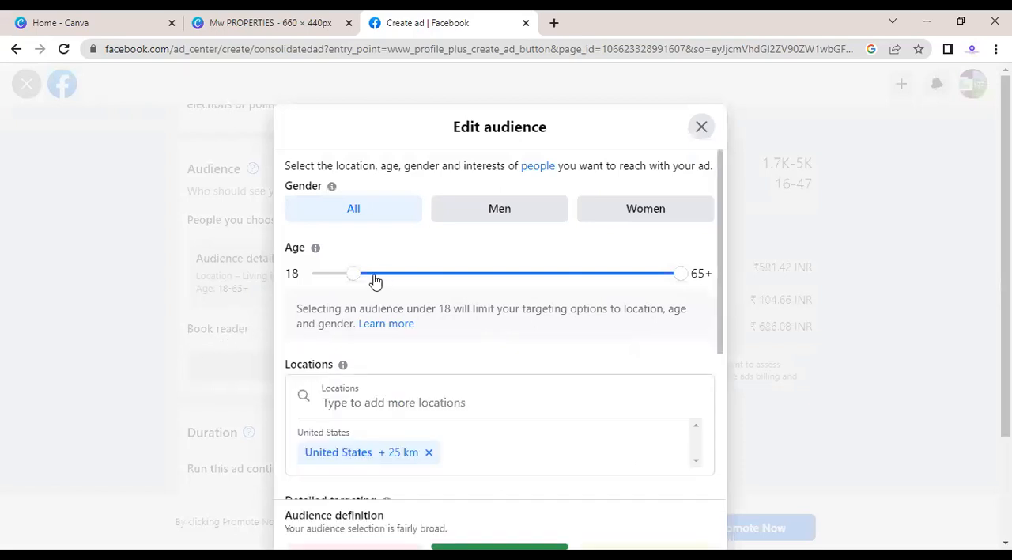
left_click_drag(356, 277, 362, 277)
left_click_drag(367, 281, 400, 278)
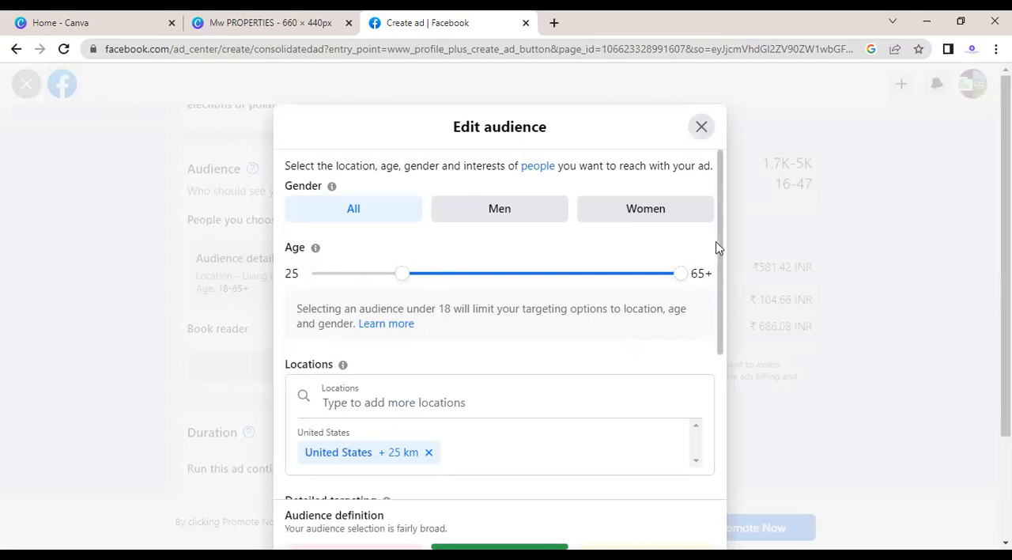
Step: Replace the United States audience location with Bhopal, Madhya Pradesh, India, and set its radius to 25 km
left_click_drag(722, 270, 720, 324)
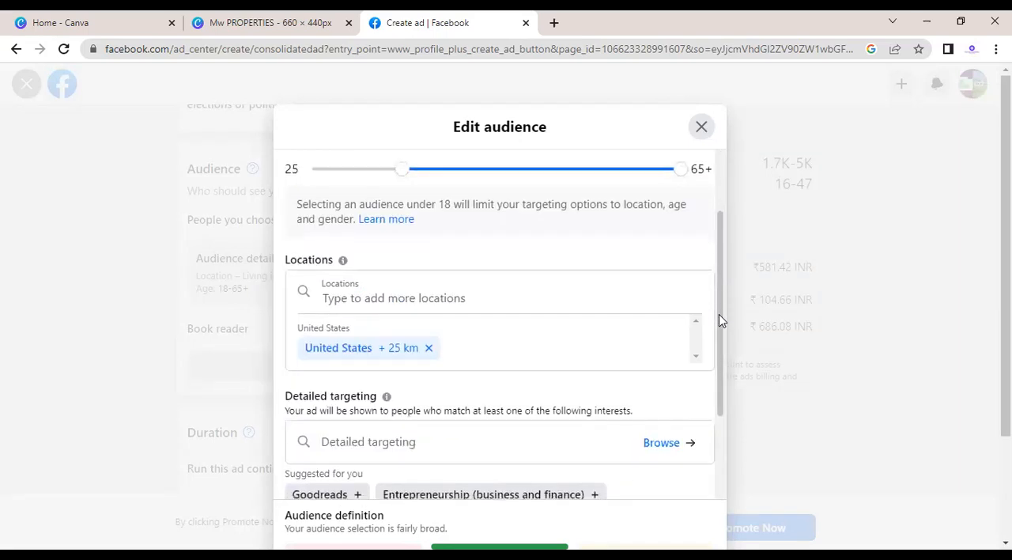
left_click(421, 292)
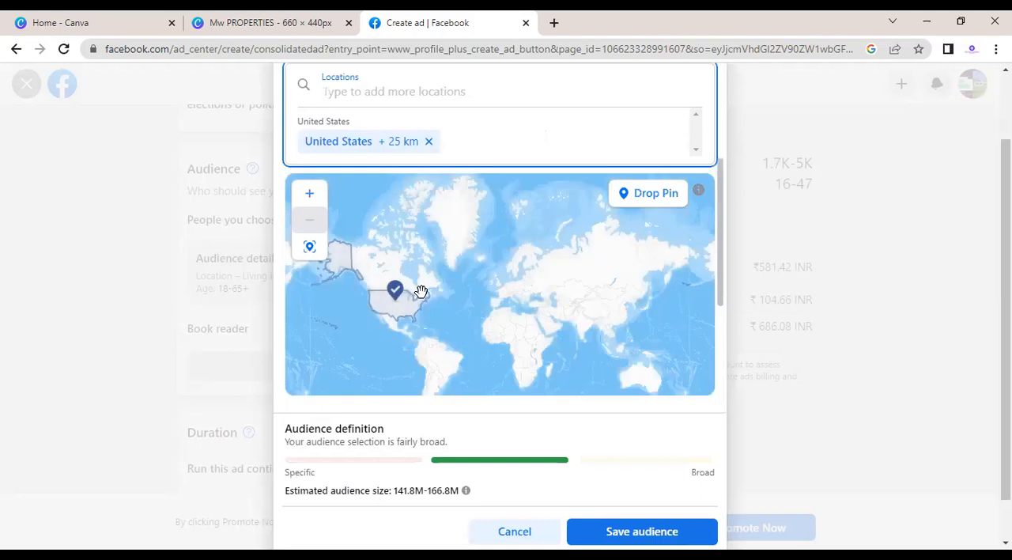
type("bh")
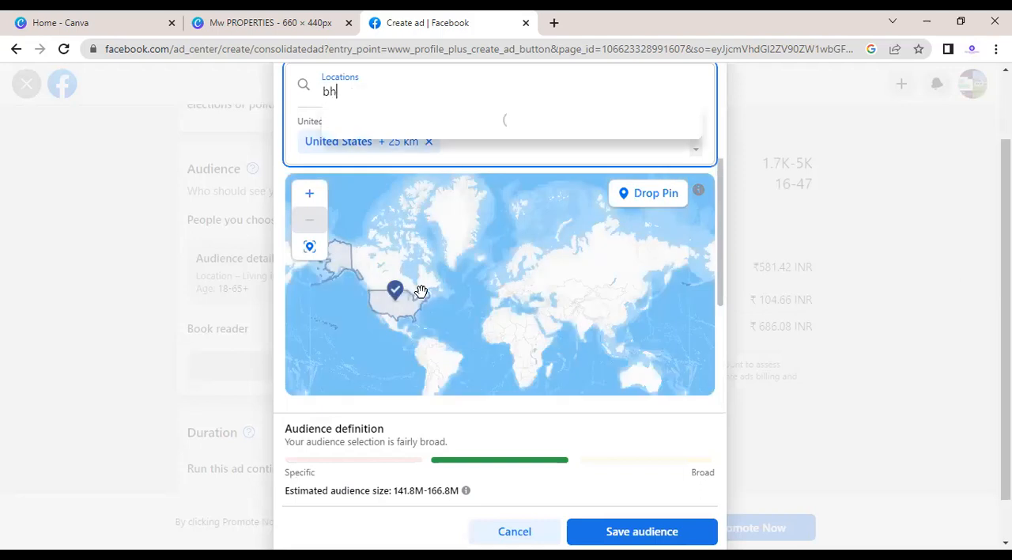
type("opal")
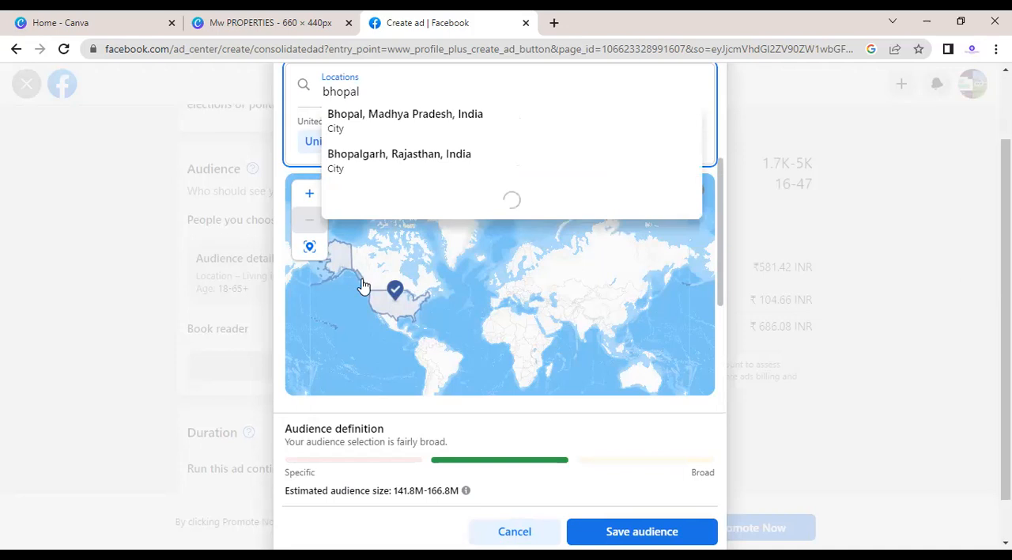
left_click(375, 127)
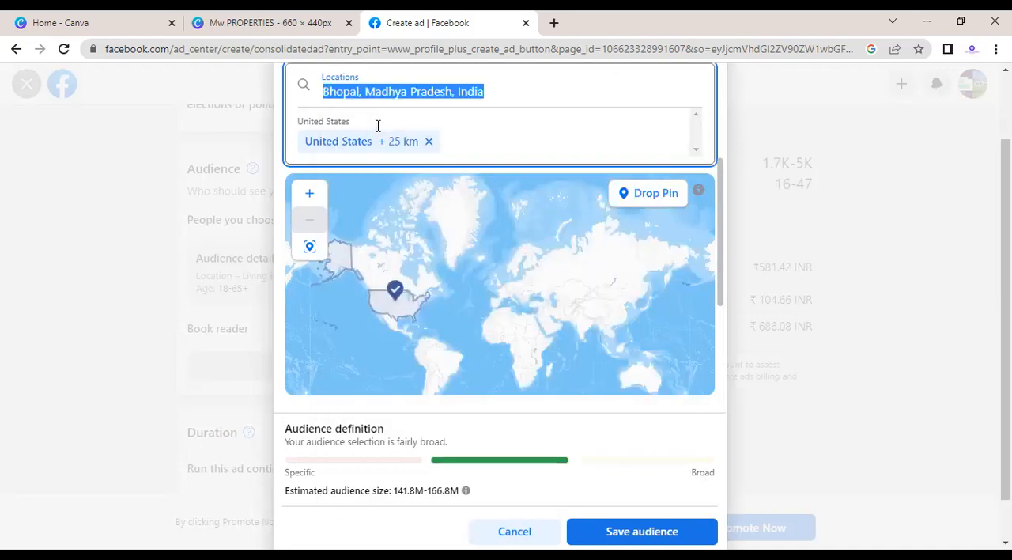
left_click(428, 141)
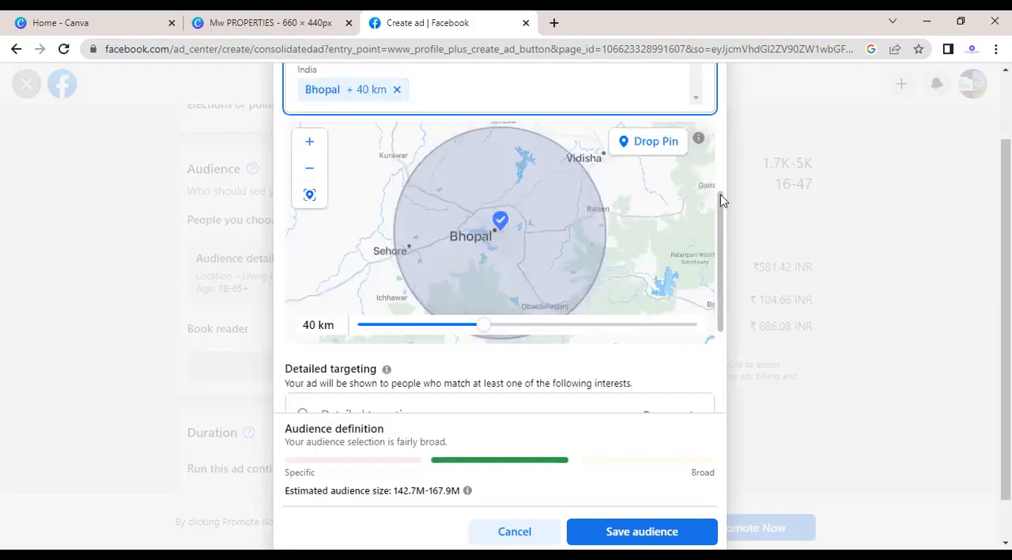
left_click_drag(720, 197, 721, 170)
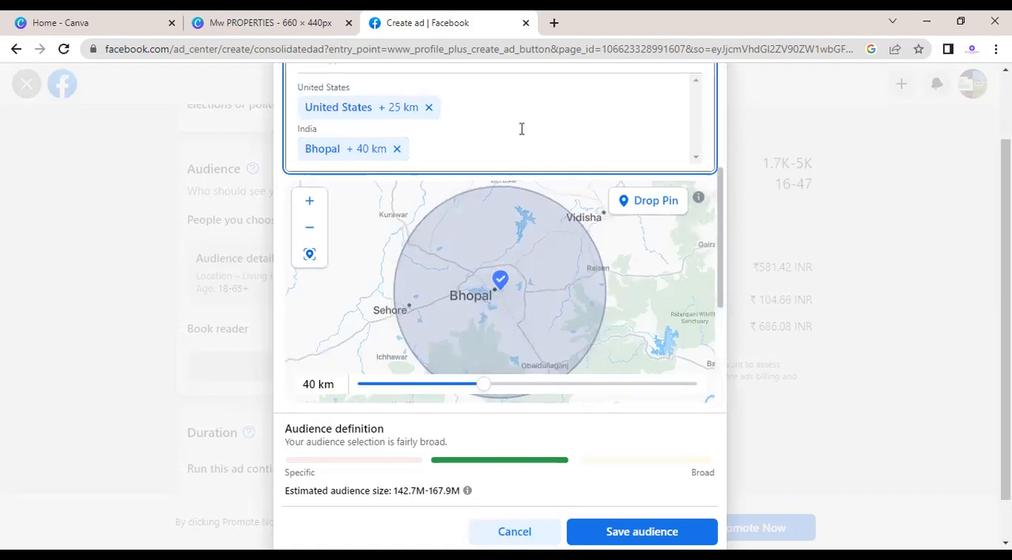
left_click(429, 107)
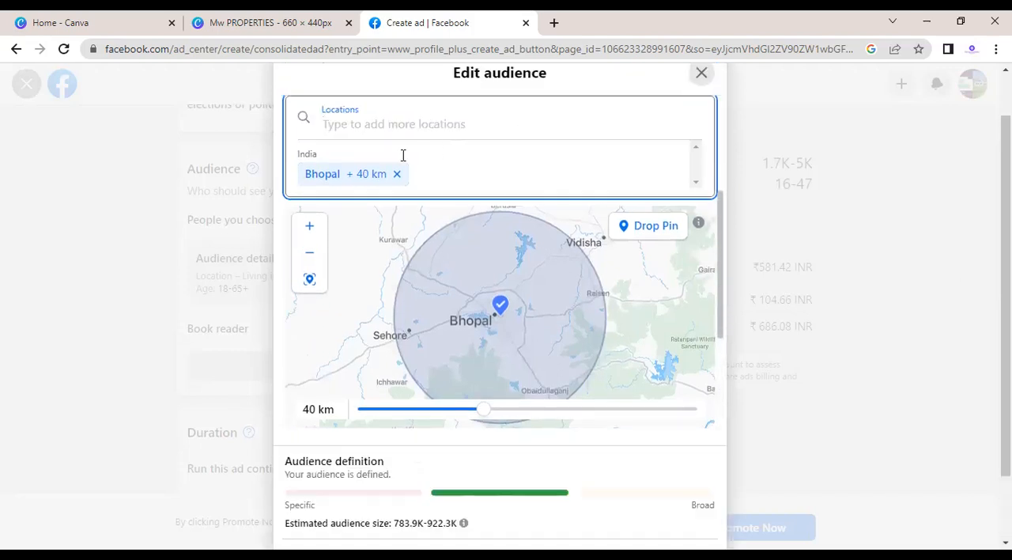
left_click_drag(487, 414, 402, 418)
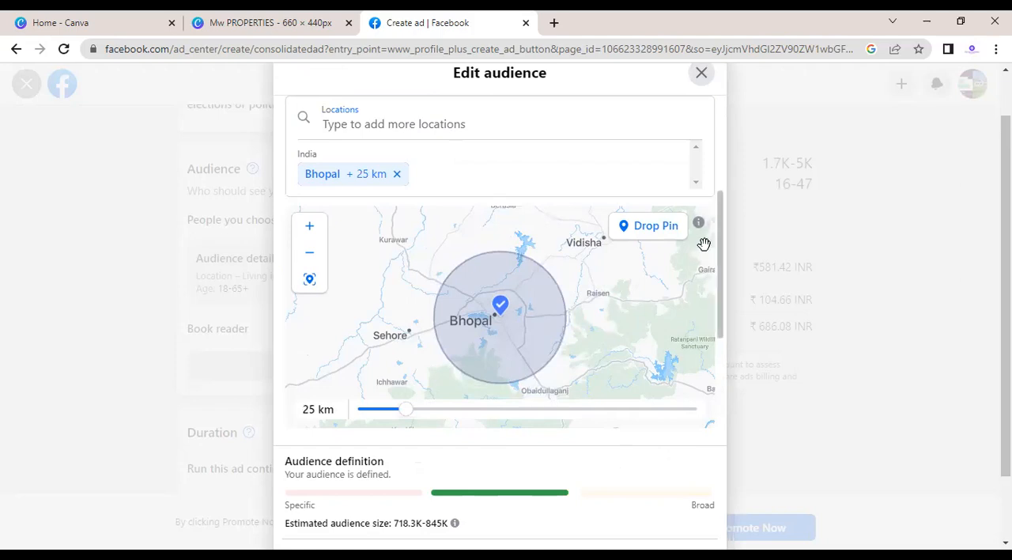
Step: Search the audience's detailed targeting for flats and add the 9flats interest
scroll(726, 297, "down", 1)
scroll(726, 297, "down", 3)
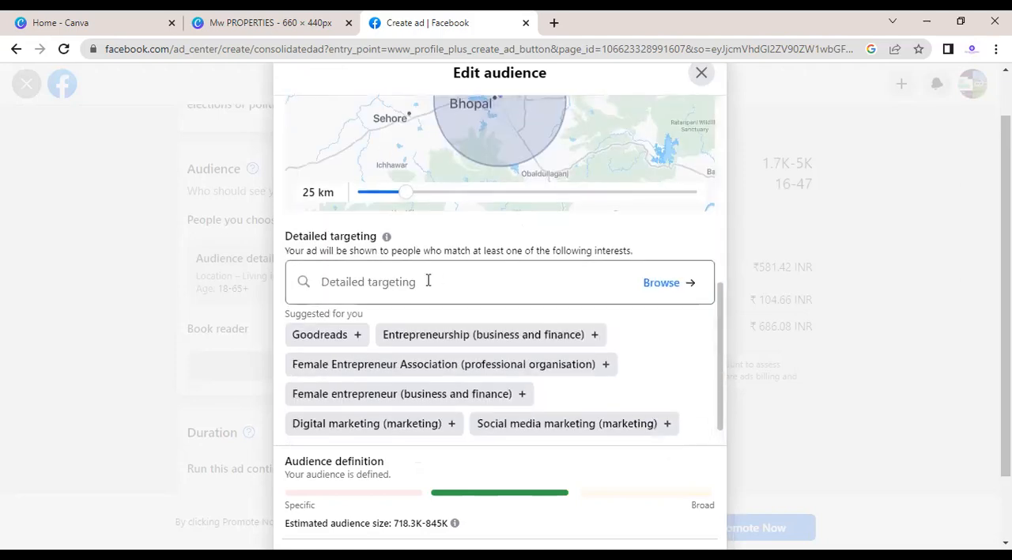
left_click(428, 280)
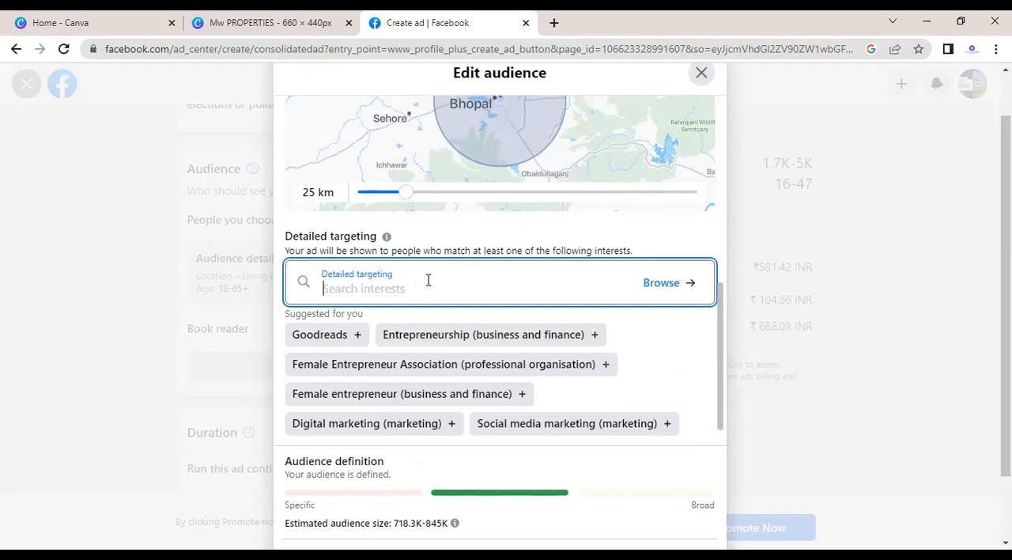
type("flats")
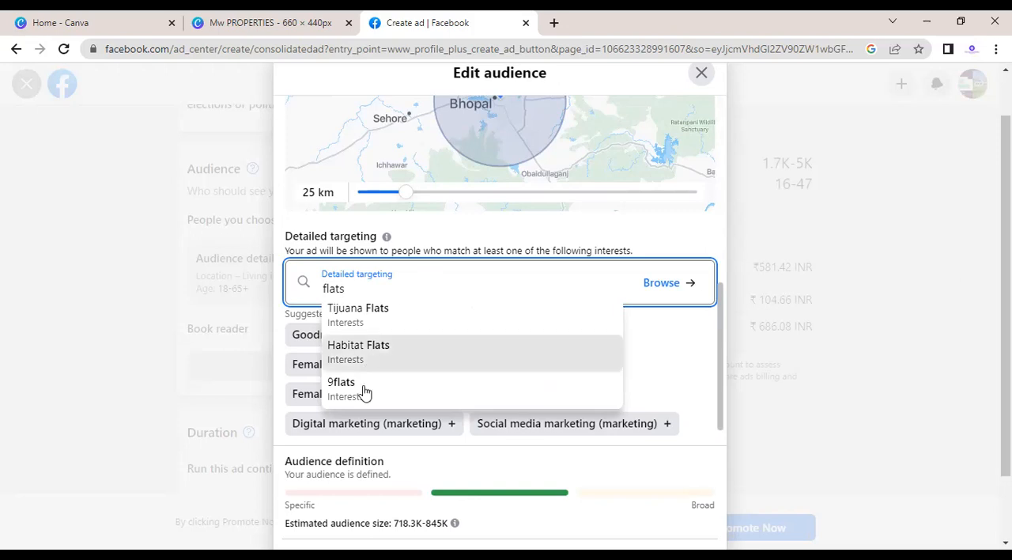
left_click(362, 389)
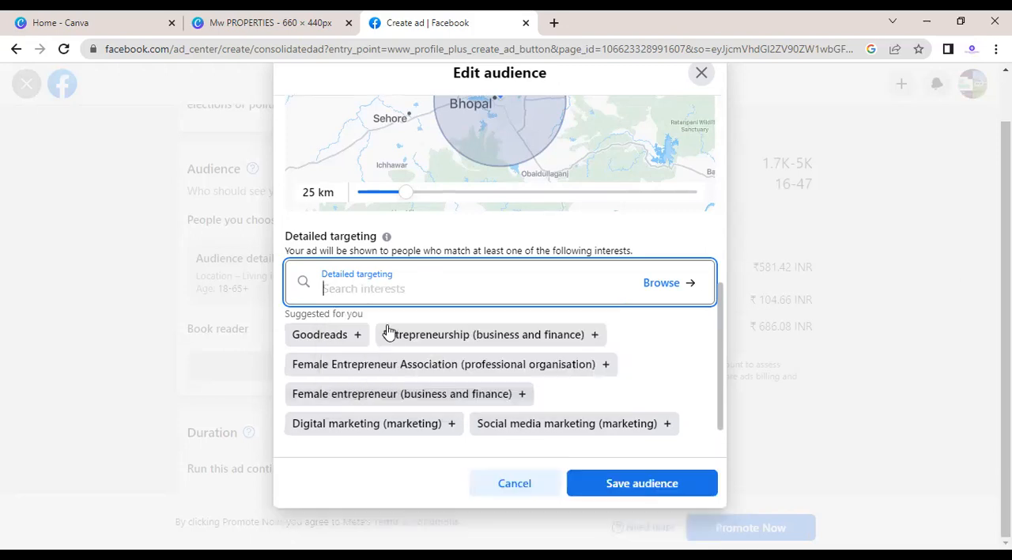
Step: Search the detailed targeting for real and add the Real property (property) interest to the audience
left_click(363, 292)
type("real")
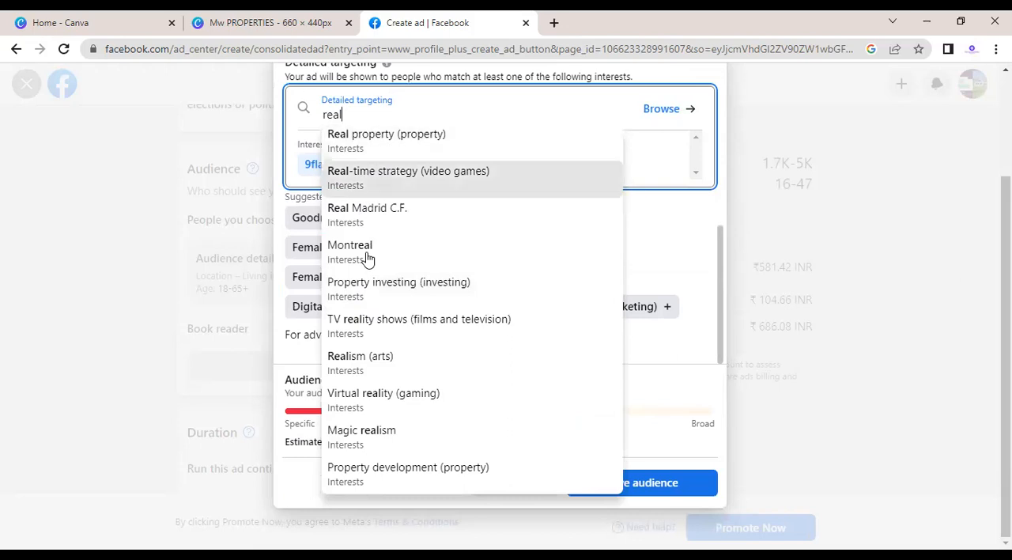
left_click(390, 156)
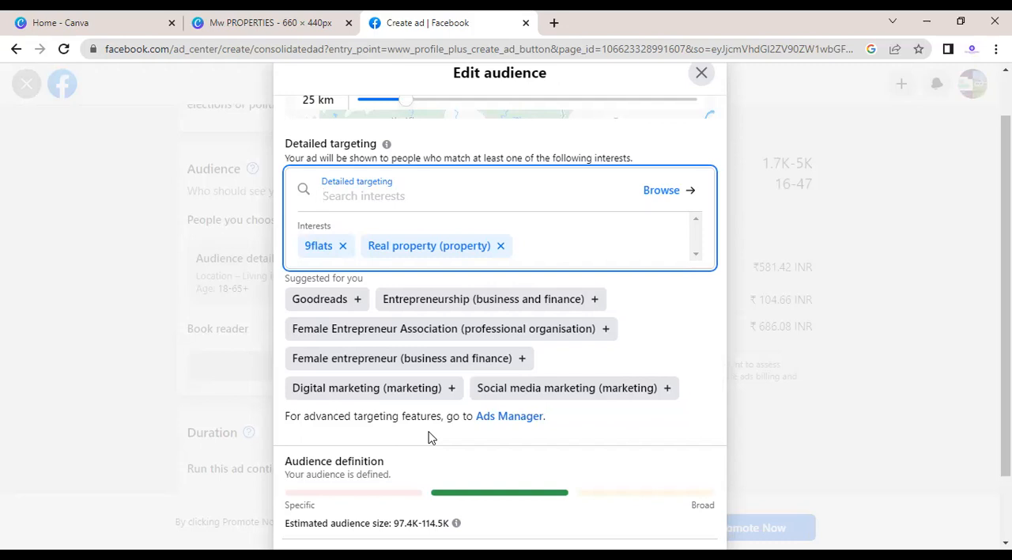
left_click(424, 191)
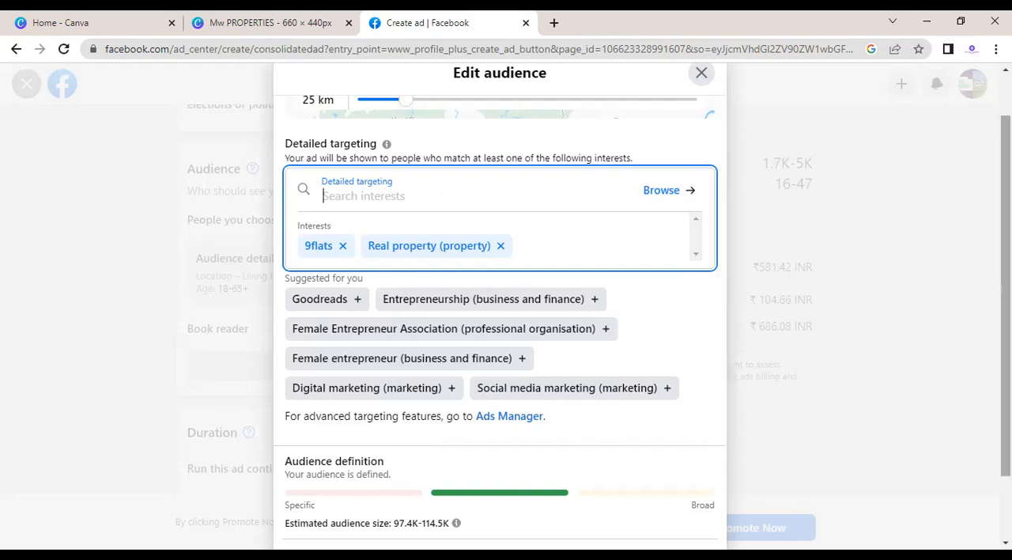
scroll(767, 421, "down", 1)
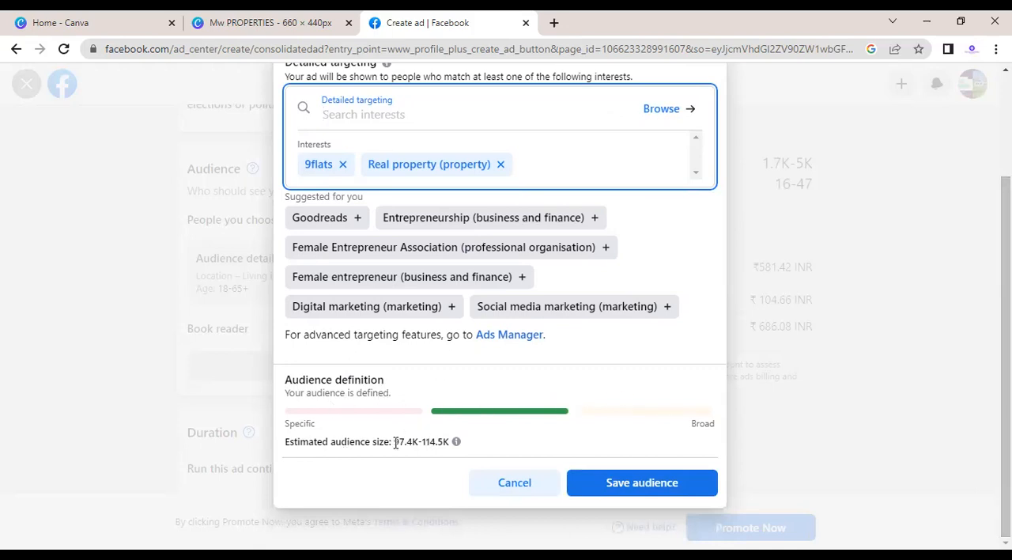
left_click(457, 445)
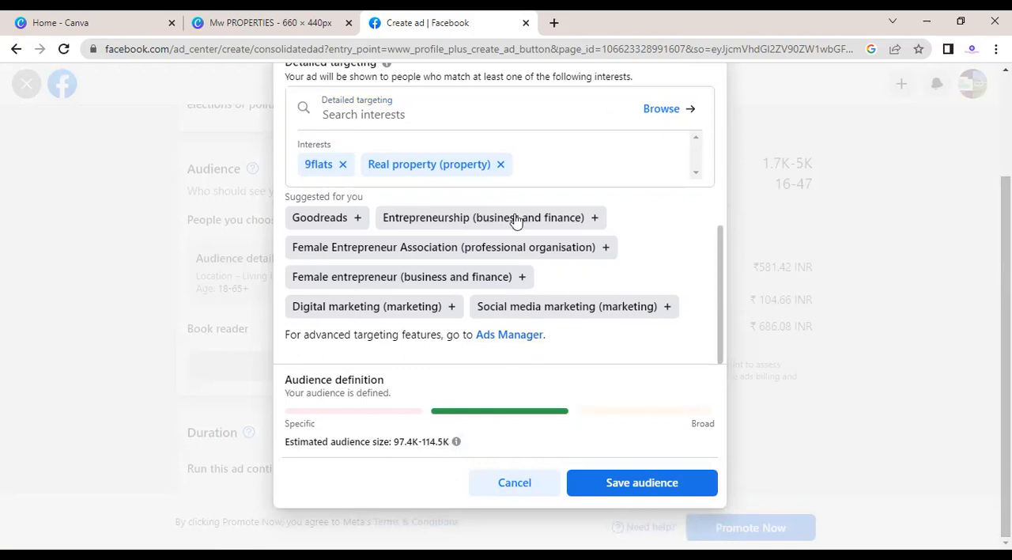
left_click(538, 158)
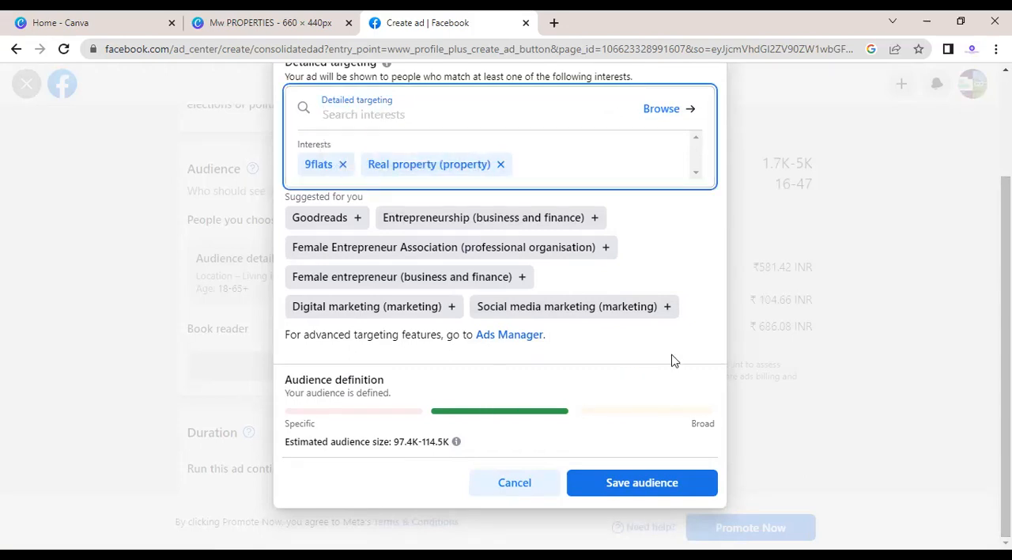
Step: Set the audience's maximum age to 50 and save the audience
scroll(722, 261, "up", 5)
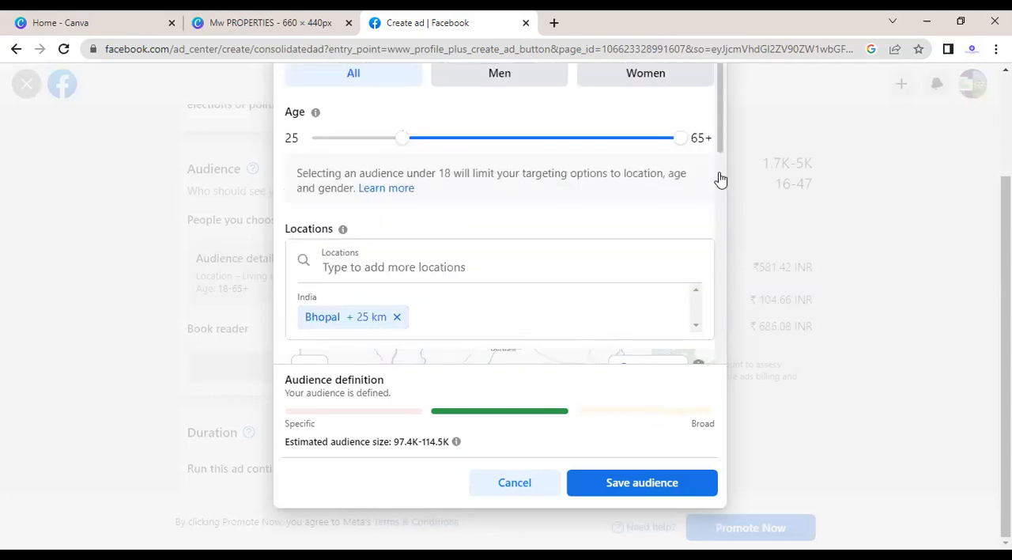
left_click_drag(677, 142, 580, 151)
scroll(580, 151, "up", 1)
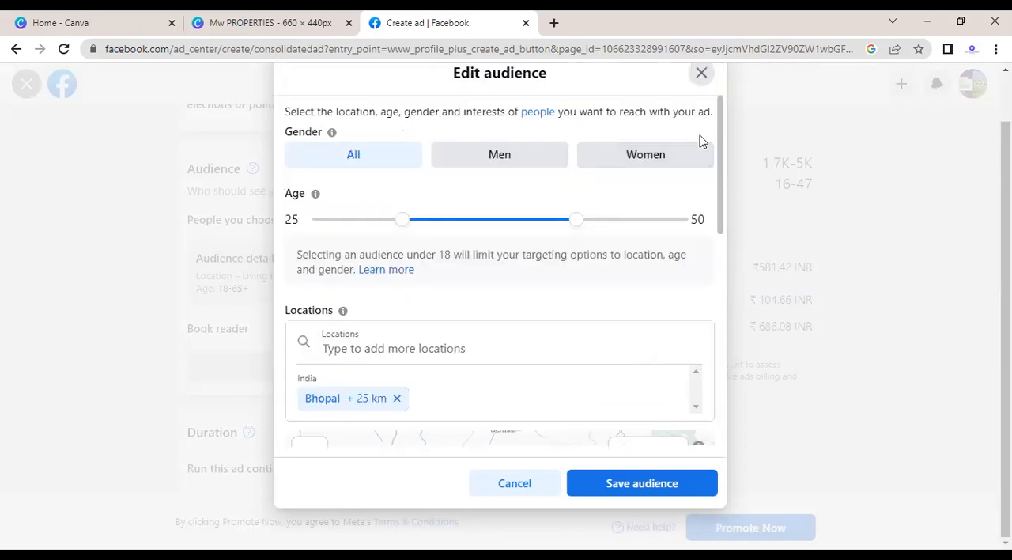
left_click_drag(719, 162, 714, 389)
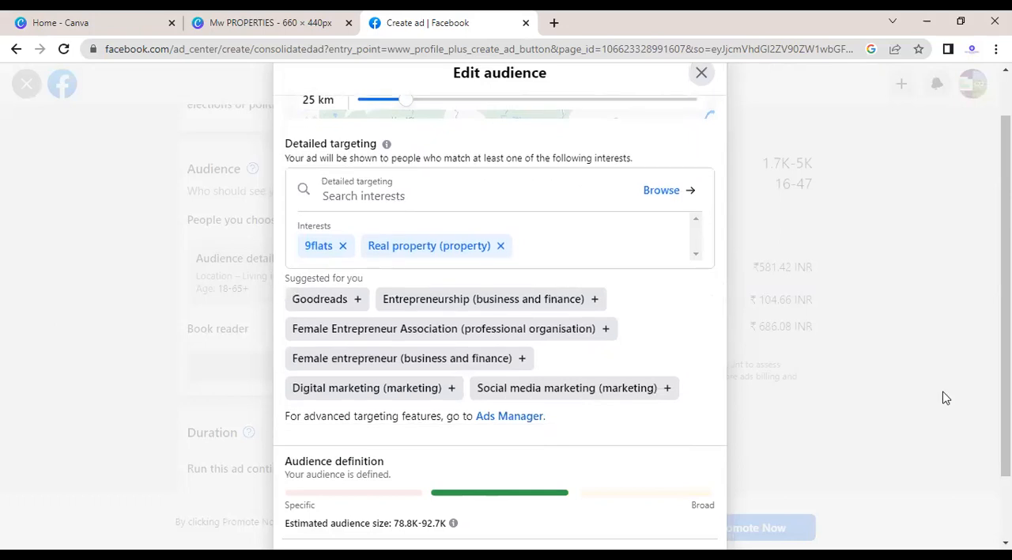
scroll(500, 301, "down", 1)
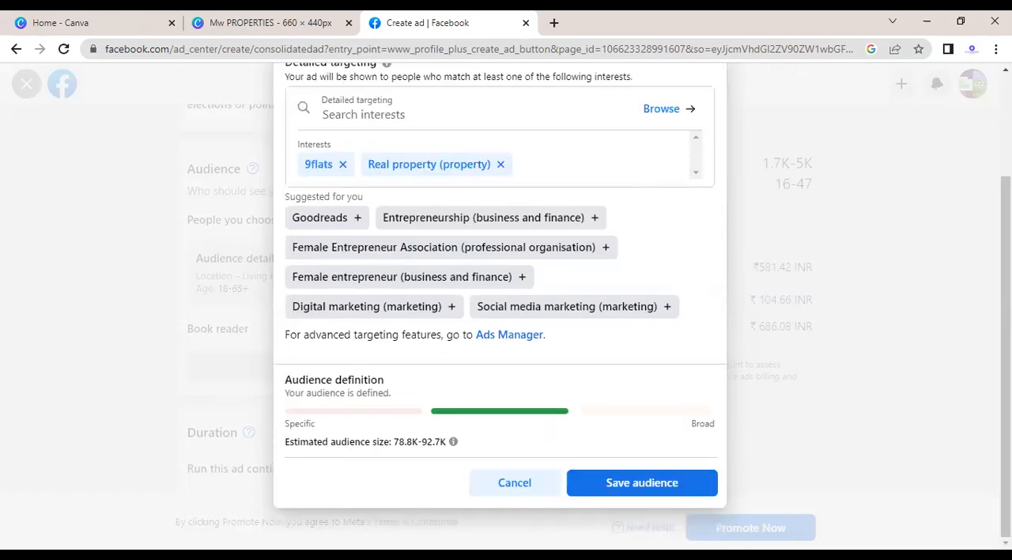
left_click(642, 482)
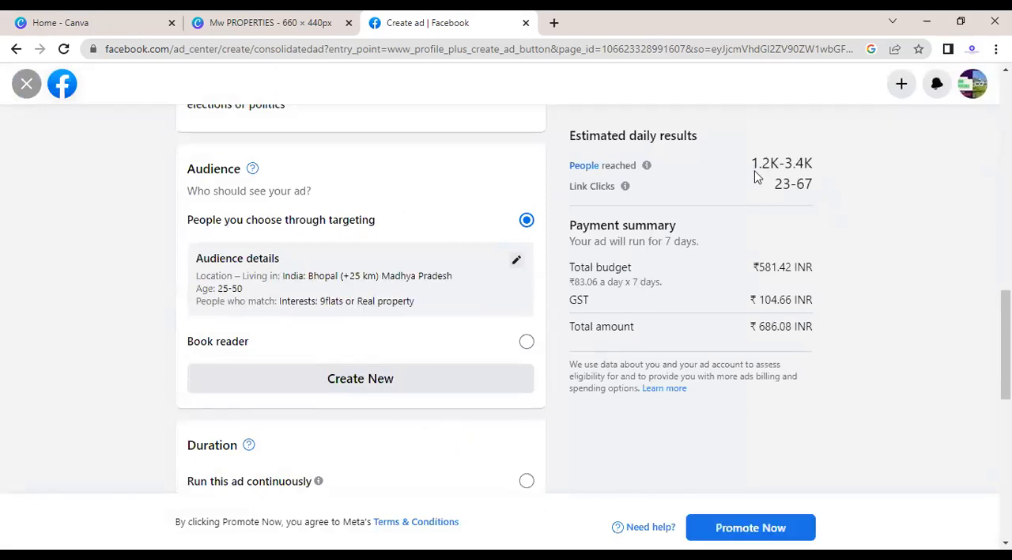
Step: Raise the ad's daily budget to ₹400.00, leaving the placements as they are
left_click_drag(833, 182, 783, 183)
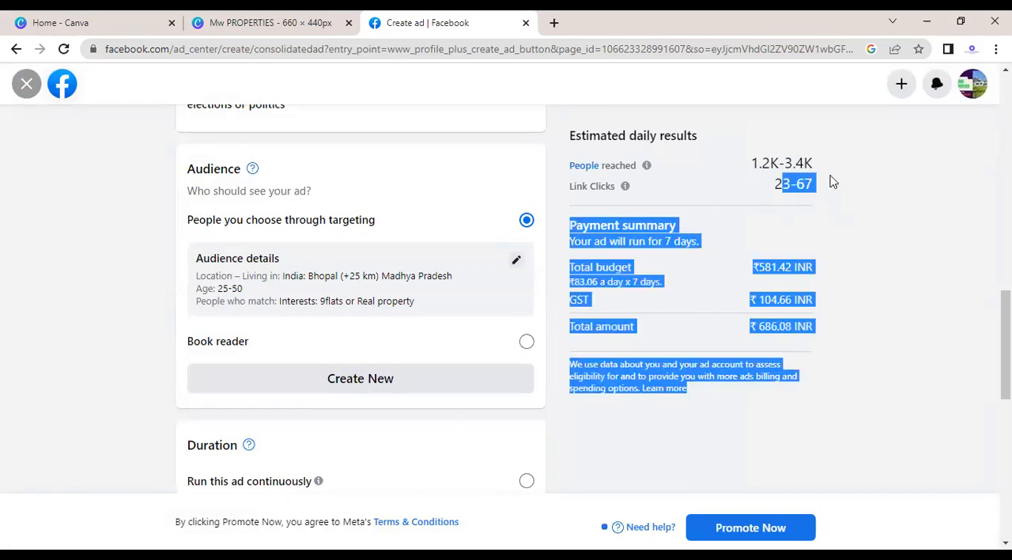
left_click(832, 182)
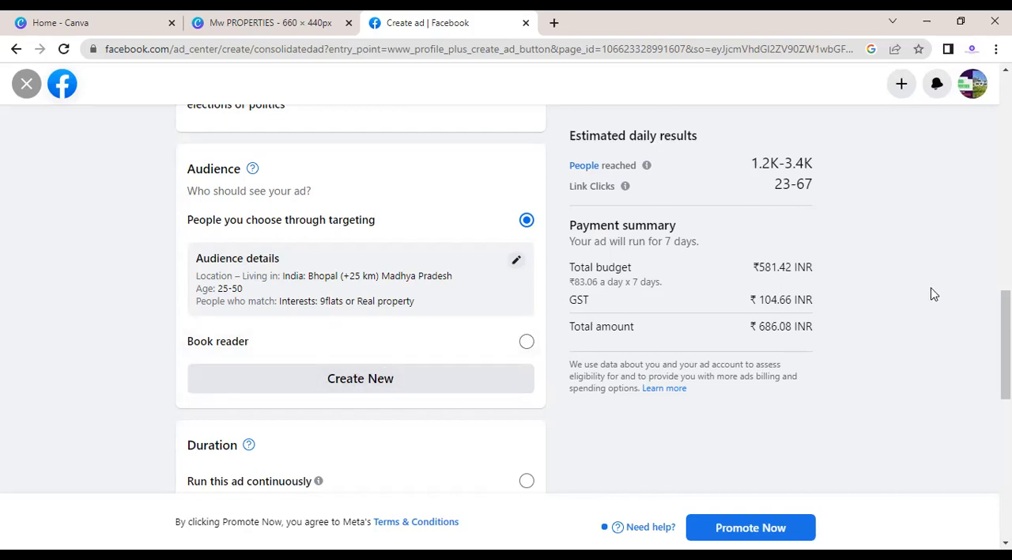
scroll(1006, 345, "down", 3)
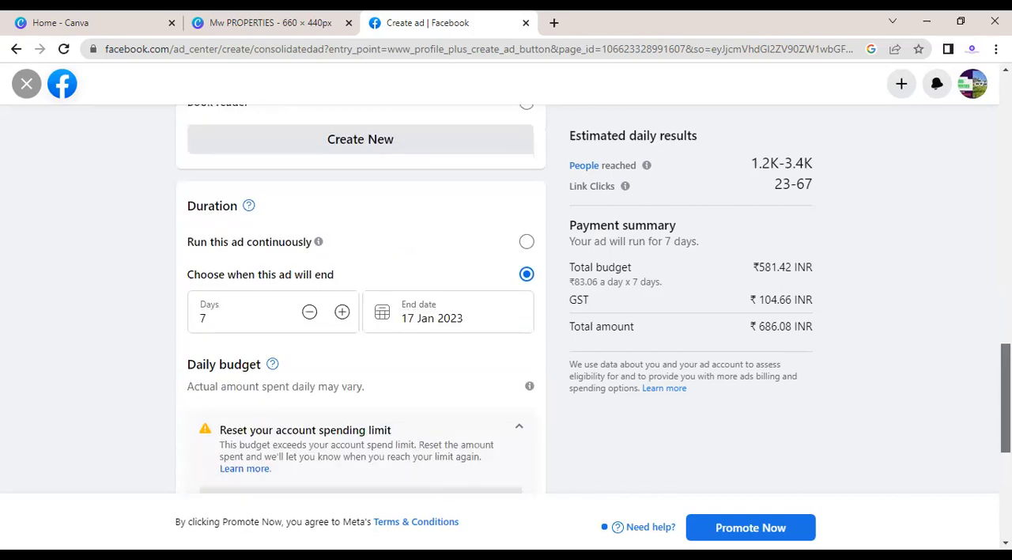
left_click_drag(1006, 398, 1006, 394)
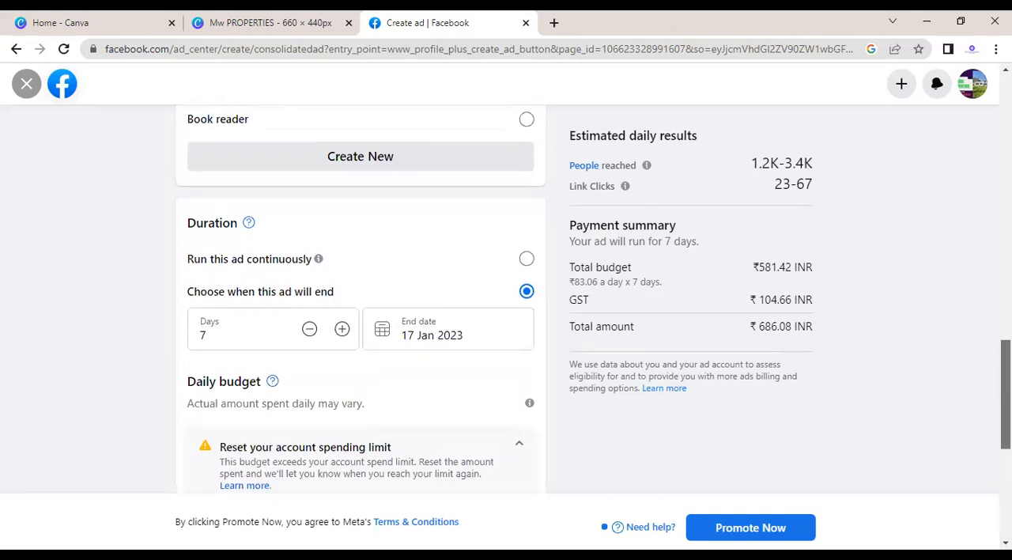
scroll(1006, 394, "down", 4)
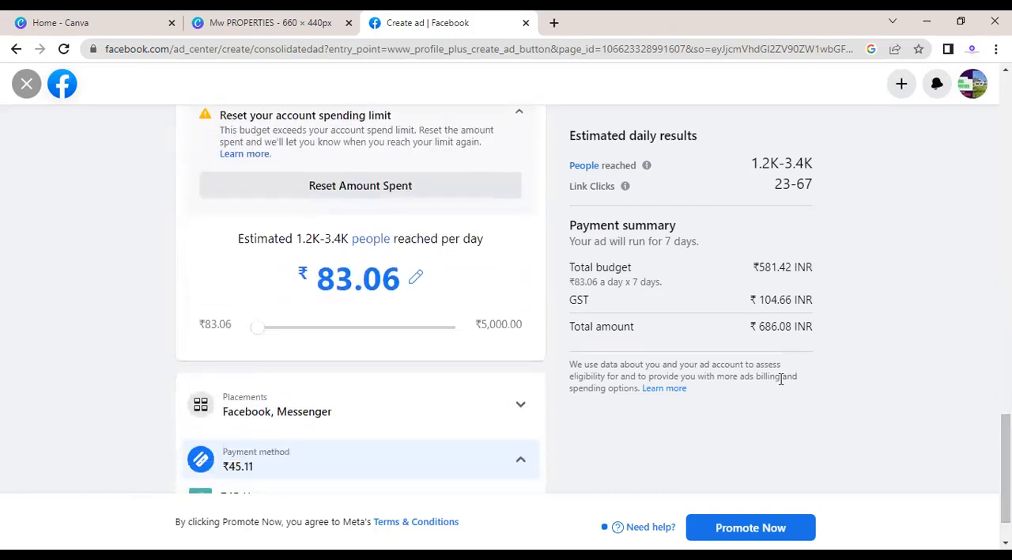
left_click_drag(282, 332, 391, 332)
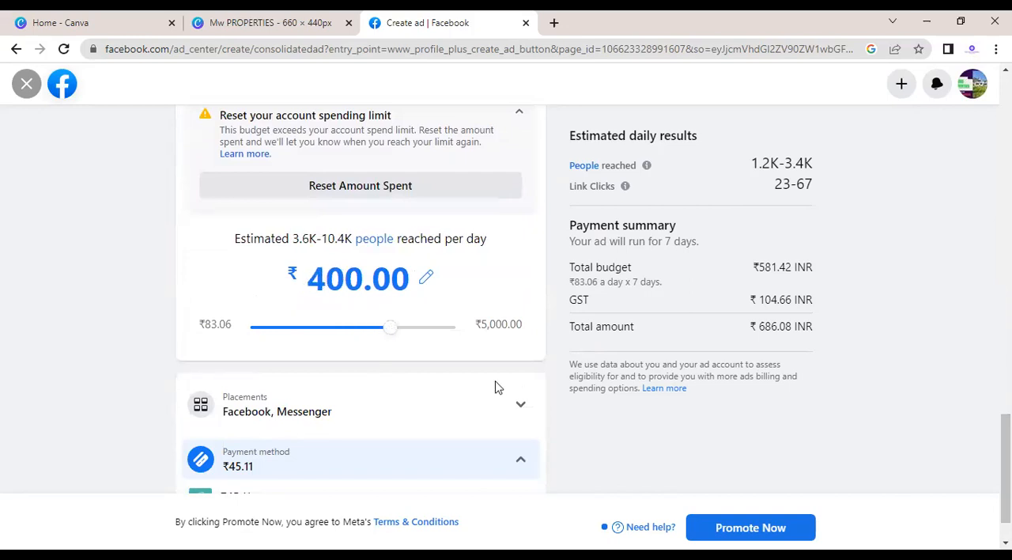
left_click(462, 397)
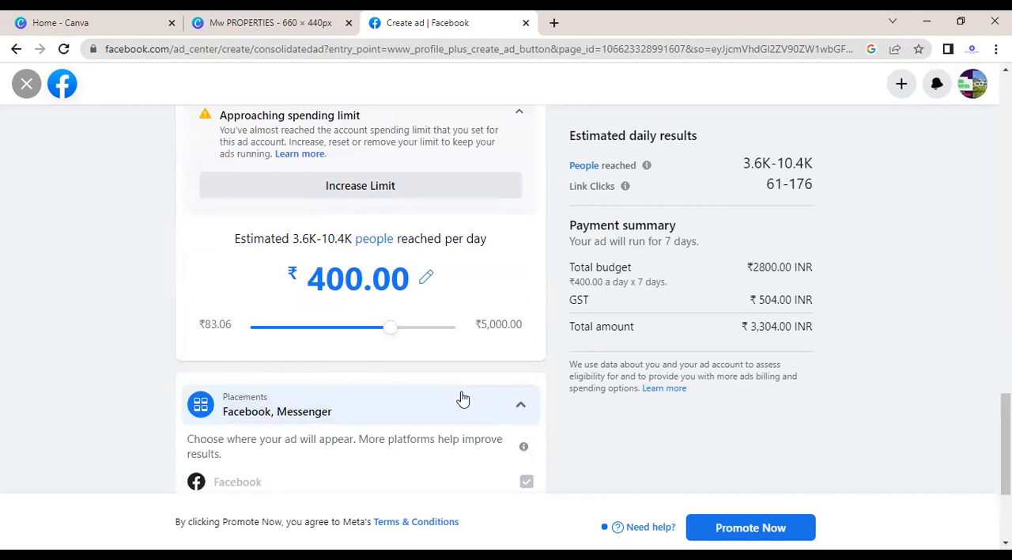
left_click(462, 398)
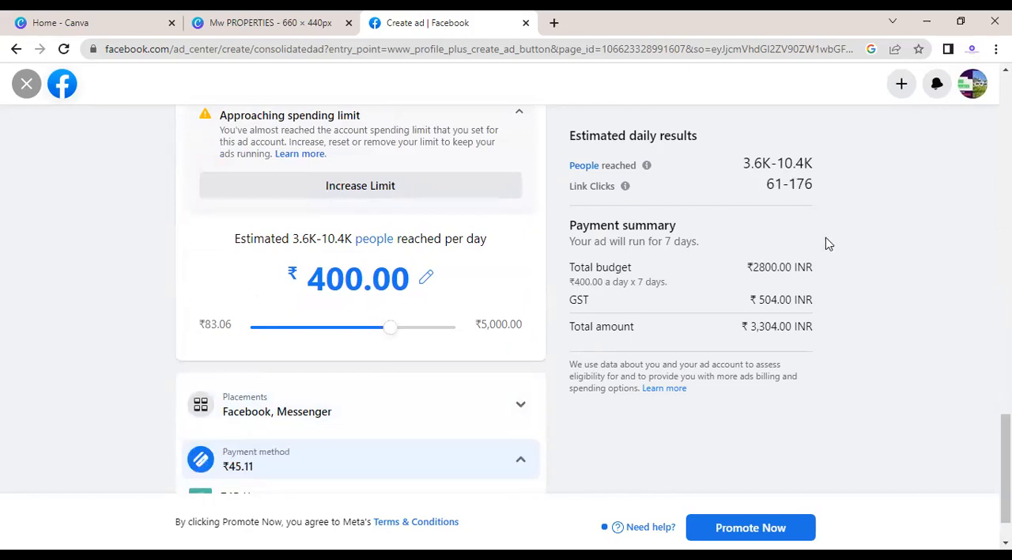
Step: Review the ad's payment method, total amount and duration settings
left_click_drag(1005, 458, 1006, 473)
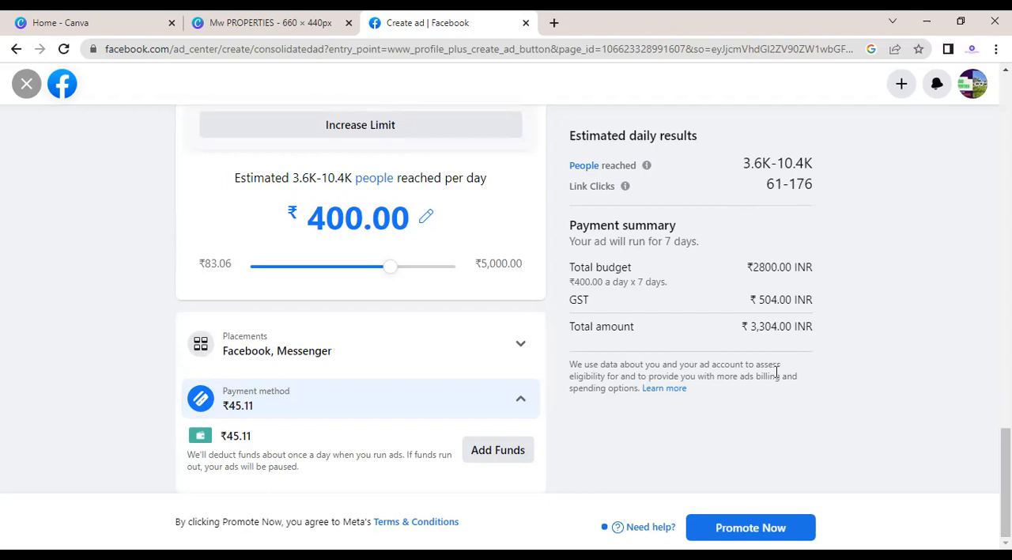
left_click_drag(746, 325, 786, 328)
left_click(784, 328)
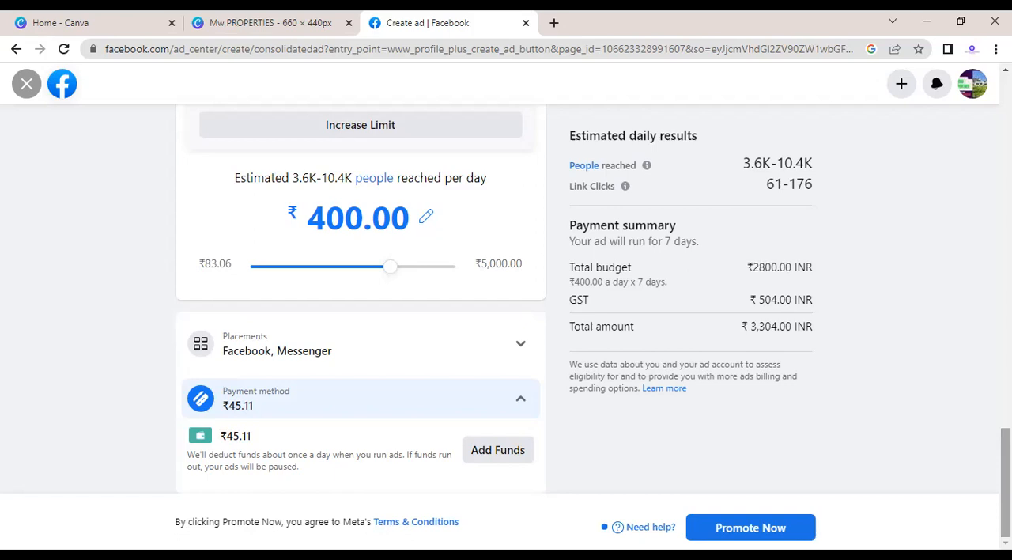
left_click_drag(1006, 482, 1006, 378)
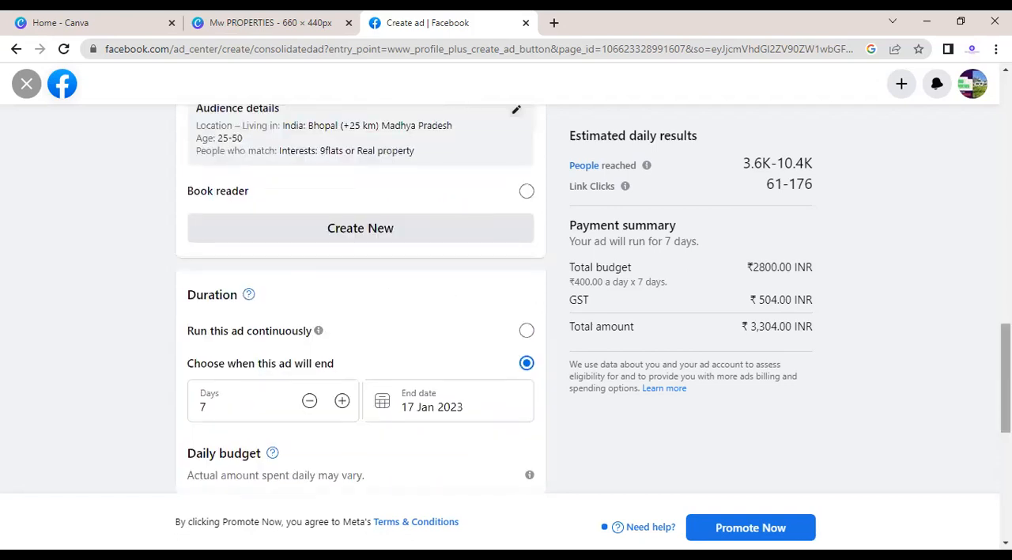